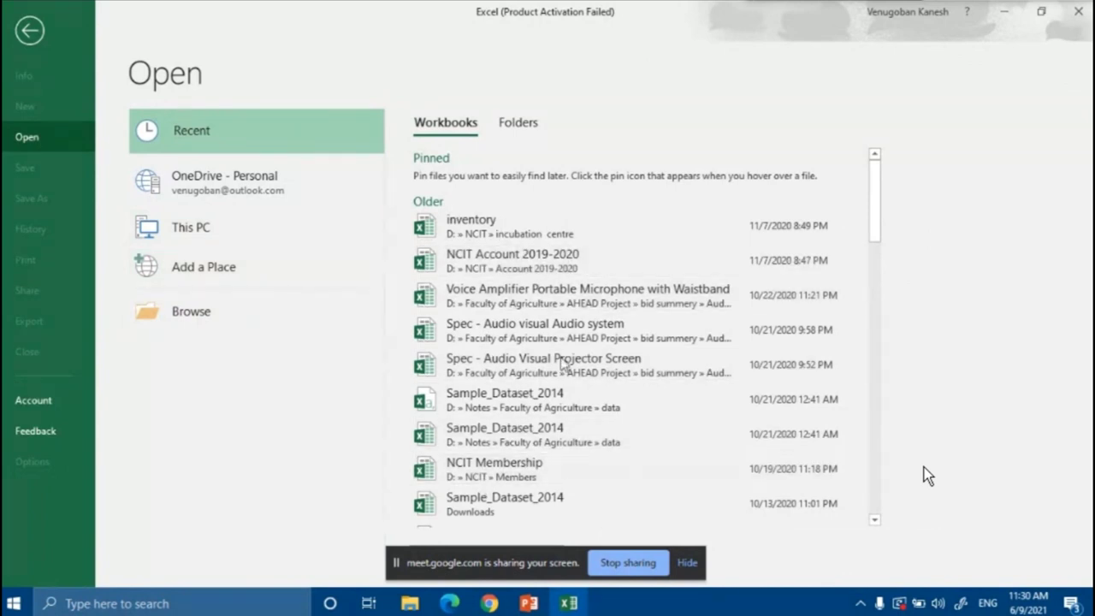
Close the File > Open page to return to the main Excel window and show recent workbooks
{"action": "left_click", "coordinate": [41, 35]}
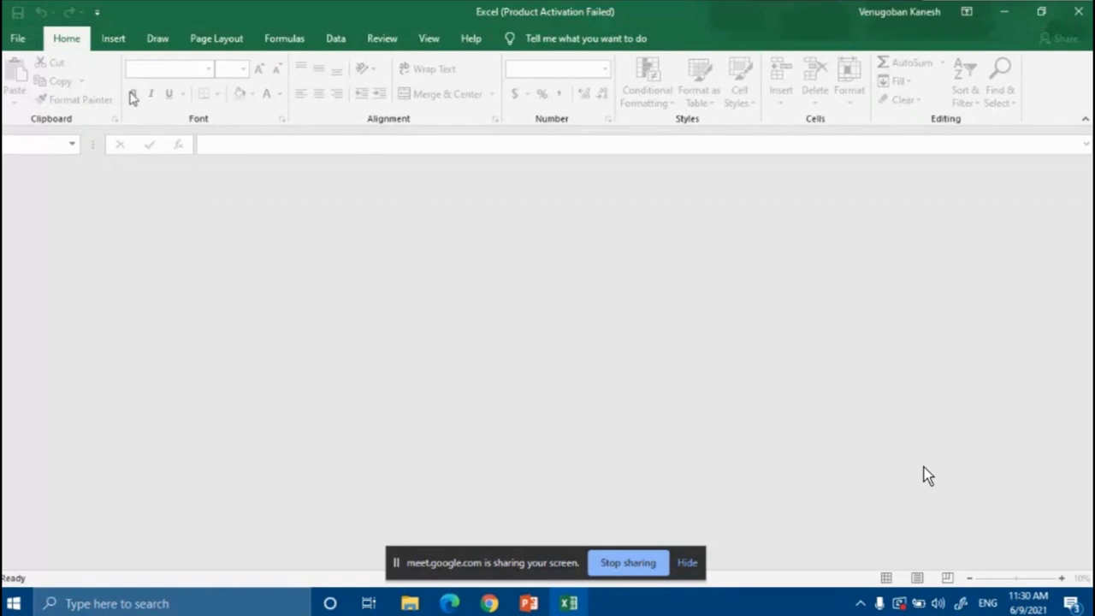
{"action": "left_click", "coordinate": [17, 38]}
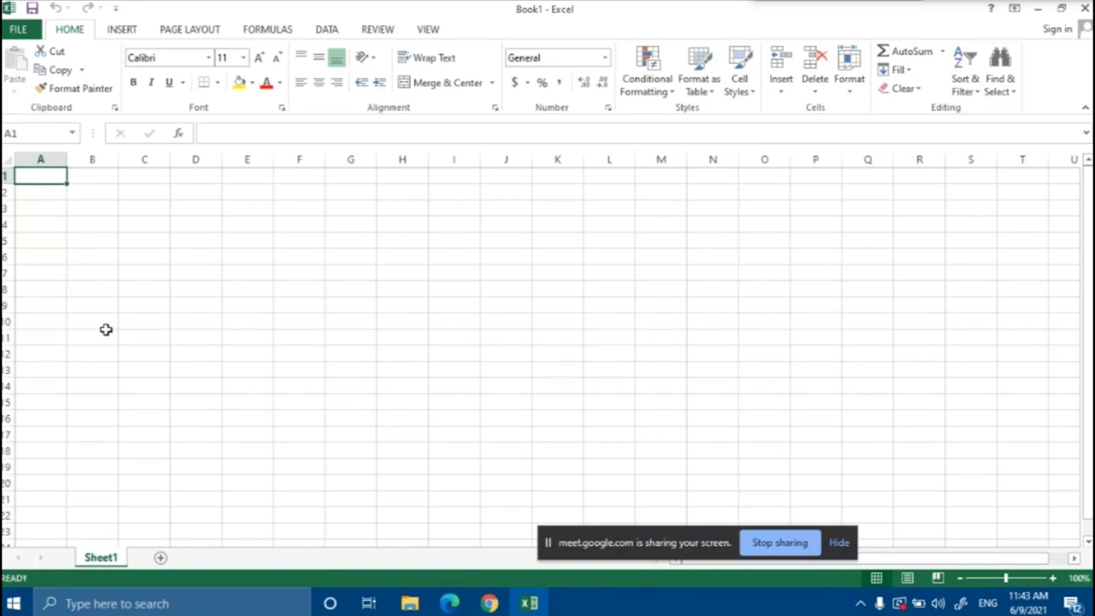
{"action": "left_click", "coordinate": [154, 272]}
{"action": "left_click", "coordinate": [248, 289]}
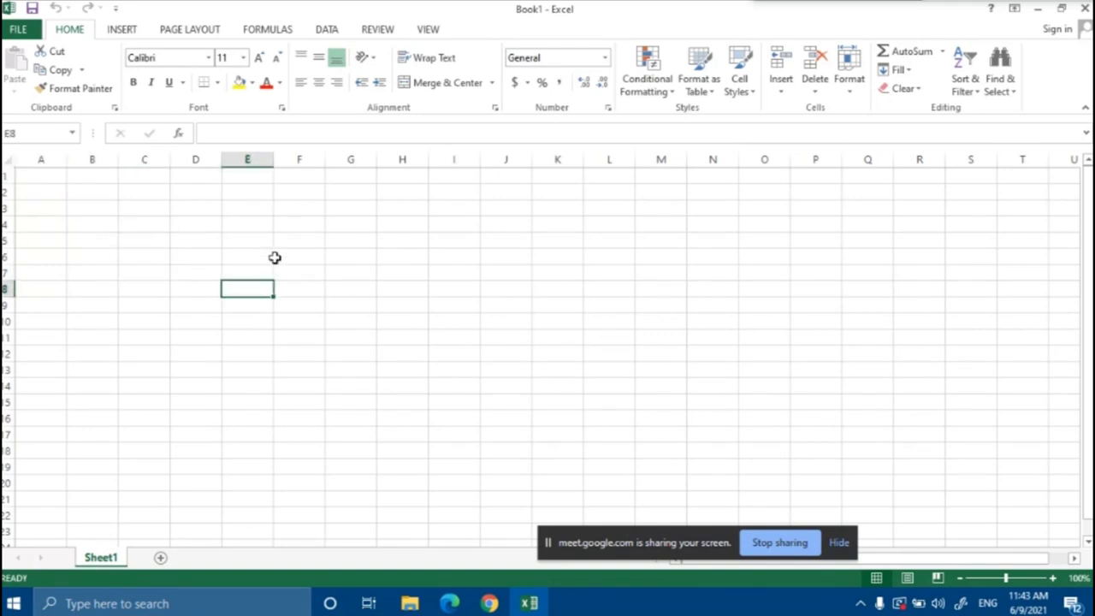
{"action": "left_click", "coordinate": [350, 239]}
{"action": "left_click", "coordinate": [372, 301]}
{"action": "left_click", "coordinate": [310, 288]}
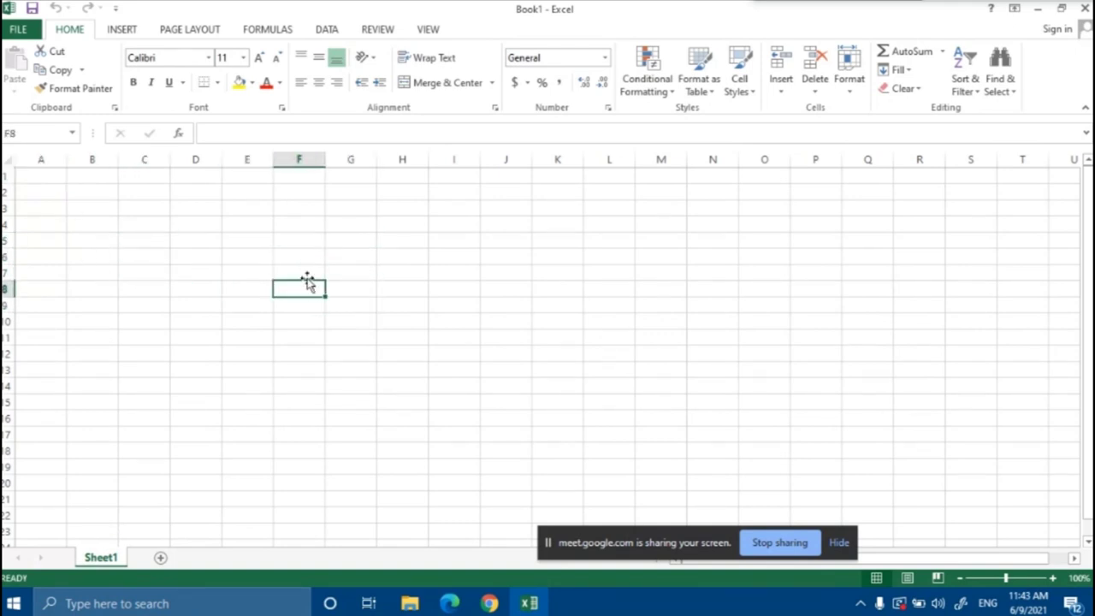
{"action": "left_click", "coordinate": [353, 270]}
{"action": "left_click", "coordinate": [306, 255]}
{"action": "left_click", "coordinate": [334, 256]}
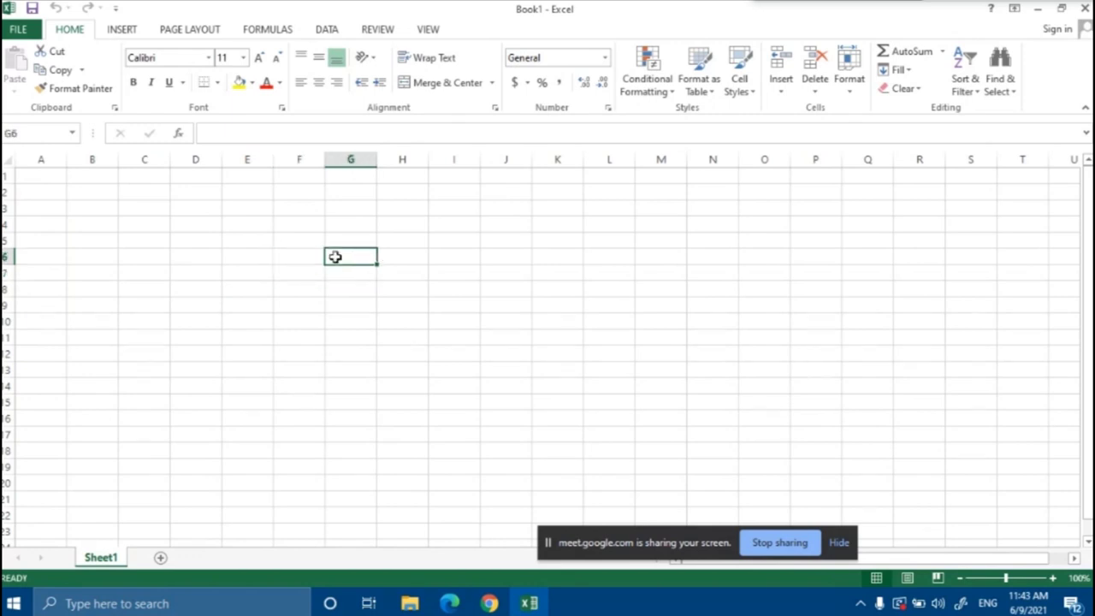
{"action": "left_click", "coordinate": [291, 259]}
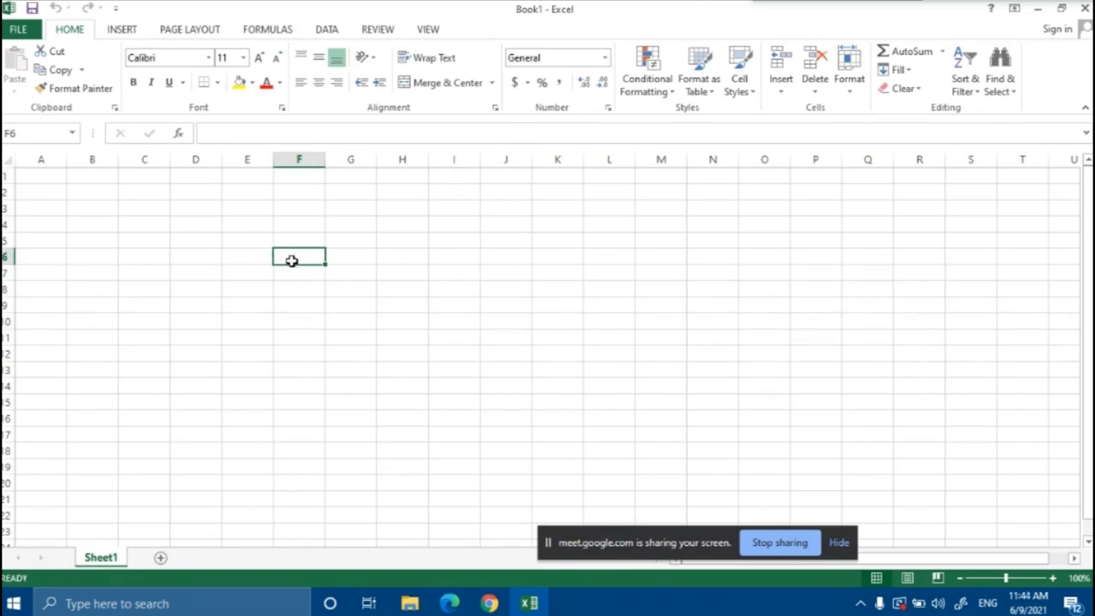
{"action": "left_click", "coordinate": [402, 240]}
{"action": "left_click", "coordinate": [425, 295]}
{"action": "key", "text": "F12"}
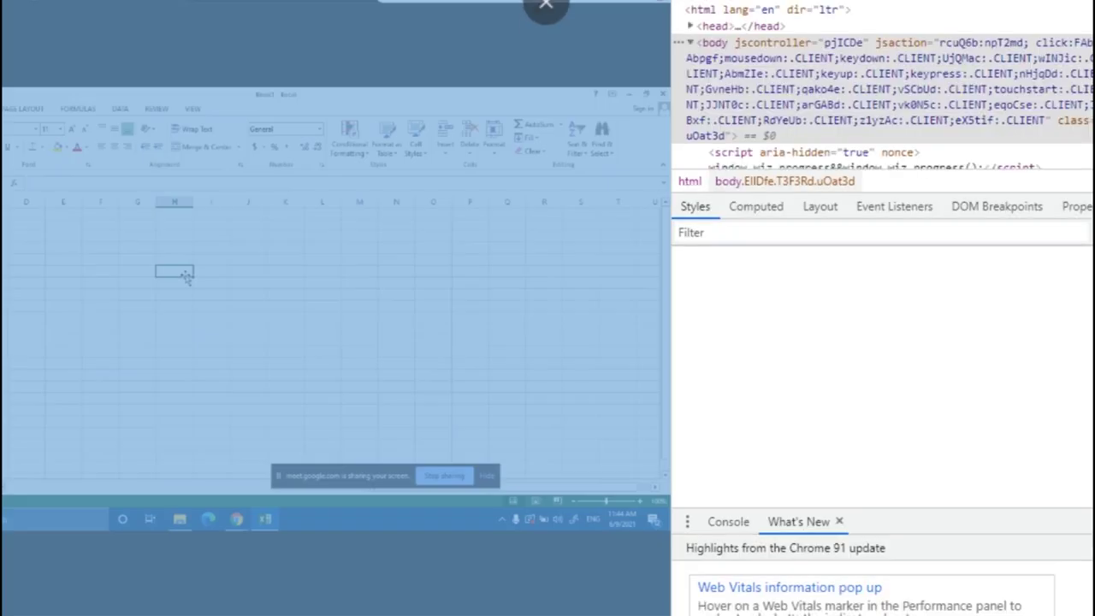
{"action": "key", "text": "F12"}
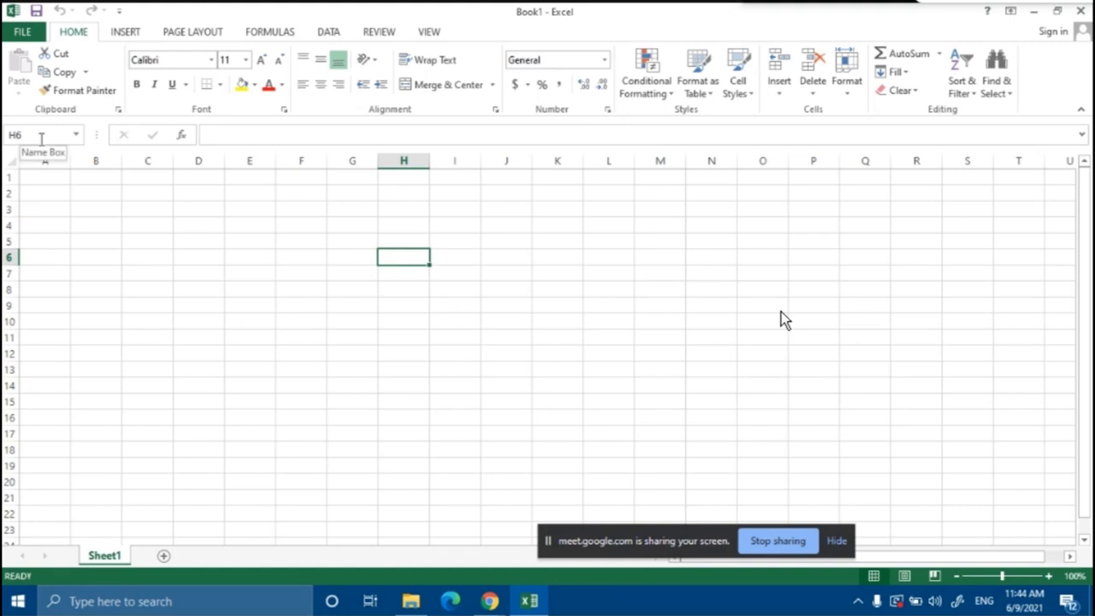
{"action": "left_click", "coordinate": [353, 385]}
{"action": "left_click_drag", "start_coordinate": [251, 245], "coordinate": [597, 476]}
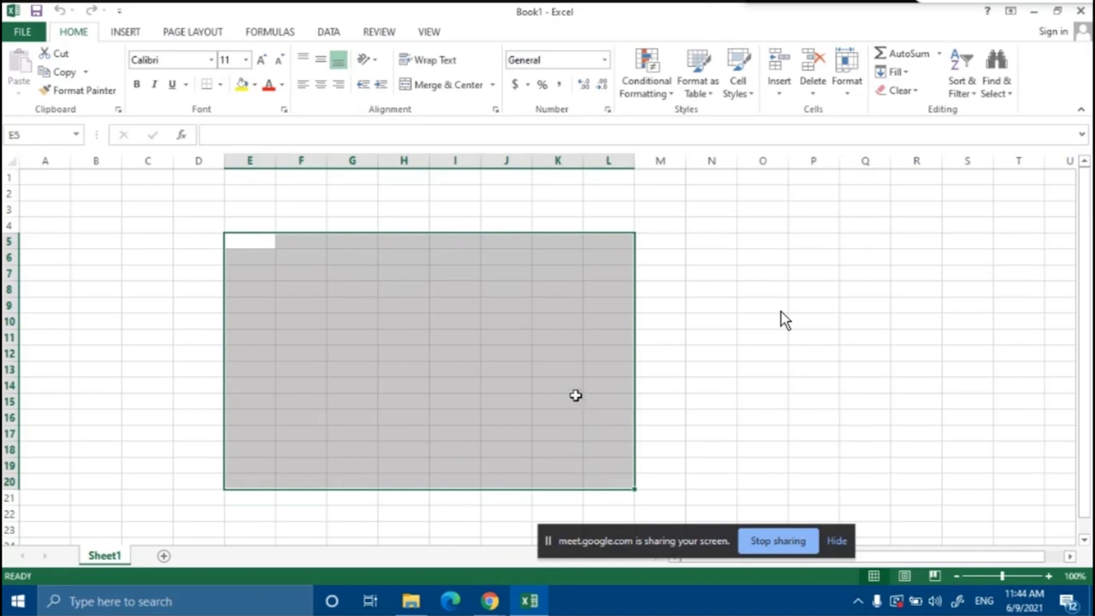
{"action": "left_click", "coordinate": [524, 353]}
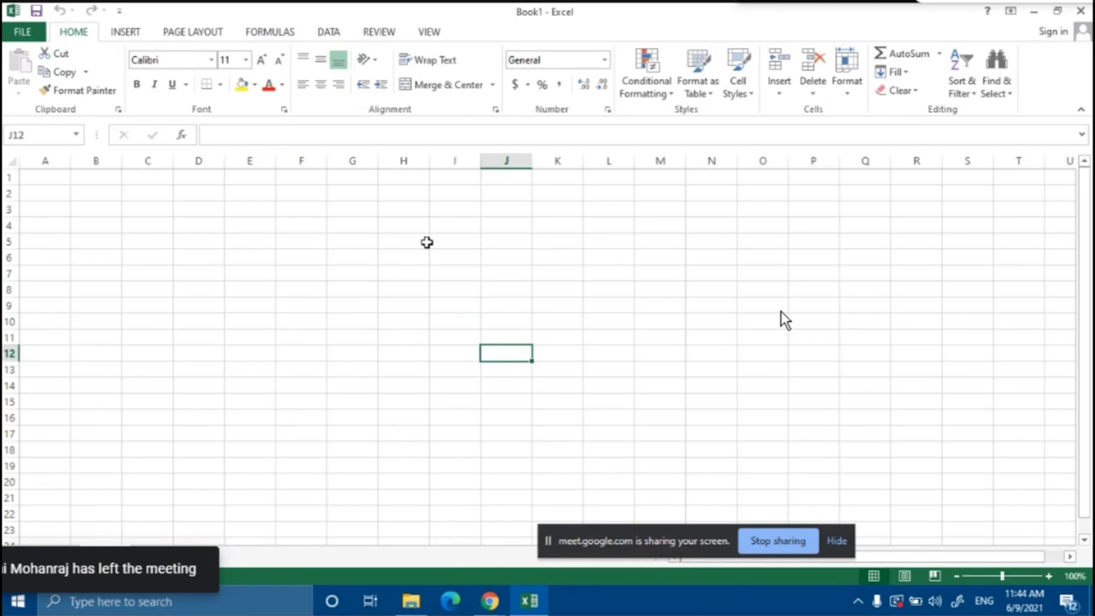
{"action": "left_click_drag", "start_coordinate": [242, 227], "coordinate": [265, 376]}
{"action": "left_click_drag", "start_coordinate": [403, 241], "coordinate": [453, 385], "text": "ctrl"}
{"action": "left_click_drag", "start_coordinate": [659, 225], "coordinate": [672, 353], "text": "ctrl"}
{"action": "left_click_drag", "start_coordinate": [808, 241], "coordinate": [817, 338], "text": "ctrl"}
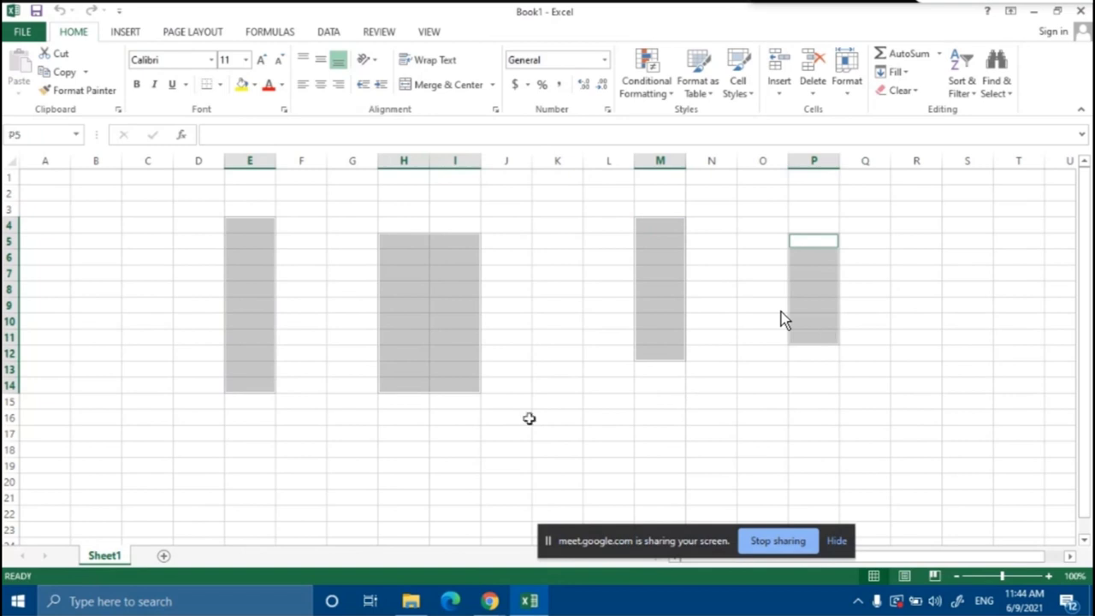
{"action": "left_click_drag", "start_coordinate": [506, 433], "coordinate": [670, 447], "text": "ctrl"}
{"action": "left_click_drag", "start_coordinate": [816, 437], "coordinate": [941, 447], "text": "ctrl"}
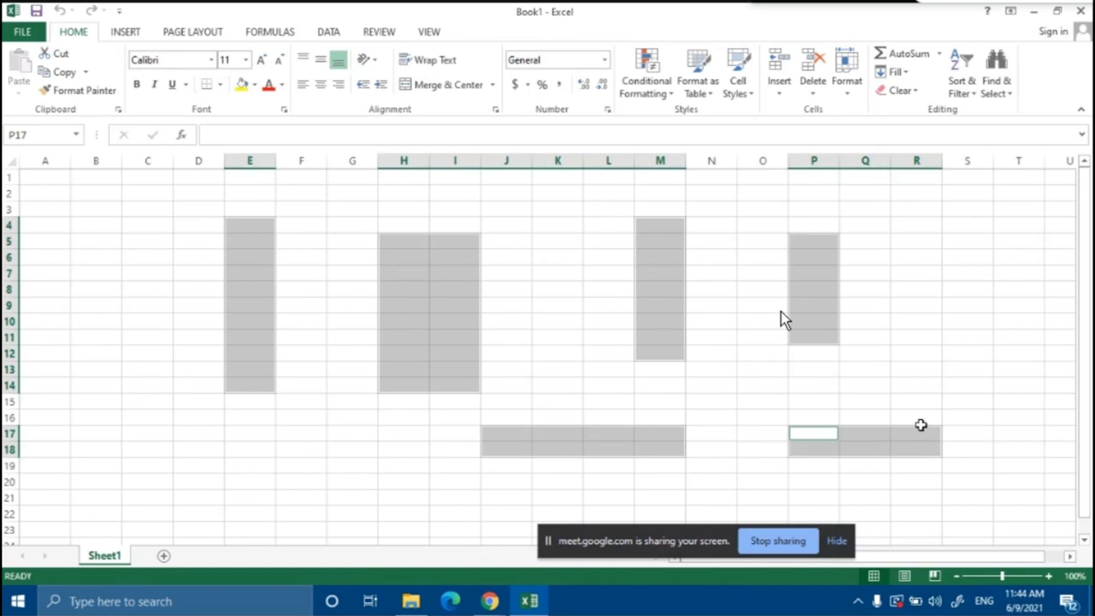
{"action": "left_click", "coordinate": [528, 373]}
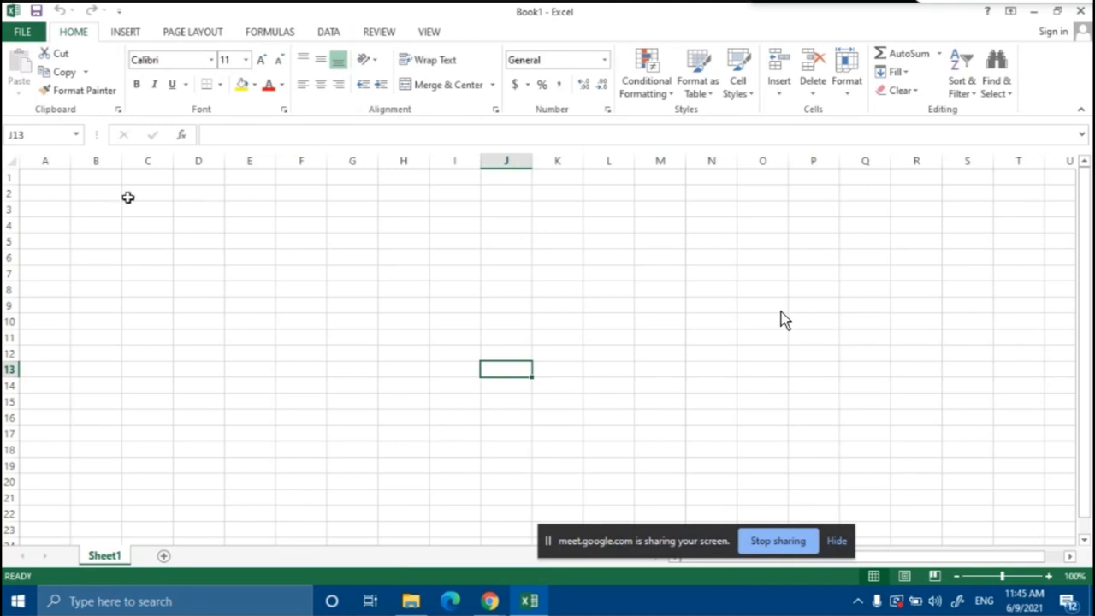
{"action": "left_click", "coordinate": [55, 178]}
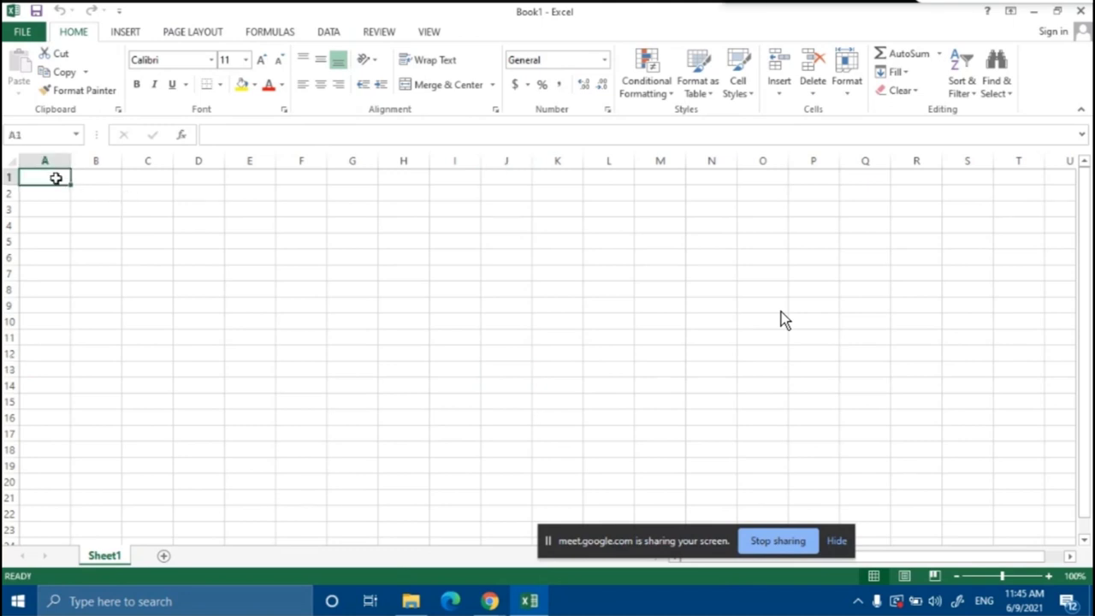
{"action": "key", "text": "ctrl+Right"}
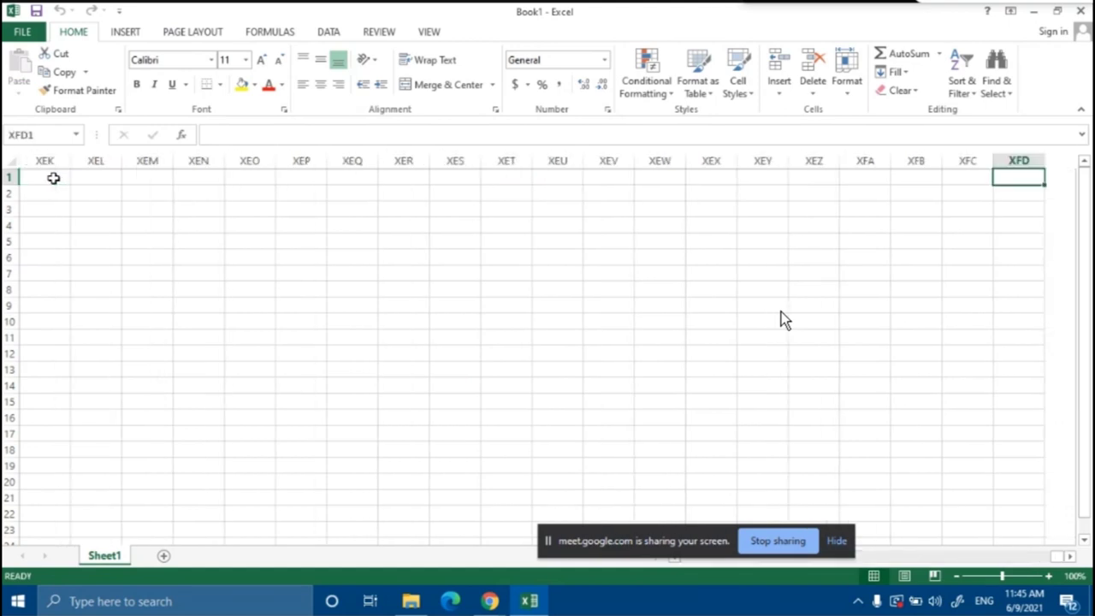
{"action": "left_click", "coordinate": [1070, 556]}
{"action": "left_click", "coordinate": [1069, 555]}
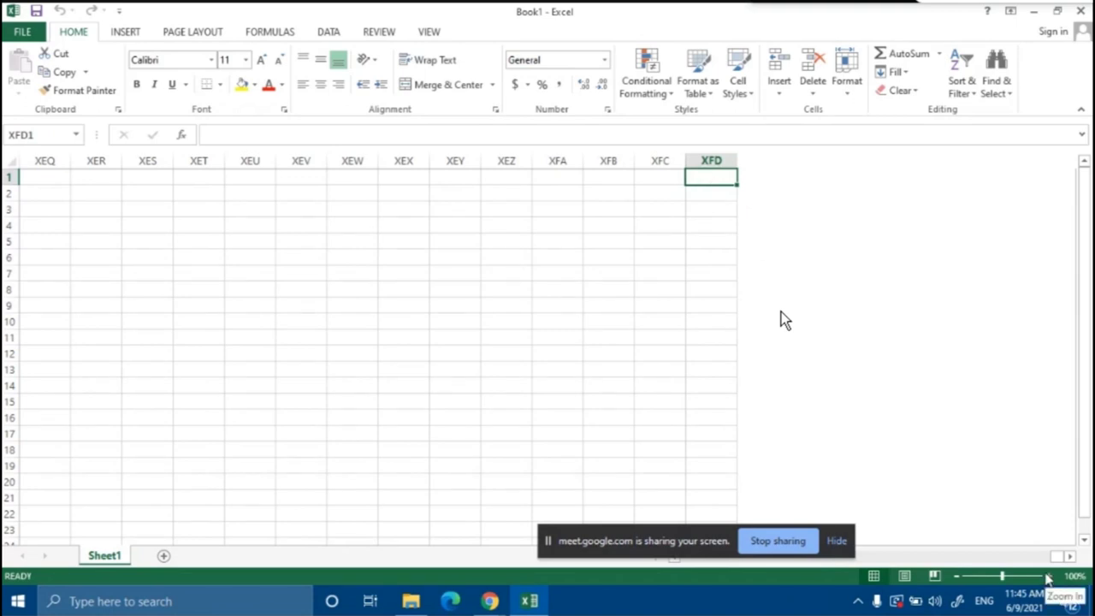
{"action": "key", "text": "ctrl+Home"}
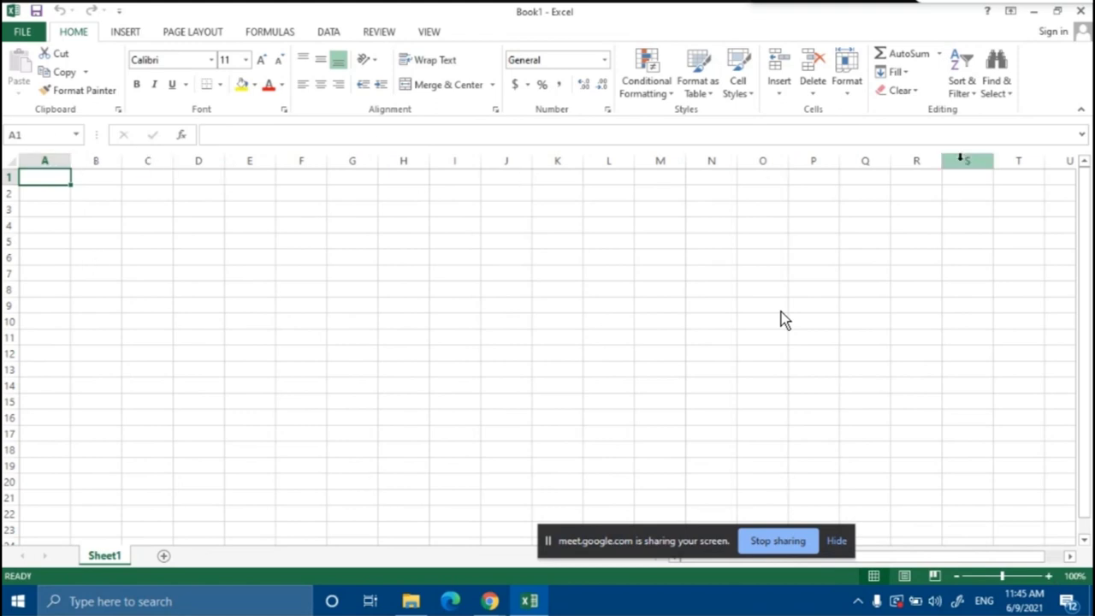
{"action": "left_click", "coordinate": [1069, 555]}
{"action": "left_click", "coordinate": [1069, 556]}
{"action": "left_click", "coordinate": [1069, 556]}
{"action": "left_click", "coordinate": [1069, 557]}
{"action": "left_click", "coordinate": [1069, 557]}
{"action": "left_click", "coordinate": [1069, 557]}
{"action": "left_click", "coordinate": [1070, 556]}
{"action": "left_click", "coordinate": [1069, 557]}
{"action": "left_click", "coordinate": [1069, 557]}
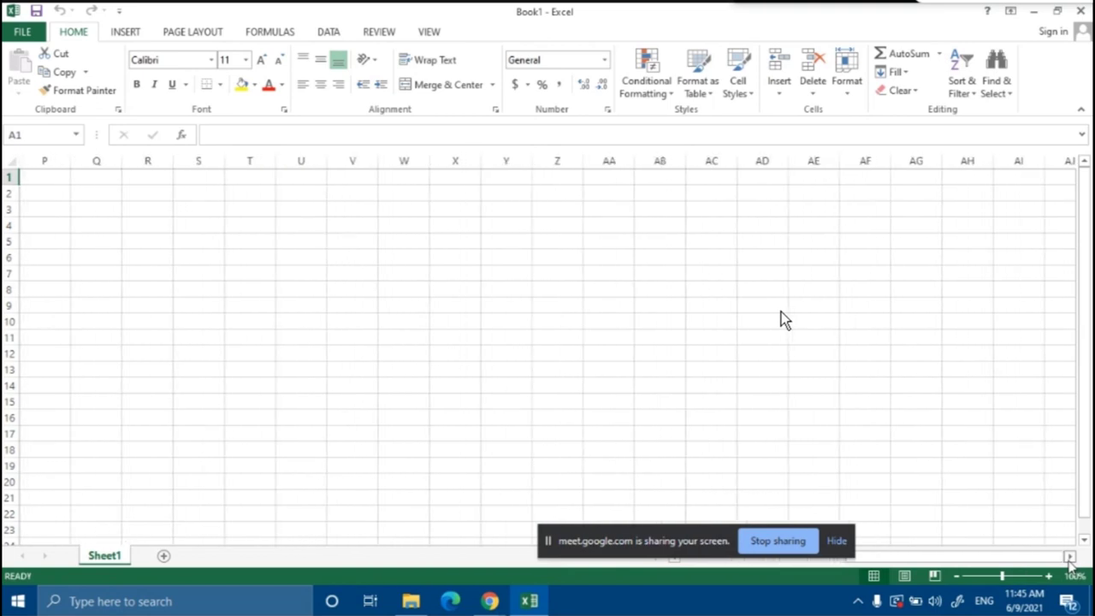
{"action": "left_click_drag", "start_coordinate": [984, 560], "coordinate": [727, 556]}
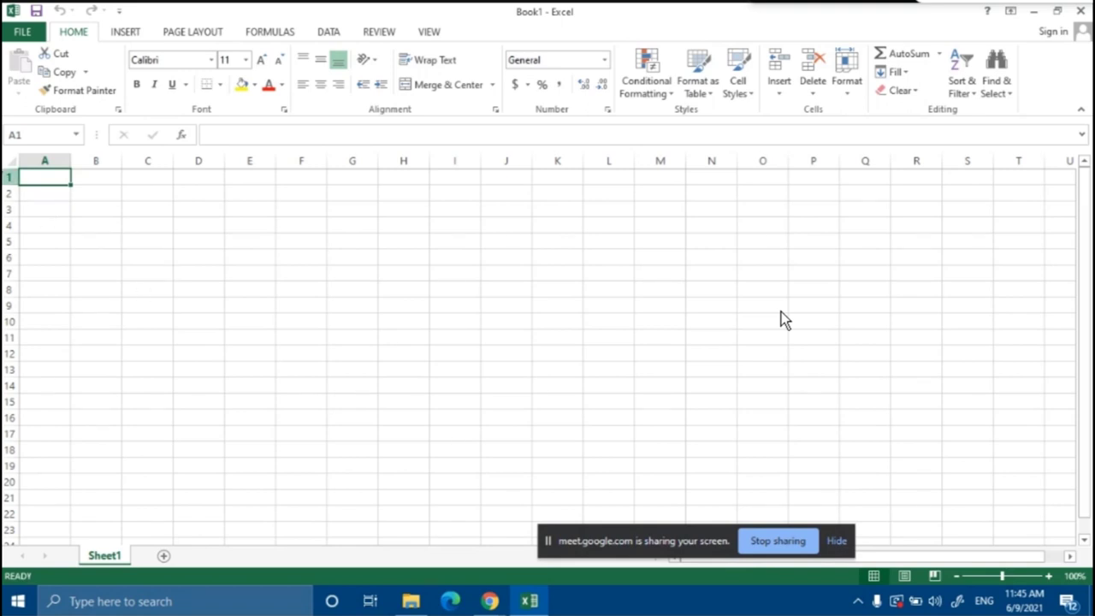
{"action": "left_click_drag", "start_coordinate": [4, 181], "coordinate": [4, 479]}
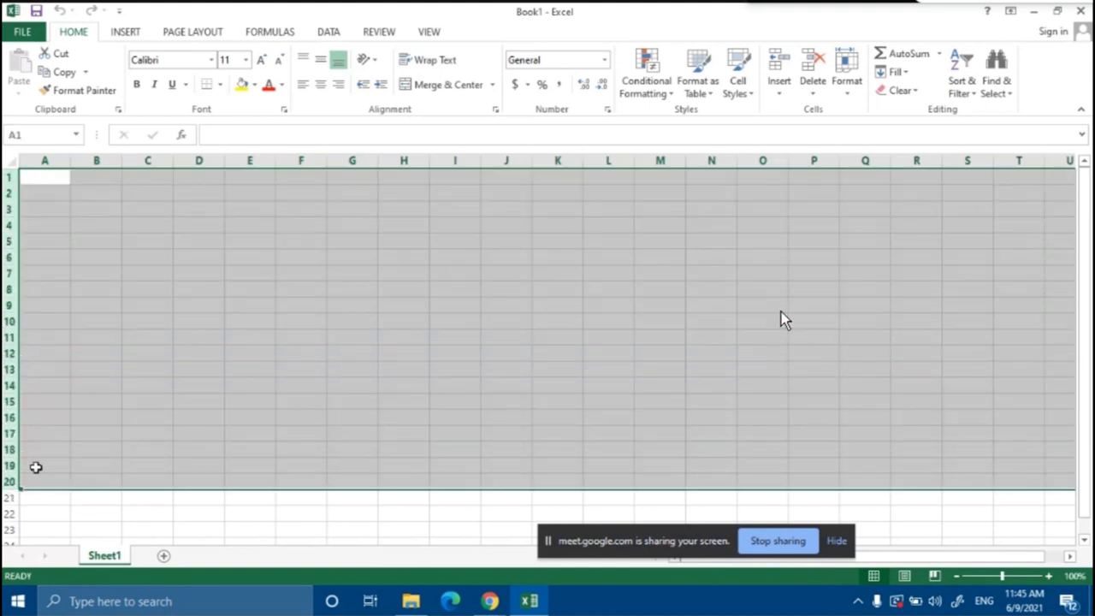
{"action": "left_click", "coordinate": [46, 445]}
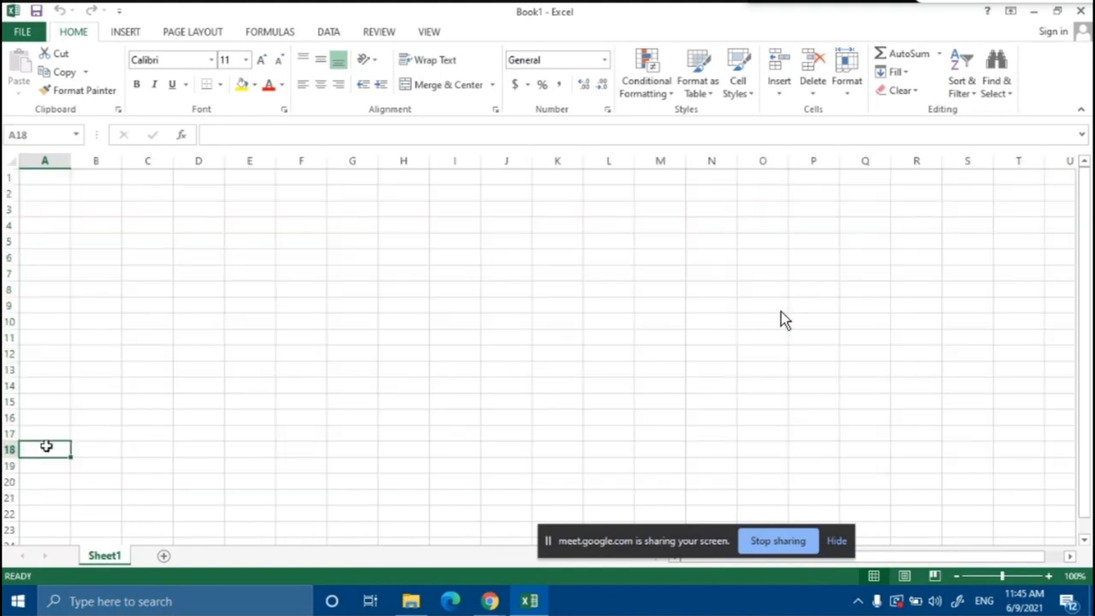
{"action": "left_click", "coordinate": [55, 180]}
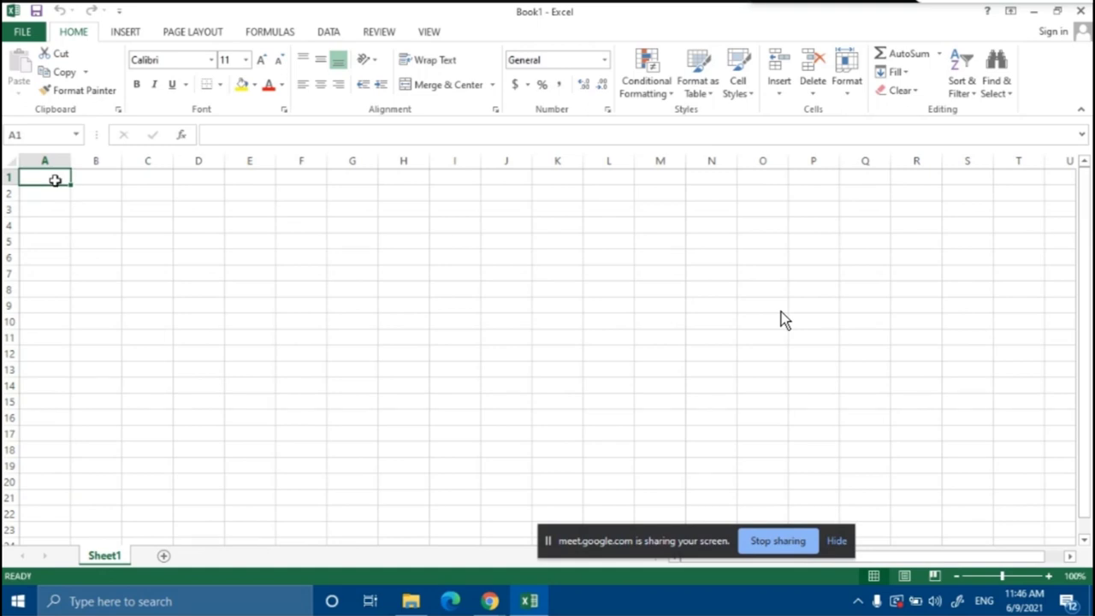
{"action": "key", "text": "ctrl+Right"}
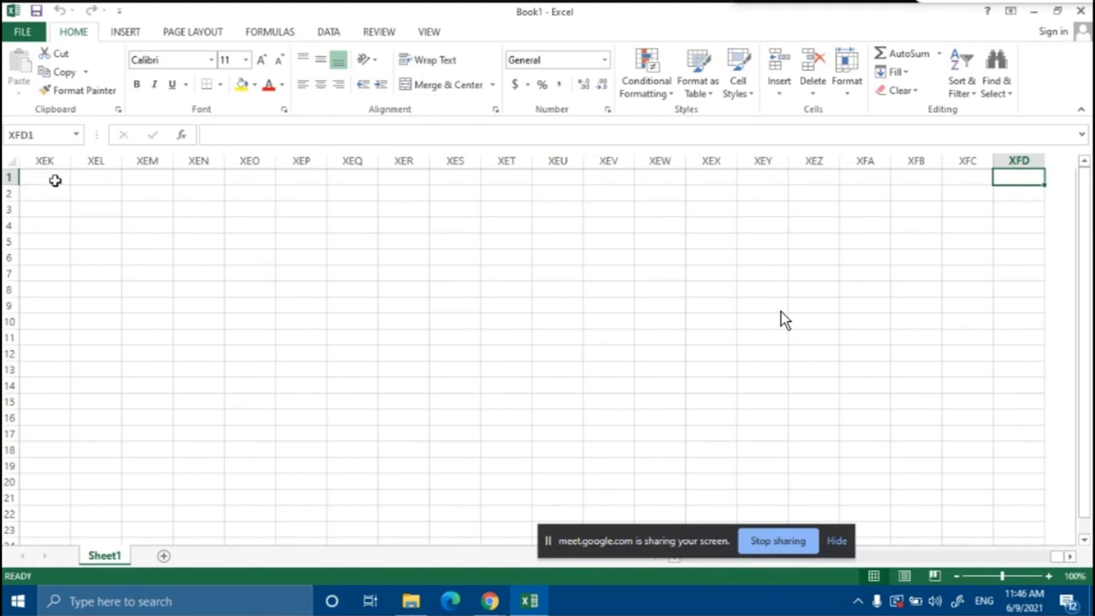
{"action": "key", "text": "ctrl+Left"}
{"action": "key", "text": "ctrl+Down"}
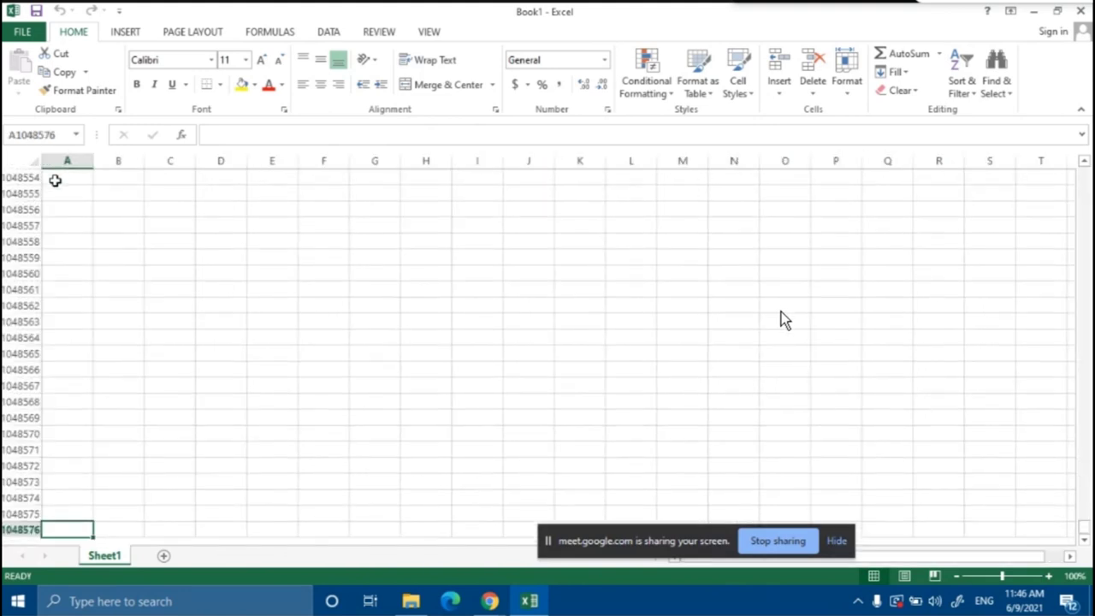
{"action": "scroll", "coordinate": [165, 336], "scroll_direction": "down", "scroll_amount": 5}
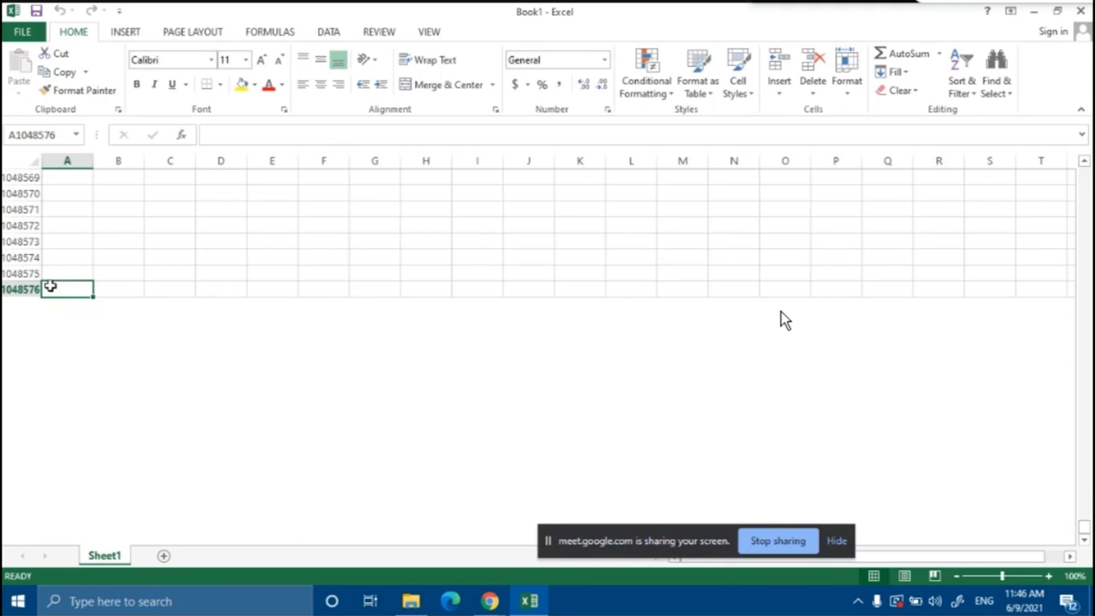
{"action": "key", "text": "ctrl+Up"}
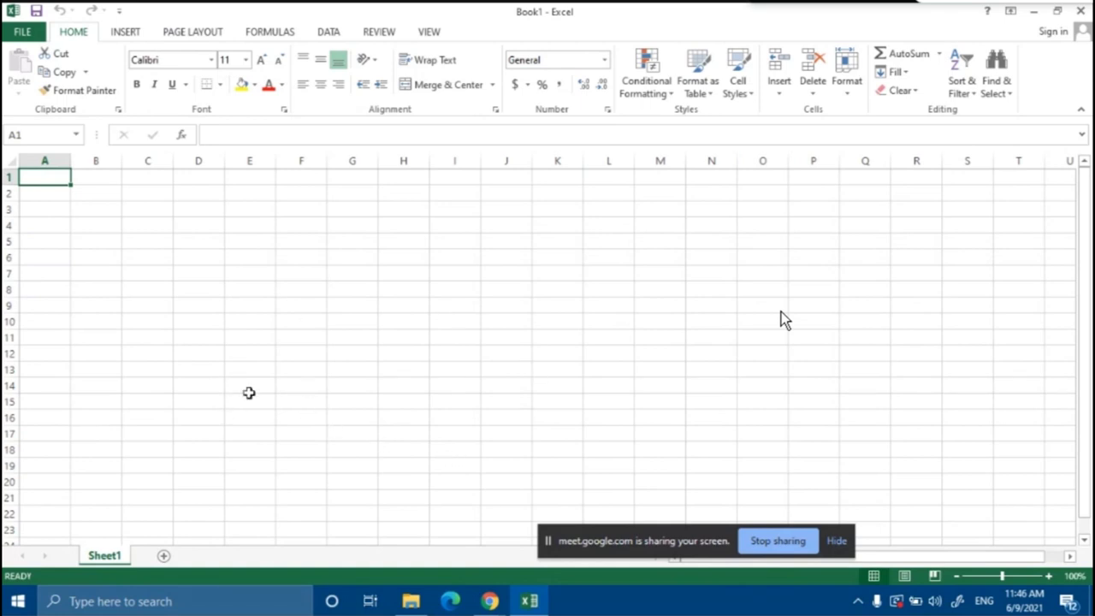
{"action": "left_click", "coordinate": [23, 37]}
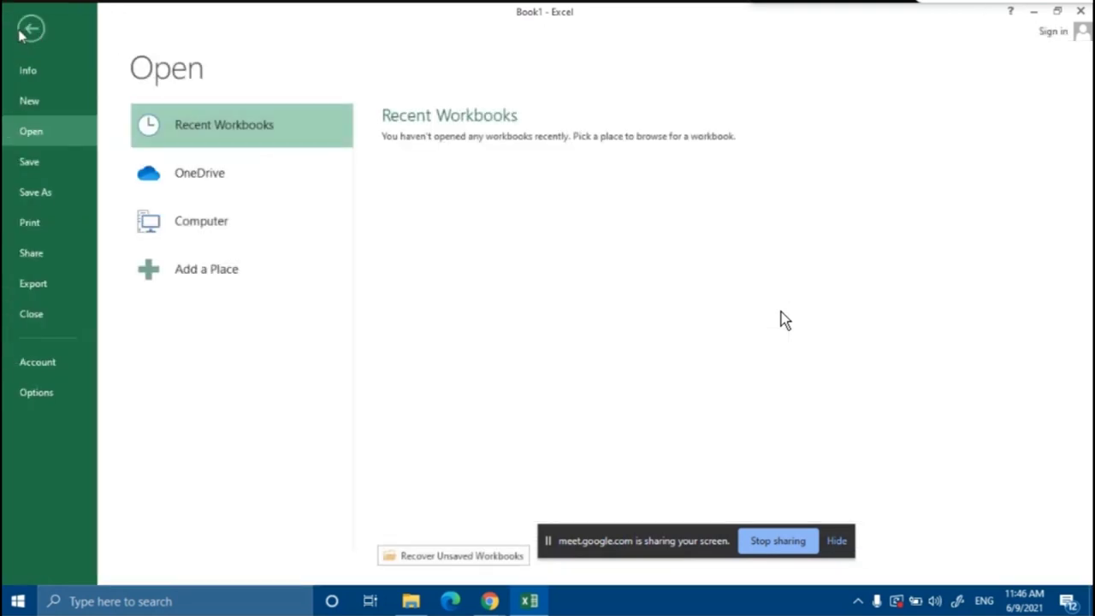
{"action": "left_click", "coordinate": [22, 36]}
{"action": "left_click", "coordinate": [21, 33]}
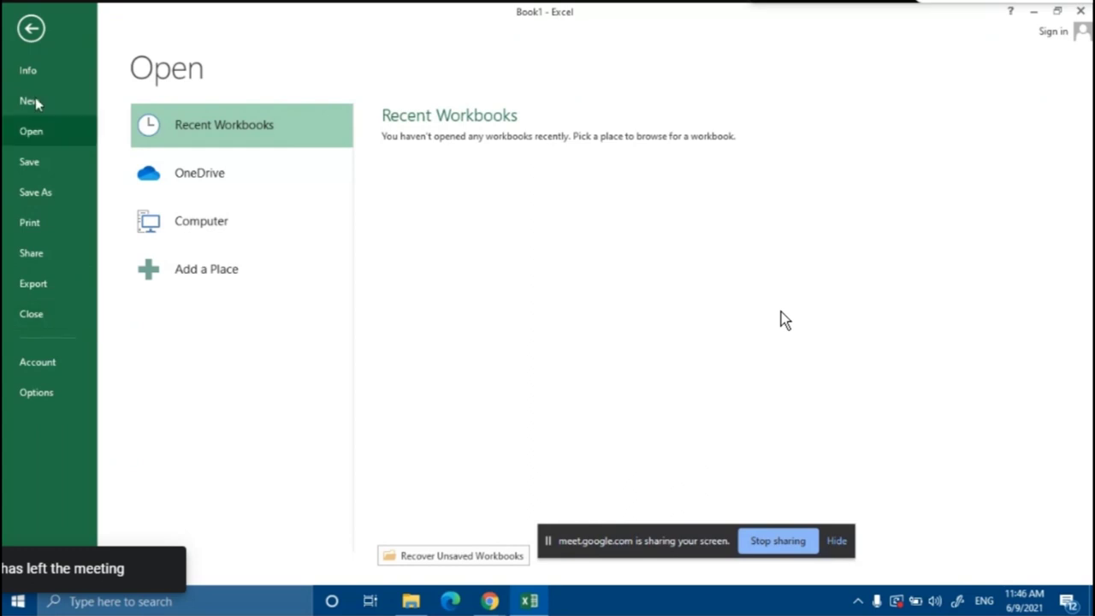
{"action": "left_click", "coordinate": [31, 29]}
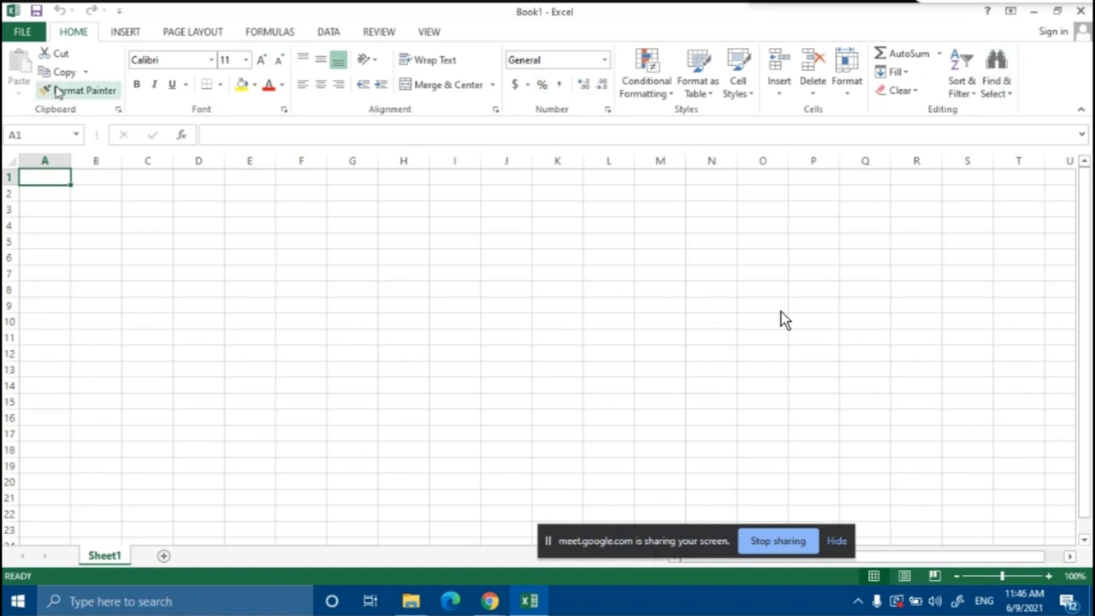
{"action": "left_click", "coordinate": [489, 602]}
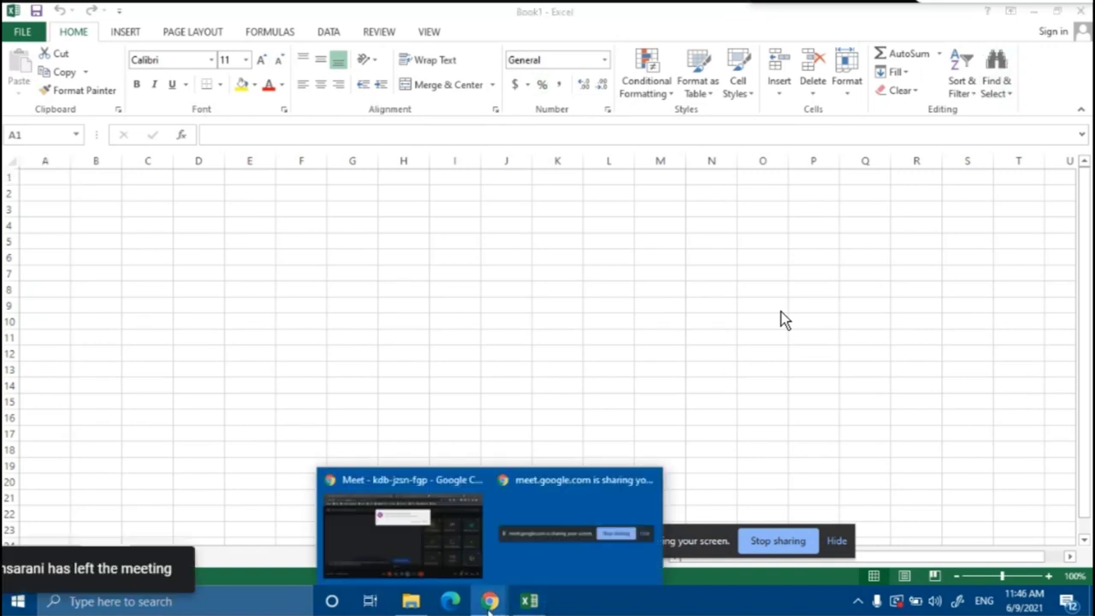
{"action": "left_click", "coordinate": [127, 34]}
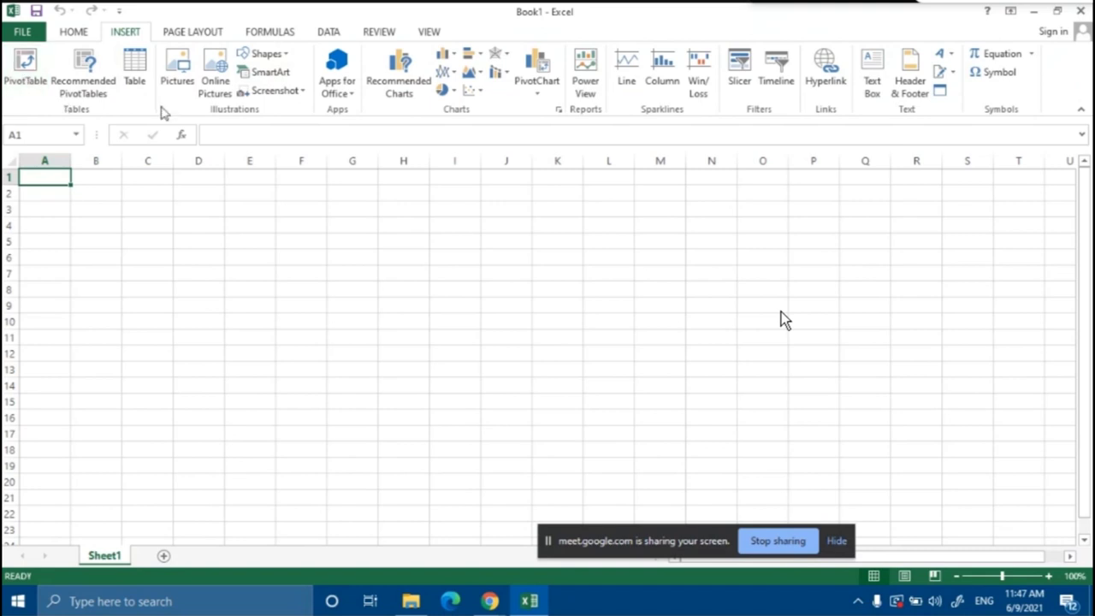
{"action": "left_click", "coordinate": [186, 34]}
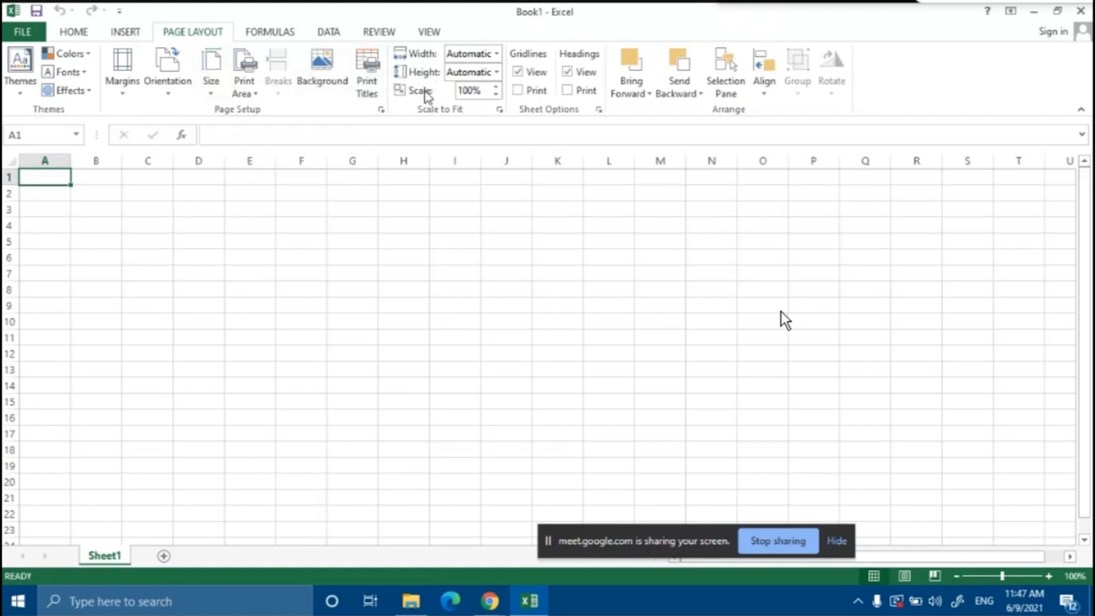
{"action": "left_click", "coordinate": [278, 34]}
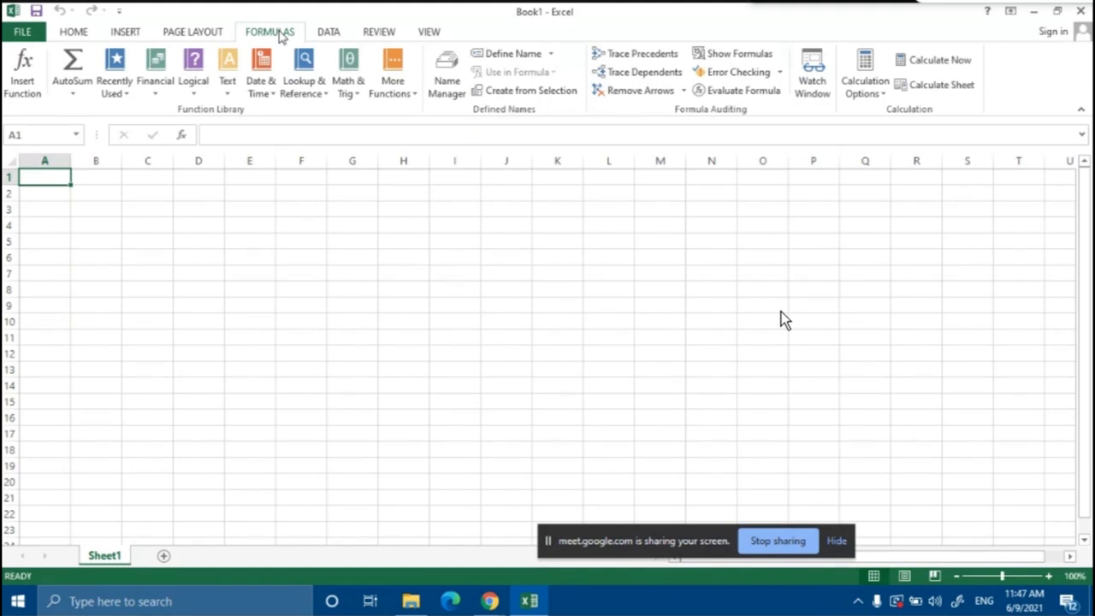
{"action": "left_click", "coordinate": [320, 34]}
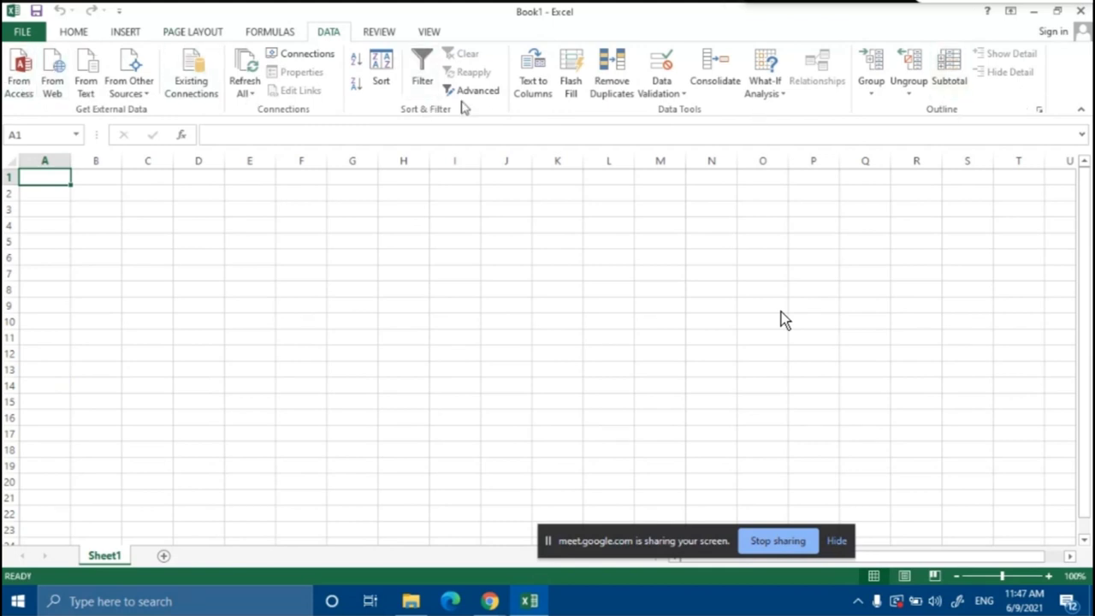
{"action": "left_click", "coordinate": [382, 34]}
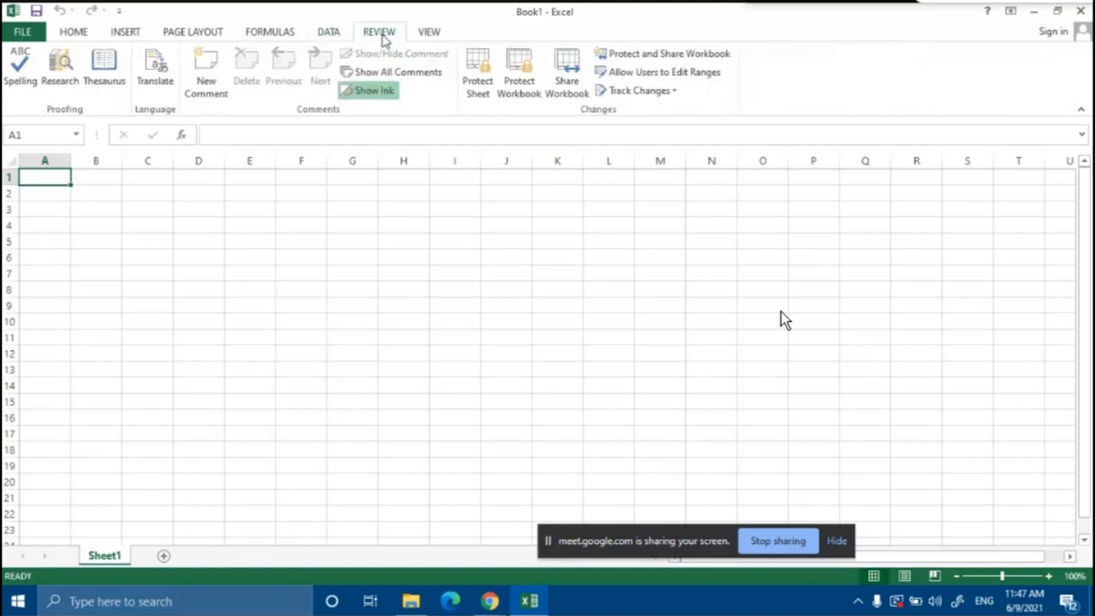
{"action": "left_click", "coordinate": [414, 34]}
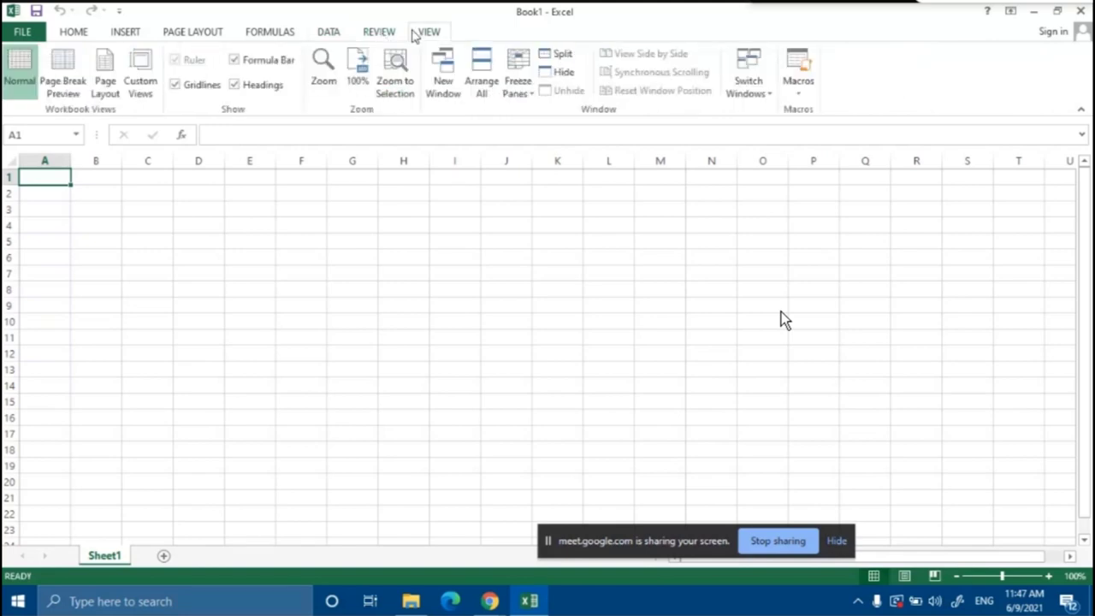
{"action": "left_click", "coordinate": [274, 34]}
{"action": "left_click", "coordinate": [192, 34]}
{"action": "left_click", "coordinate": [125, 34]}
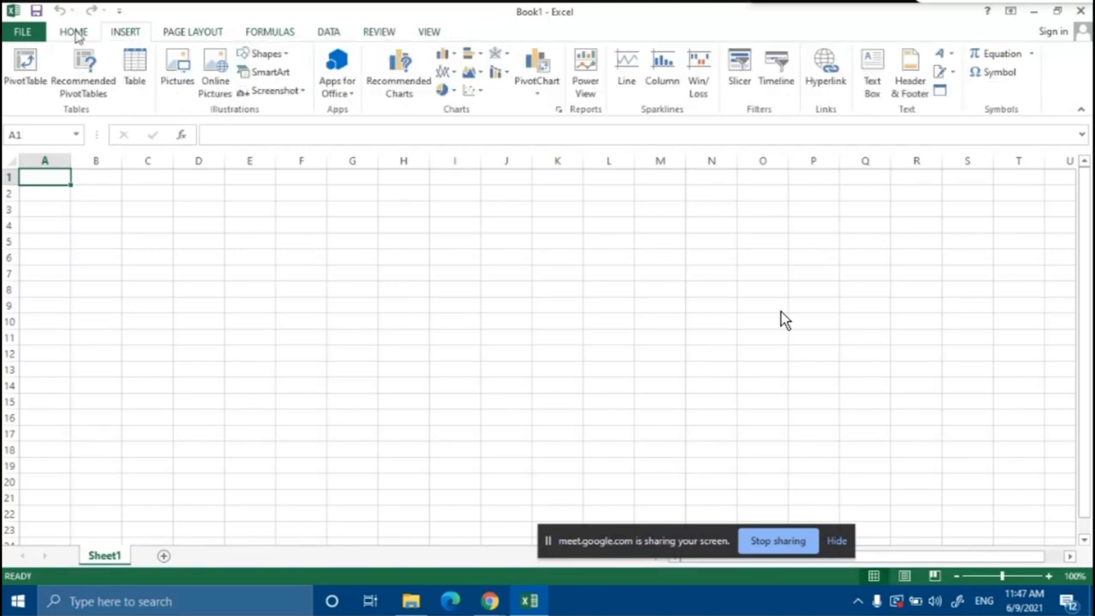
{"action": "left_click", "coordinate": [75, 34]}
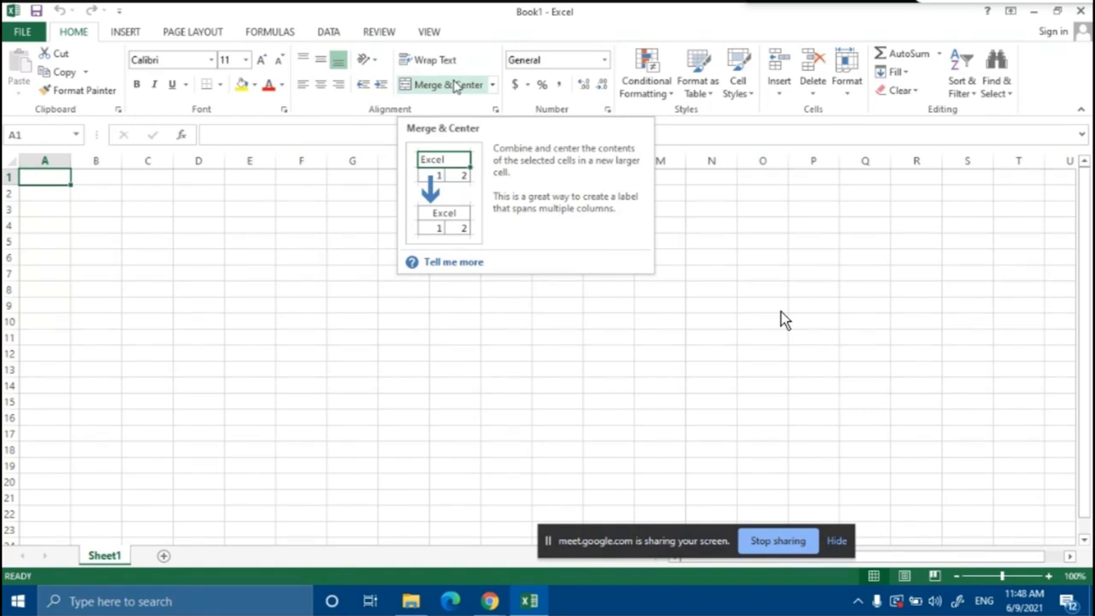
Enter the first headings, RegNo and Name, in A1 and B1
{"action": "left_click", "coordinate": [265, 237]}
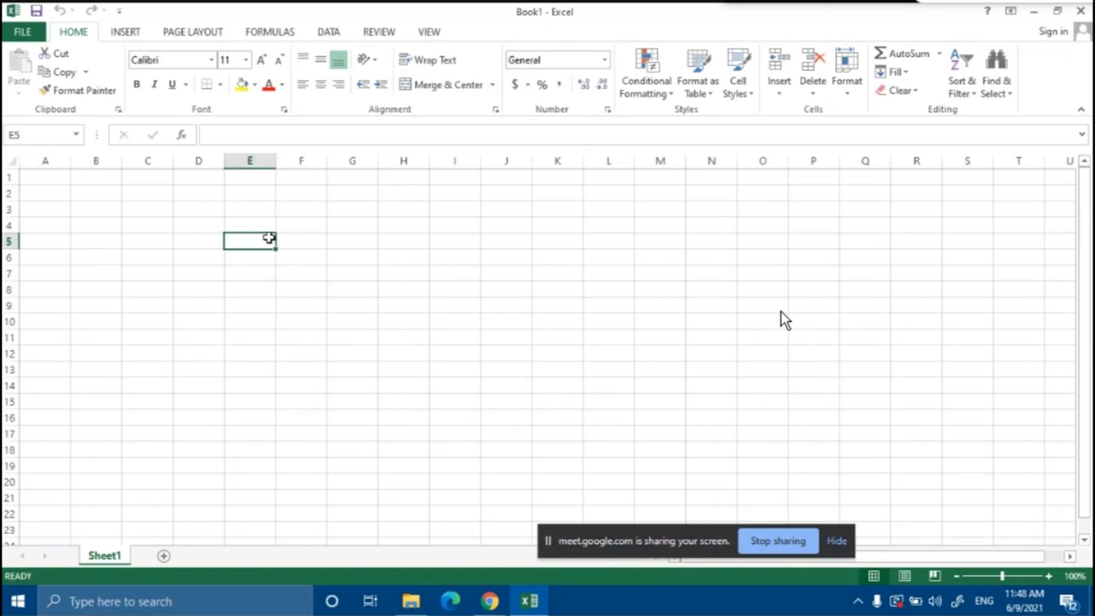
{"action": "left_click", "coordinate": [54, 182]}
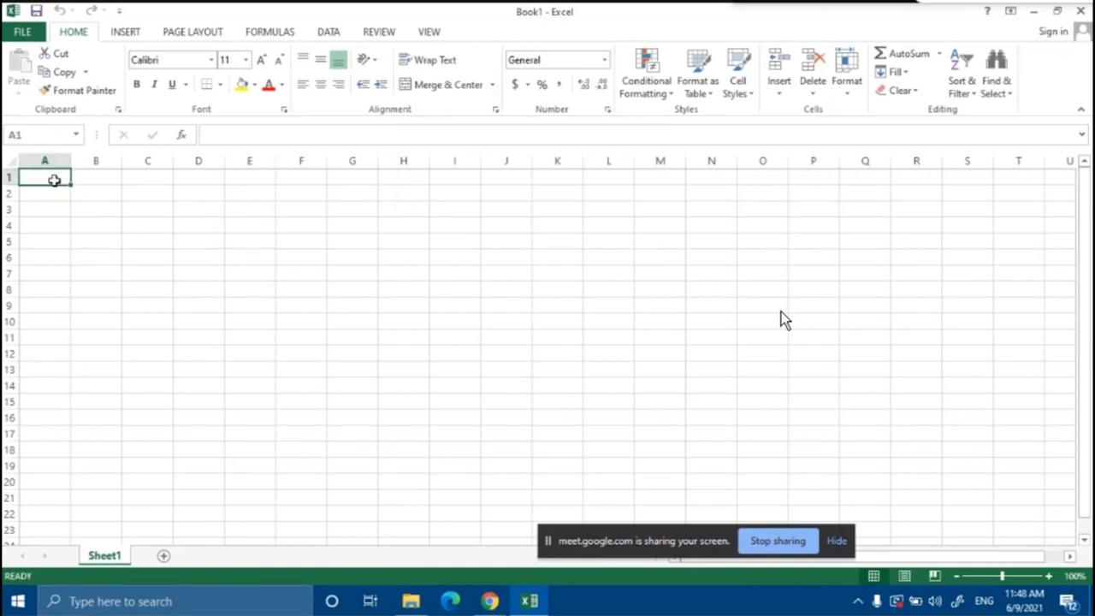
{"action": "type", "text": "I"}
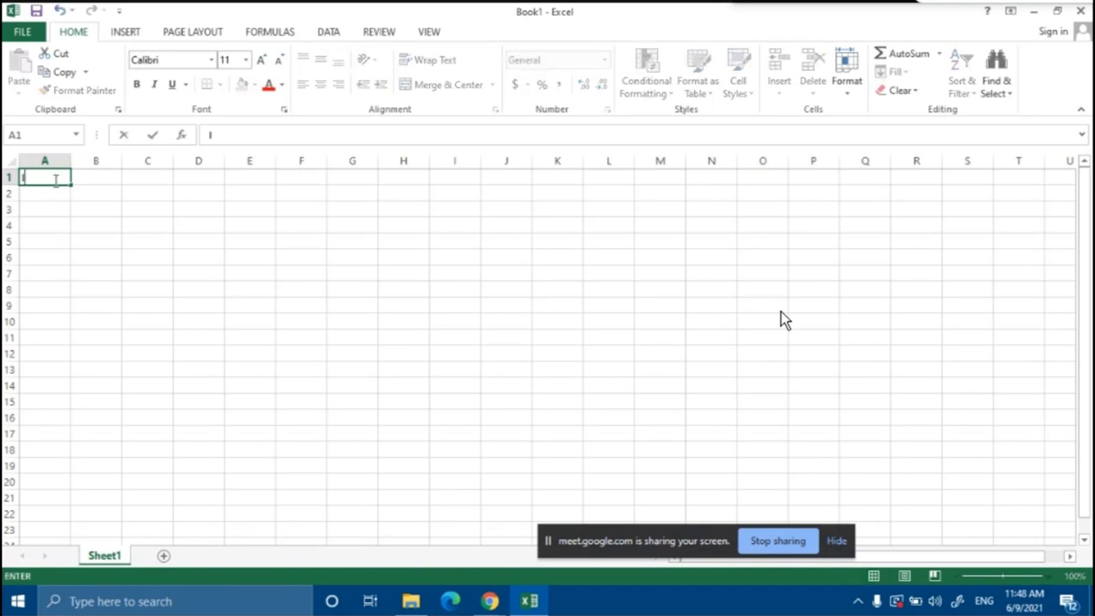
{"action": "type", "text": "egNo"}
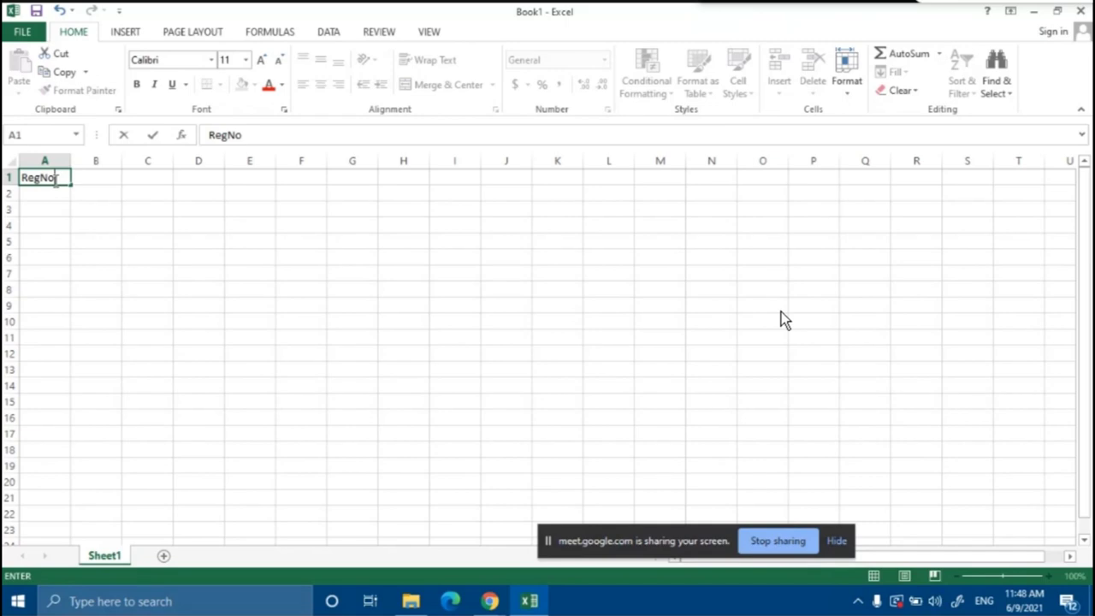
{"action": "key", "text": "Tab"}
{"action": "type", "text": "Name"}
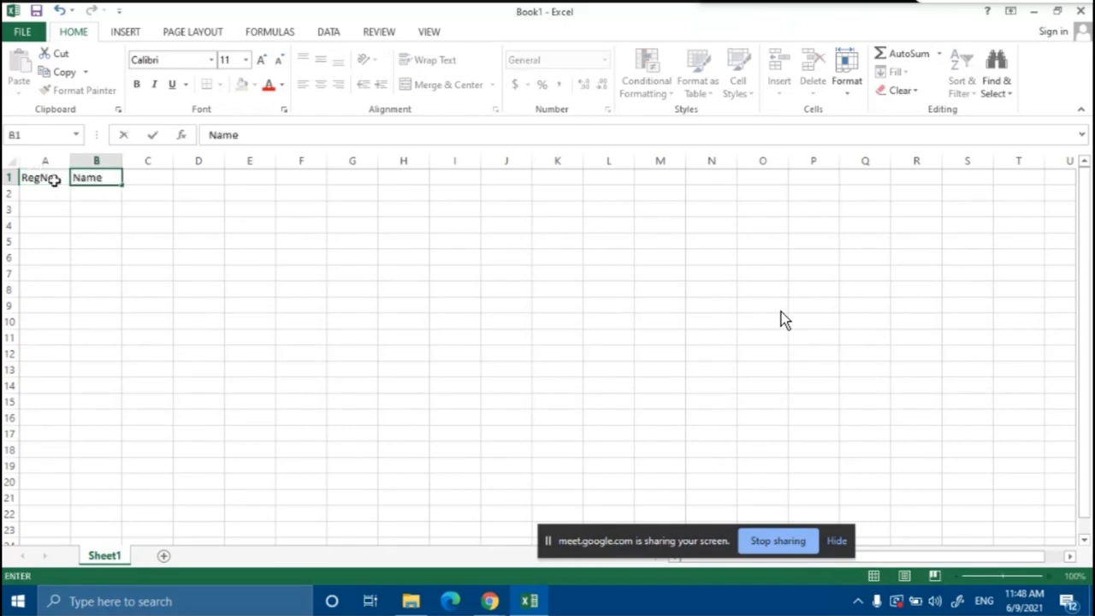
{"action": "key", "text": "Tab"}
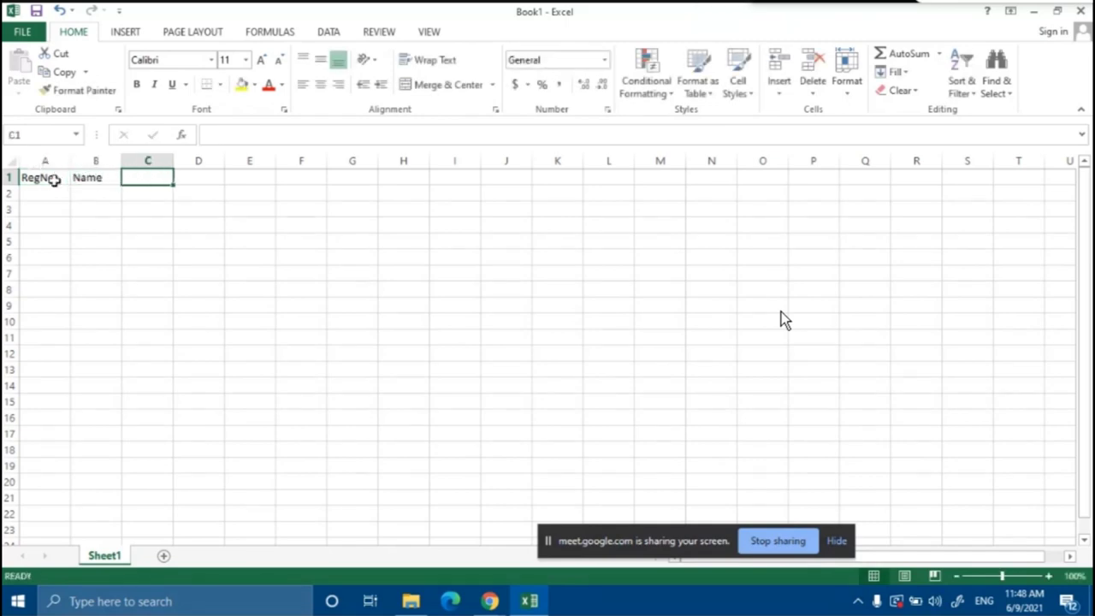
Add the Address, Marks1 and Marks2 headings in C1:E1 and begin Marks1 in F1
{"action": "type", "text": "Add"}
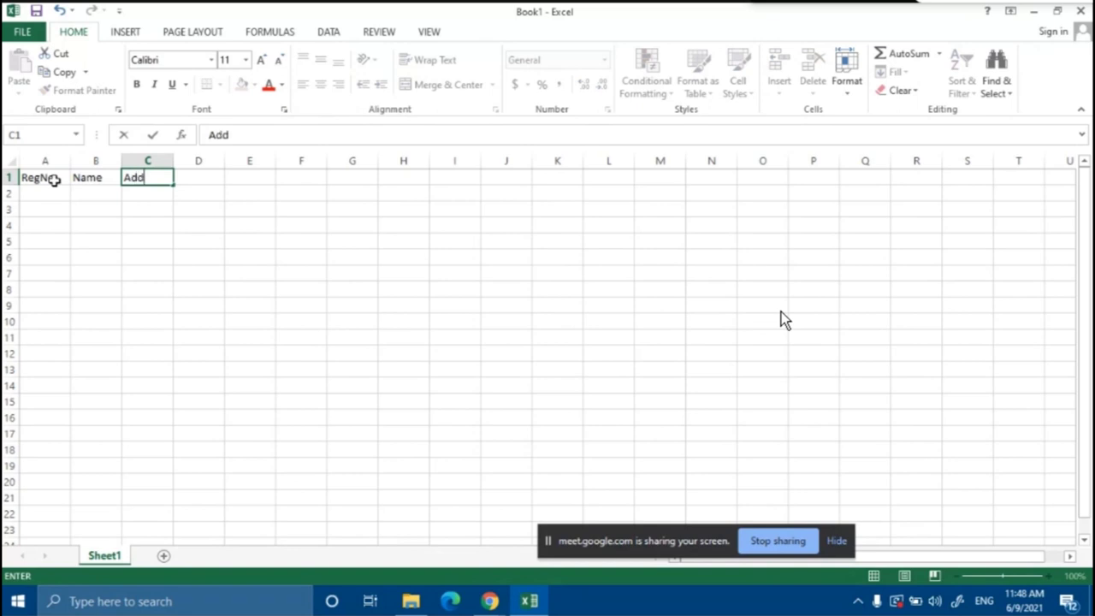
{"action": "type", "text": "ress"}
{"action": "key", "text": "Tab"}
{"action": "type", "text": "Ma"}
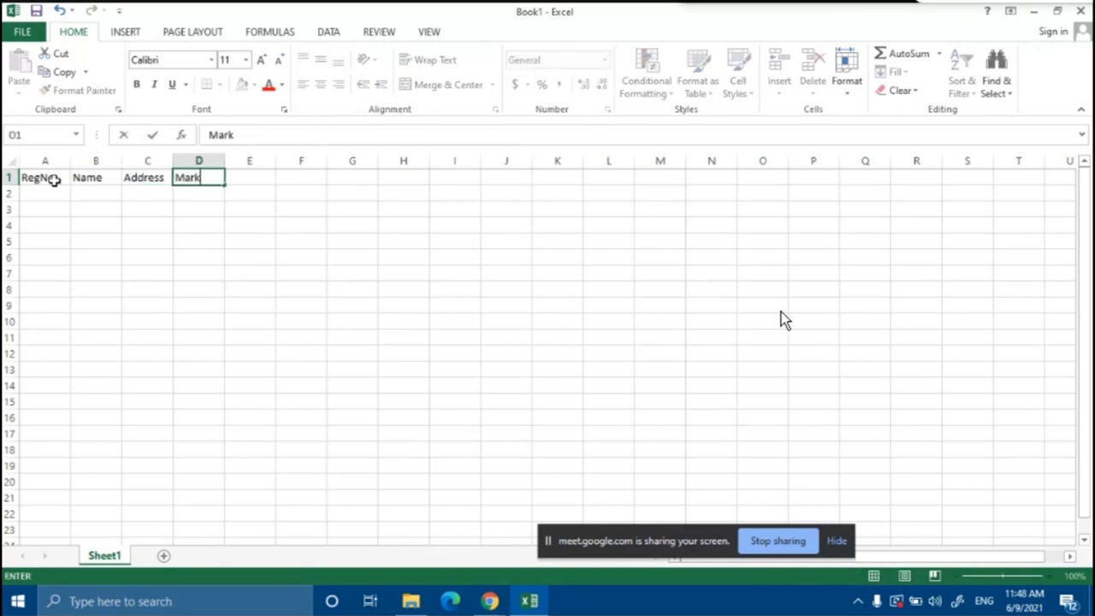
{"action": "key", "text": "Tab"}
{"action": "type", "text": "M"}
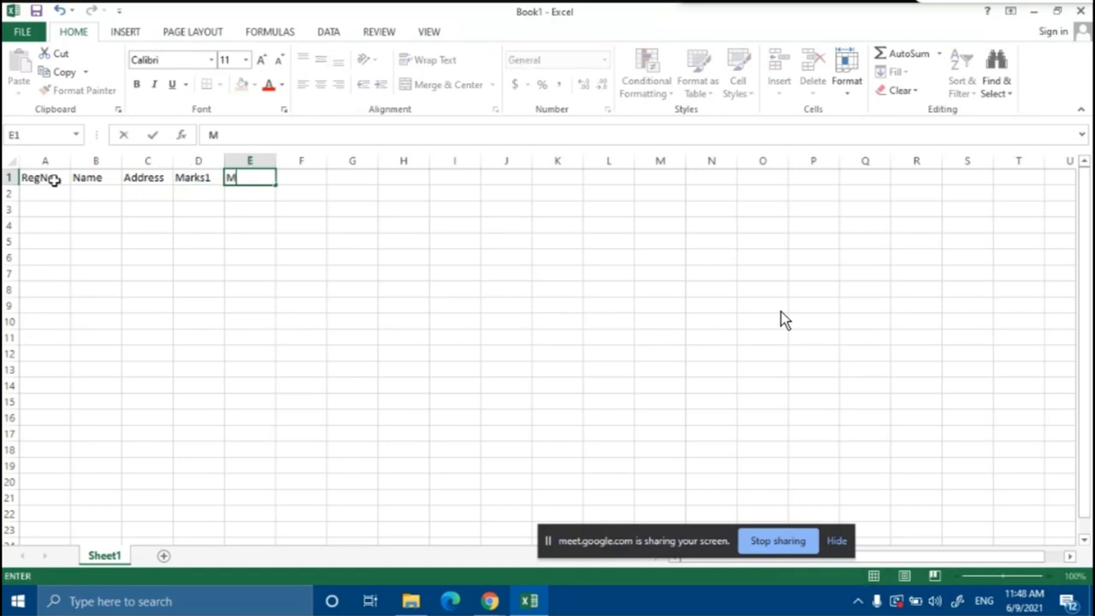
{"action": "type", "text": "arks2"}
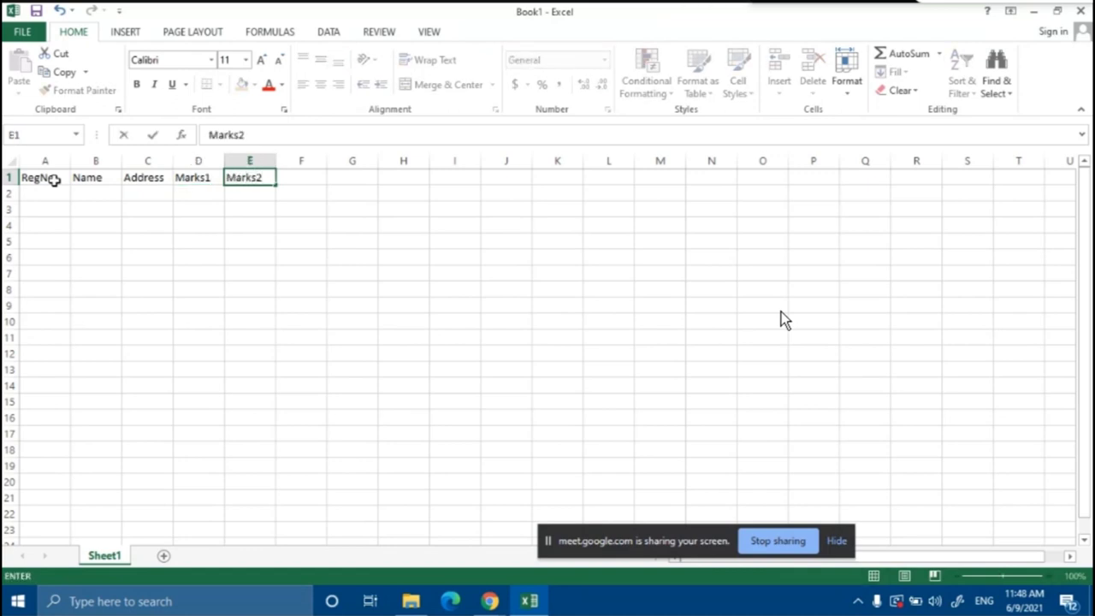
{"action": "key", "text": "Tab"}
{"action": "type", "text": "M"}
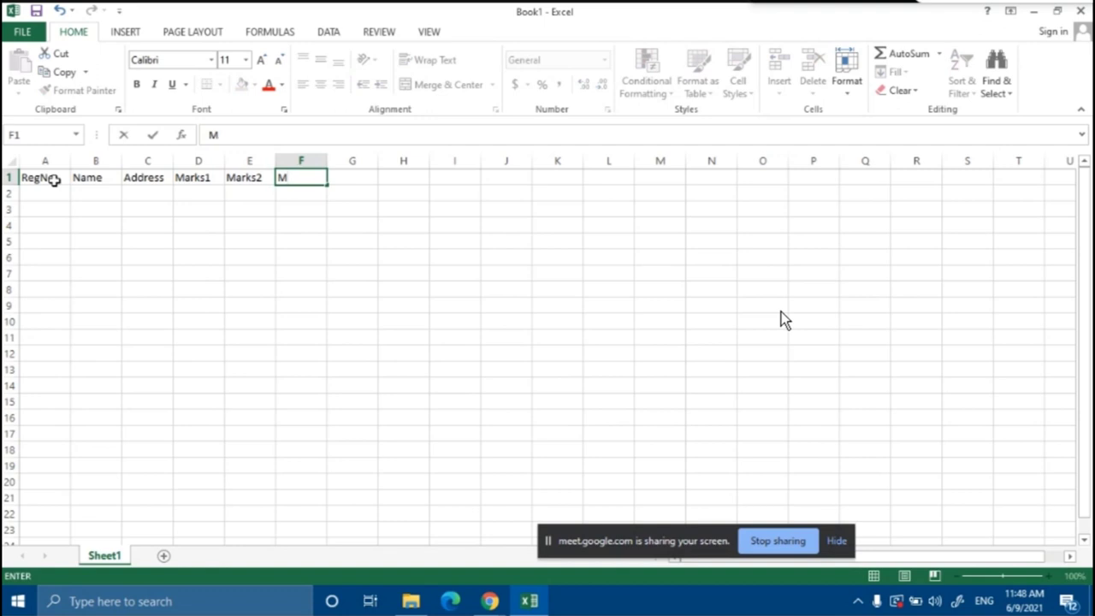
{"action": "type", "text": "arks1"}
Commit Marks1 in F1 and widen columns A, B and C to fit RegNo, Name and Address
{"action": "left_click", "coordinate": [167, 272]}
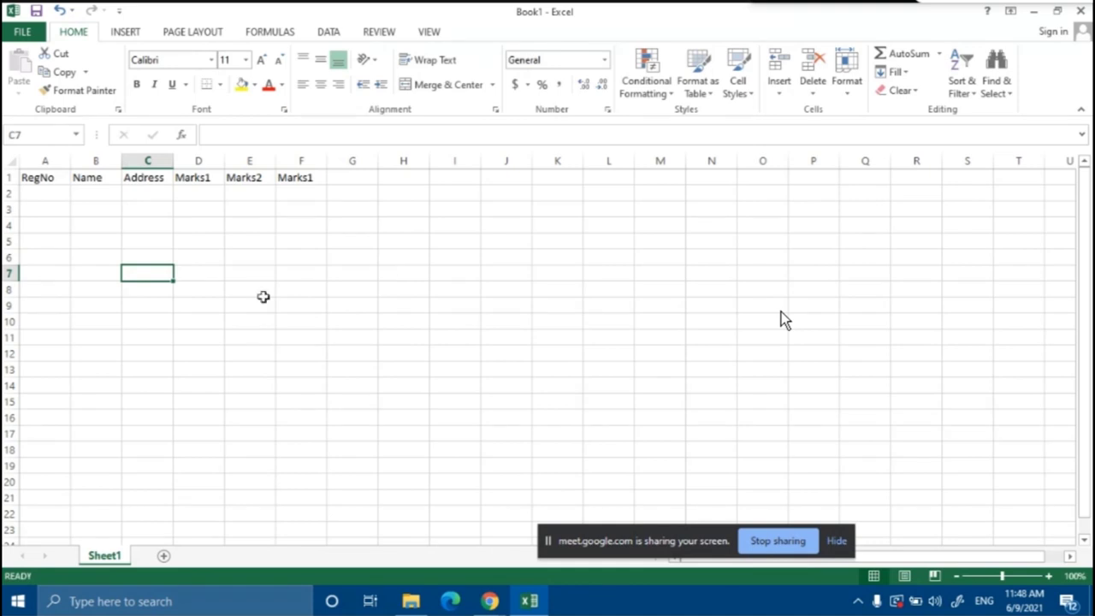
{"action": "left_click_drag", "start_coordinate": [121, 165], "coordinate": [265, 166]}
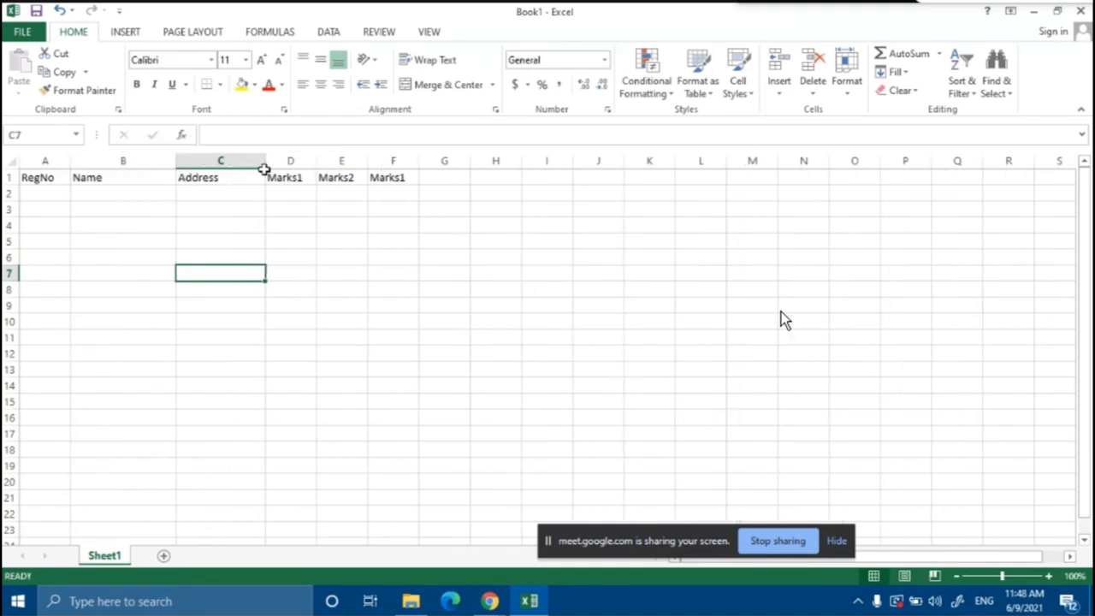
{"action": "left_click", "coordinate": [346, 257]}
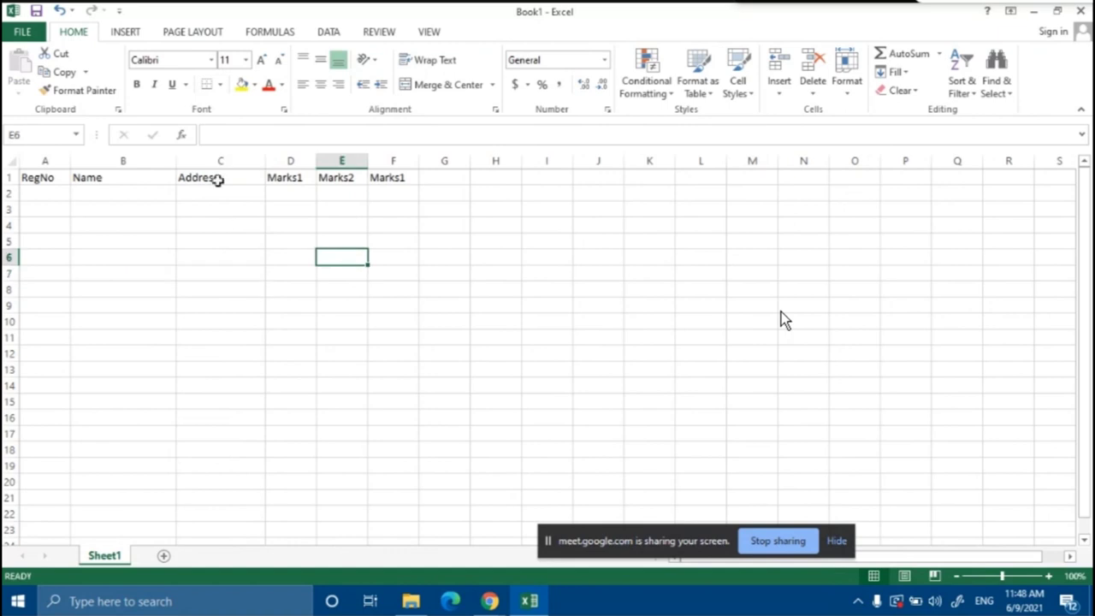
{"action": "left_click_drag", "start_coordinate": [177, 160], "coordinate": [124, 158]}
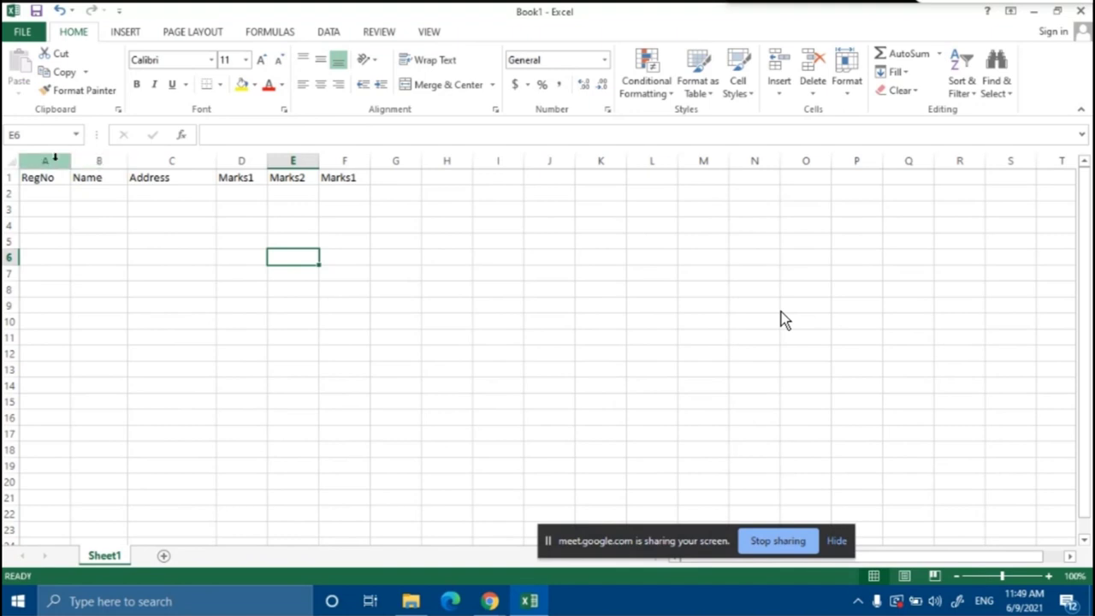
{"action": "mouse_move", "coordinate": [70, 160]}
{"action": "left_mouse_down"}
{"action": "mouse_move", "coordinate": [118, 161]}
{"action": "mouse_move", "coordinate": [84, 159]}
{"action": "left_mouse_up"}
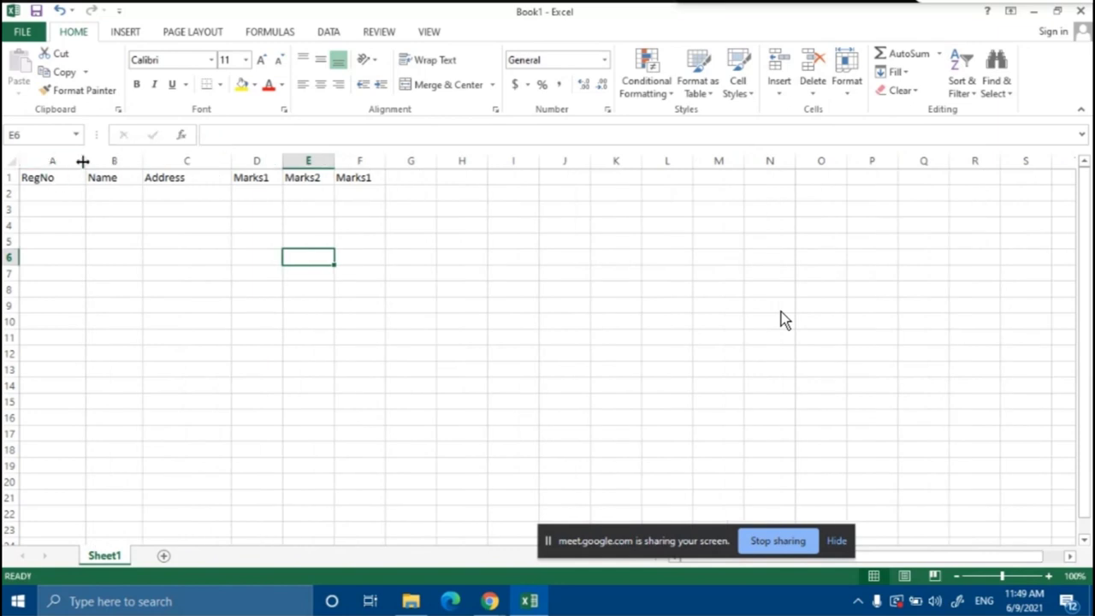
{"action": "left_click_drag", "start_coordinate": [142, 166], "coordinate": [270, 162]}
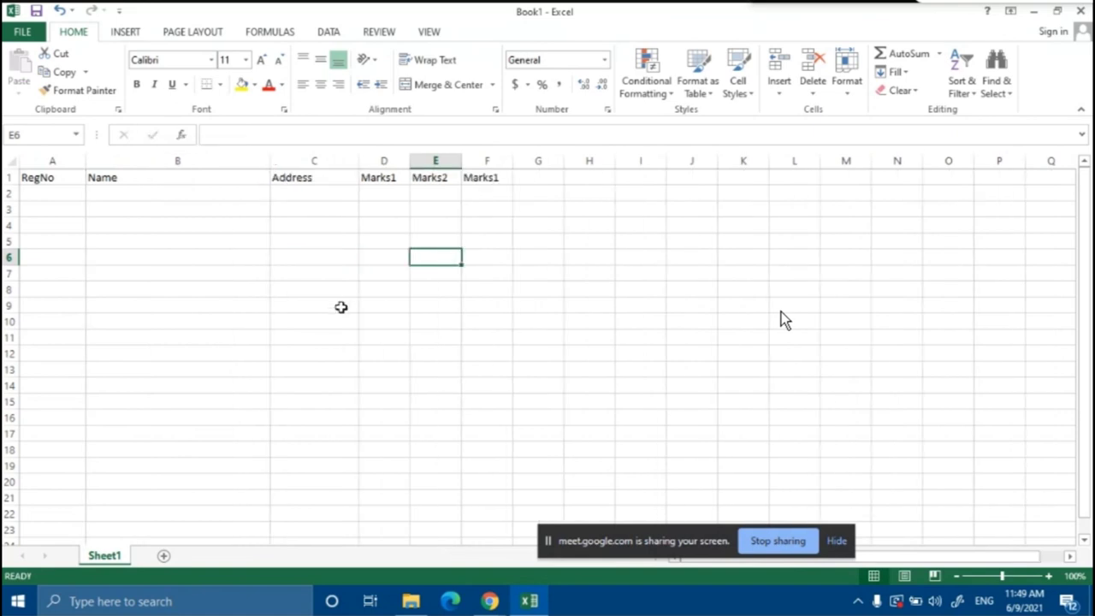
{"action": "left_click_drag", "start_coordinate": [357, 161], "coordinate": [357, 161]}
Select the marks columns D through F, then click back to cell A2
{"action": "left_click", "coordinate": [436, 196]}
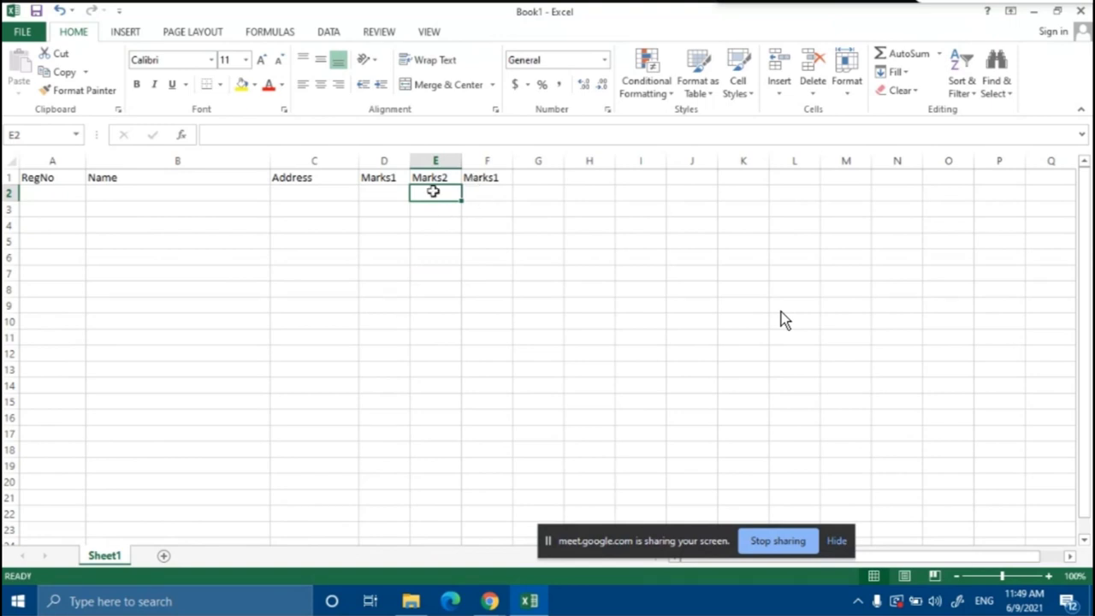
{"action": "left_click_drag", "start_coordinate": [384, 161], "coordinate": [499, 161]}
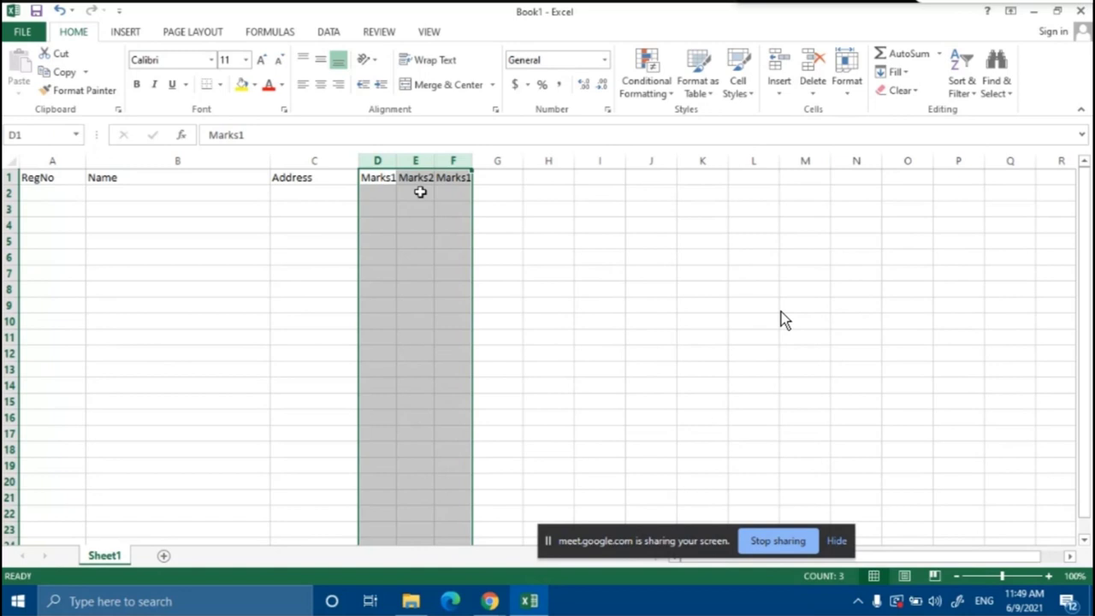
{"action": "left_click", "coordinate": [462, 265]}
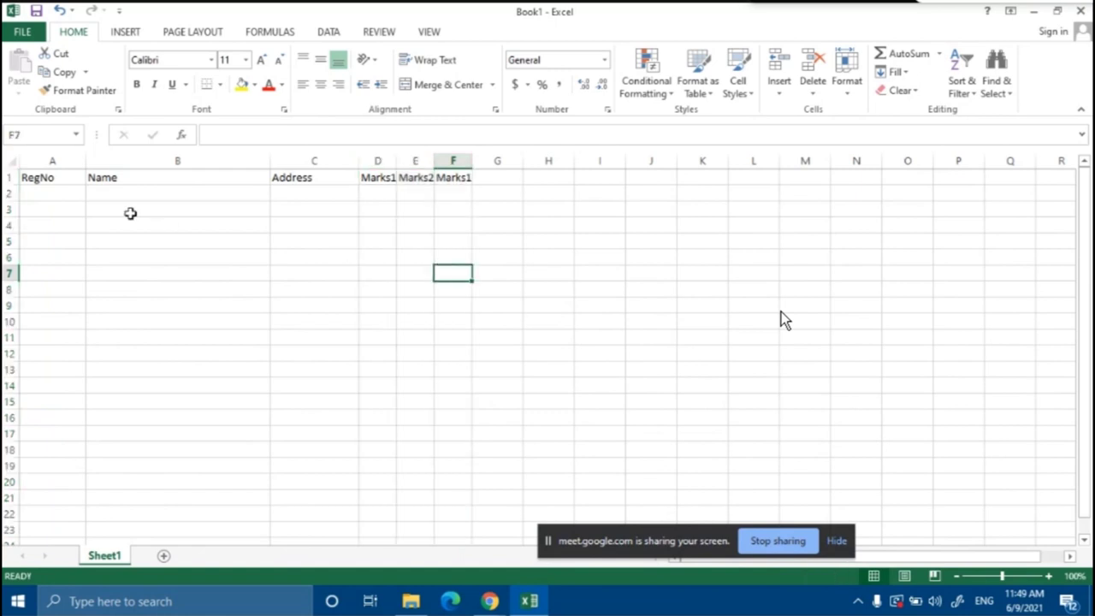
{"action": "left_click", "coordinate": [81, 199]}
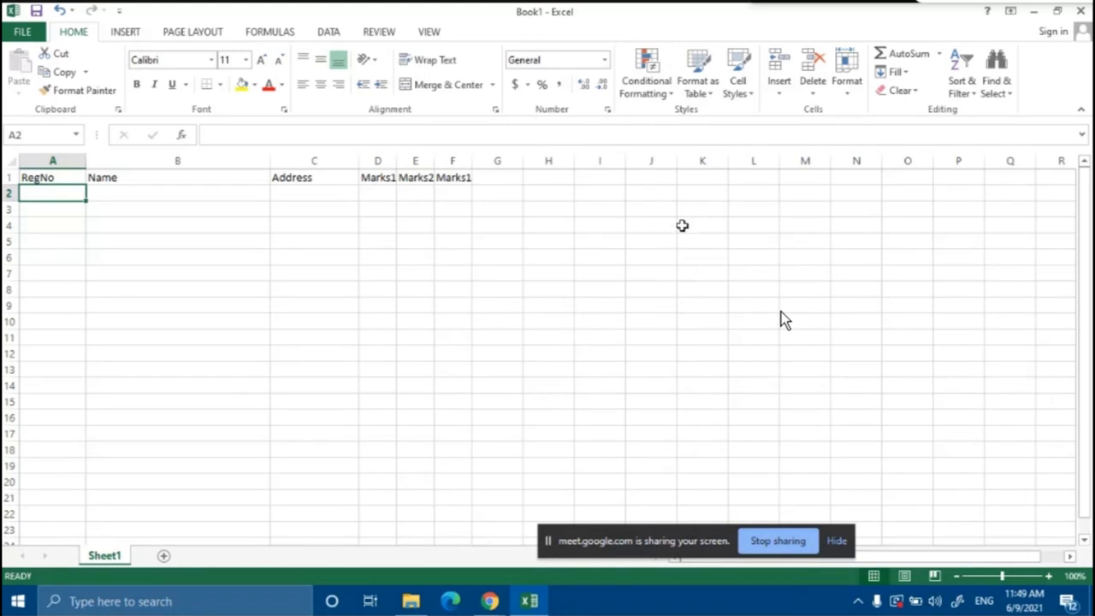
Enter the registration number AG1500 in cell K3
{"action": "left_click", "coordinate": [701, 214]}
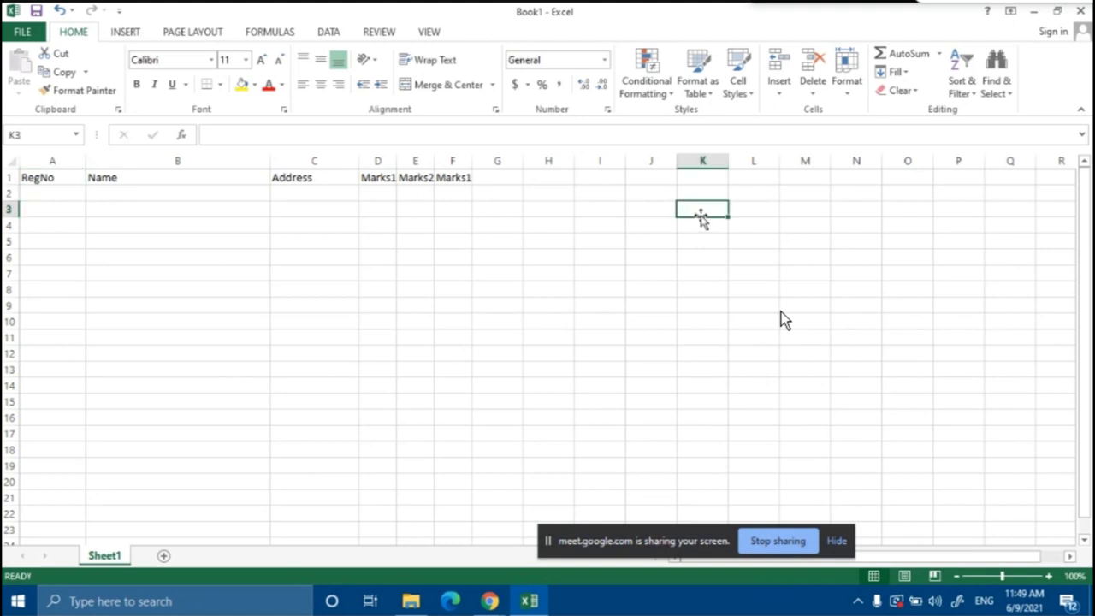
{"action": "type", "text": "AG"}
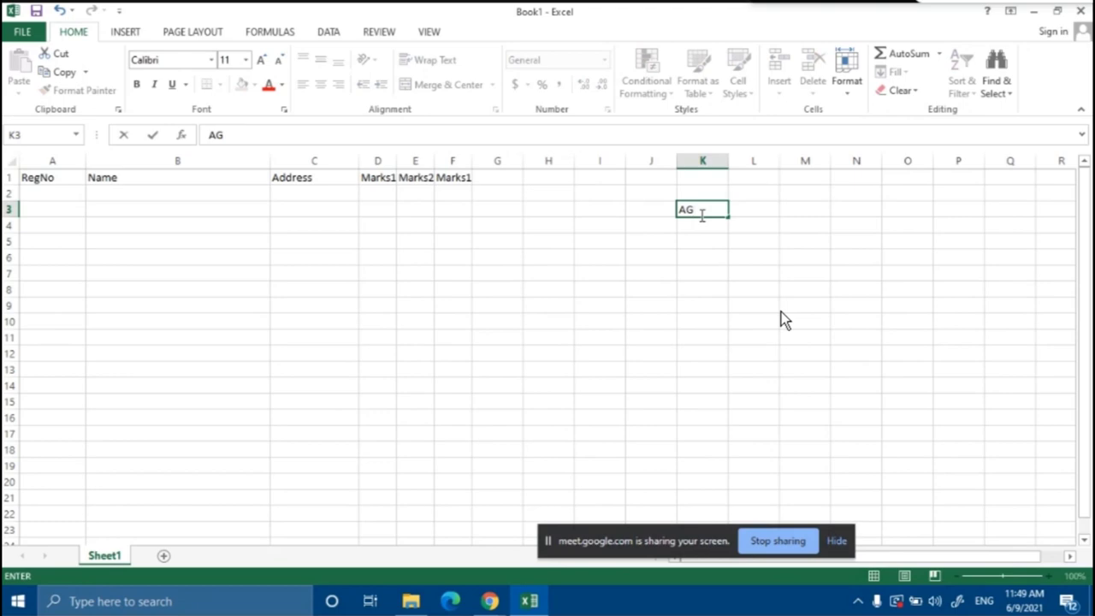
{"action": "type", "text": "00"}
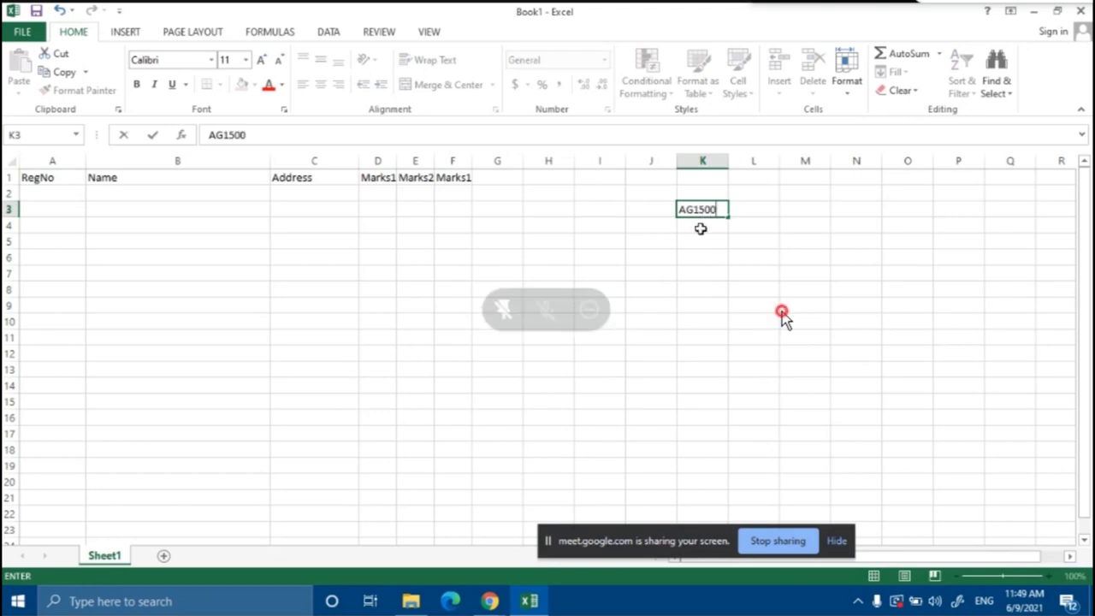
{"action": "key", "text": "Return"}
Fill K3's series down to K17, giving AG1500 through AG1514
{"action": "double_click", "coordinate": [782, 313]}
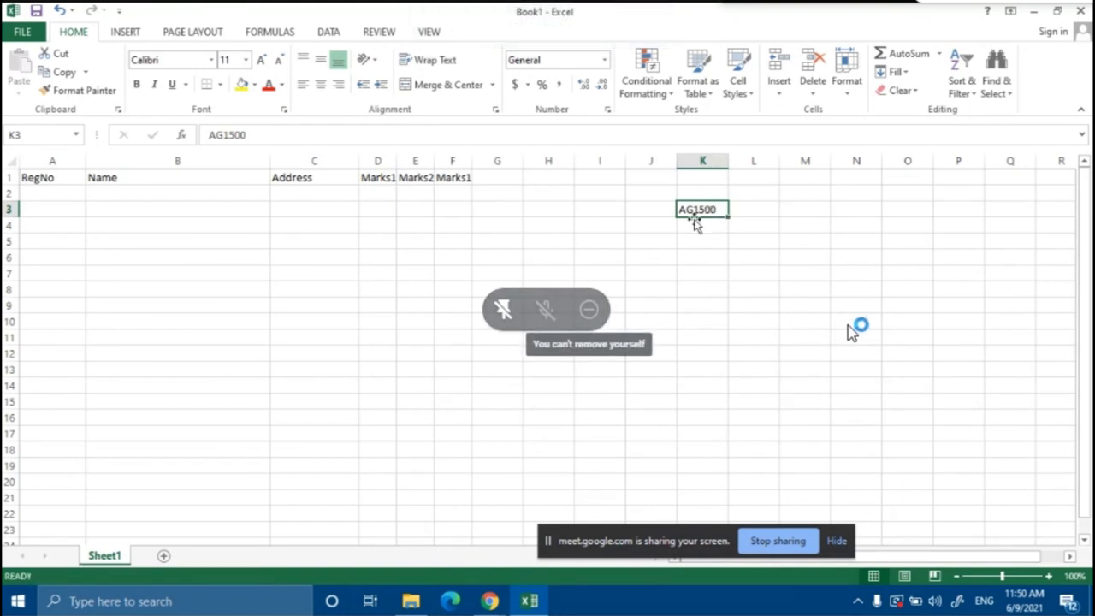
{"action": "left_click", "coordinate": [612, 377]}
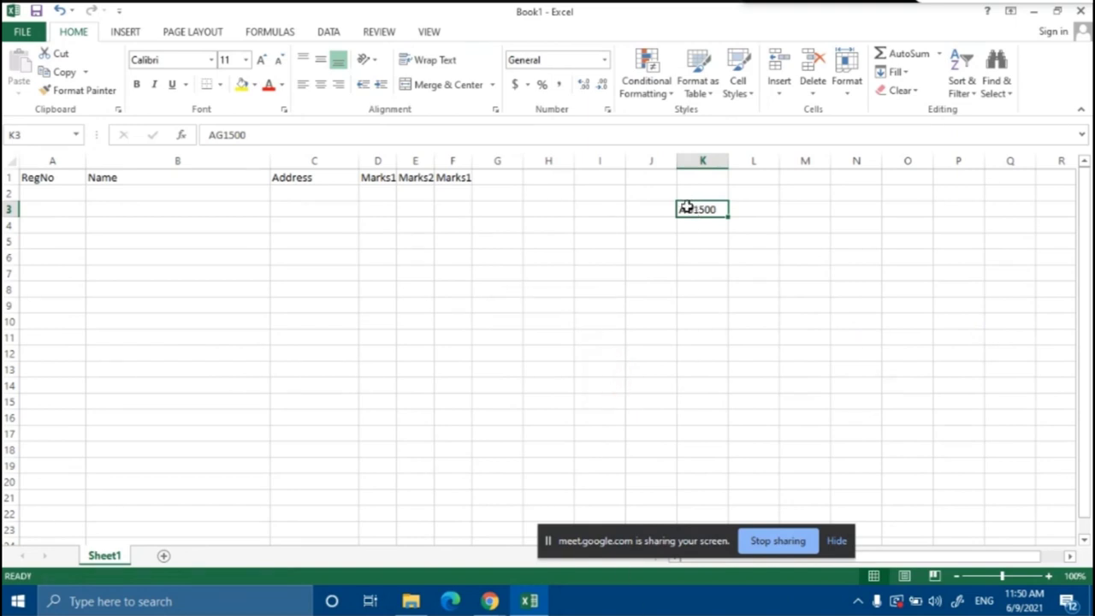
{"action": "right_click", "coordinate": [687, 310]}
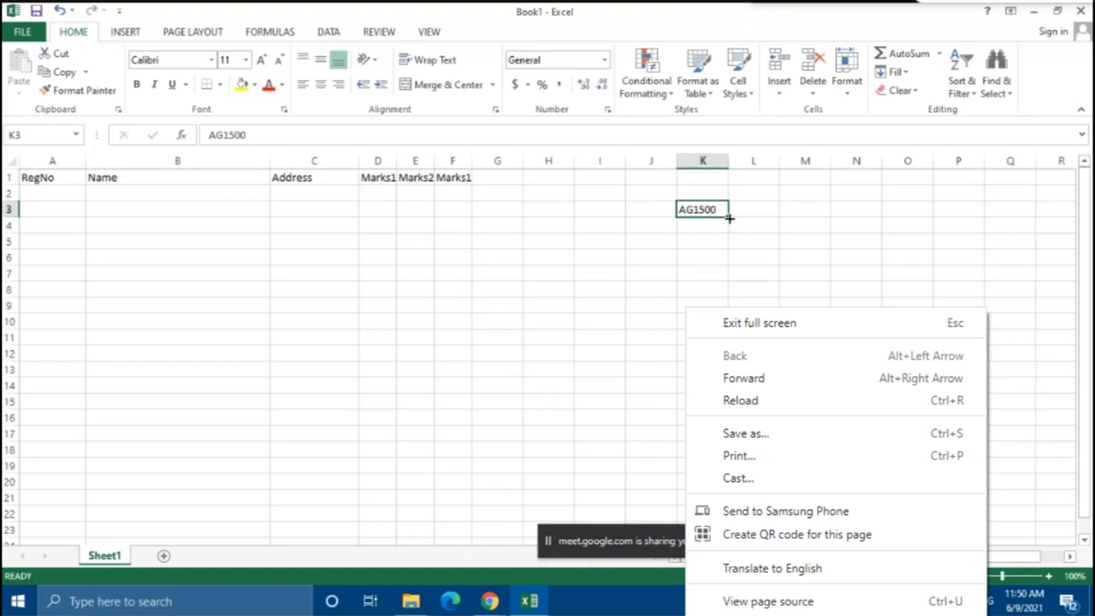
{"action": "left_click_drag", "start_coordinate": [728, 214], "coordinate": [727, 375]}
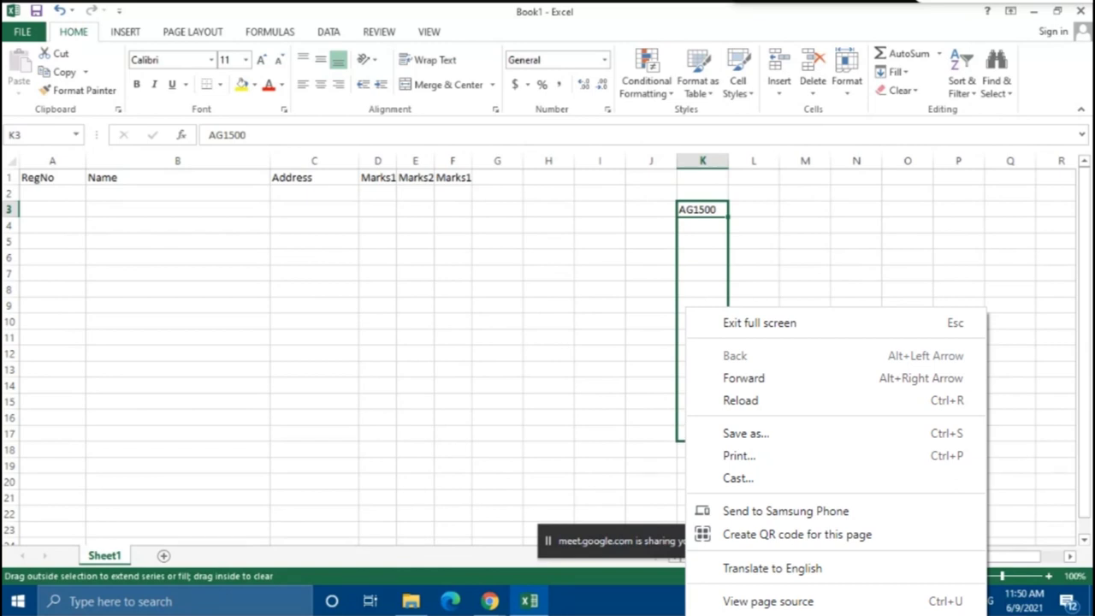
{"action": "left_click_drag", "start_coordinate": [727, 438], "coordinate": [727, 440]}
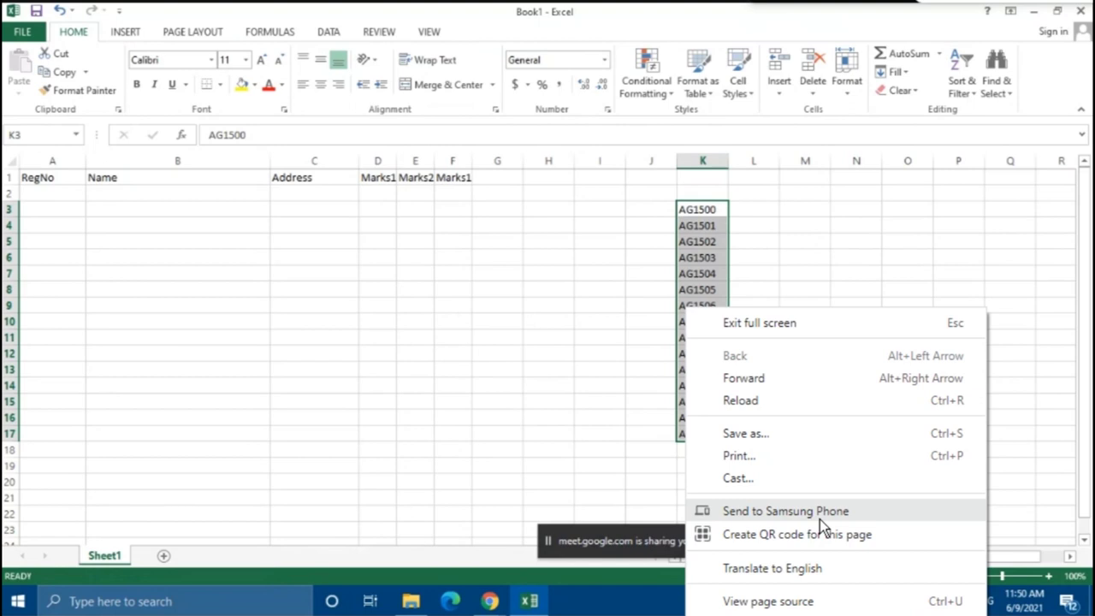
{"action": "key", "text": "Escape"}
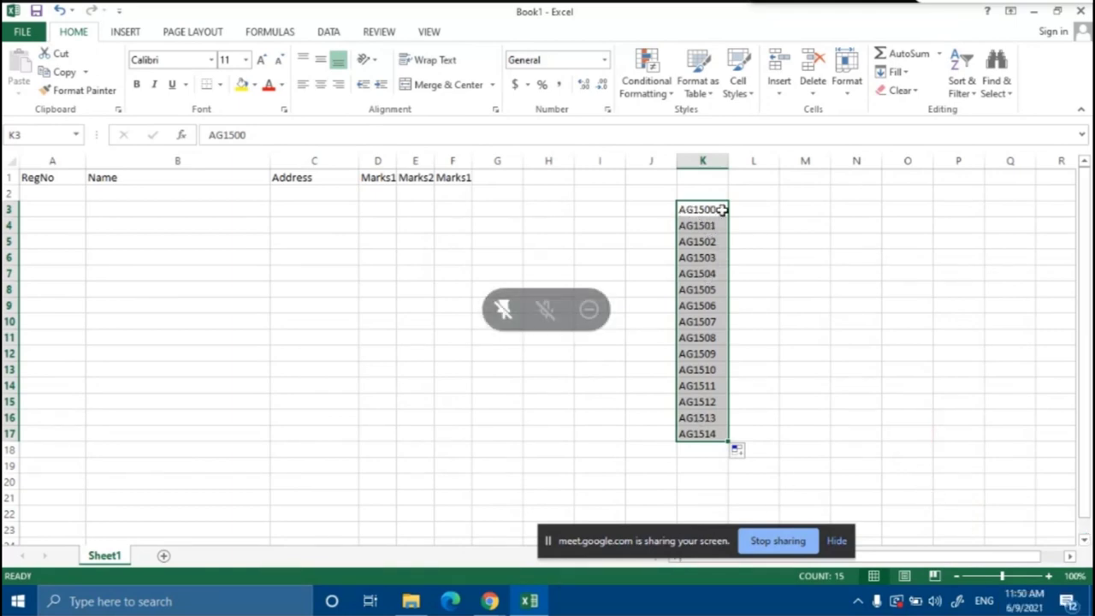
Enter the value 2 in cell L3
{"action": "left_click", "coordinate": [764, 359]}
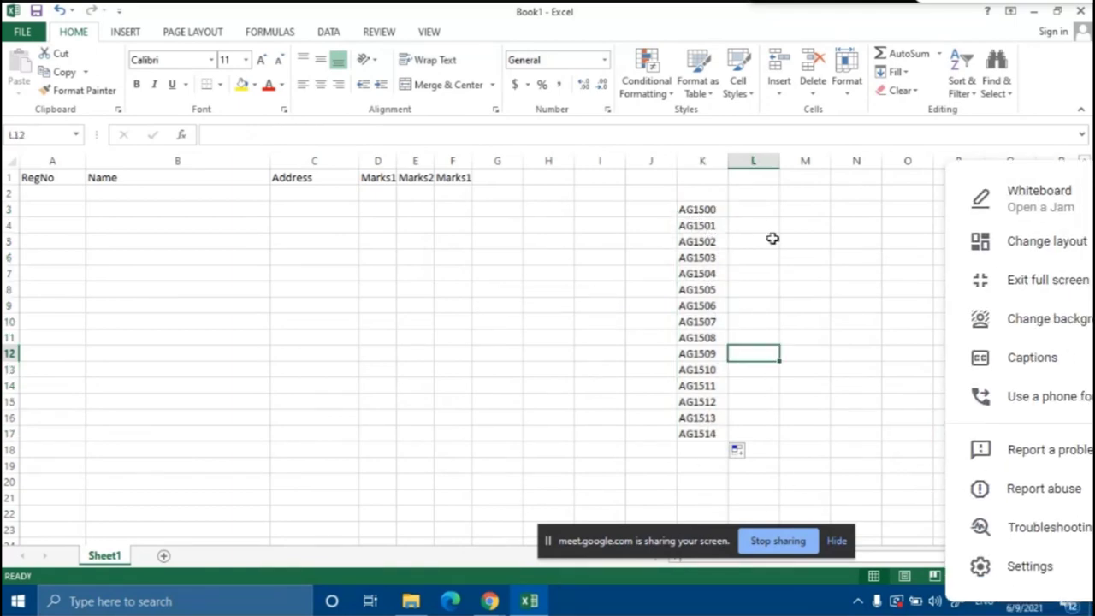
{"action": "left_click", "coordinate": [768, 211]}
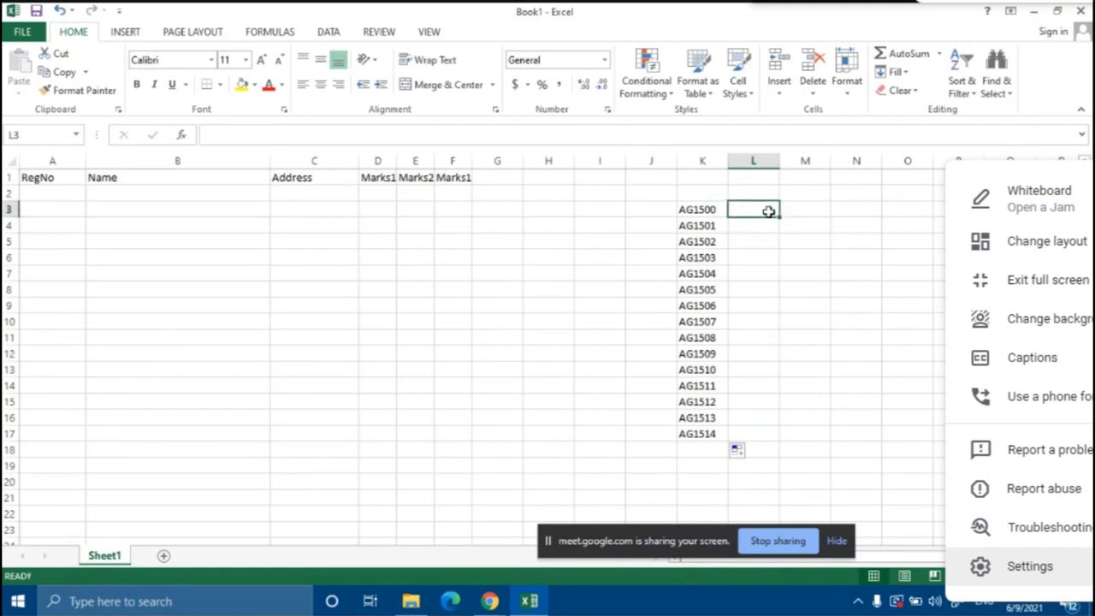
{"action": "type", "text": "2"}
{"action": "key", "text": "Return"}
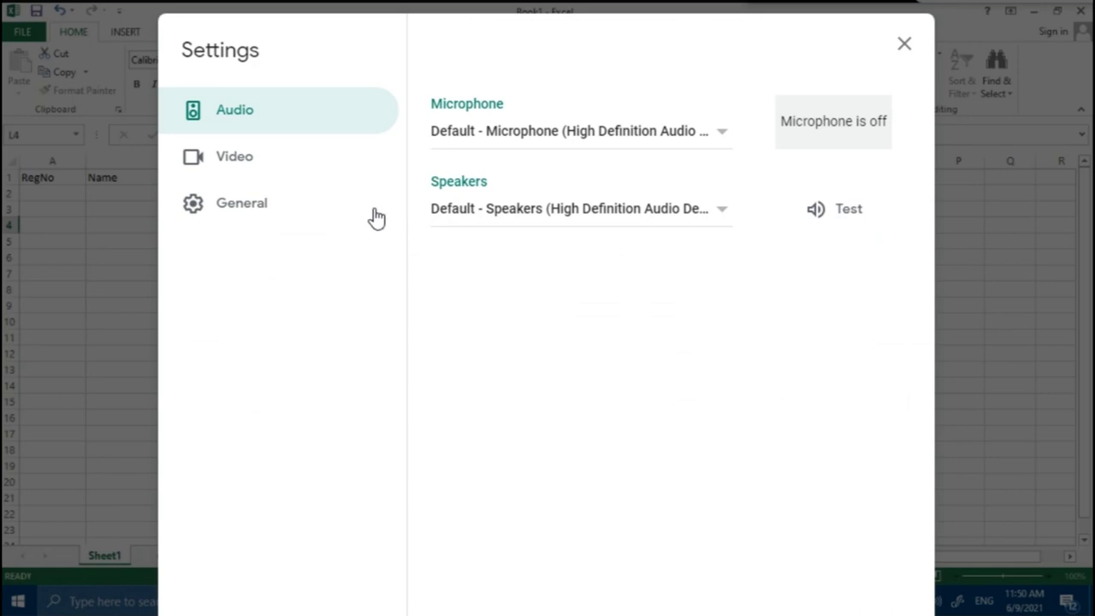
View and close Meet's General settings, then copy the 2 down column L to L17
{"action": "left_click", "coordinate": [330, 209]}
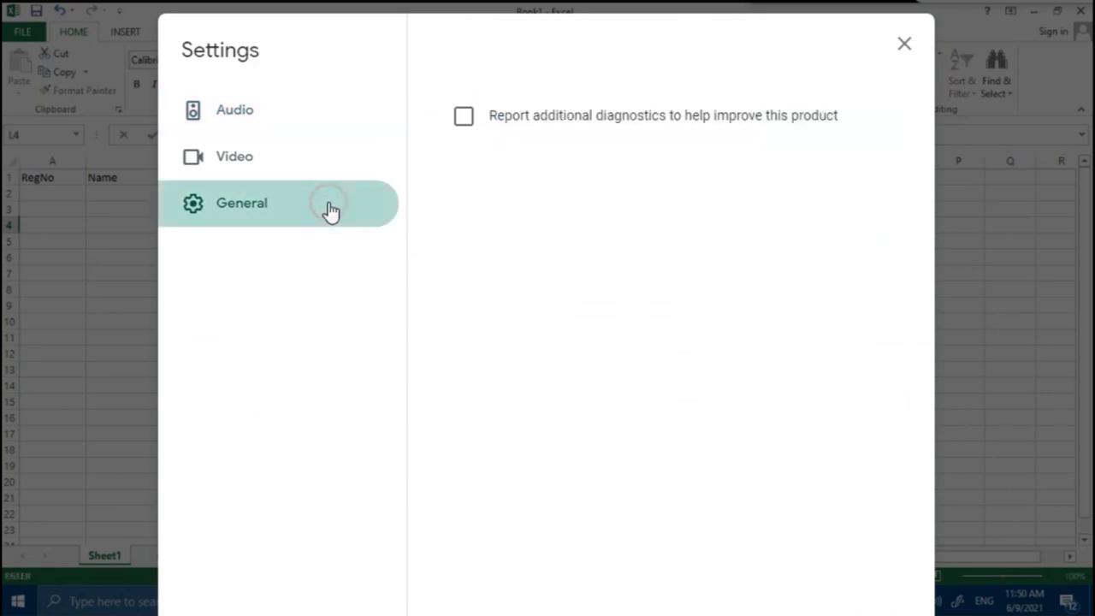
{"action": "left_click", "coordinate": [900, 48]}
{"action": "left_click_drag", "start_coordinate": [782, 216], "coordinate": [763, 436]}
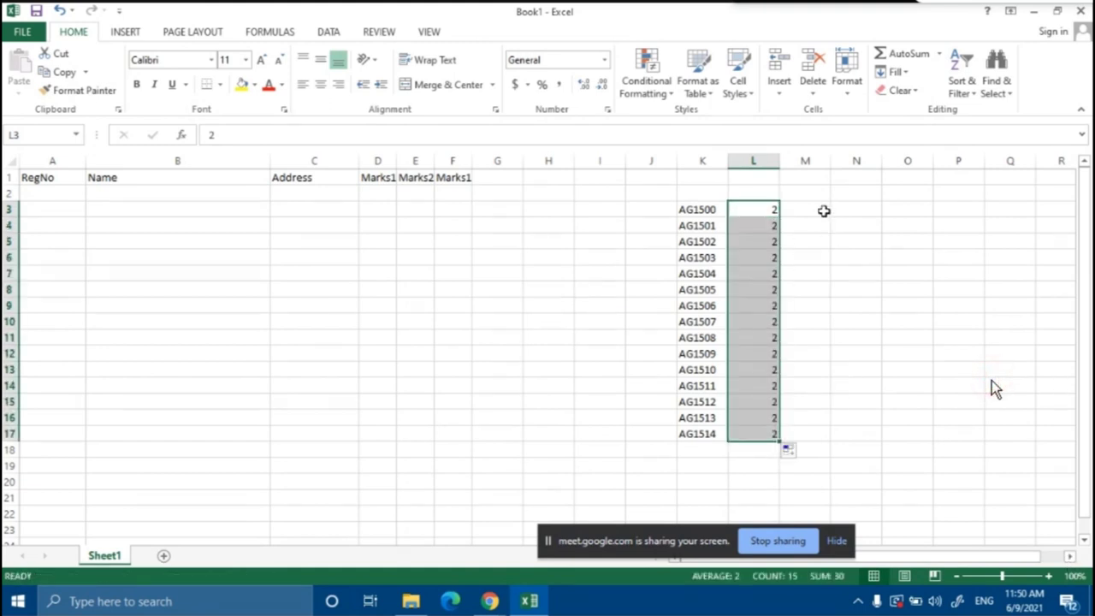
Enter 2 and 4 in M3:M4 and extend the even series down to 30 in M17
{"action": "left_click", "coordinate": [766, 209]}
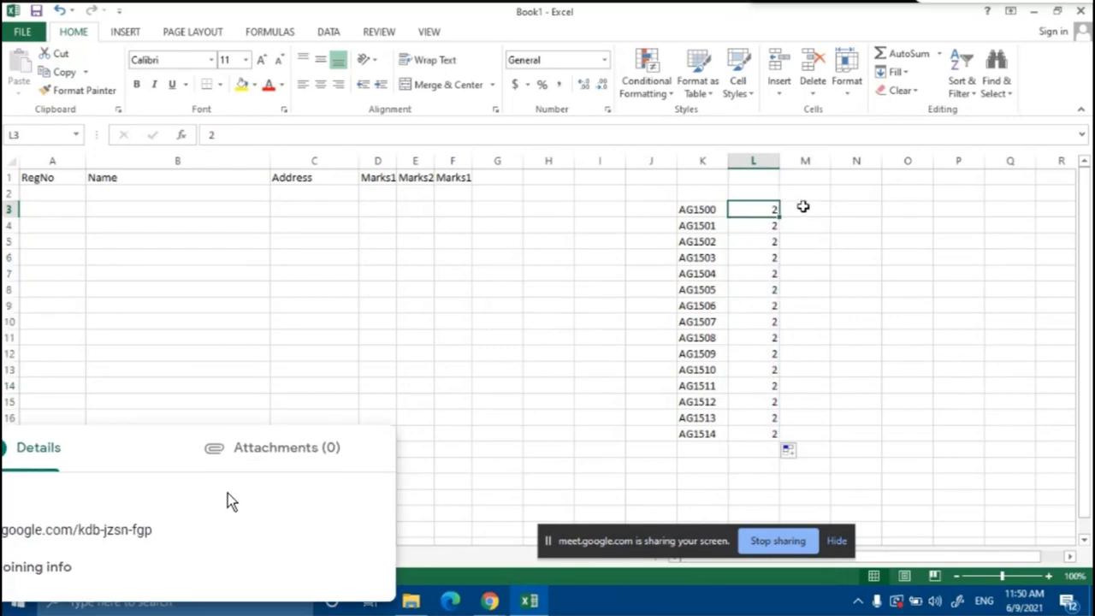
{"action": "left_click", "coordinate": [802, 206]}
{"action": "left_click", "coordinate": [237, 454]}
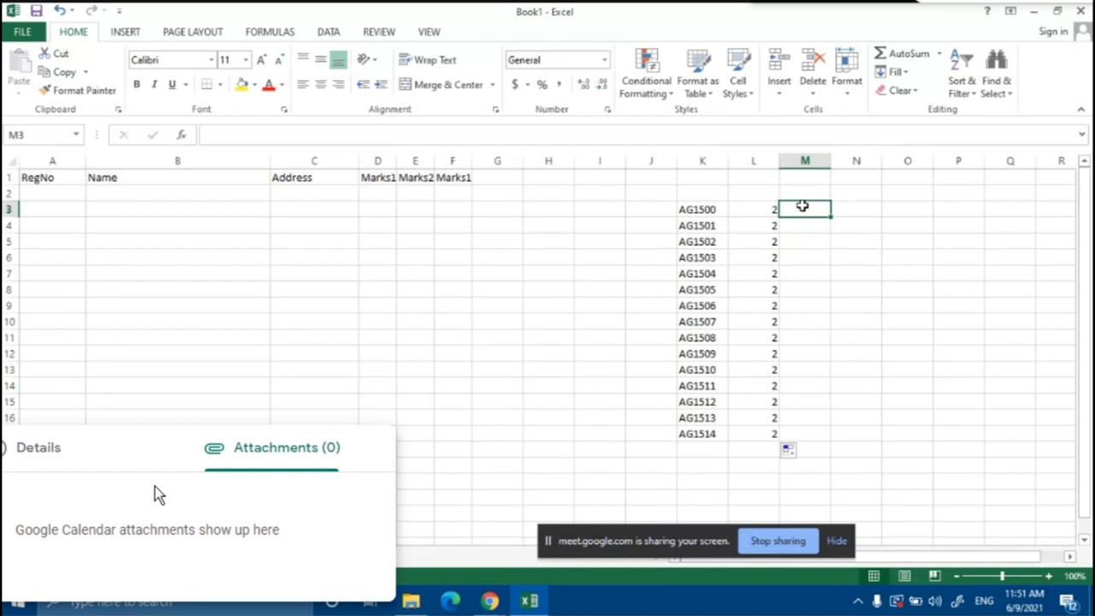
{"action": "type", "text": "2"}
{"action": "left_click", "coordinate": [60, 458]}
{"action": "left_click", "coordinate": [822, 225]}
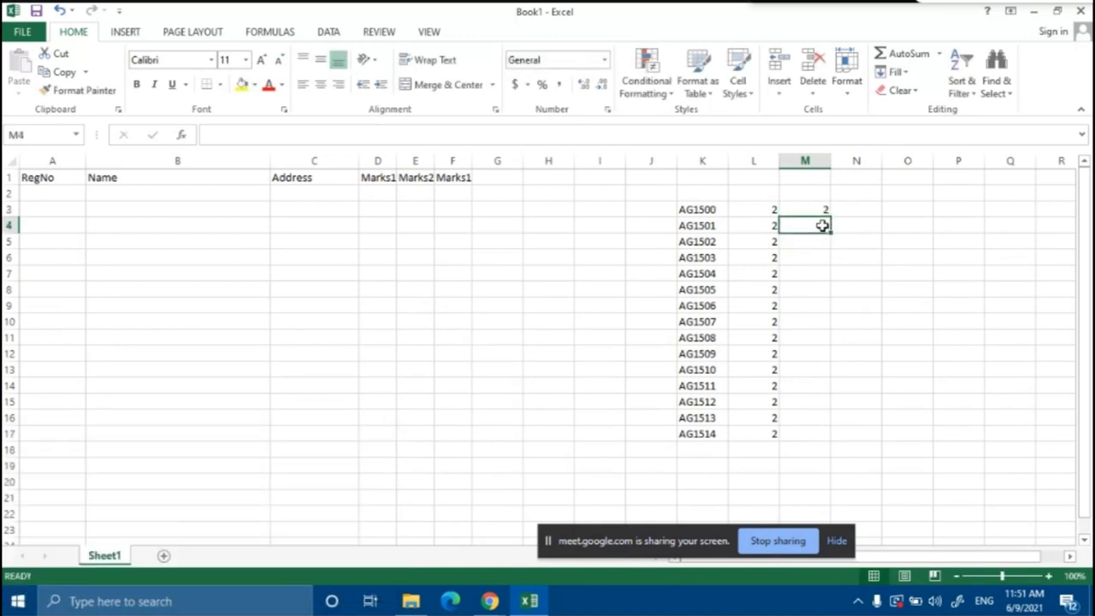
{"action": "type", "text": "4"}
{"action": "left_click", "coordinate": [865, 302]}
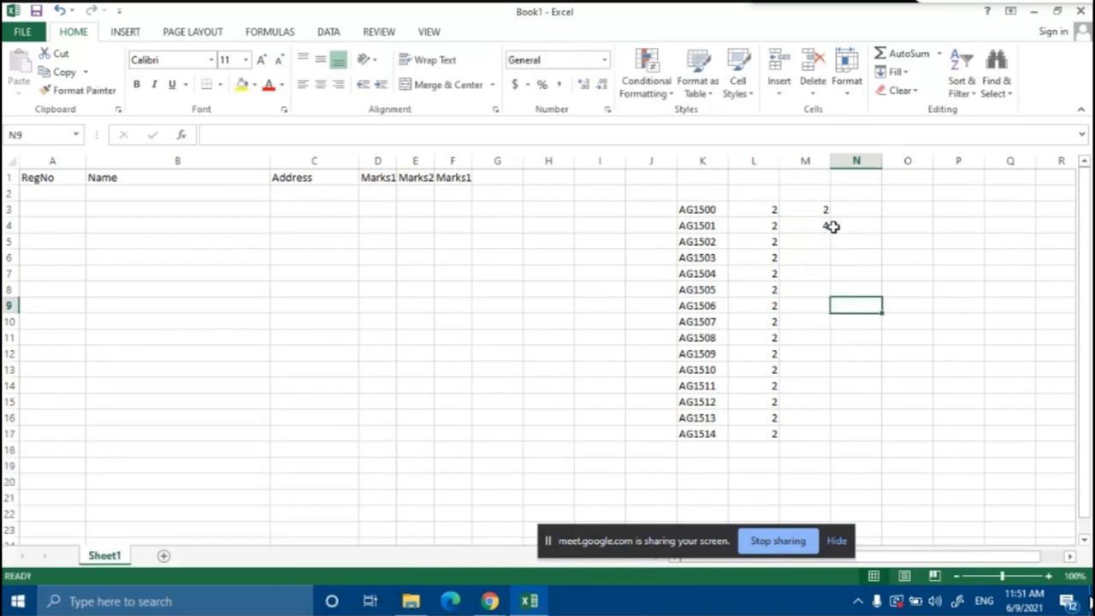
{"action": "left_click_drag", "start_coordinate": [816, 208], "coordinate": [819, 224]}
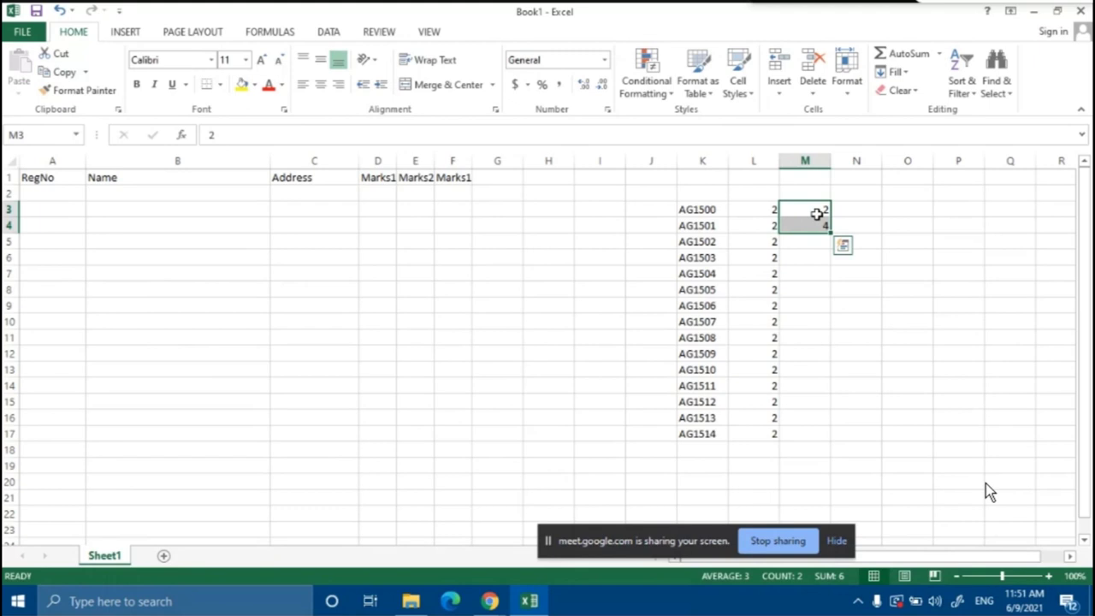
{"action": "left_click_drag", "start_coordinate": [830, 232], "coordinate": [855, 440]}
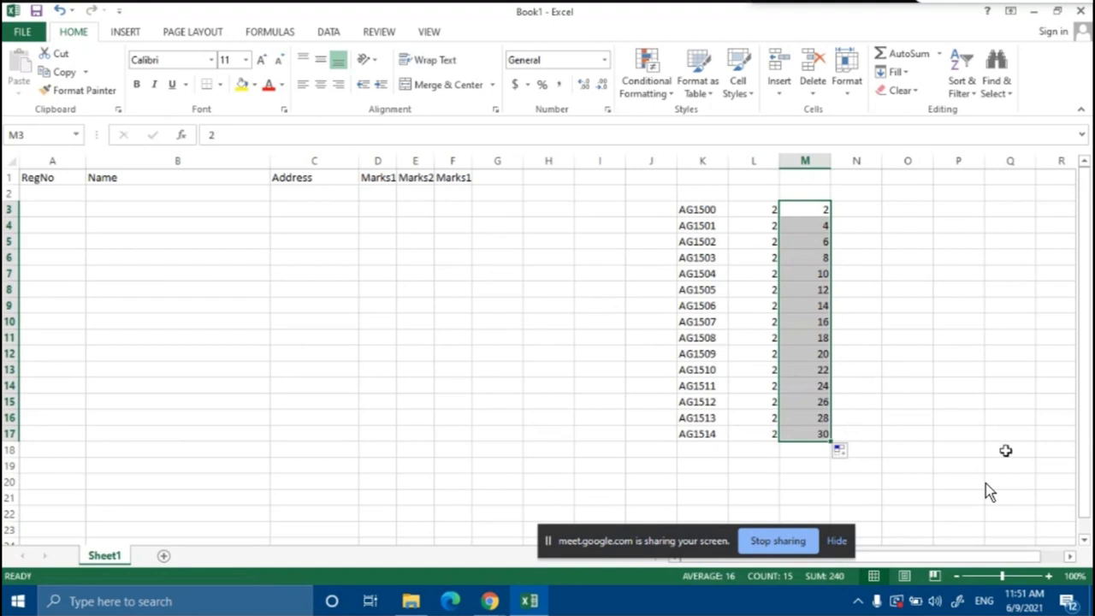
Enter 1 and 5 in N3:N4 and extend the series by fours to 57 in N17
{"action": "left_click", "coordinate": [834, 258]}
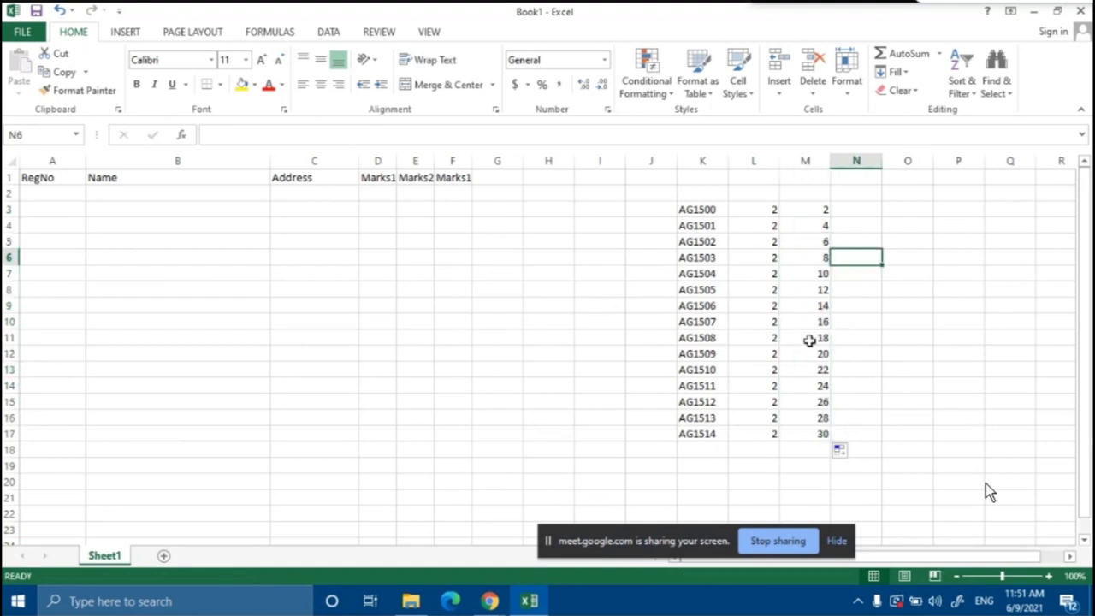
{"action": "left_click", "coordinate": [865, 208]}
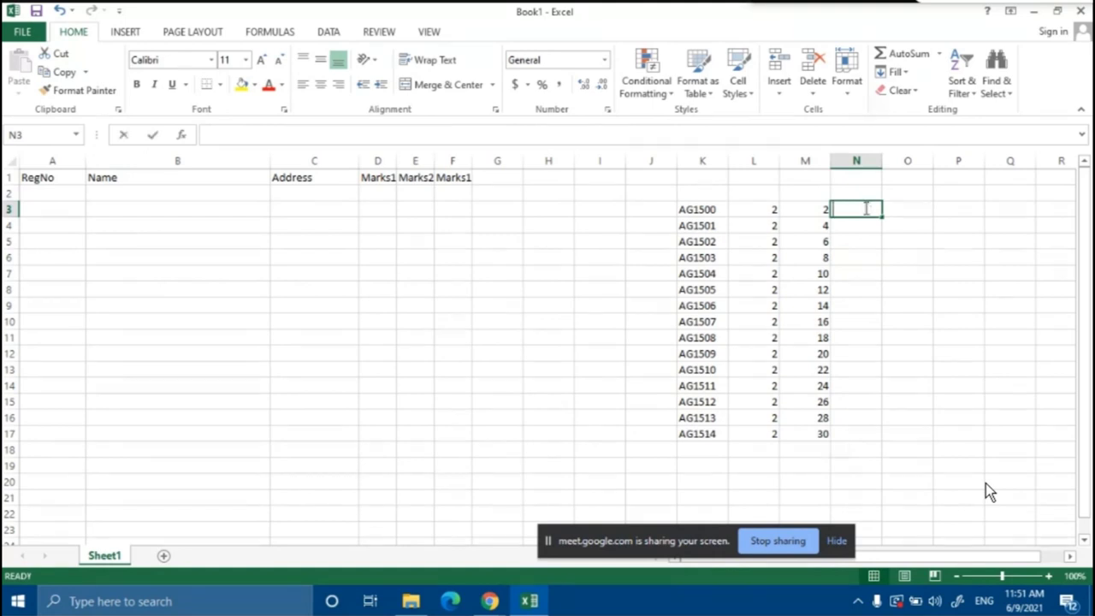
{"action": "type", "text": "1"}
{"action": "key", "text": "Return"}
{"action": "type", "text": "5"}
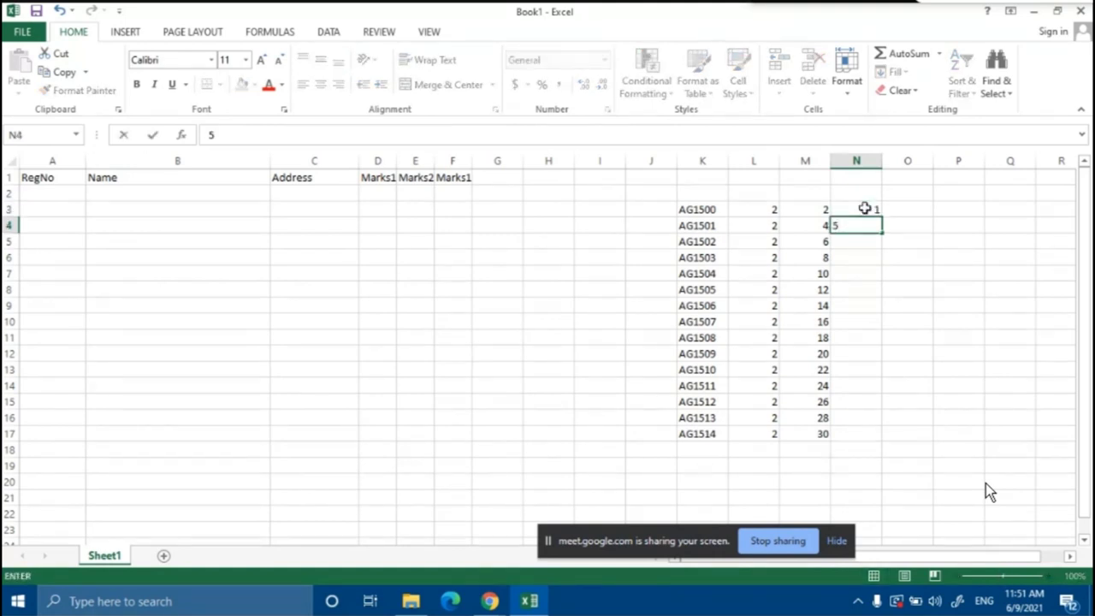
{"action": "left_click", "coordinate": [861, 261]}
{"action": "left_click_drag", "start_coordinate": [860, 208], "coordinate": [863, 224]}
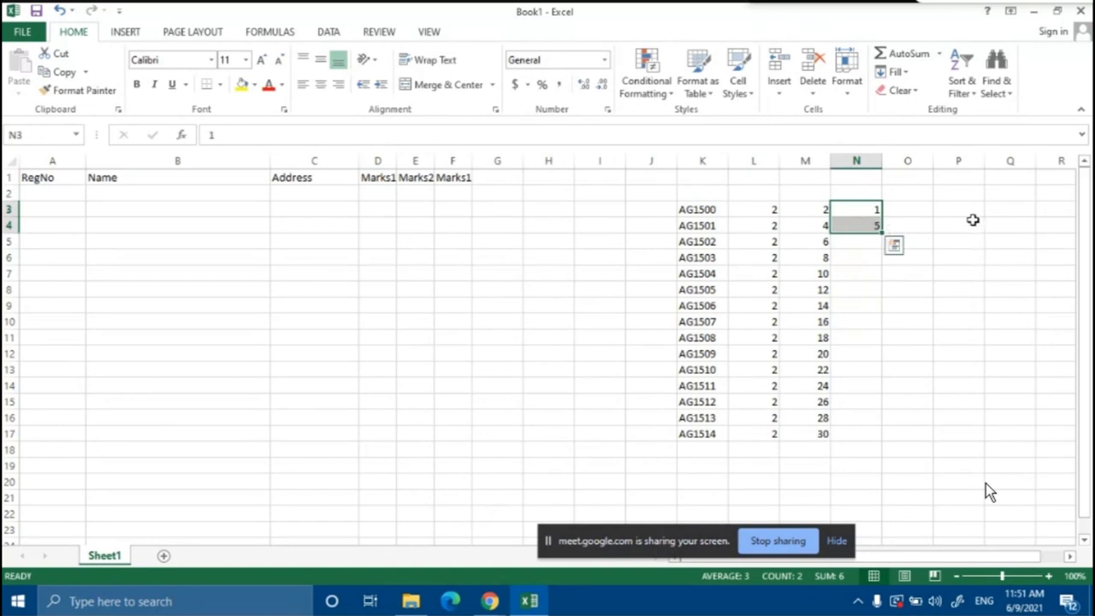
{"action": "left_click_drag", "start_coordinate": [882, 232], "coordinate": [885, 438]}
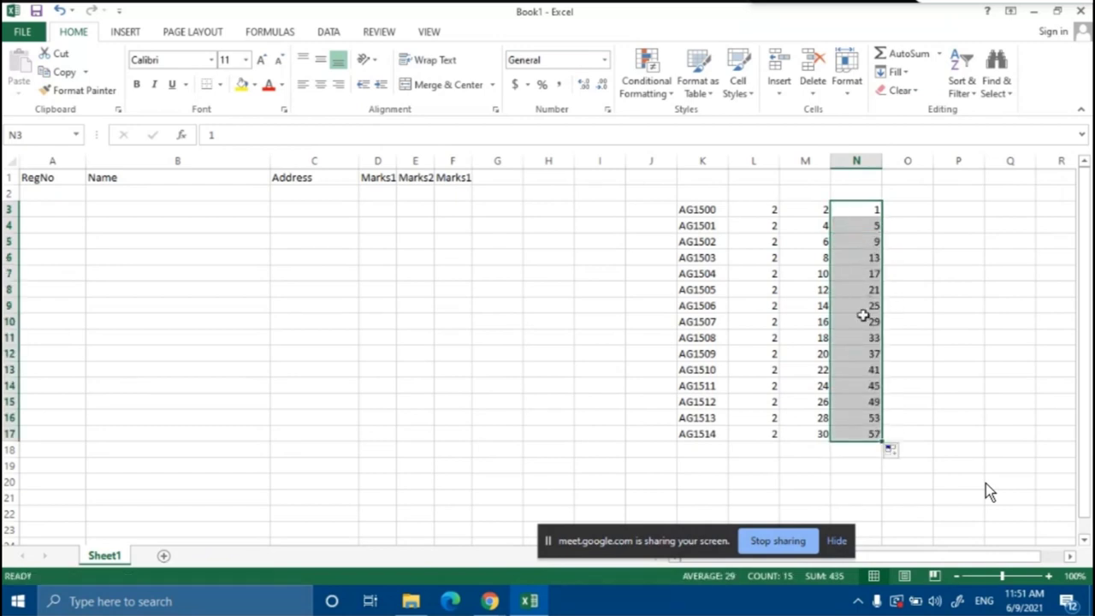
Type Monday in O3 and fill weekday names down column O to O17
{"action": "left_click", "coordinate": [915, 318]}
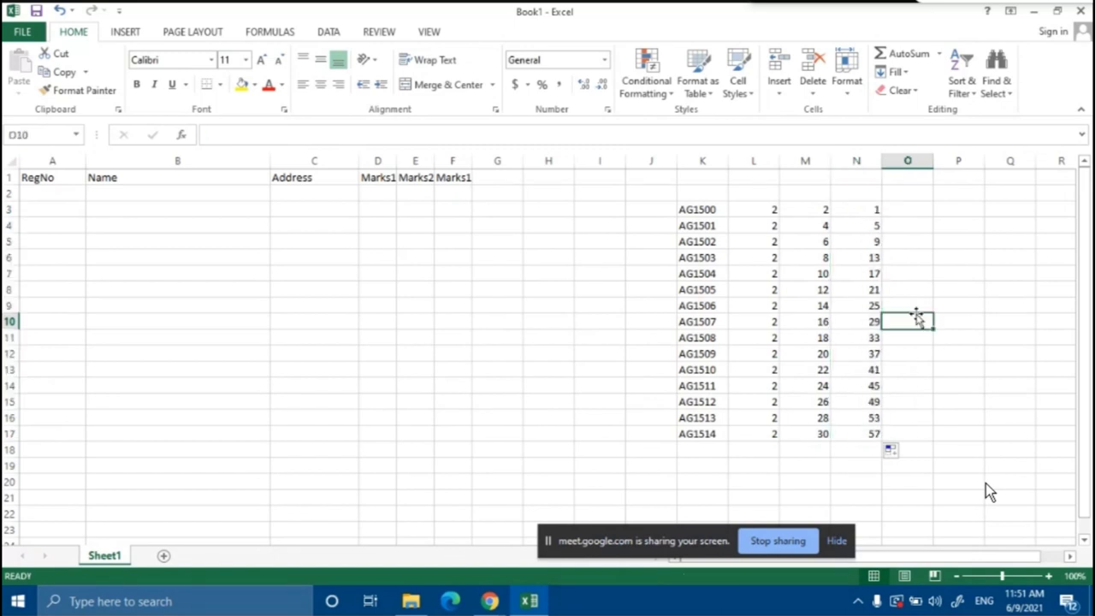
{"action": "left_click", "coordinate": [910, 212]}
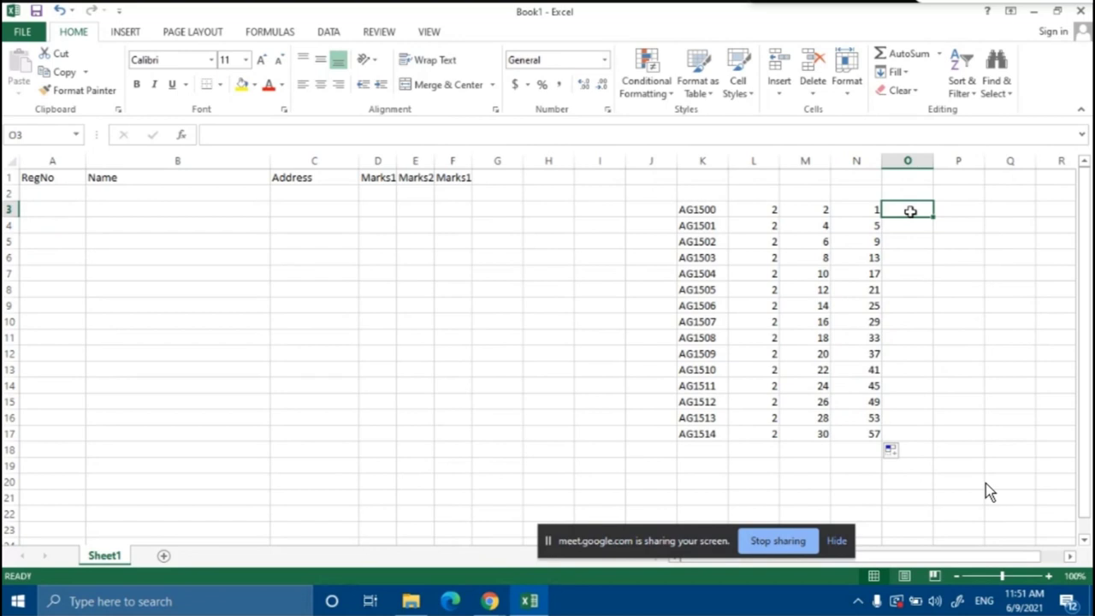
{"action": "type", "text": "Monday"}
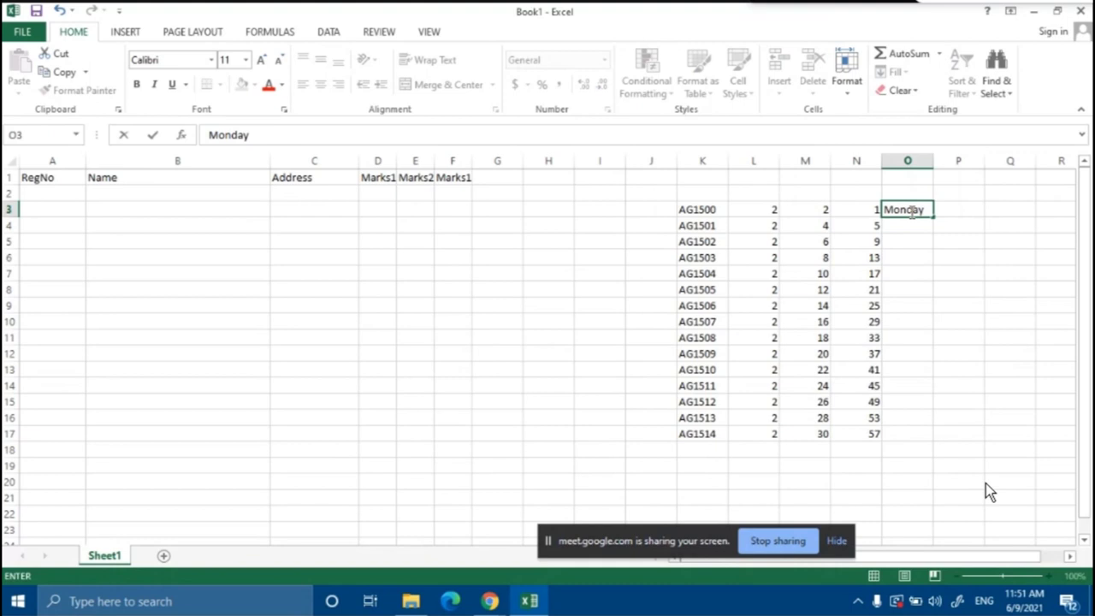
{"action": "left_click", "coordinate": [950, 316]}
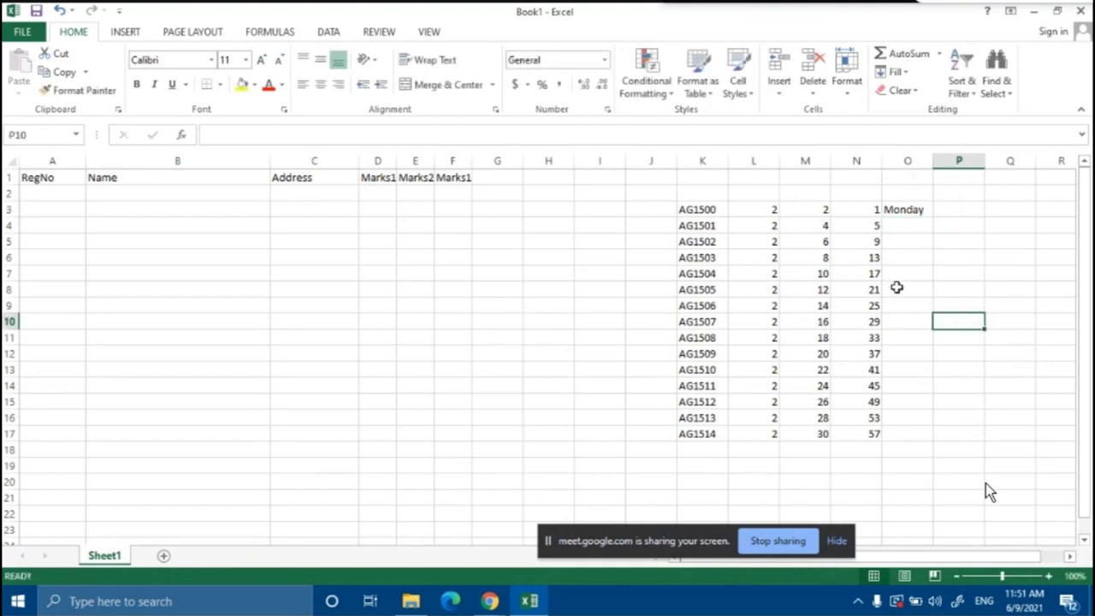
{"action": "left_click", "coordinate": [909, 209]}
{"action": "left_click_drag", "start_coordinate": [933, 218], "coordinate": [928, 445]}
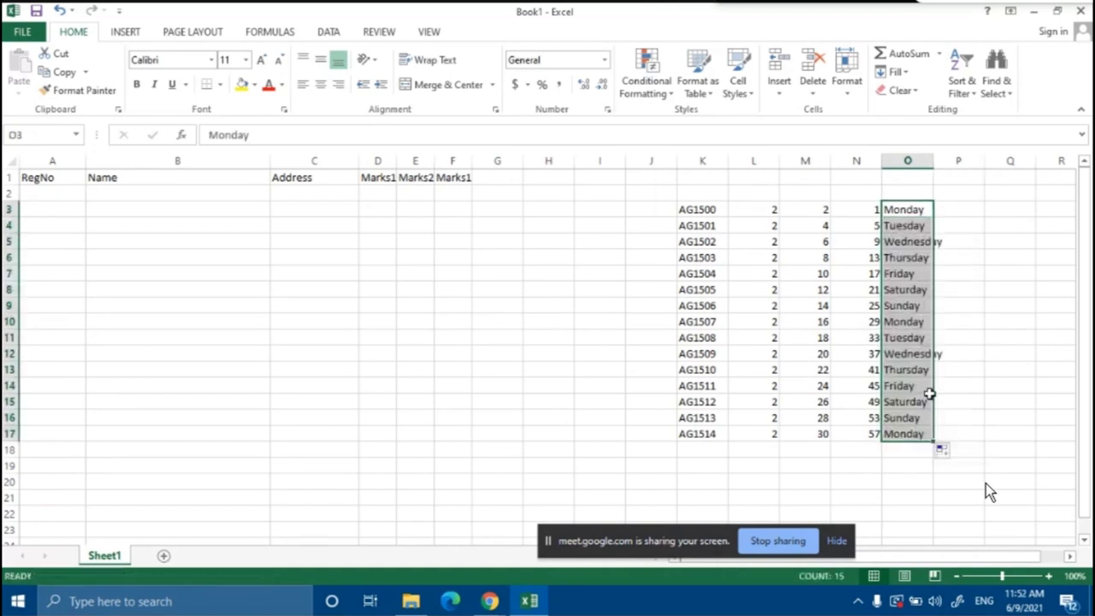
Widen column O so every weekday, including Wednesday, shows in full
{"action": "left_click_drag", "start_coordinate": [933, 160], "coordinate": [944, 162]}
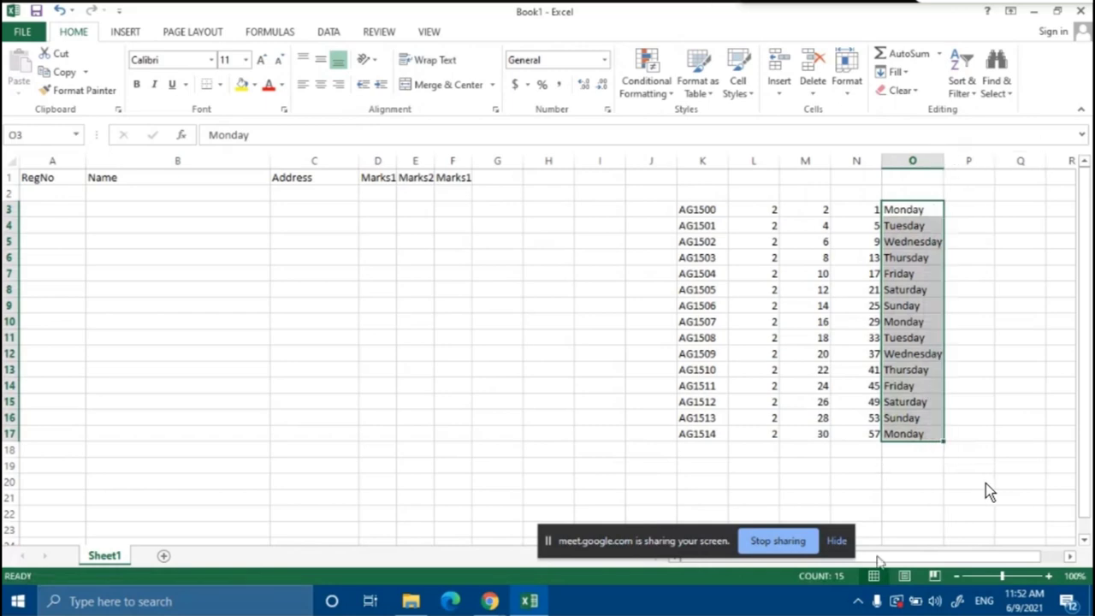
{"action": "left_click_drag", "start_coordinate": [884, 561], "coordinate": [914, 560]}
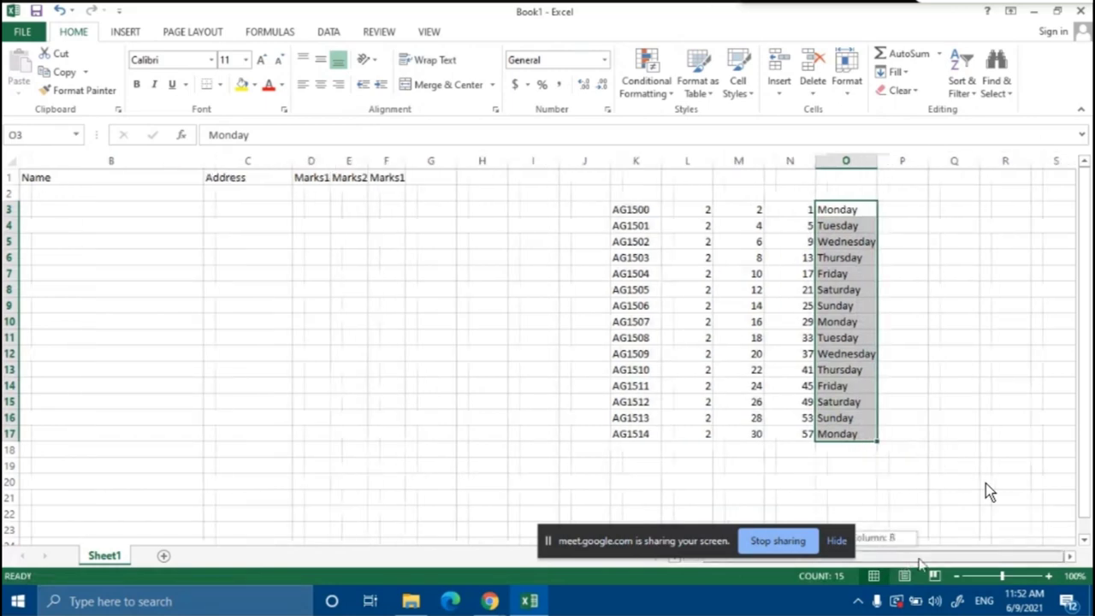
{"action": "double_click", "coordinate": [1069, 557]}
{"action": "left_click", "coordinate": [779, 255]}
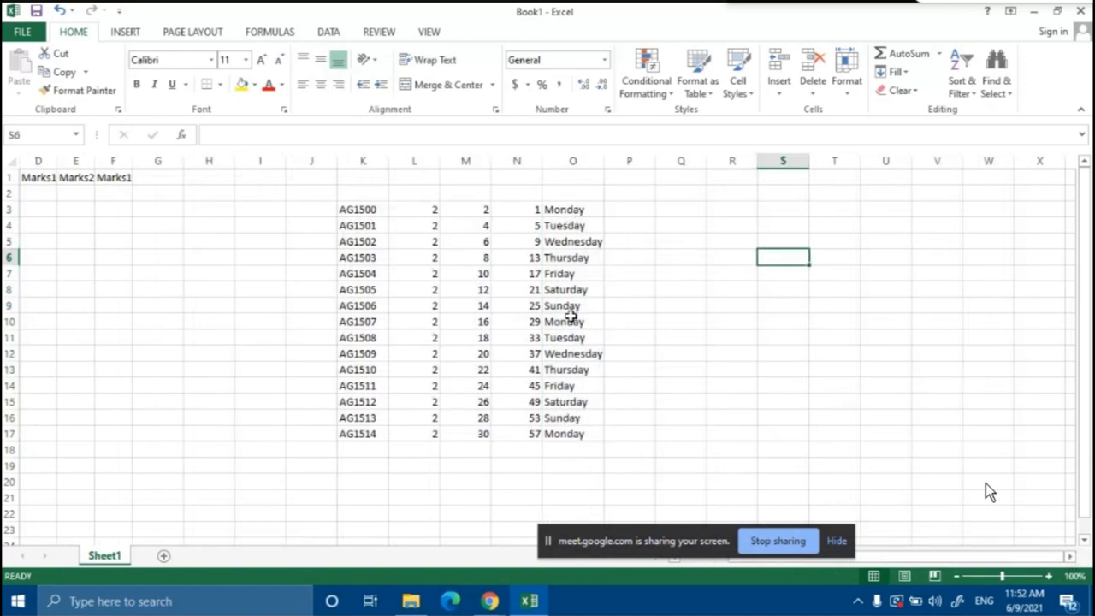
{"action": "left_click_drag", "start_coordinate": [576, 209], "coordinate": [576, 402]}
{"action": "left_click", "coordinate": [711, 434]}
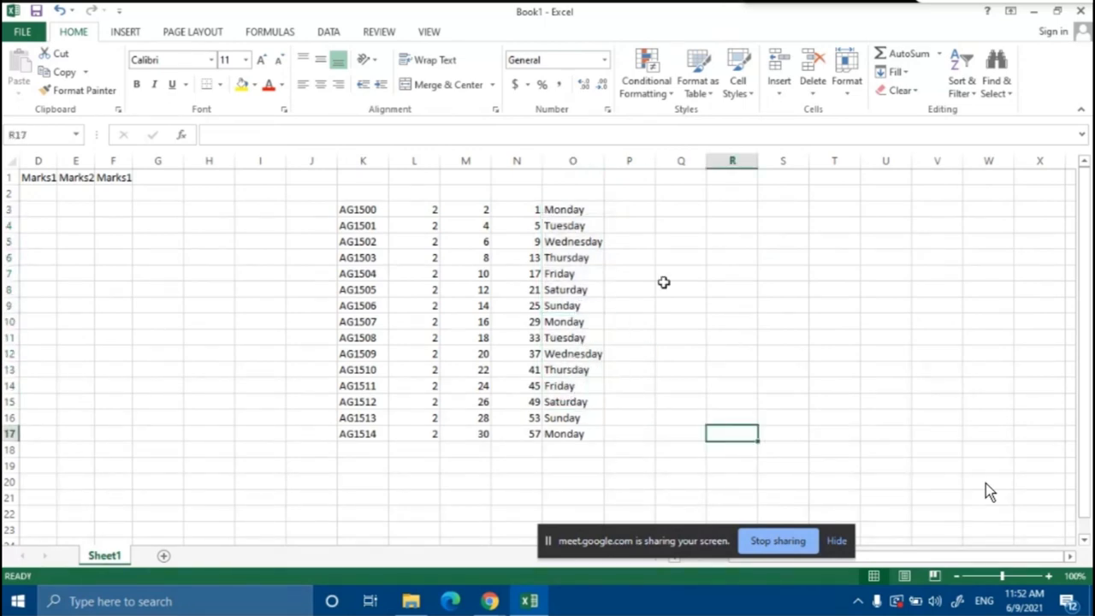
{"action": "left_click", "coordinate": [622, 215]}
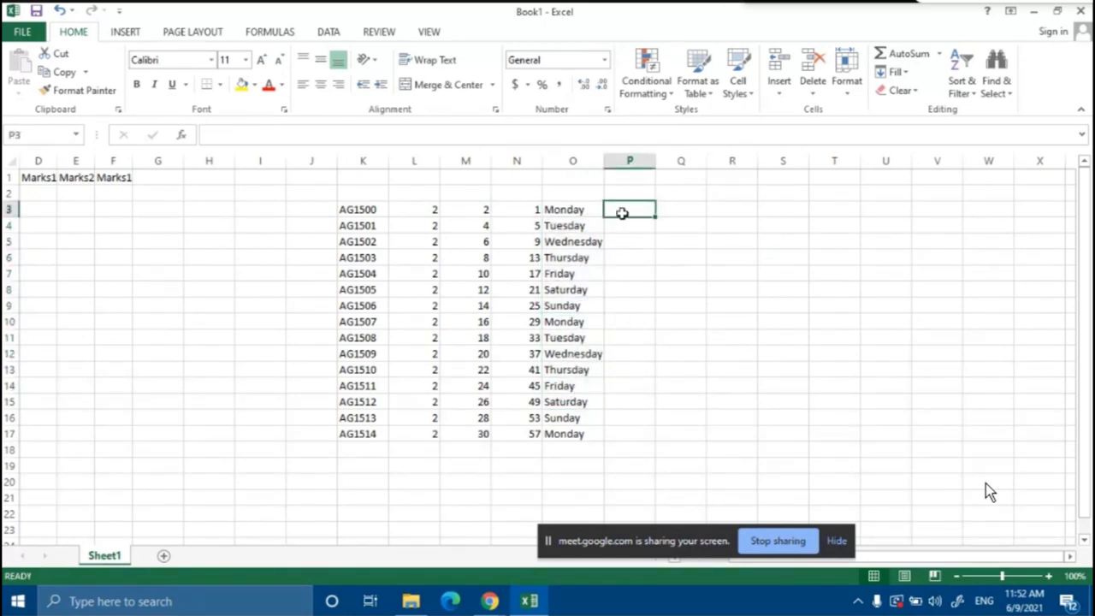
Type Mon in P3 and fill abbreviated day names down to P17
{"action": "type", "text": "Mon"}
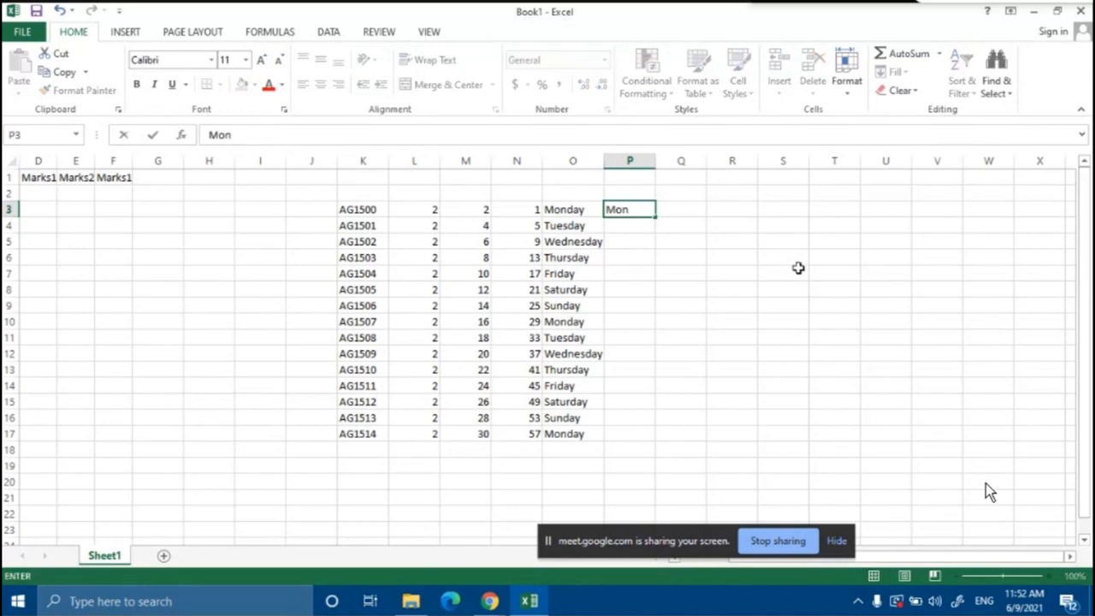
{"action": "left_click", "coordinate": [777, 305]}
{"action": "left_click", "coordinate": [630, 210]}
{"action": "left_click_drag", "start_coordinate": [655, 228], "coordinate": [672, 449]}
{"action": "left_click", "coordinate": [736, 354]}
Type January in Q3 and fill month names down to Q17
{"action": "left_click", "coordinate": [680, 195]}
{"action": "left_click", "coordinate": [677, 208]}
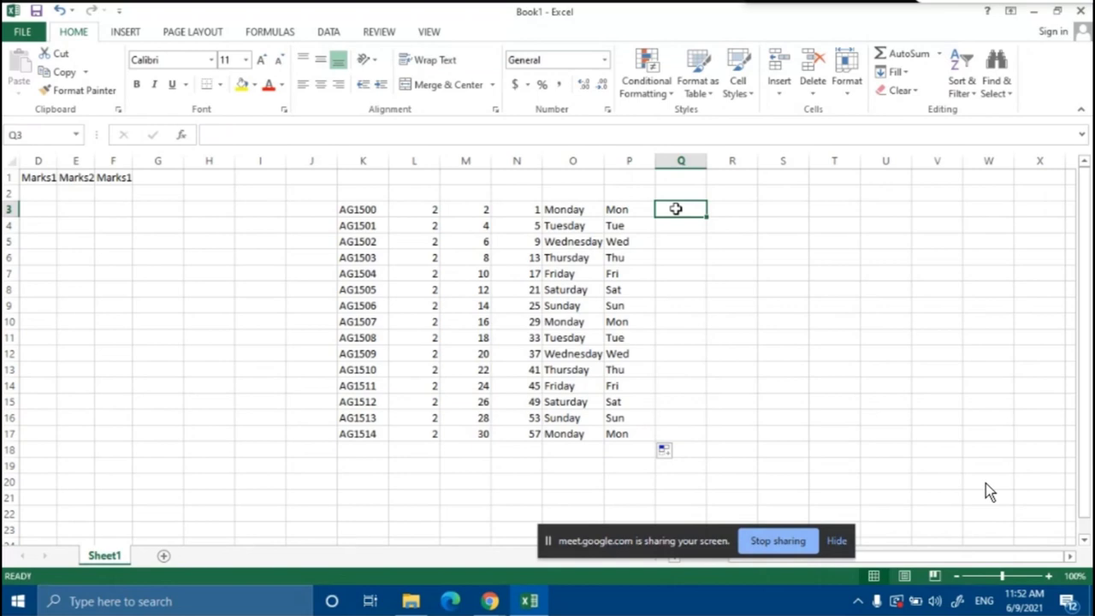
{"action": "type", "text": "January"}
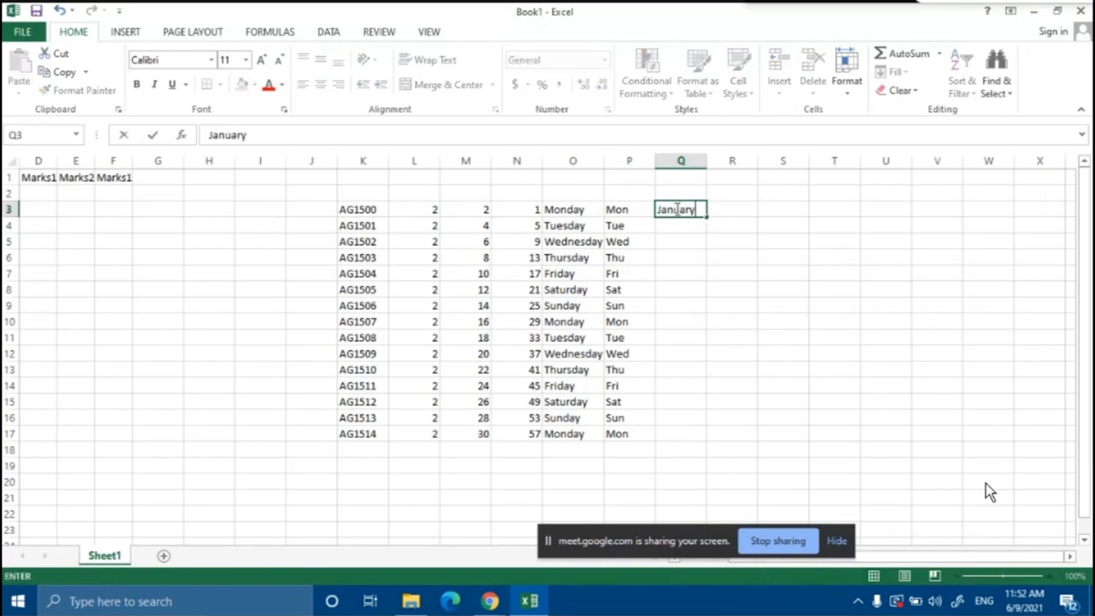
{"action": "key", "text": "Return"}
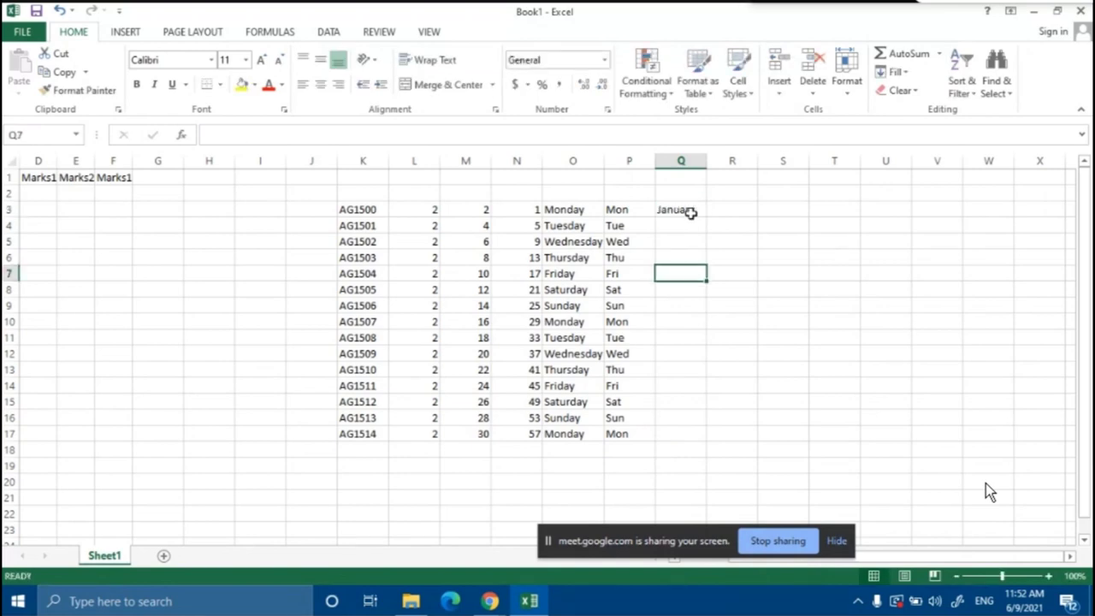
{"action": "left_click", "coordinate": [693, 216]}
{"action": "left_click_drag", "start_coordinate": [708, 223], "coordinate": [715, 450]}
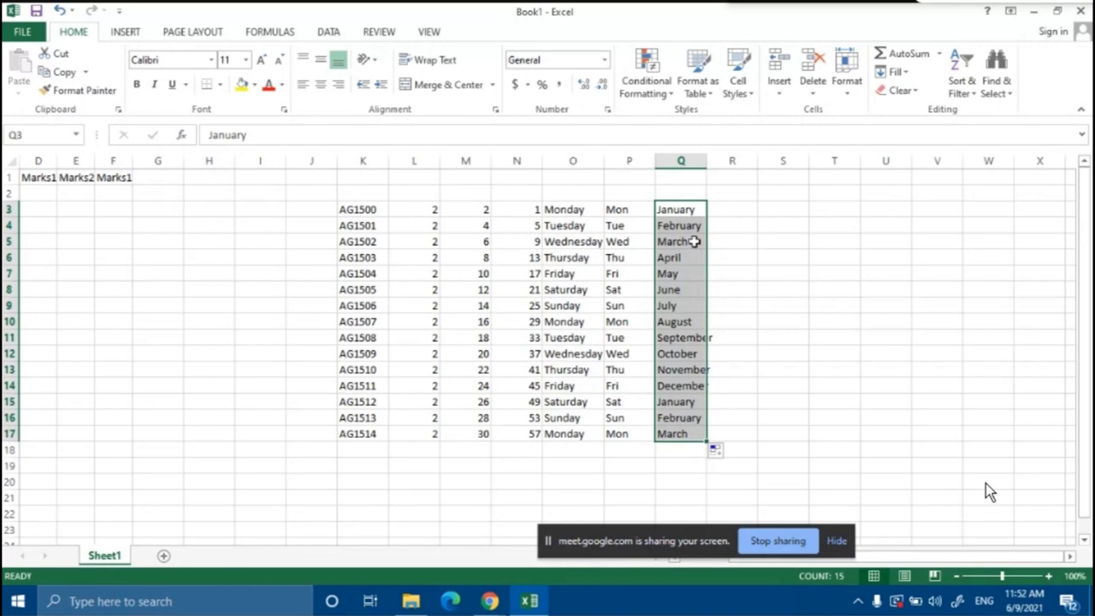
{"action": "left_click", "coordinate": [724, 213]}
{"action": "type", "text": "Jan"}
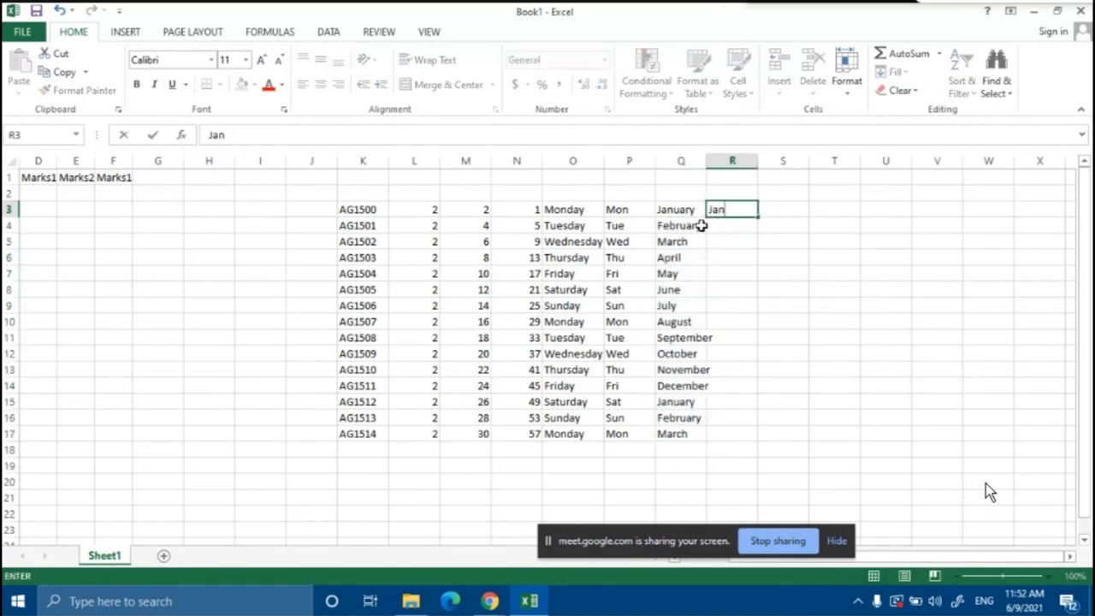
Commit Jan in R3 and fill short months down to R17, Jan–Dec then Jan–Mar
{"action": "left_click", "coordinate": [833, 276]}
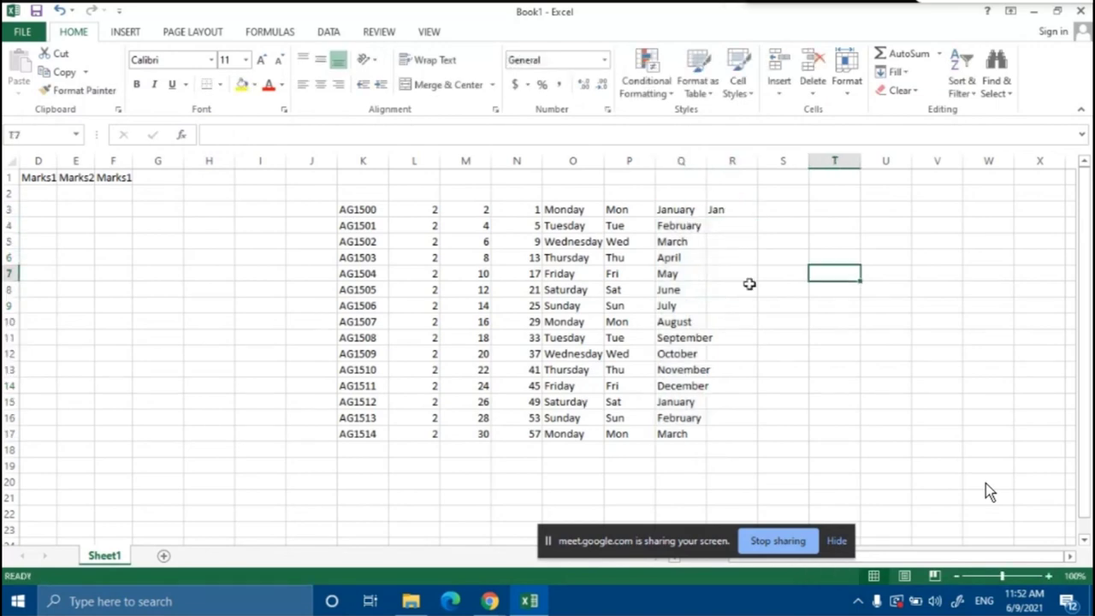
{"action": "left_click", "coordinate": [736, 216]}
{"action": "left_click_drag", "start_coordinate": [756, 217], "coordinate": [758, 432]}
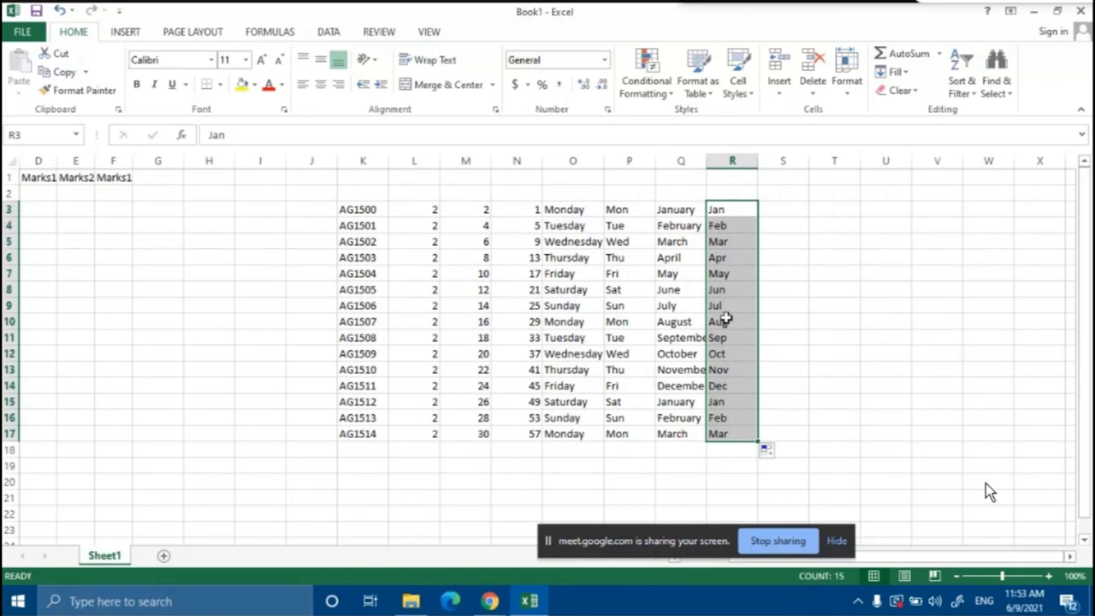
{"action": "left_click", "coordinate": [790, 213]}
{"action": "type", "text": "Agriculture"}
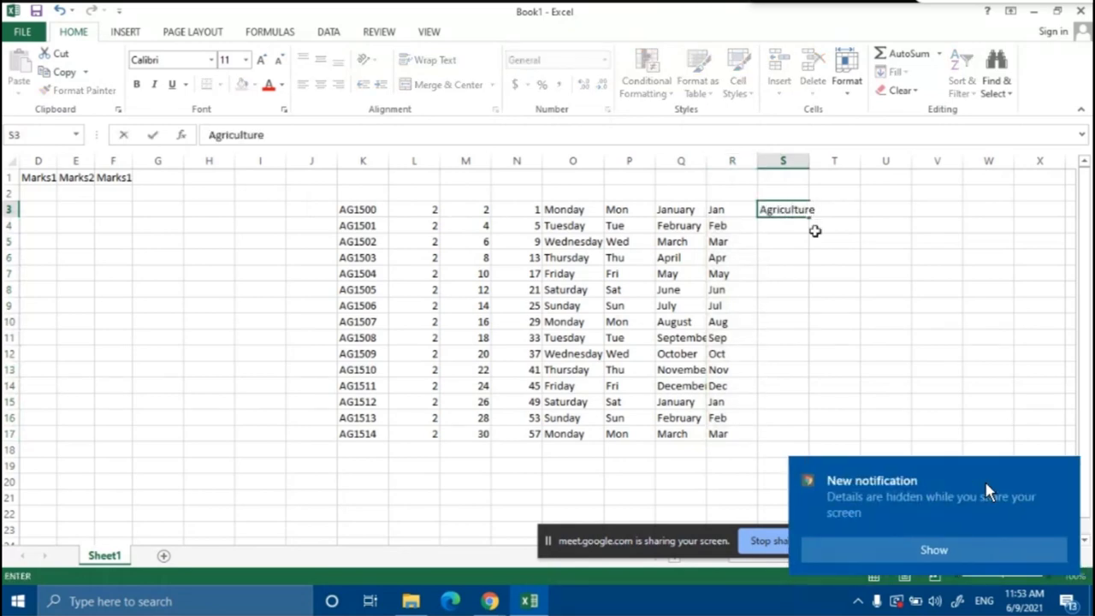
Commit Agriculture in S3, widen column S, and copy it down to S17
{"action": "left_click", "coordinate": [827, 273]}
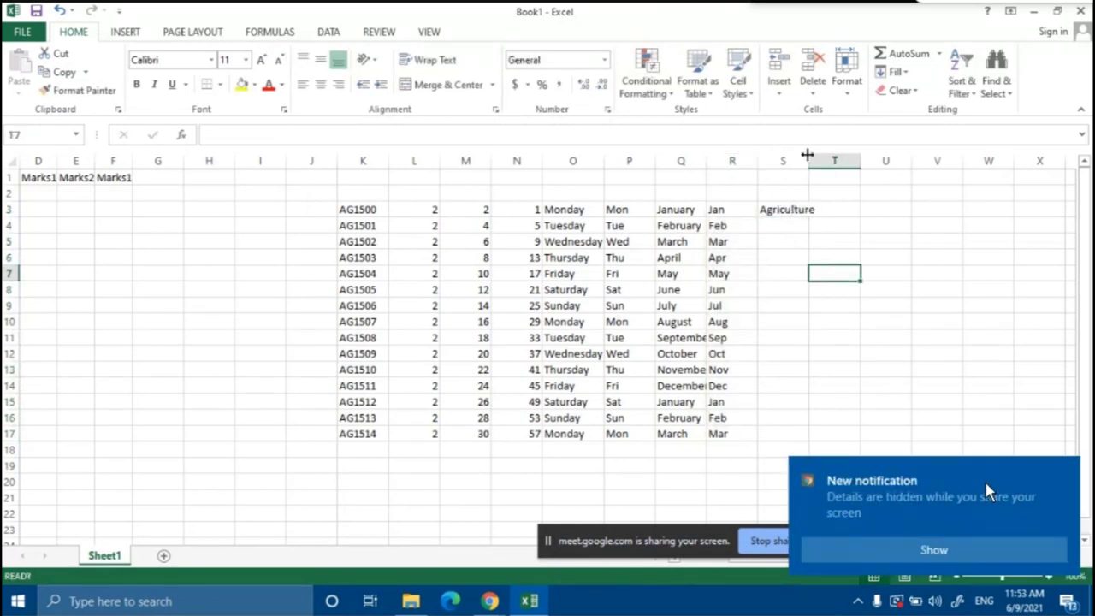
{"action": "left_click_drag", "start_coordinate": [808, 161], "coordinate": [828, 167]}
{"action": "left_click", "coordinate": [799, 210]}
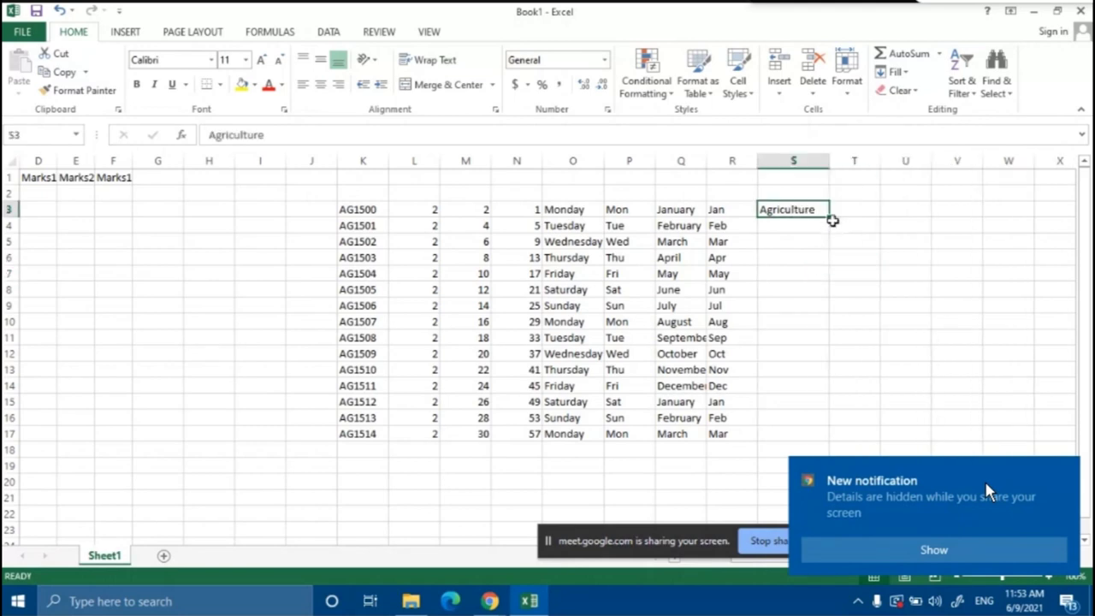
{"action": "left_click_drag", "start_coordinate": [829, 217], "coordinate": [826, 442]}
Enter Agriculture, Science and Engineering in T3:T5
{"action": "left_click", "coordinate": [849, 213]}
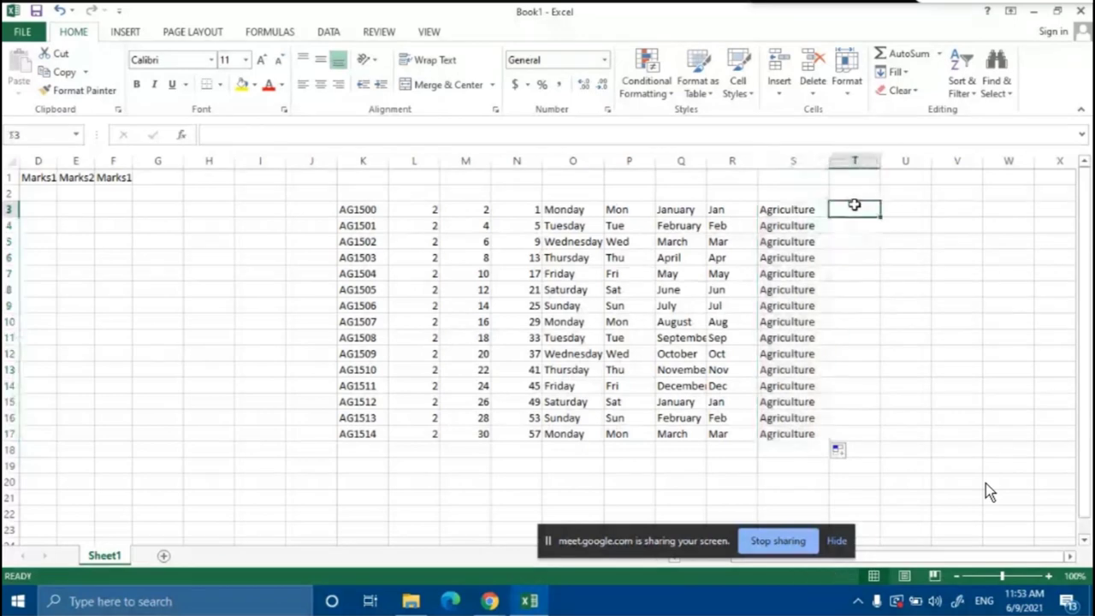
{"action": "type", "text": "Agriculture"}
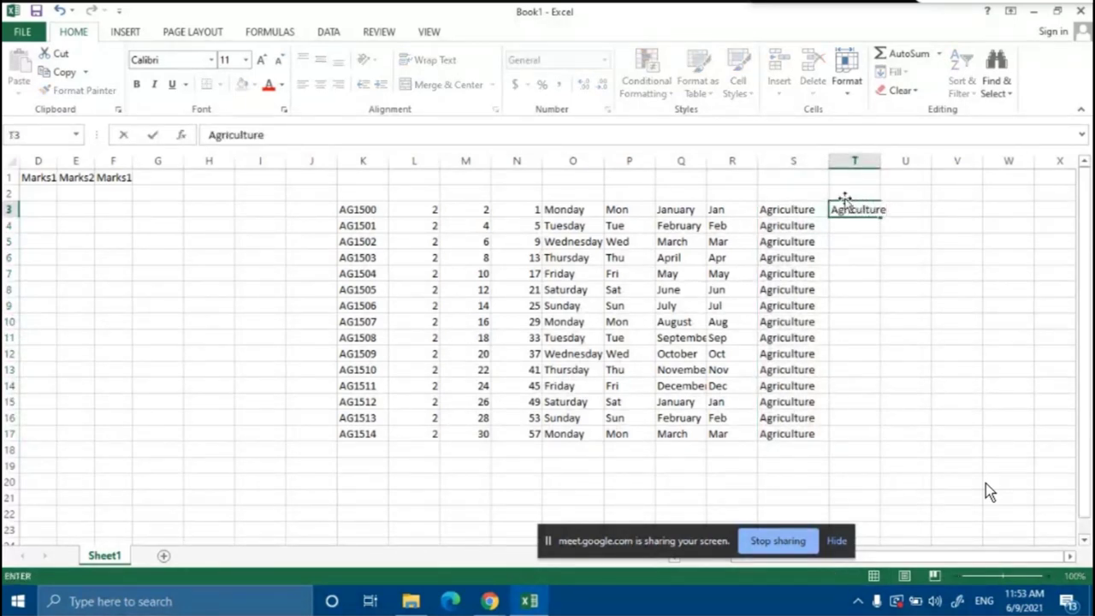
{"action": "left_click", "coordinate": [834, 224]}
{"action": "type", "text": "Science"}
{"action": "left_click", "coordinate": [852, 239]}
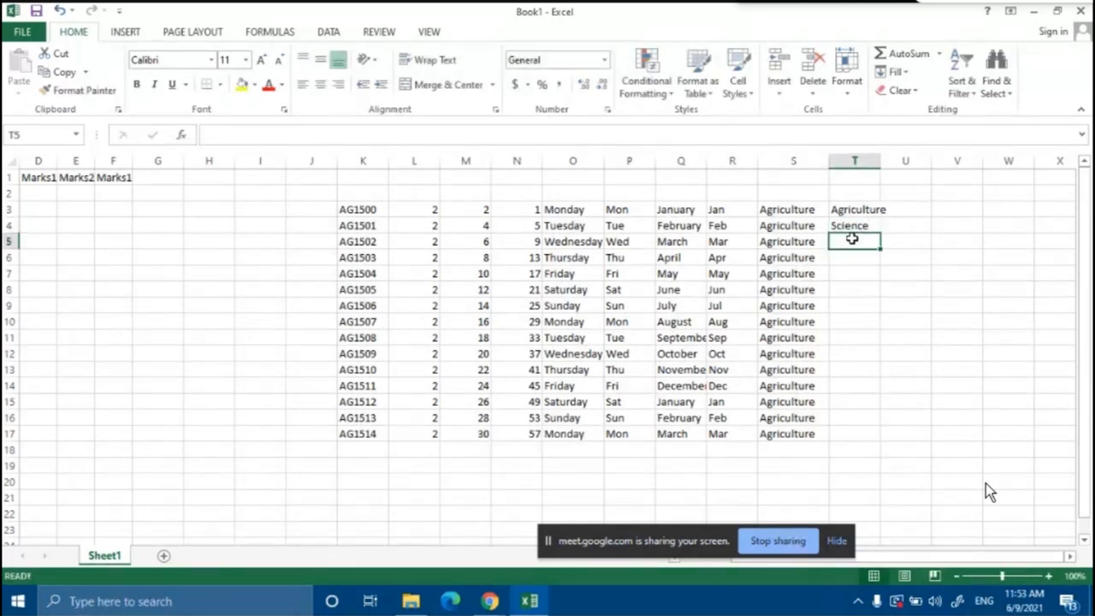
{"action": "type", "text": "Medi"}
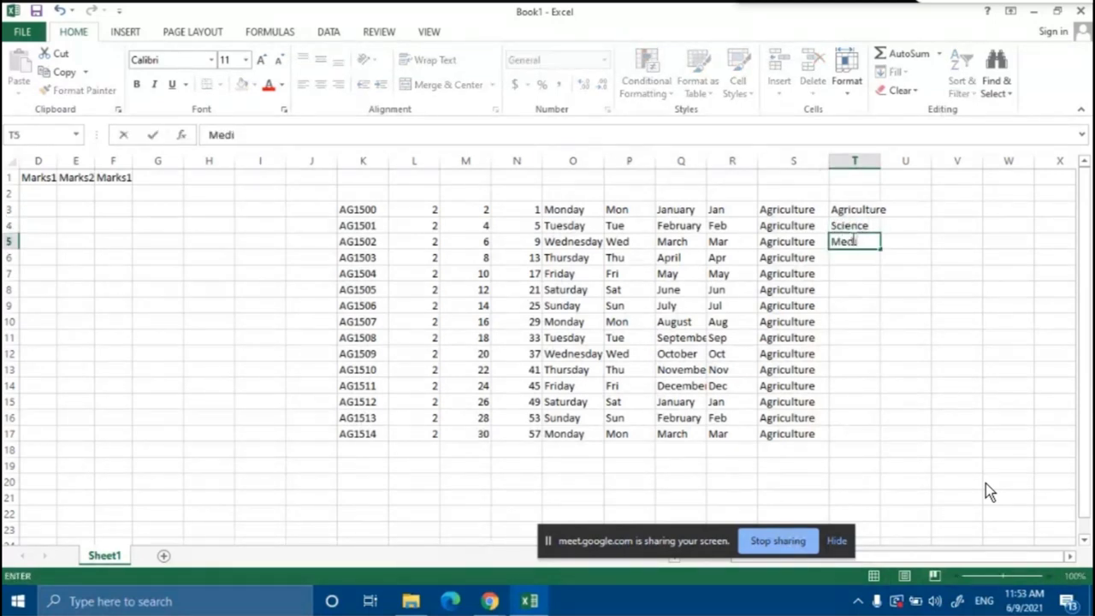
{"action": "key", "text": "BackSpace"}
{"action": "key", "text": "BackSpace"}
{"action": "key", "text": "BackSpace"}
{"action": "type", "text": "Engineering"}
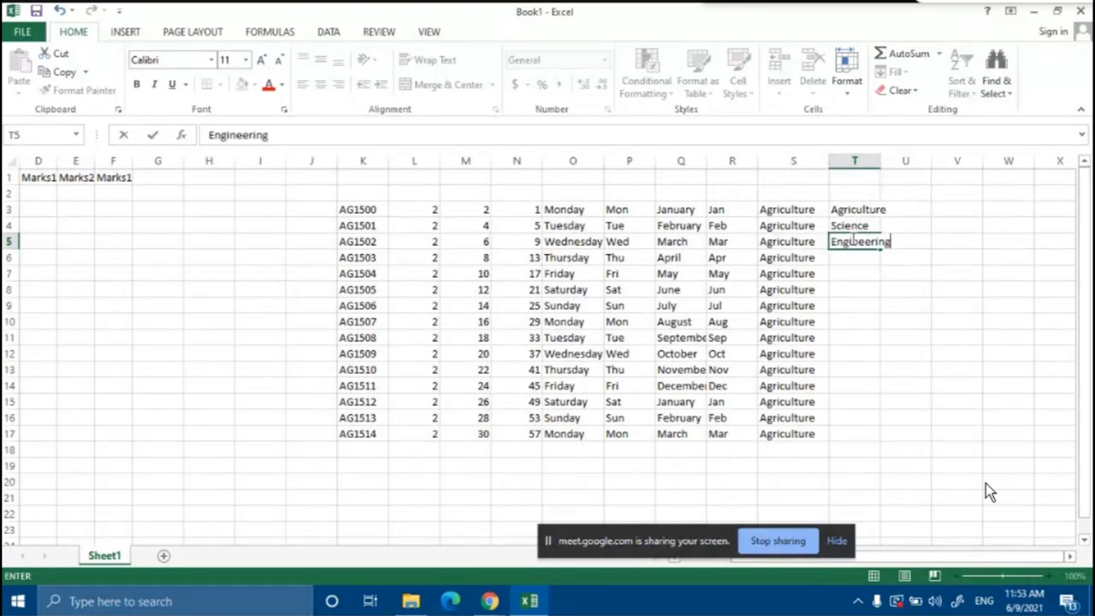
{"action": "left_click", "coordinate": [1011, 306]}
Widen column T and select all the practice data from K3 to T17
{"action": "left_click_drag", "start_coordinate": [881, 167], "coordinate": [907, 167]}
{"action": "left_click_drag", "start_coordinate": [880, 209], "coordinate": [931, 438]}
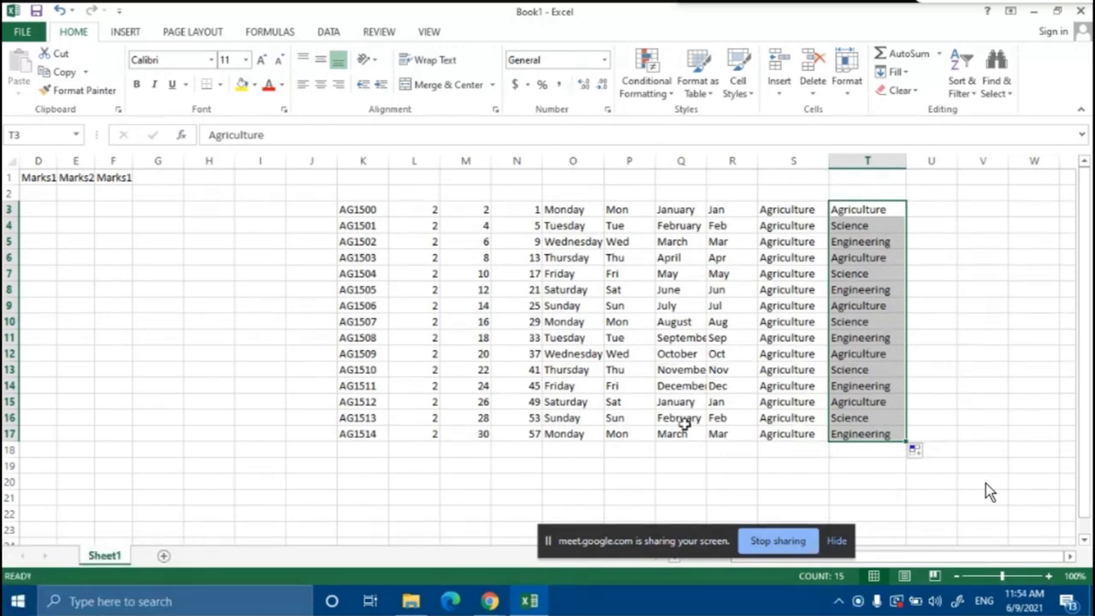
{"action": "left_click_drag", "start_coordinate": [373, 214], "coordinate": [852, 438]}
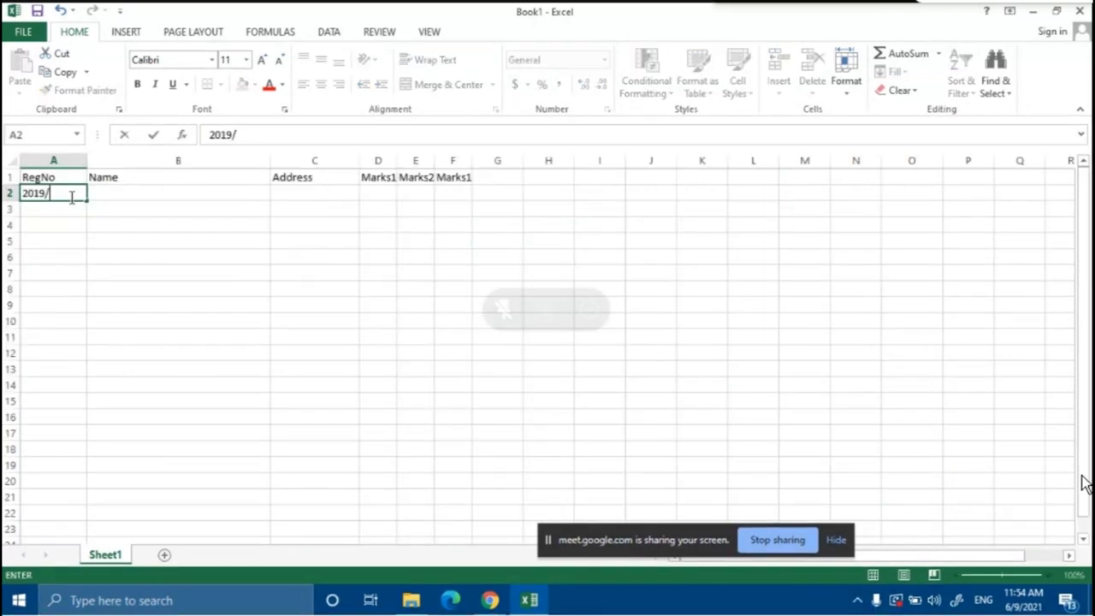
Fill A2:A12 with registration numbers 2019/AG/50 through 2019/AG/60, clearing the two surplus entries below
{"action": "type", "text": "AG/50"}
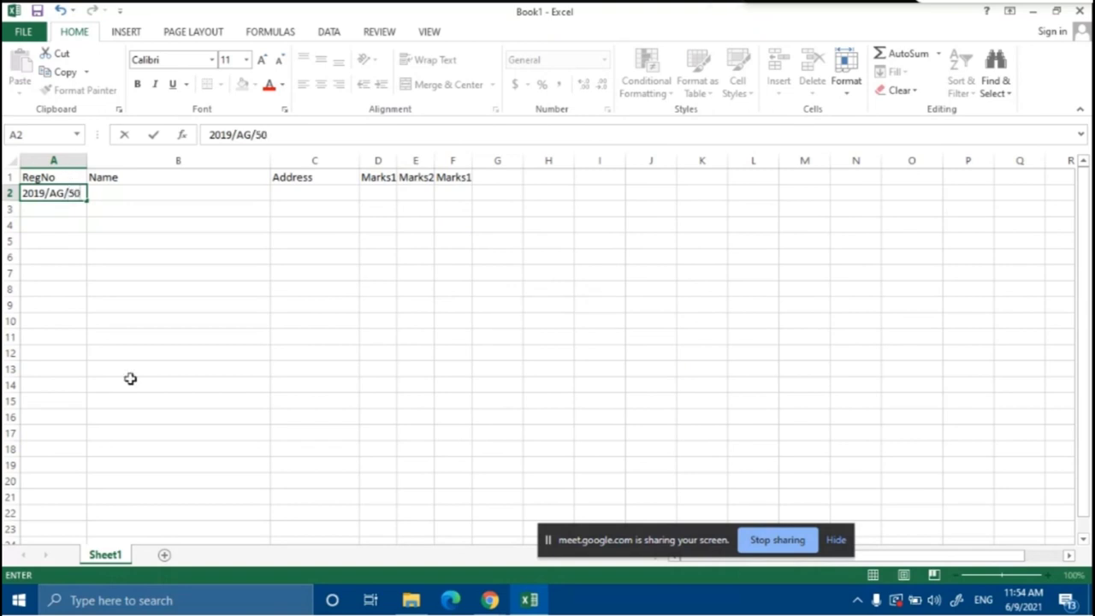
{"action": "left_click", "coordinate": [147, 363]}
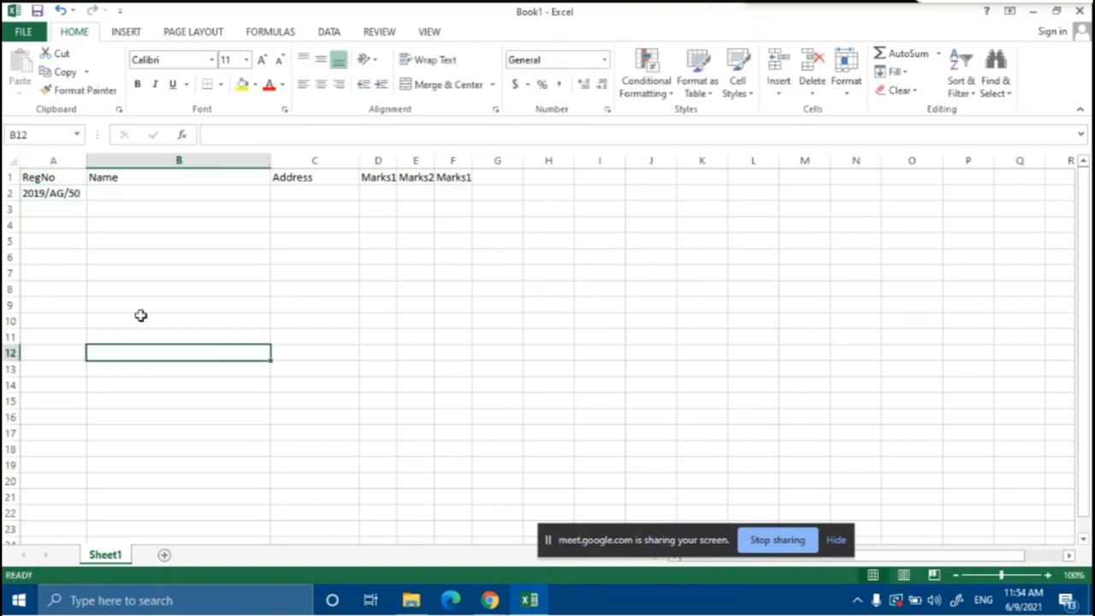
{"action": "left_click", "coordinate": [48, 193]}
{"action": "left_click_drag", "start_coordinate": [86, 201], "coordinate": [98, 388]}
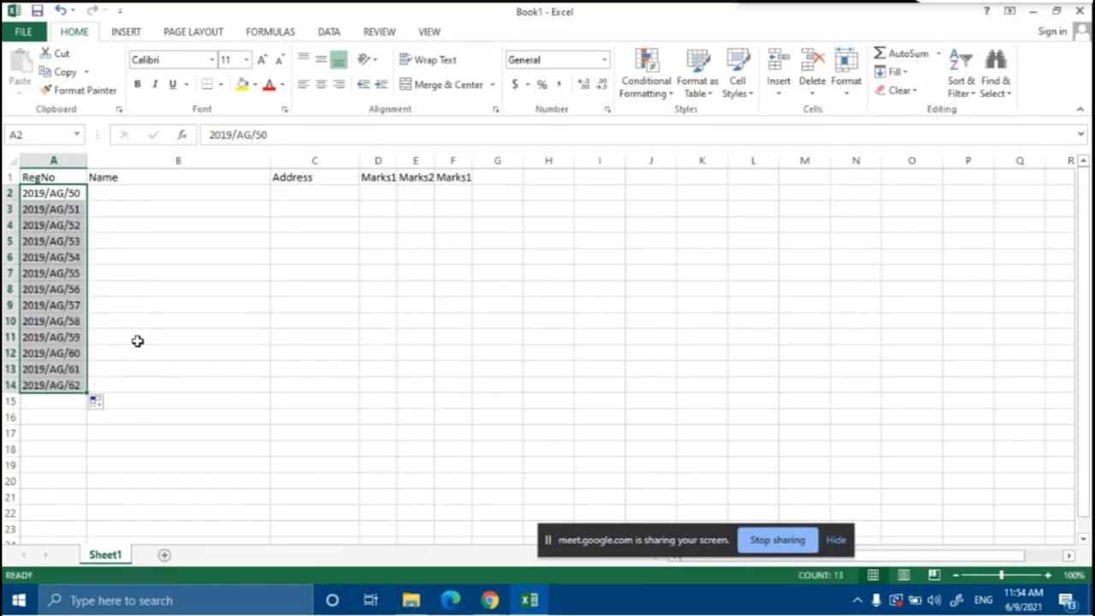
{"action": "left_click", "coordinate": [64, 368]}
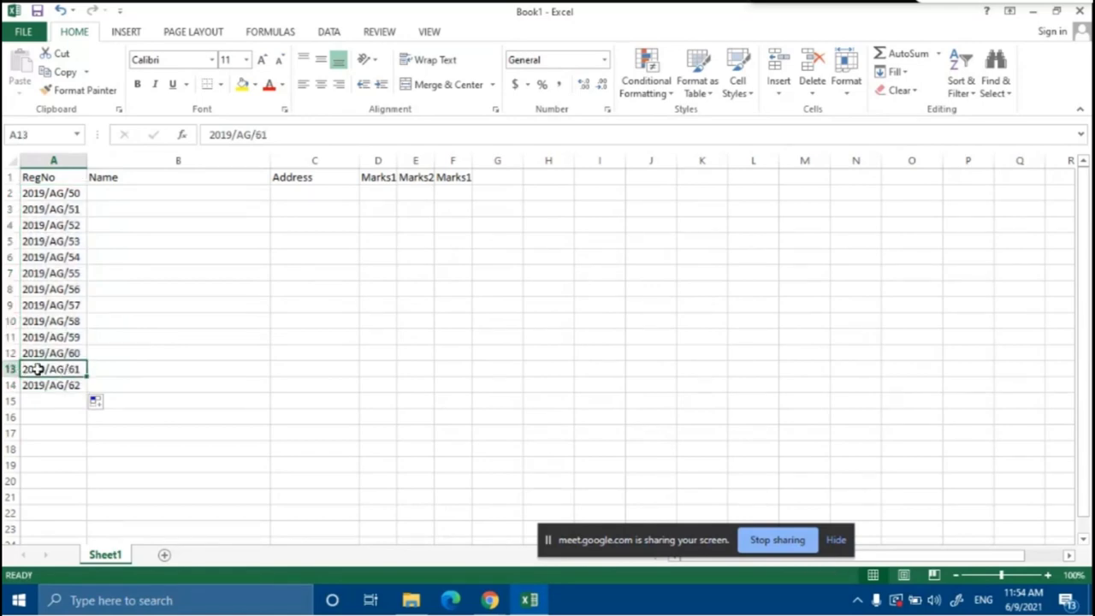
{"action": "left_click_drag", "start_coordinate": [47, 375], "coordinate": [49, 382]}
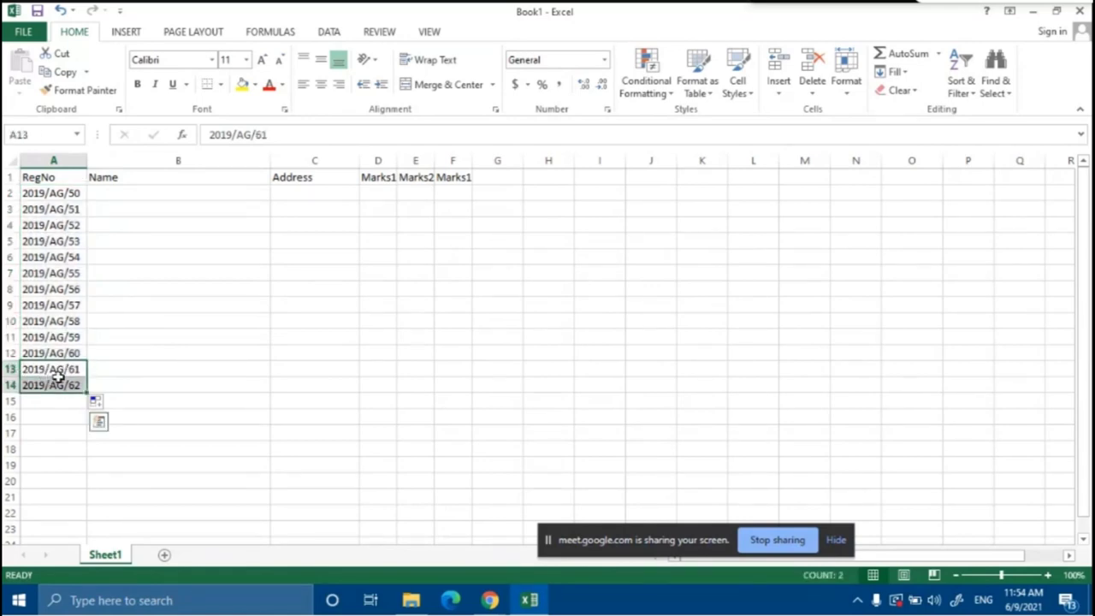
{"action": "key", "text": "Delete"}
{"action": "left_click", "coordinate": [159, 199]}
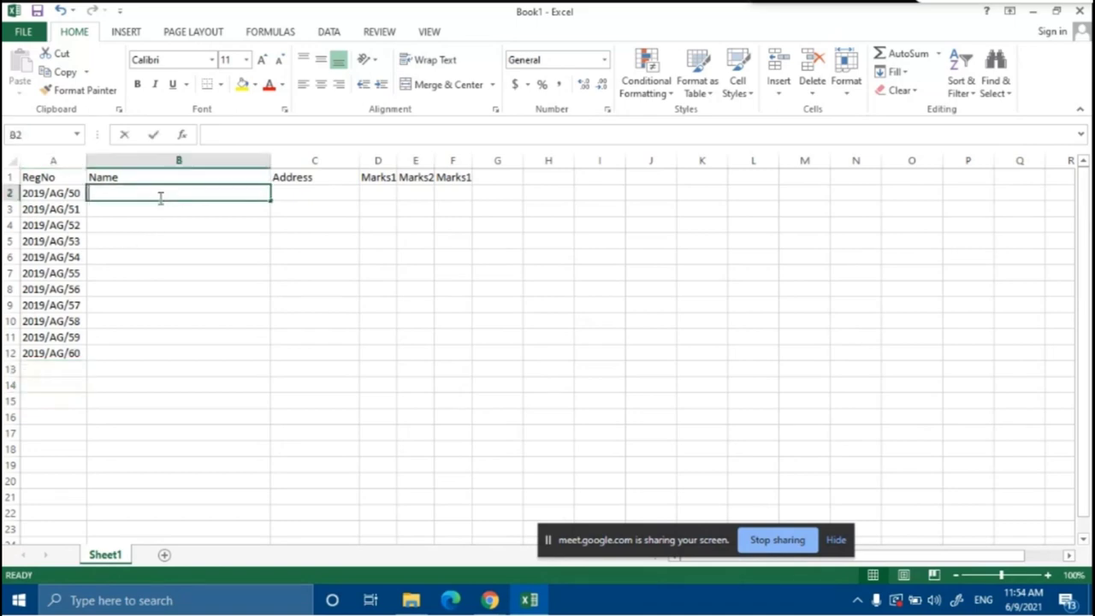
Enter placeholder names tyrg, rghf, fgnhfgh, fghfg, fnhf, fghfg and fghfg down B2 to B8
{"action": "type", "text": "tyrg"}
{"action": "key", "text": "Return"}
{"action": "type", "text": "rghf"}
{"action": "key", "text": "Return"}
{"action": "type", "text": "fgnhfgh"}
{"action": "key", "text": "Return"}
{"action": "type", "text": "fghfg"}
{"action": "key", "text": "Return"}
{"action": "type", "text": "fnhf"}
{"action": "key", "text": "Return"}
{"action": "type", "text": "fghfg"}
{"action": "key", "text": "Return"}
{"action": "type", "text": "fghfg"}
Fill B9:B12 with placeholder names (nsfgh, fghfg) and narrow column B to fit them
{"action": "left_click", "coordinate": [149, 317]}
{"action": "type", "text": "nsfgh"}
{"action": "left_click", "coordinate": [149, 305]}
{"action": "type", "text": "fghfg"}
{"action": "left_click", "coordinate": [141, 340]}
{"action": "type", "text": "fghfg"}
{"action": "left_click", "coordinate": [140, 354]}
{"action": "type", "text": "fghfg"}
{"action": "left_click", "coordinate": [284, 366]}
{"action": "left_click_drag", "start_coordinate": [268, 158], "coordinate": [163, 158]}
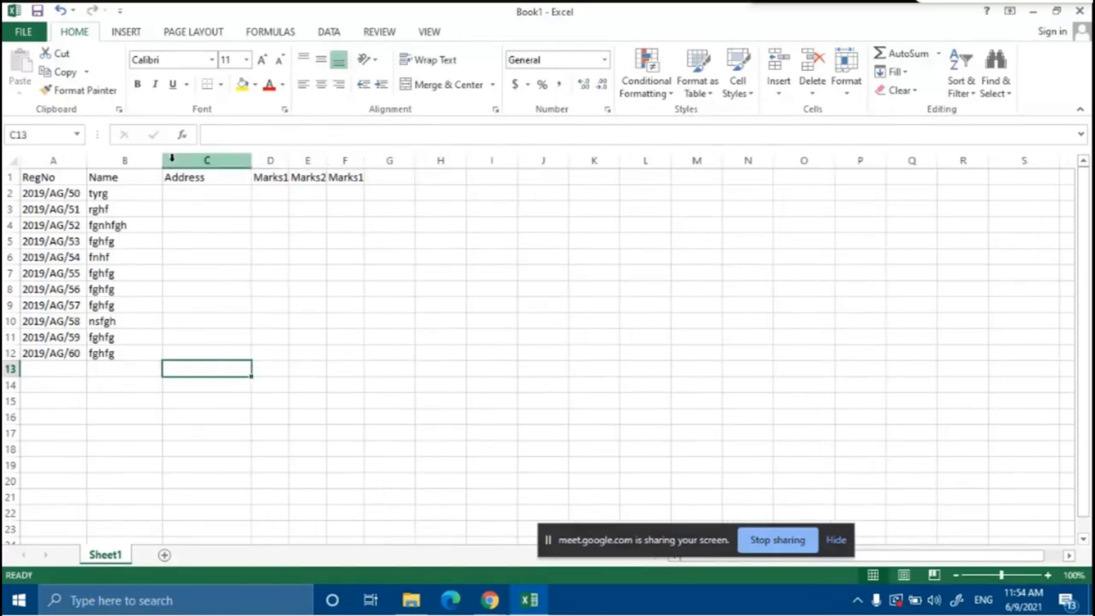
{"action": "left_click", "coordinate": [259, 284]}
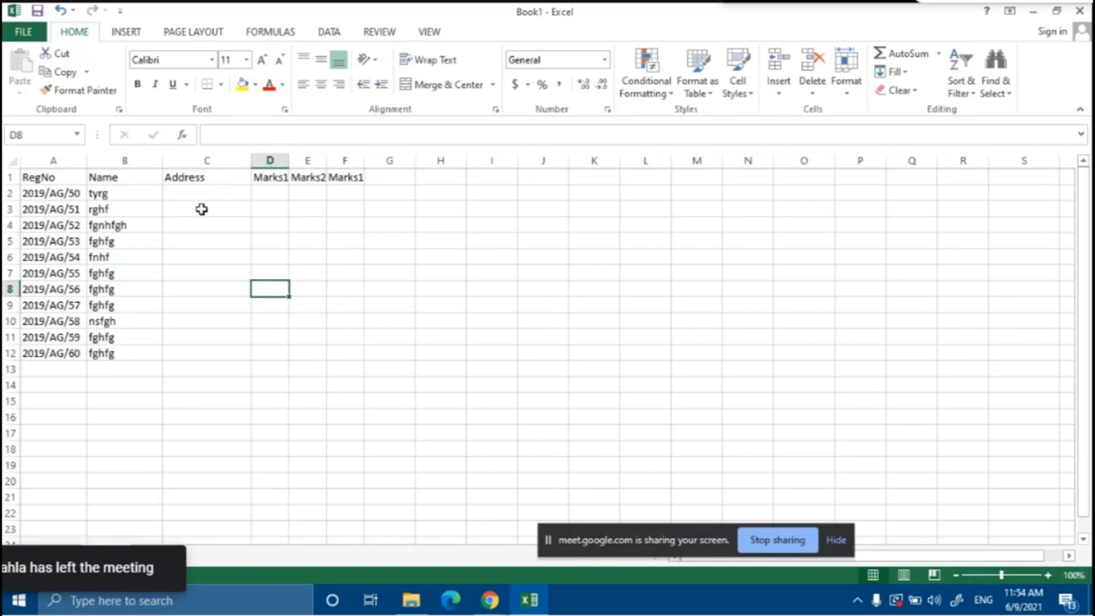
Rename the C1 heading from Address to District
{"action": "left_click", "coordinate": [198, 178]}
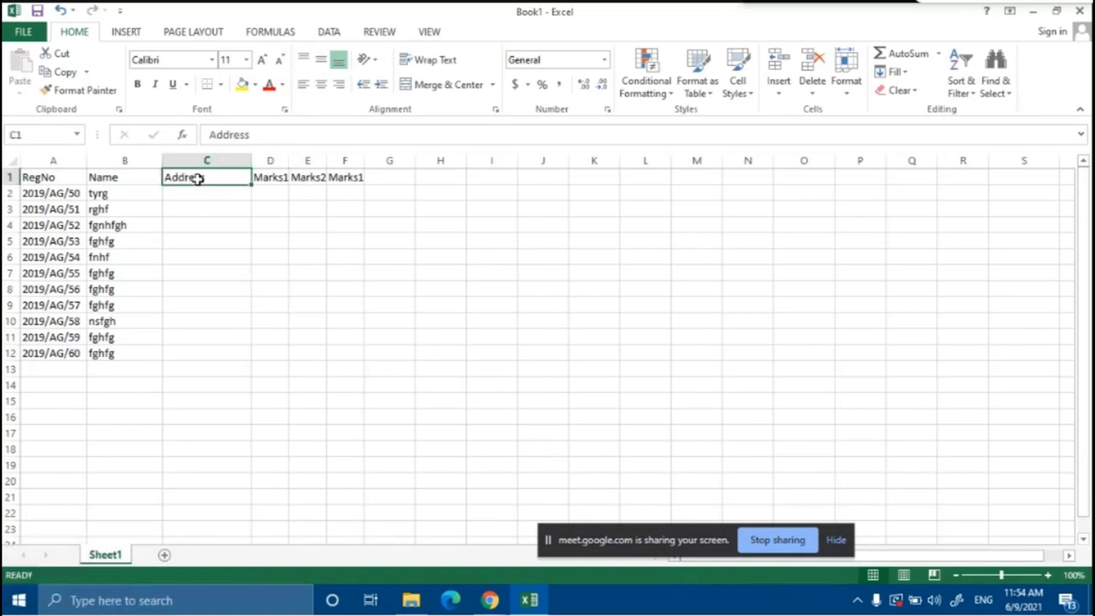
{"action": "type", "text": "District"}
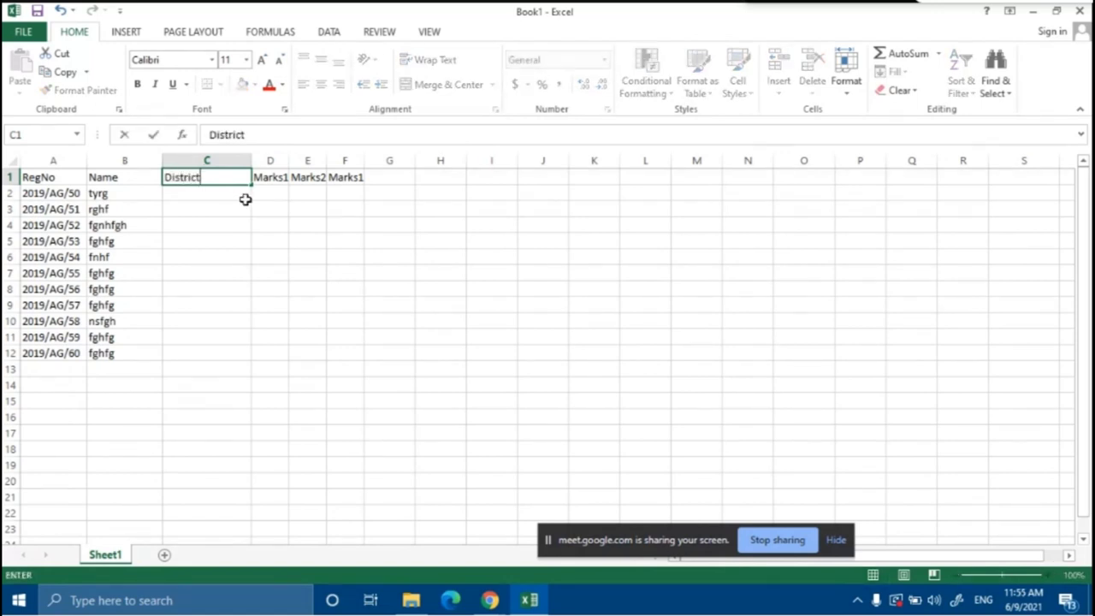
{"action": "left_click", "coordinate": [233, 225]}
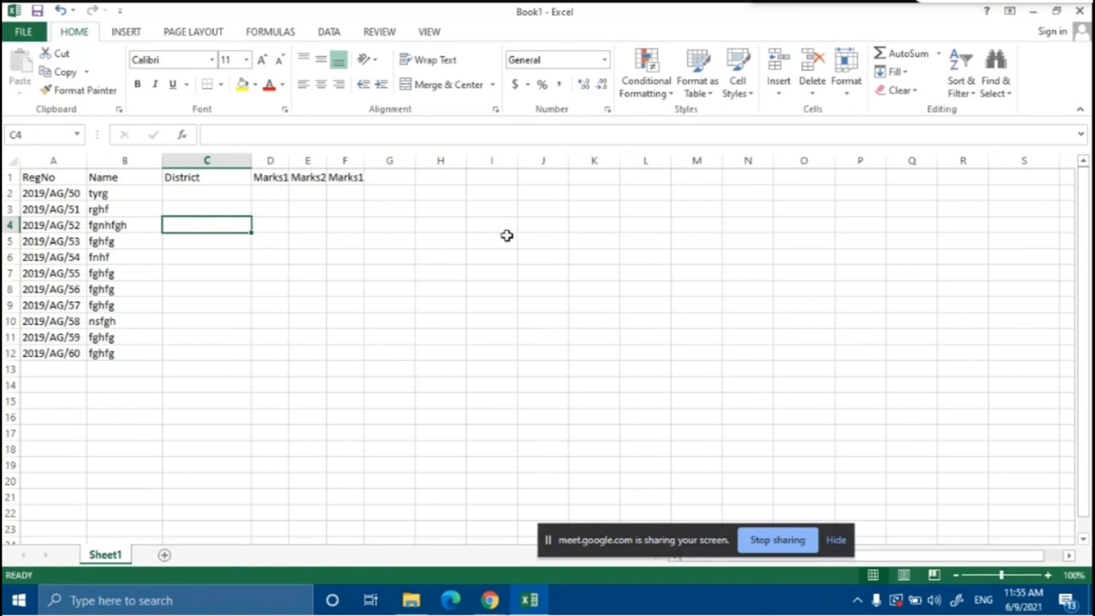
List the districts Jaffna, Colombo, Kandy and Trinco in cells O5 to O8
{"action": "left_click", "coordinate": [808, 242]}
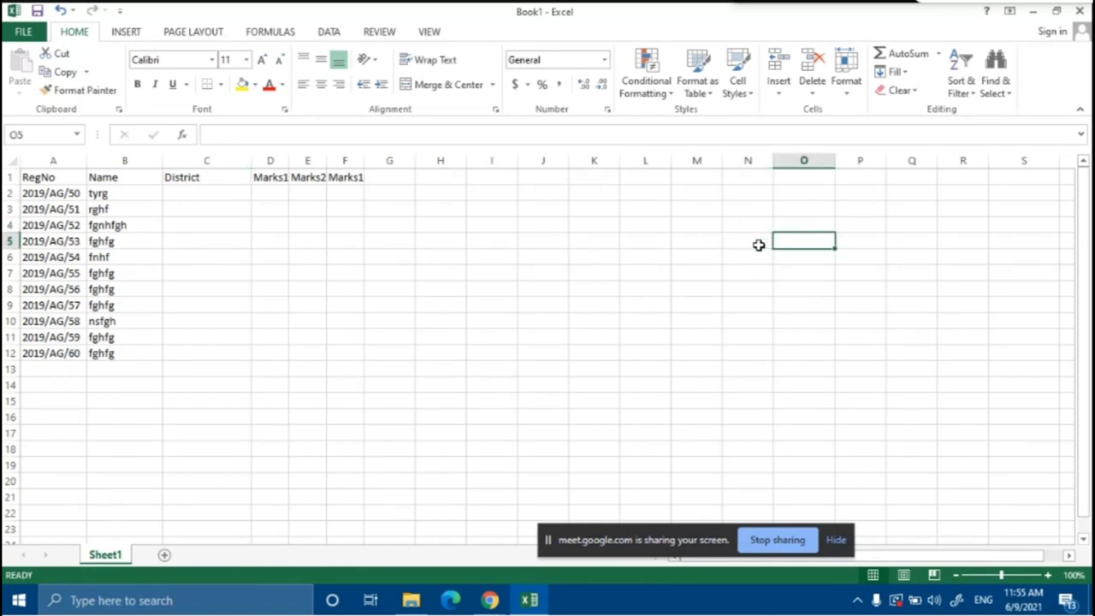
{"action": "type", "text": "Jaffna"}
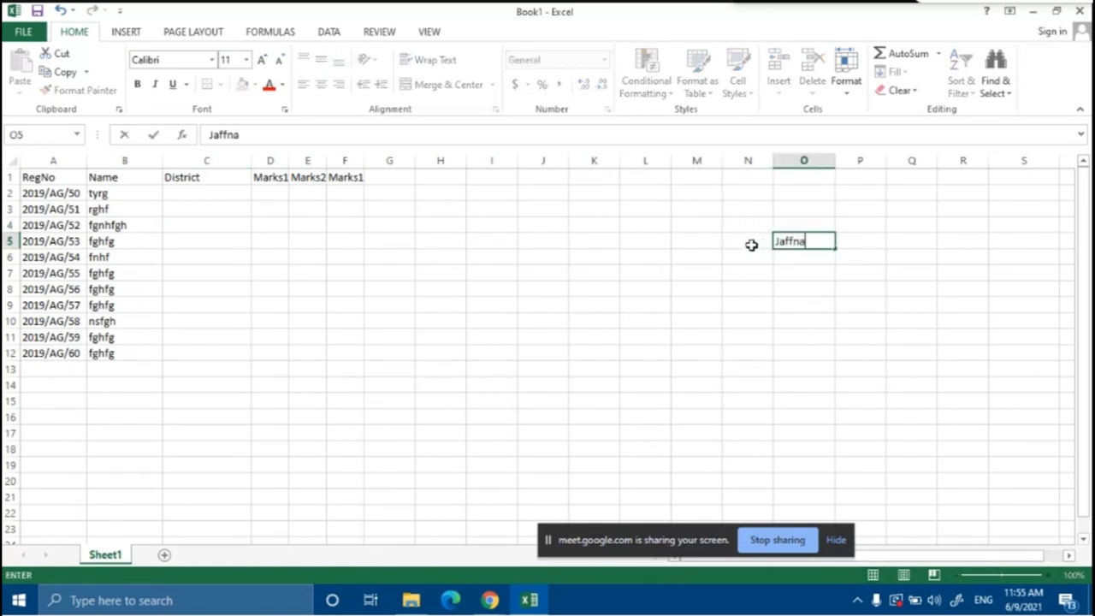
{"action": "left_click", "coordinate": [814, 254]}
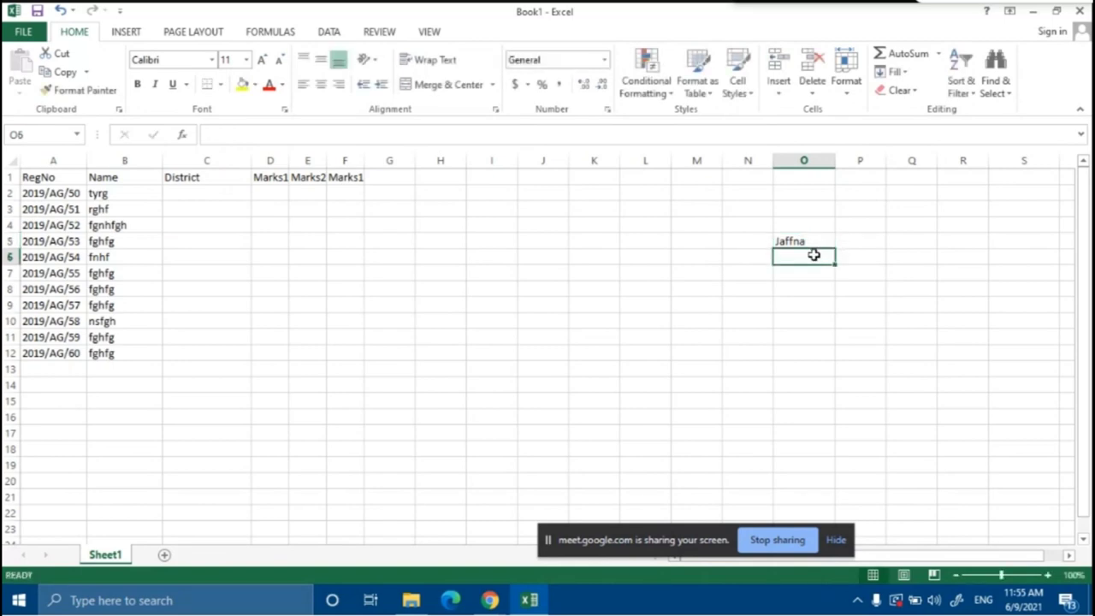
{"action": "type", "text": "Colombo"}
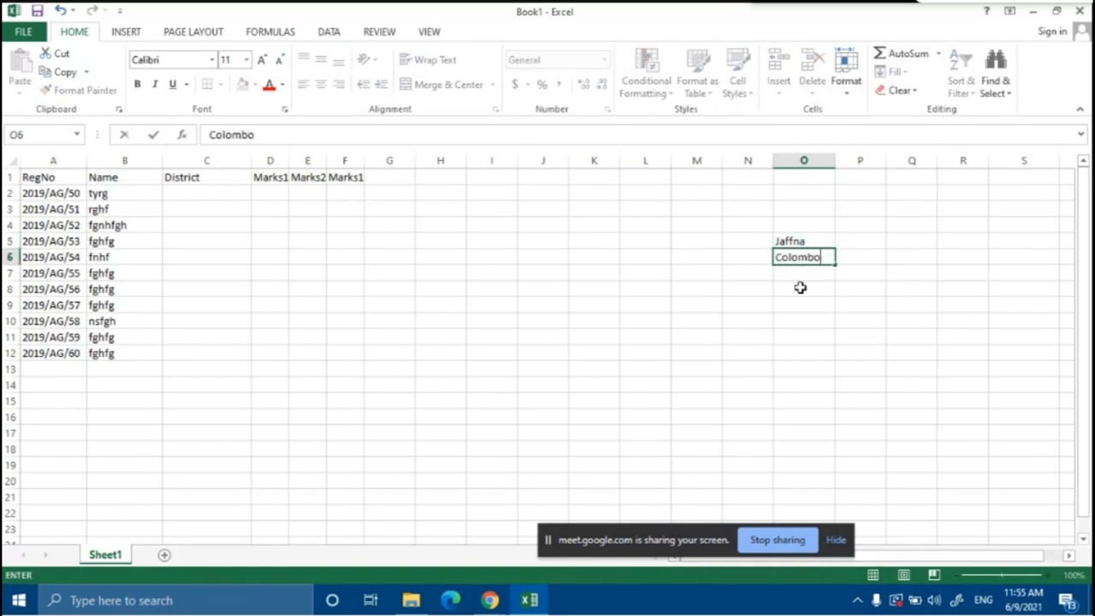
{"action": "left_click", "coordinate": [807, 270]}
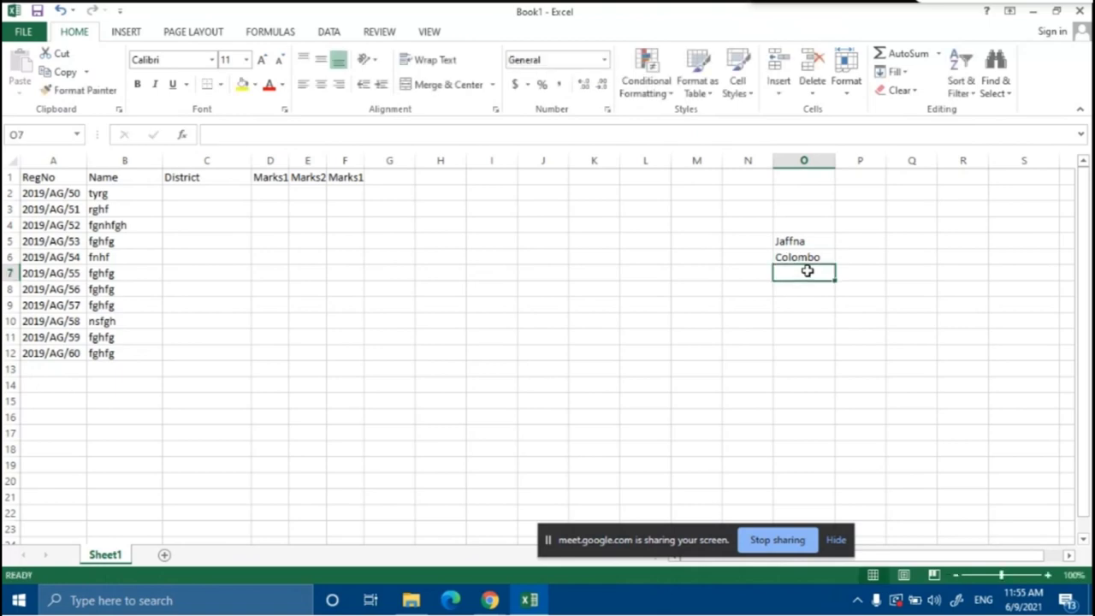
{"action": "type", "text": "Kandy"}
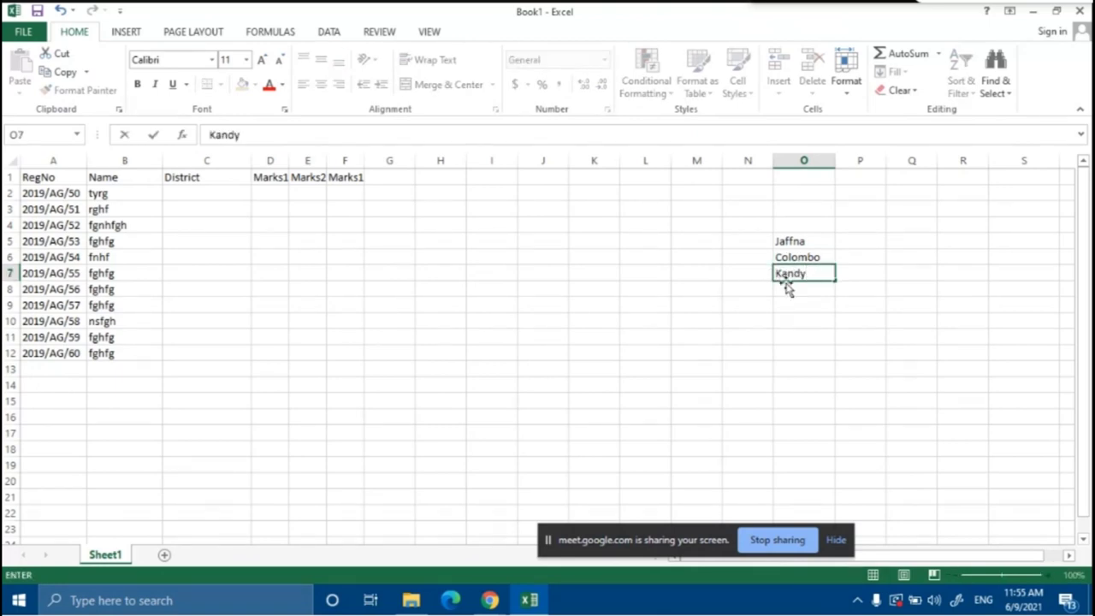
{"action": "left_click", "coordinate": [804, 292]}
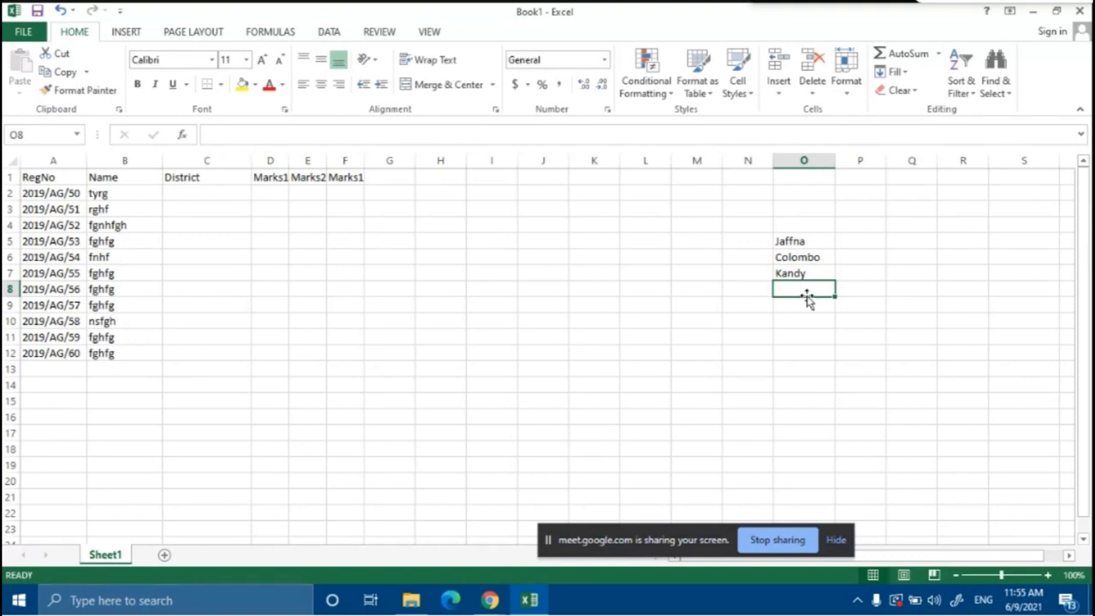
{"action": "type", "text": "Trinco"}
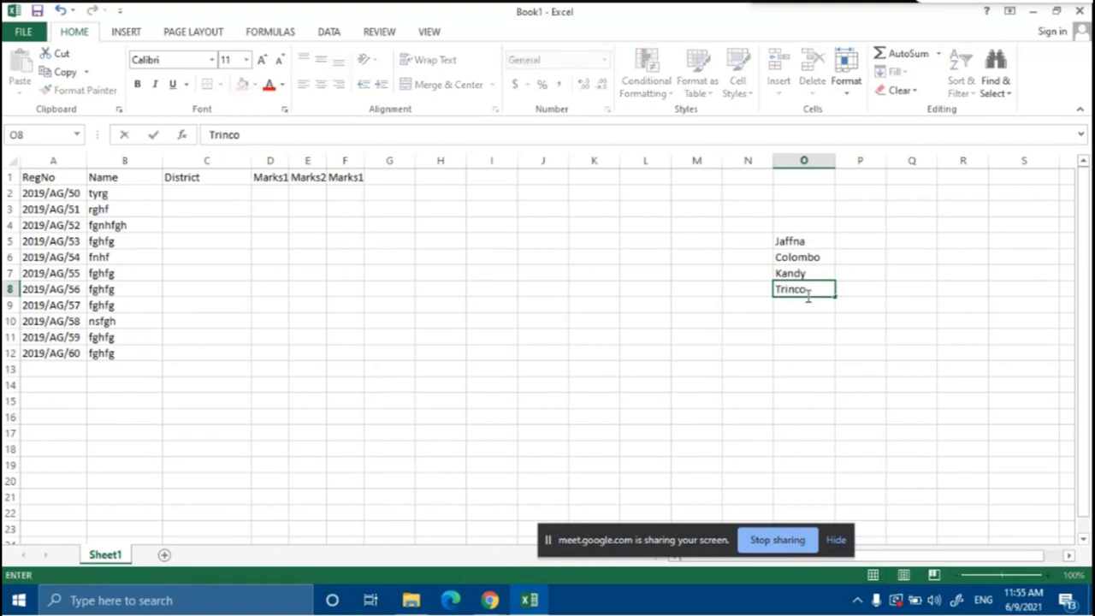
{"action": "left_click", "coordinate": [956, 382]}
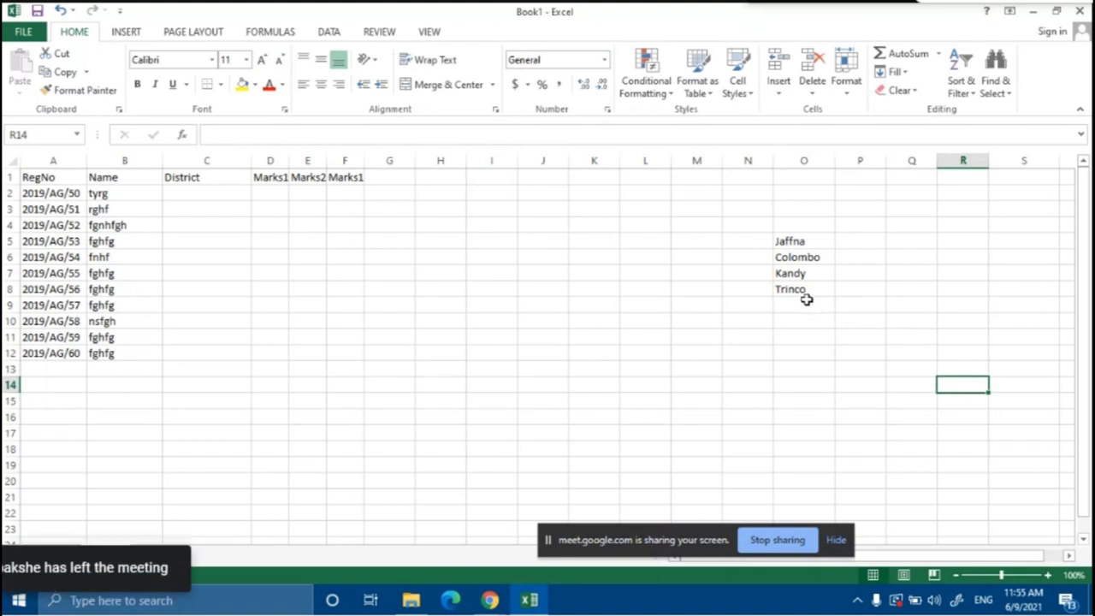
Select the empty District cells C2:C12 and bring up the Data Validation options
{"action": "left_click_drag", "start_coordinate": [797, 240], "coordinate": [814, 288]}
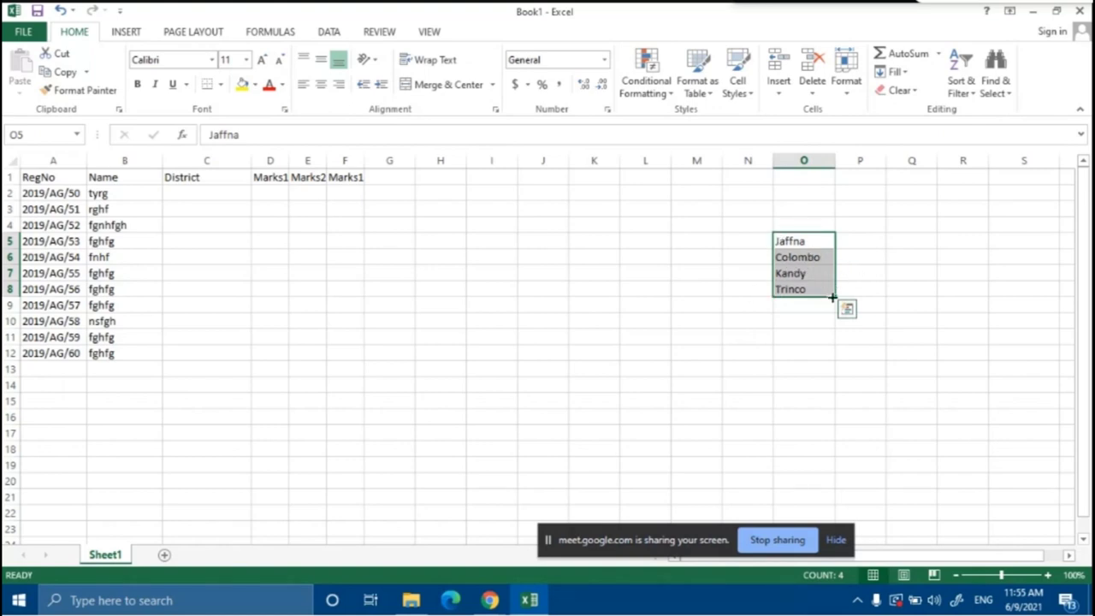
{"action": "left_click_drag", "start_coordinate": [214, 195], "coordinate": [202, 354]}
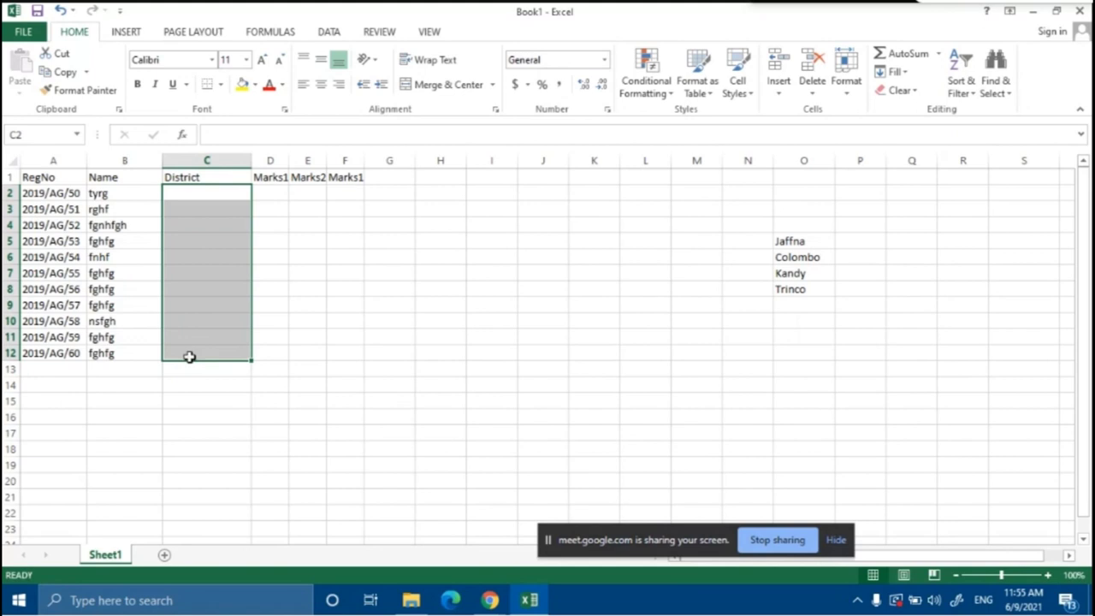
{"action": "left_click_drag", "start_coordinate": [212, 198], "coordinate": [203, 359]}
{"action": "left_click", "coordinate": [328, 31]}
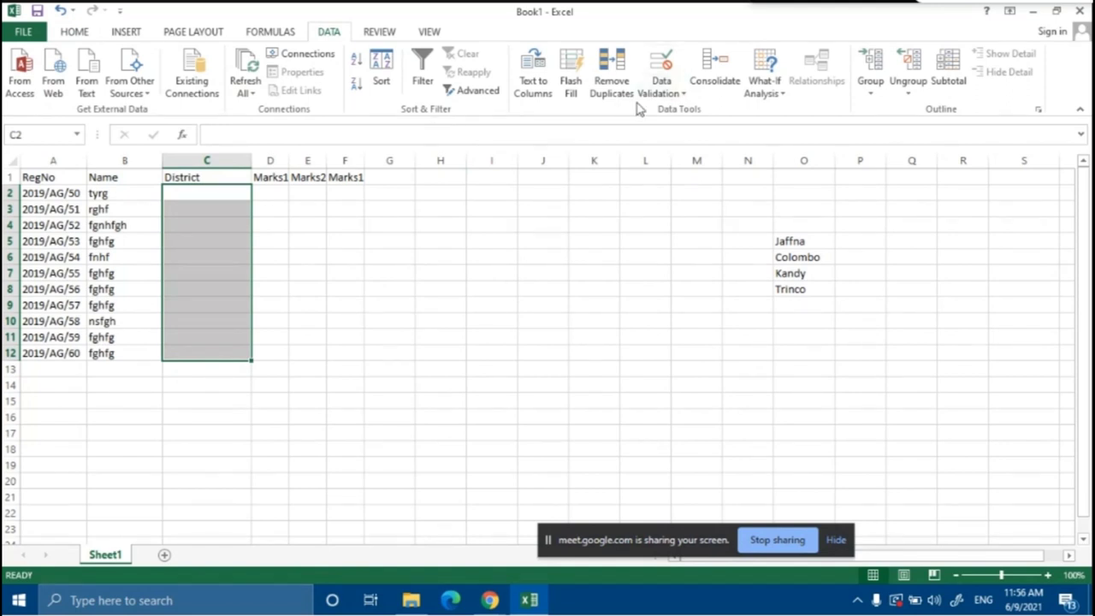
{"action": "left_click", "coordinate": [675, 100]}
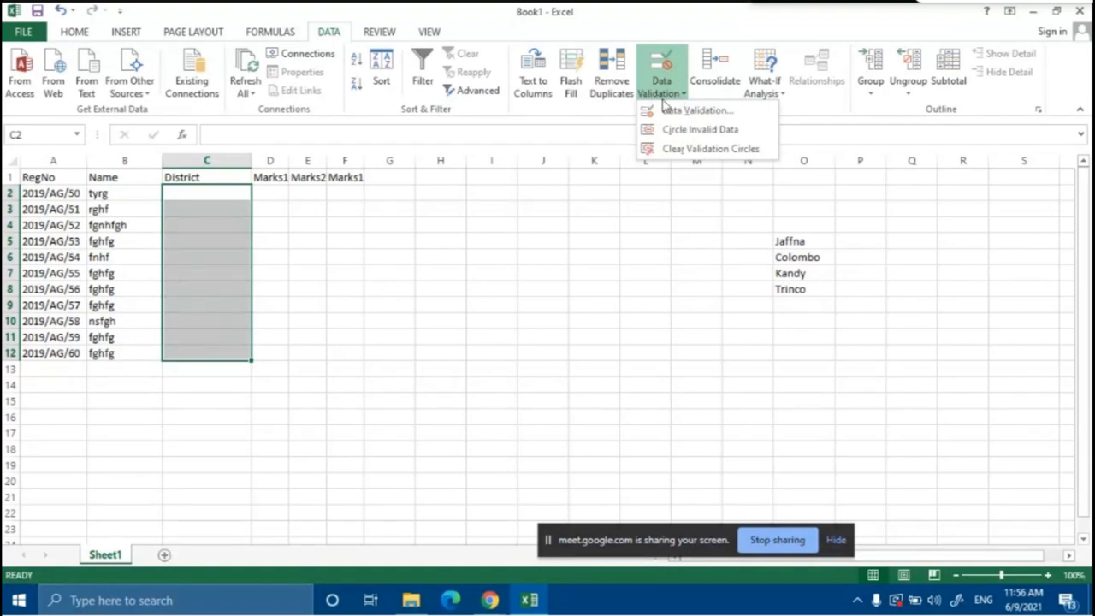
Restrict C2:C12 to a List validation sourced from the district names in =$O$5:$O$8
{"action": "left_click", "coordinate": [669, 111]}
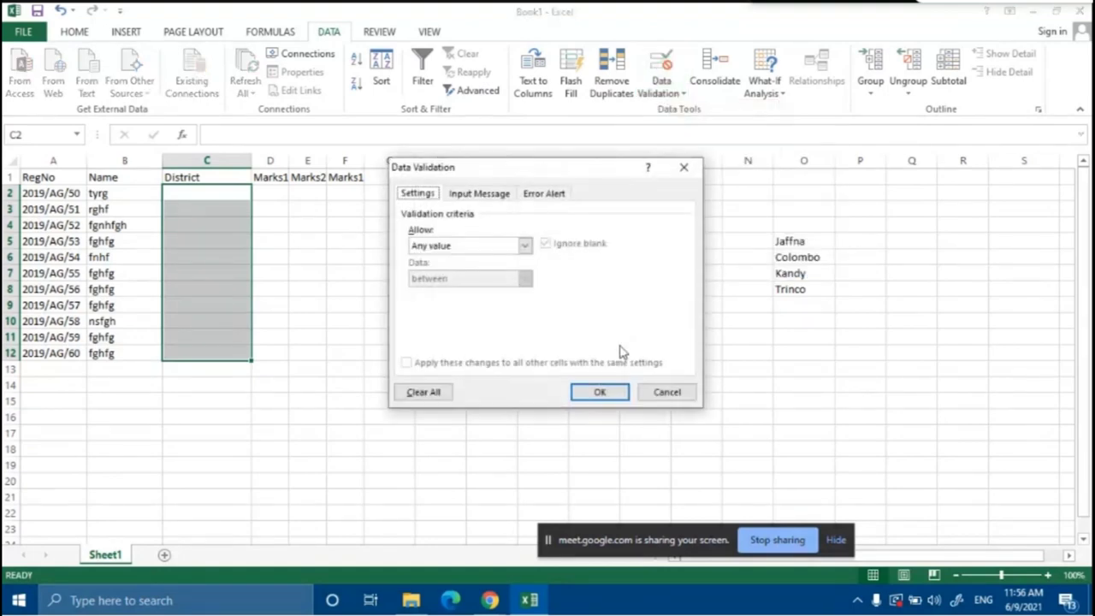
{"action": "left_click_drag", "start_coordinate": [528, 167], "coordinate": [551, 184]}
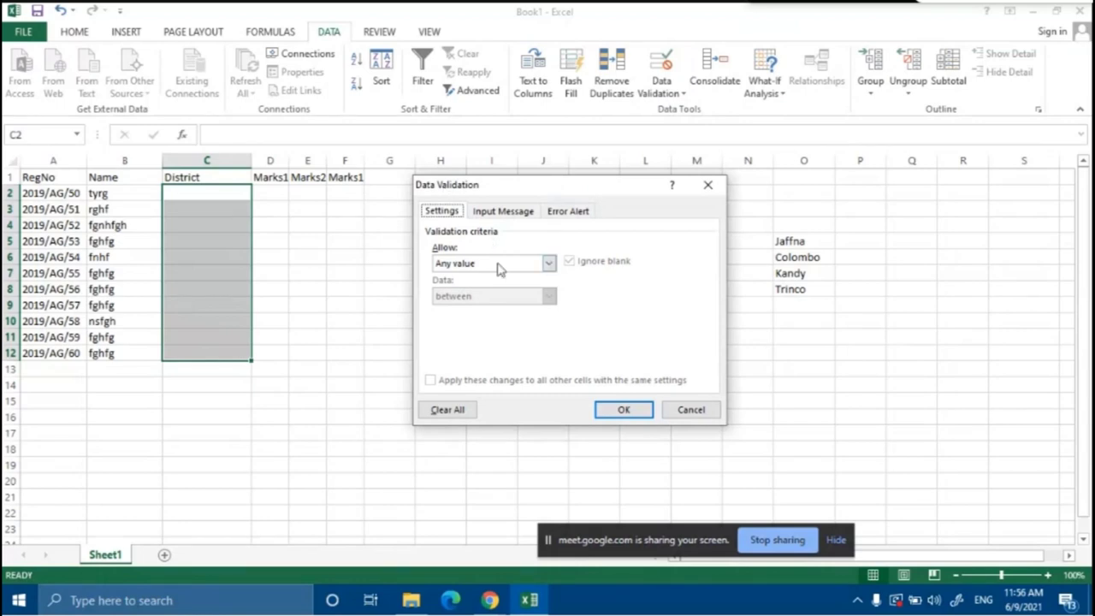
{"action": "left_click", "coordinate": [549, 265]}
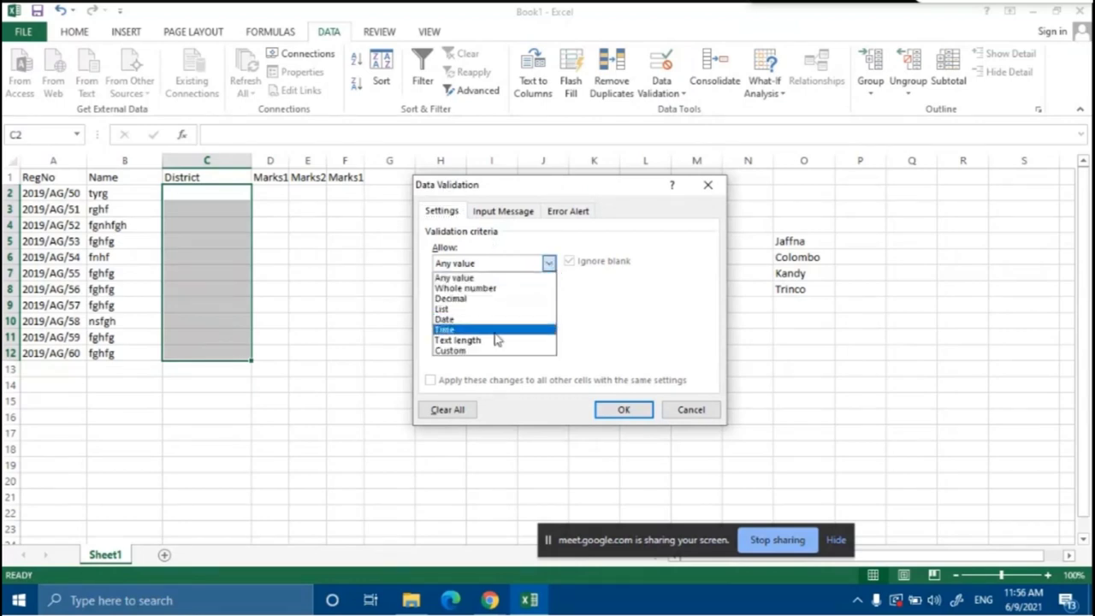
{"action": "left_click", "coordinate": [478, 311]}
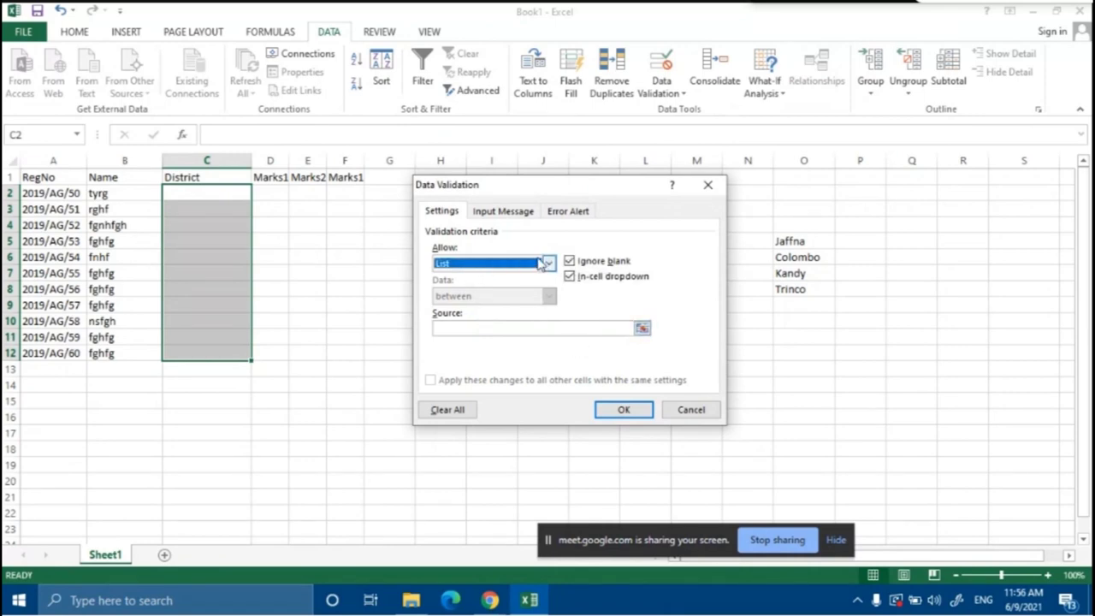
{"action": "left_click", "coordinate": [643, 332]}
{"action": "left_click_drag", "start_coordinate": [791, 242], "coordinate": [804, 289]}
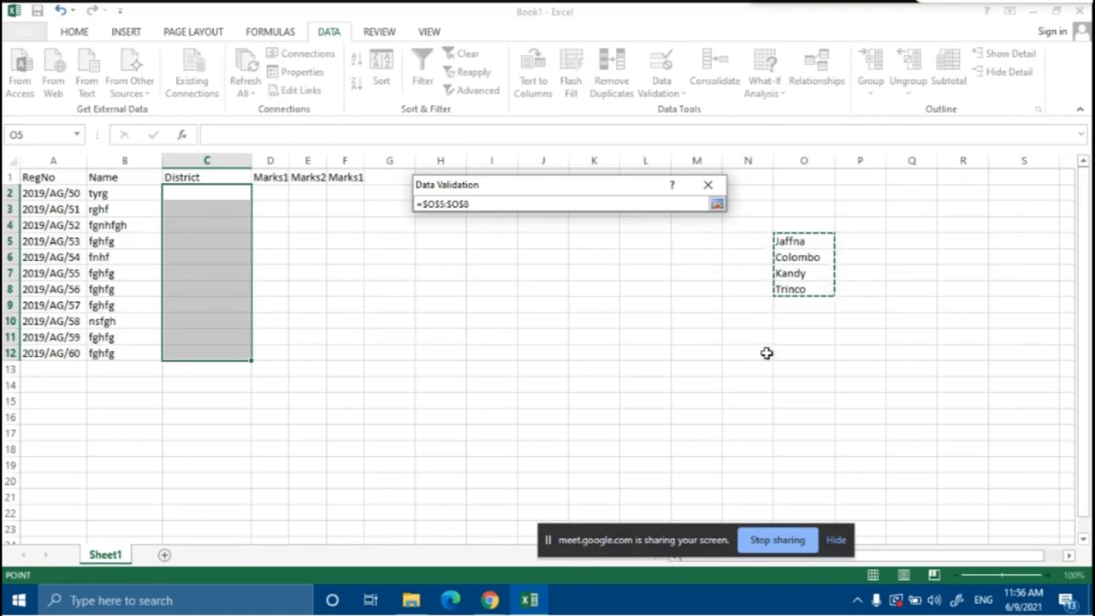
{"action": "left_click", "coordinate": [717, 203]}
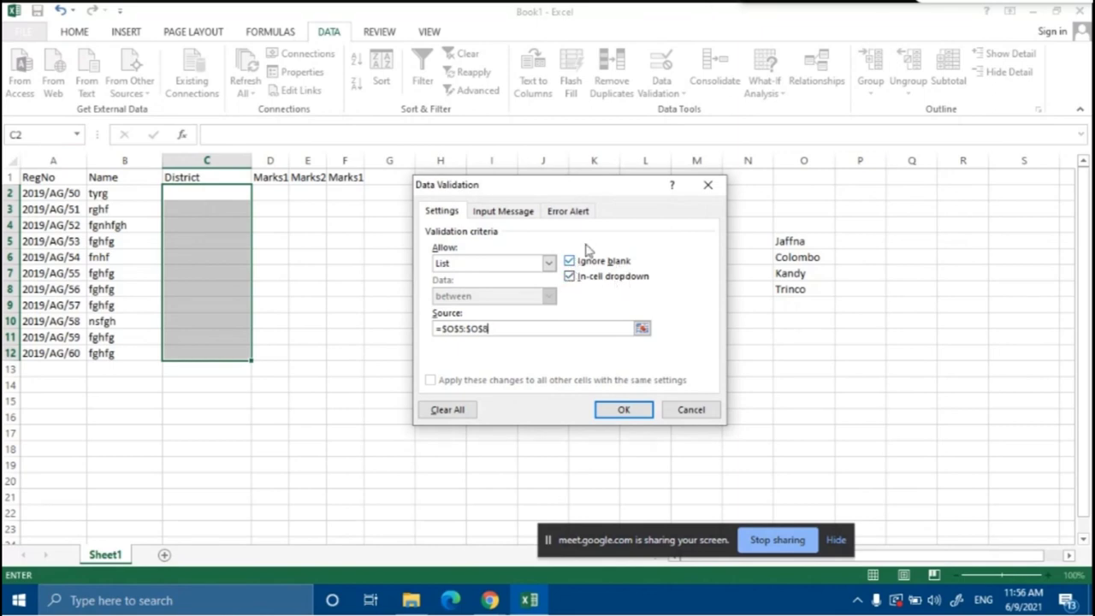
{"action": "left_click", "coordinate": [610, 410]}
{"action": "left_click", "coordinate": [432, 335]}
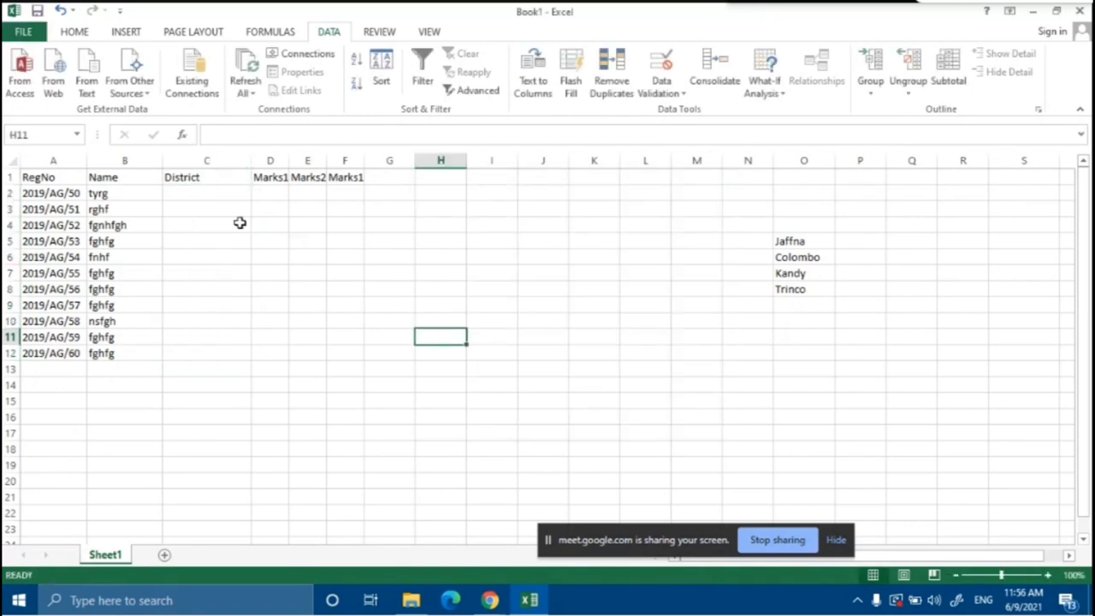
{"action": "left_click", "coordinate": [208, 197]}
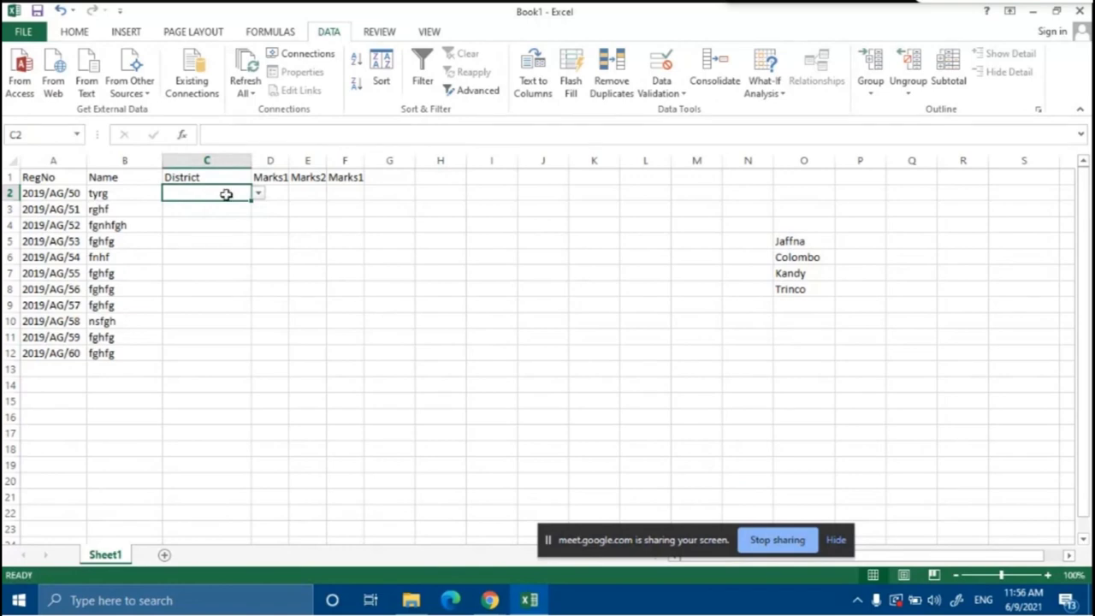
Pick Jaffna for C2 and Kandy for C3 from the district drop-down
{"action": "left_click", "coordinate": [258, 194]}
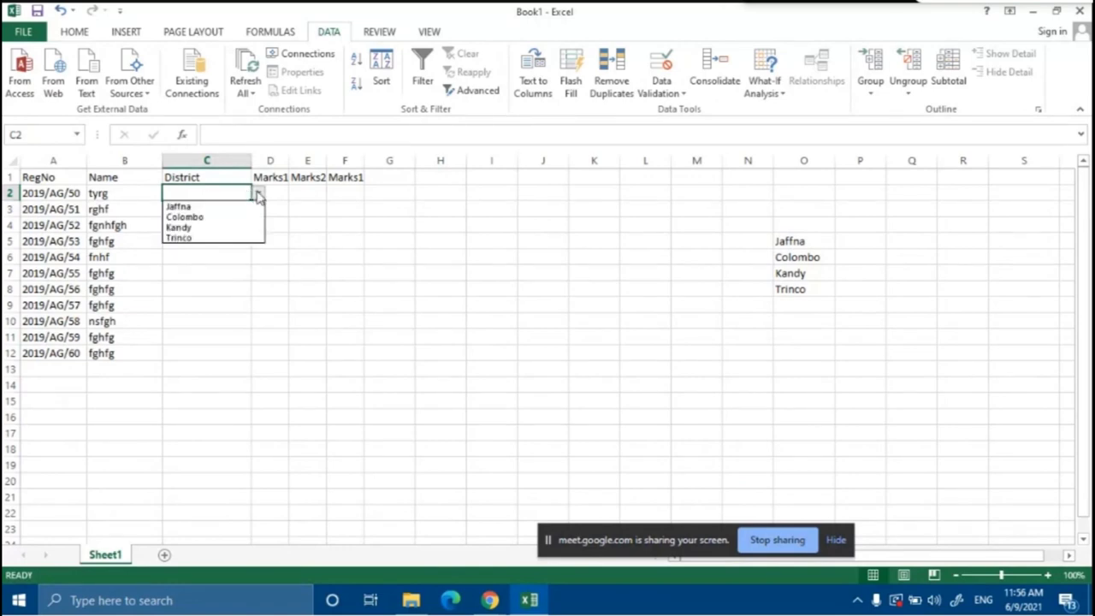
{"action": "left_click", "coordinate": [210, 207]}
{"action": "left_click", "coordinate": [246, 213]}
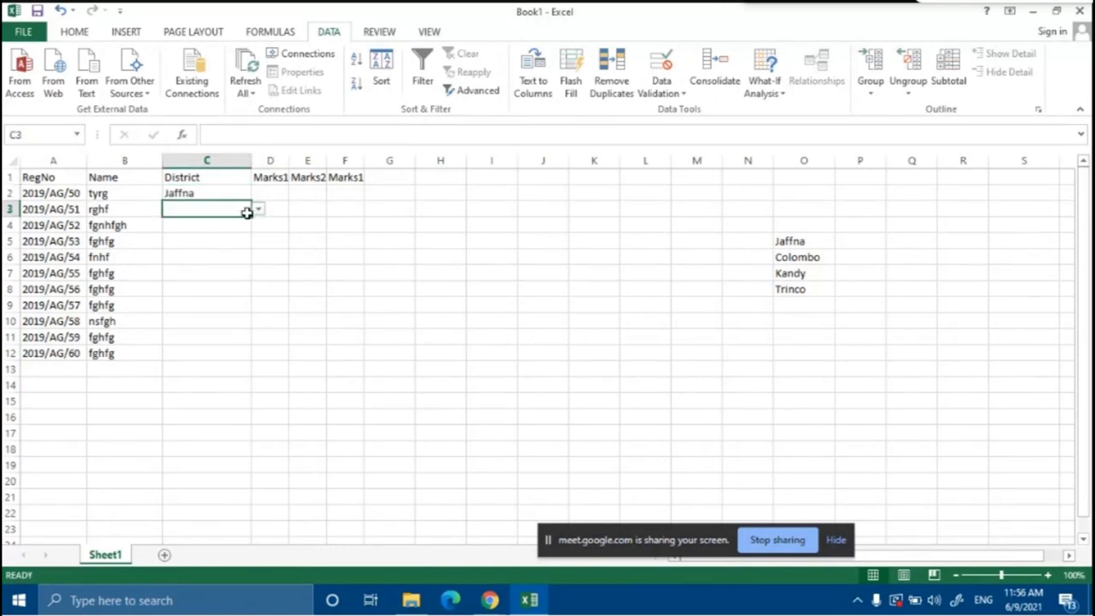
{"action": "left_click", "coordinate": [258, 209]}
{"action": "left_click", "coordinate": [227, 244]}
{"action": "left_click", "coordinate": [203, 229]}
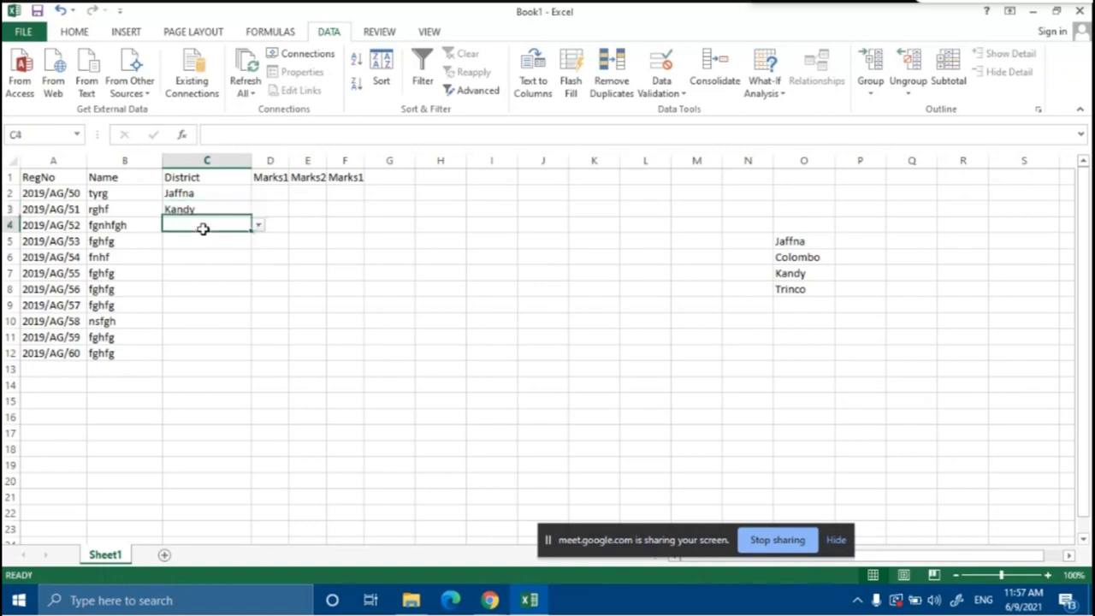
Test validation by typing the off-list district 'kokgodf' in C4, then discard the rejected entry
{"action": "type", "text": "kokgodfg"}
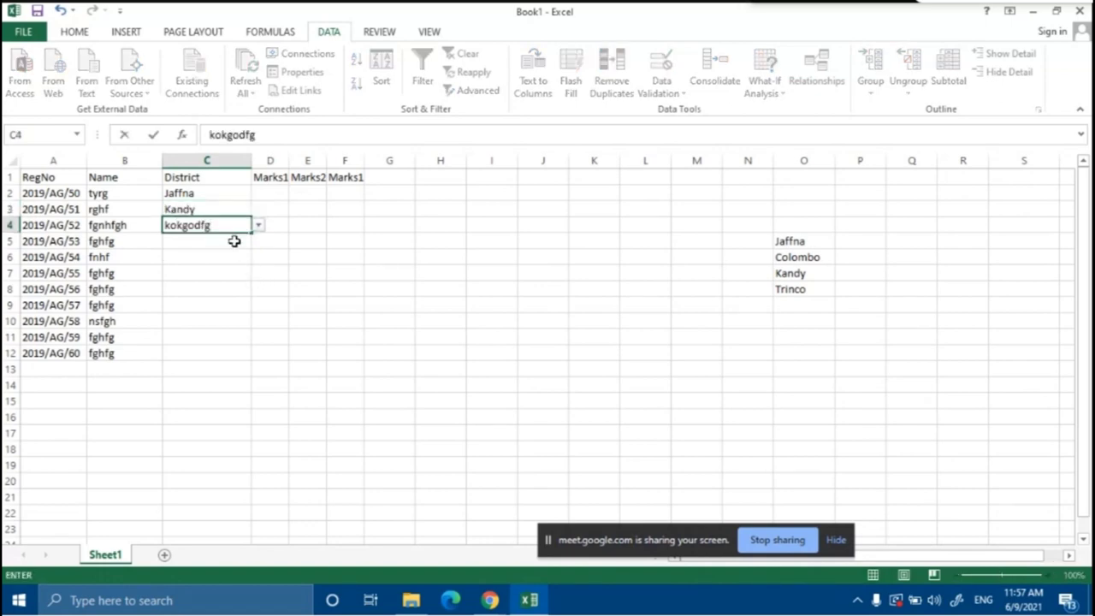
{"action": "left_click", "coordinate": [236, 247]}
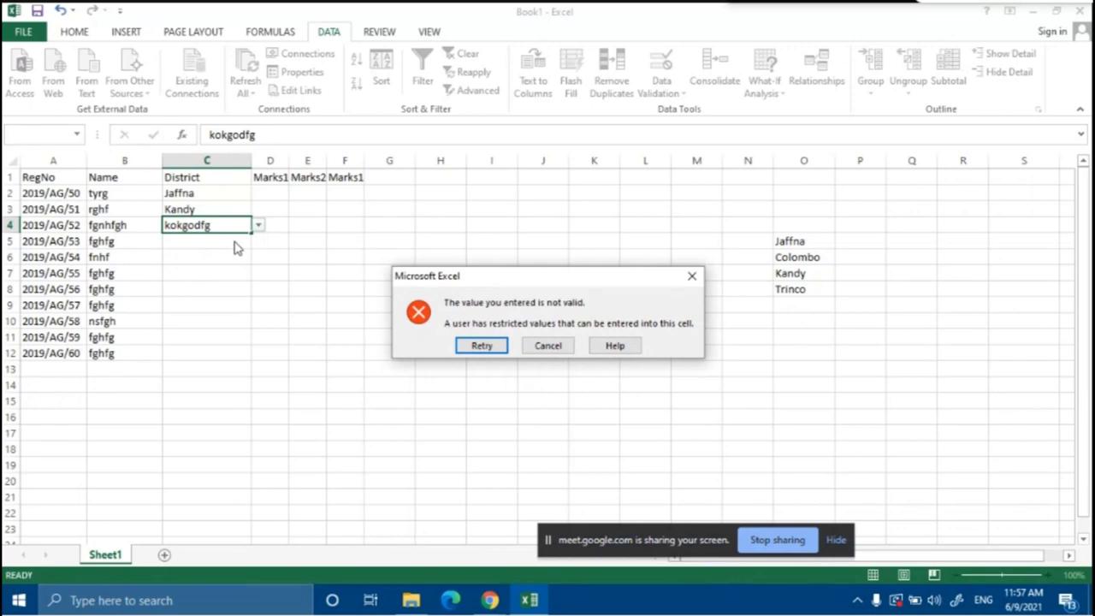
{"action": "left_click", "coordinate": [494, 342]}
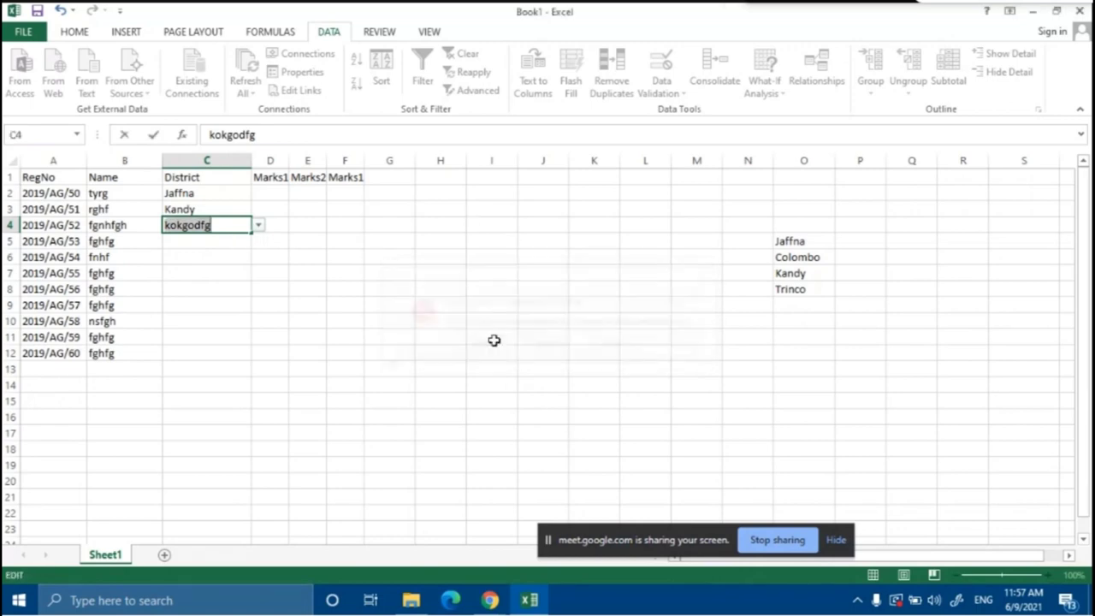
{"action": "left_click", "coordinate": [257, 231]}
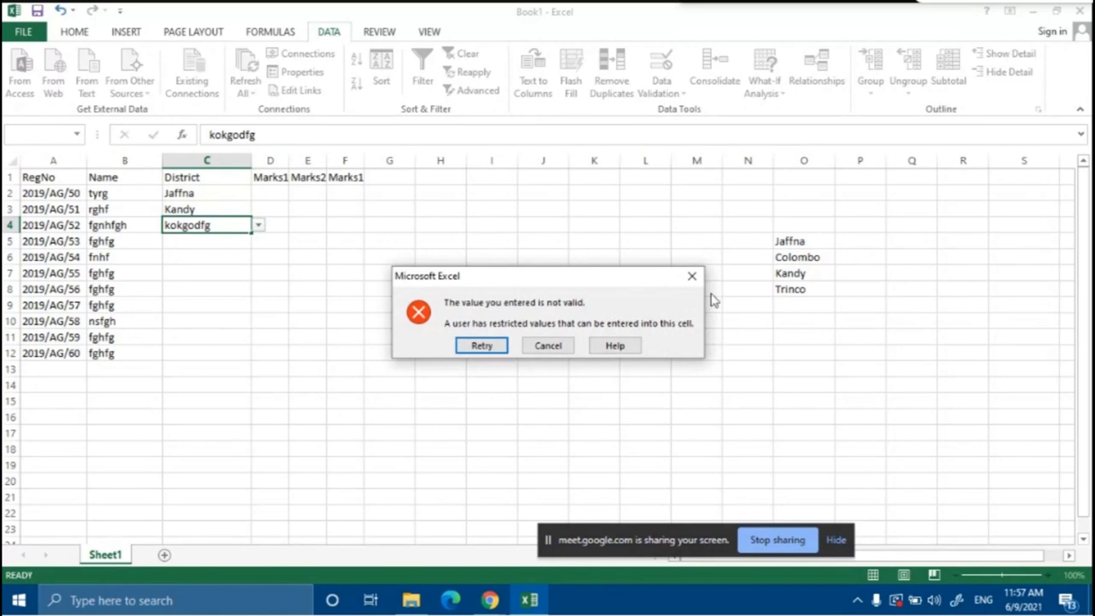
{"action": "left_click", "coordinate": [692, 276]}
{"action": "left_click", "coordinate": [598, 317]}
{"action": "left_click_drag", "start_coordinate": [226, 196], "coordinate": [219, 353]}
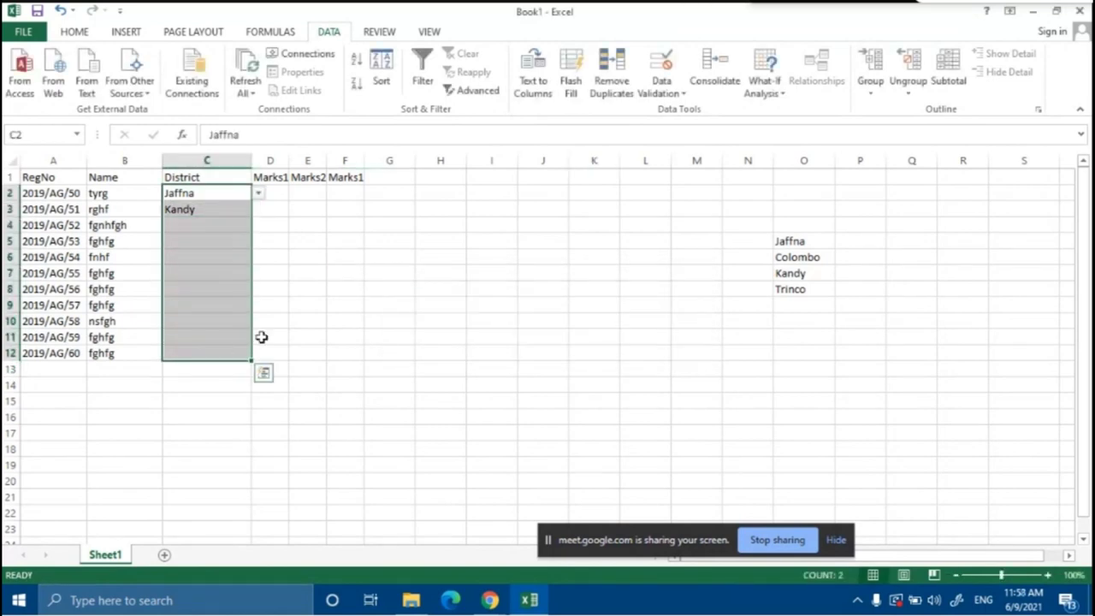
Give the District validation an error alert titled 'Input Error' reading 'You must select address from these list item only'
{"action": "left_click", "coordinate": [660, 94]}
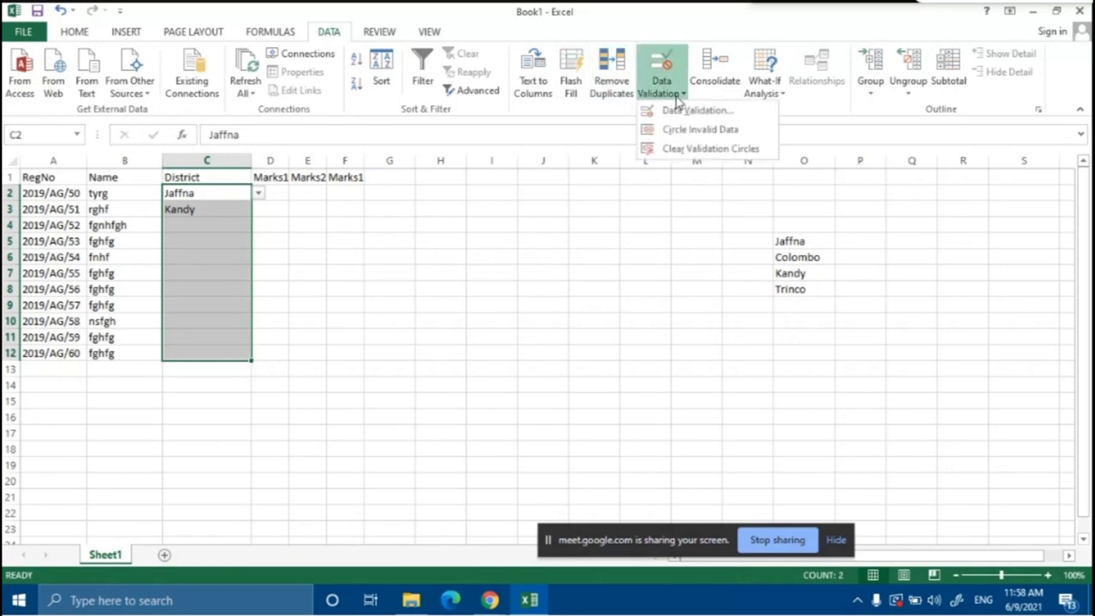
{"action": "left_click", "coordinate": [678, 112]}
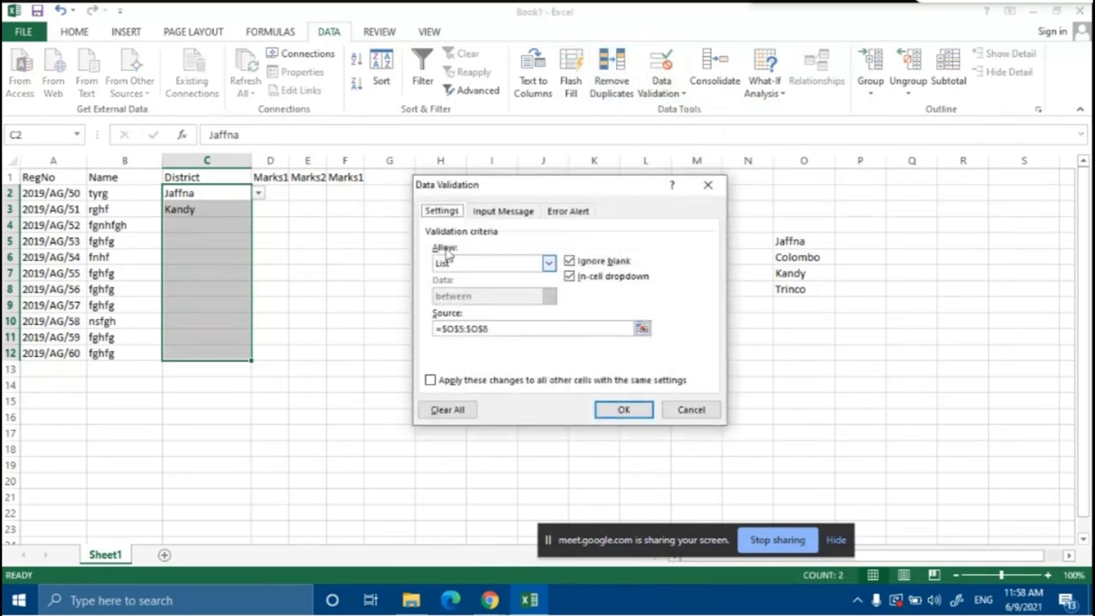
{"action": "left_click", "coordinate": [509, 212]}
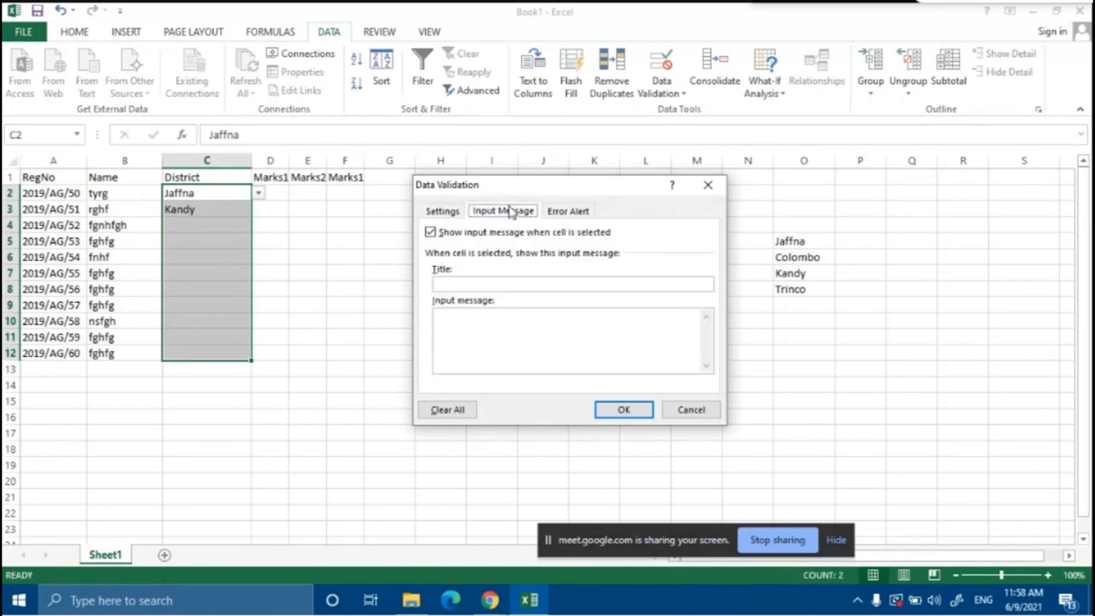
{"action": "left_click", "coordinate": [557, 213]}
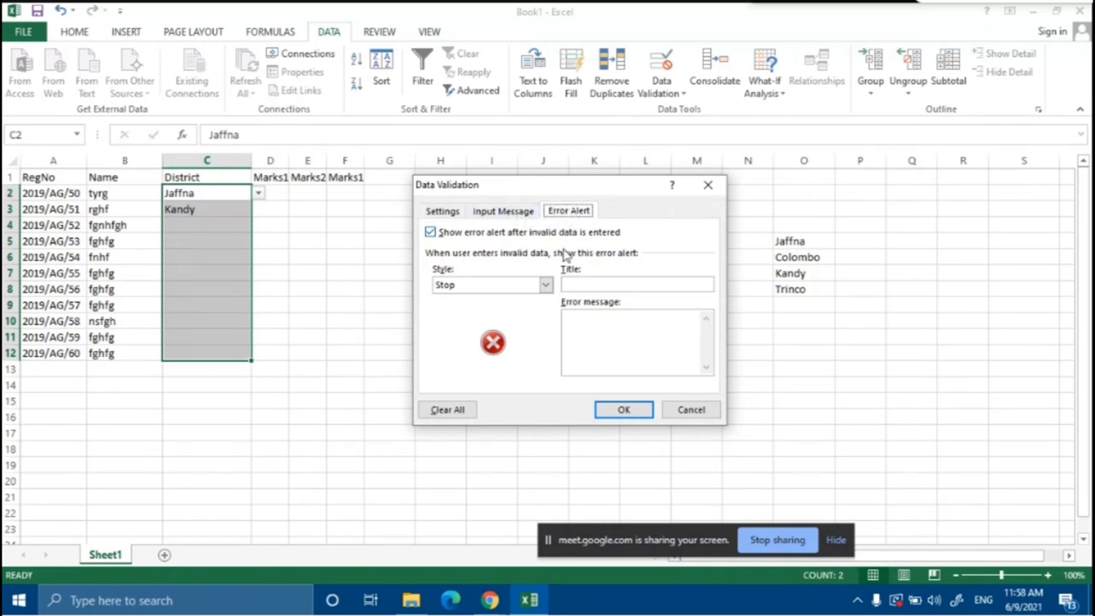
{"action": "left_click", "coordinate": [594, 285]}
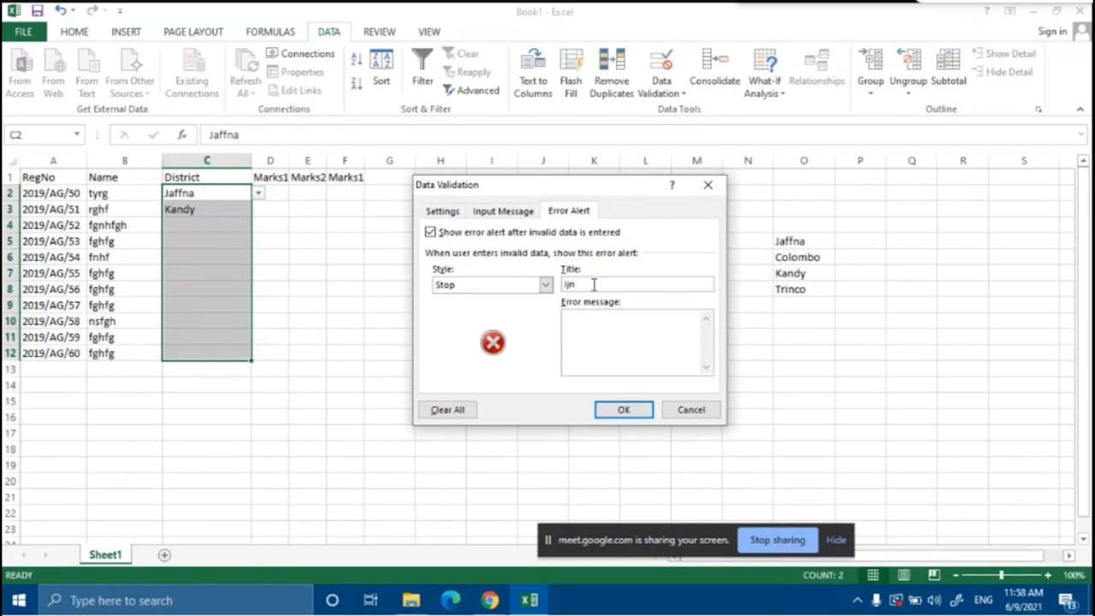
{"action": "key", "text": "BackSpace"}
{"action": "key", "text": "BackSpace"}
{"action": "left_click", "coordinate": [578, 314]}
{"action": "type", "text": "Vou must select"}
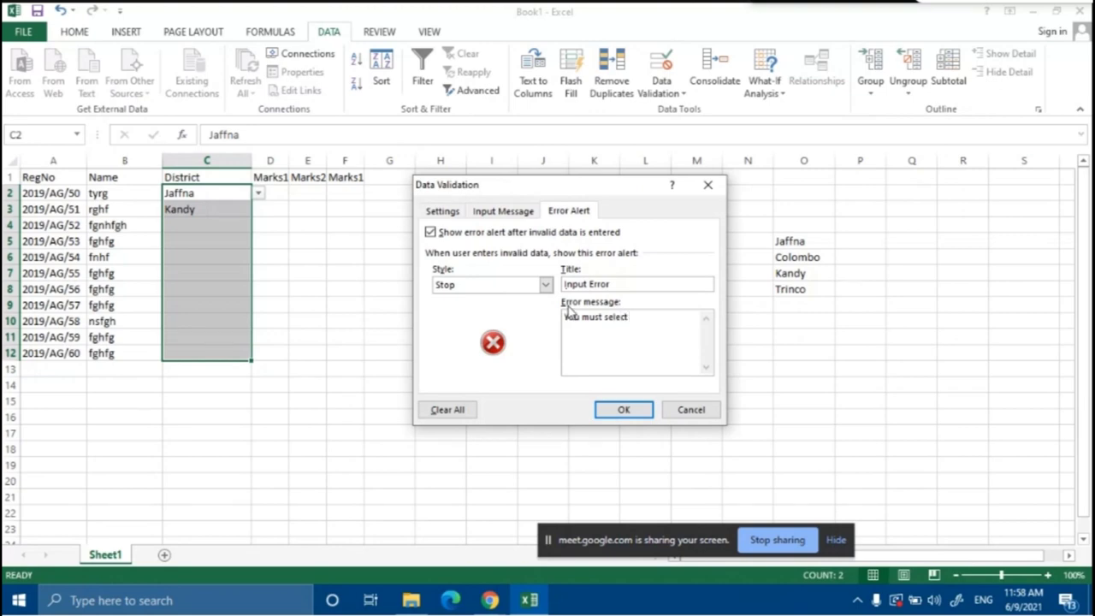
{"action": "type", "text": " address from these list"}
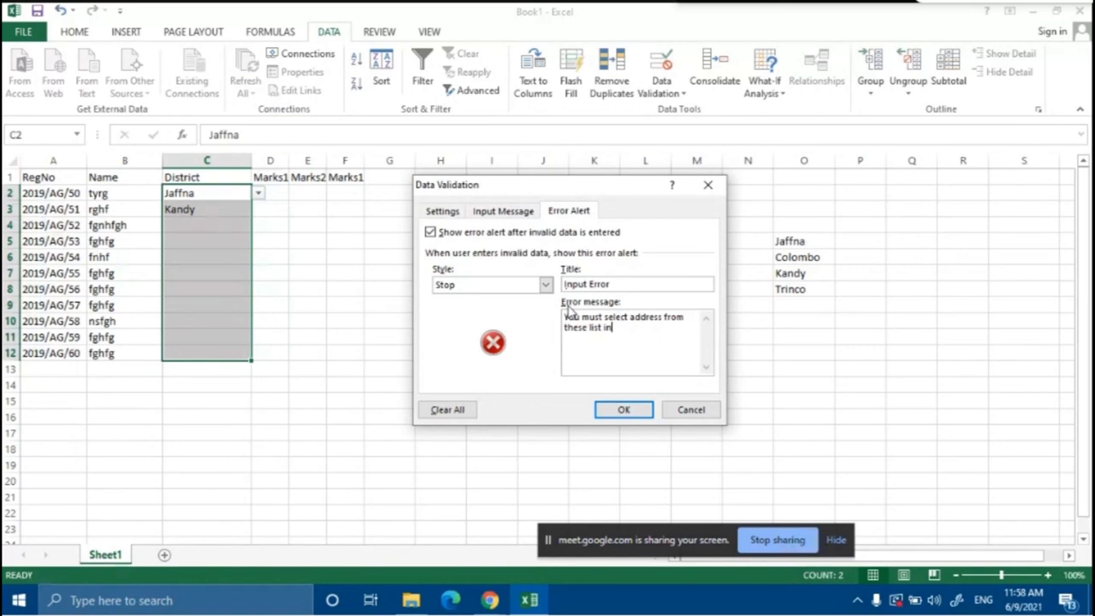
{"action": "type", "text": " item only"}
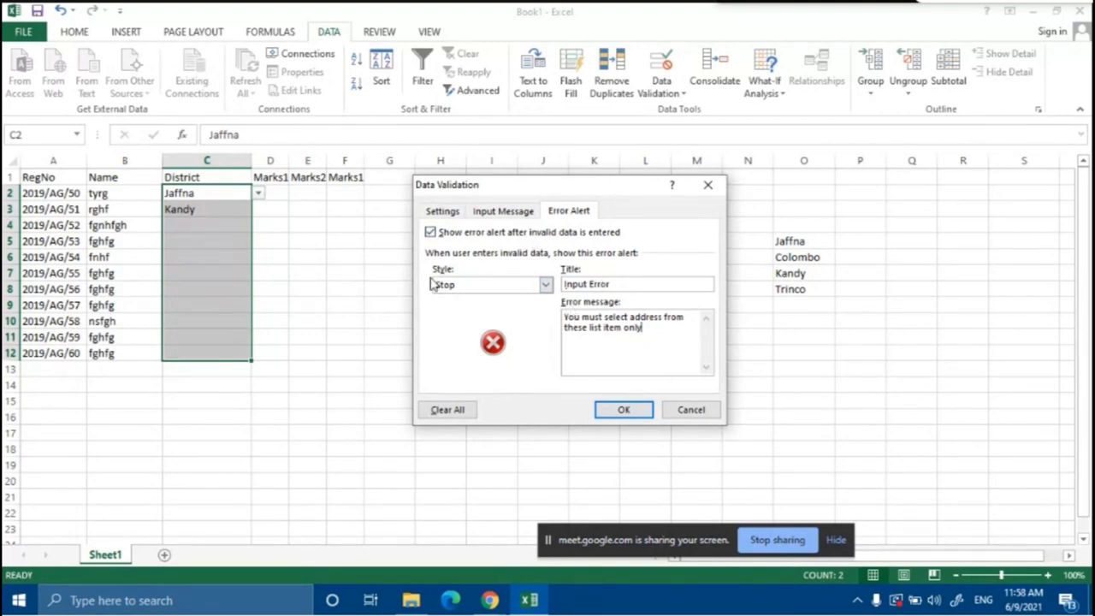
Compare the Warning and Information alert styles, settle on Stop, and apply the alert
{"action": "left_click", "coordinate": [544, 285]}
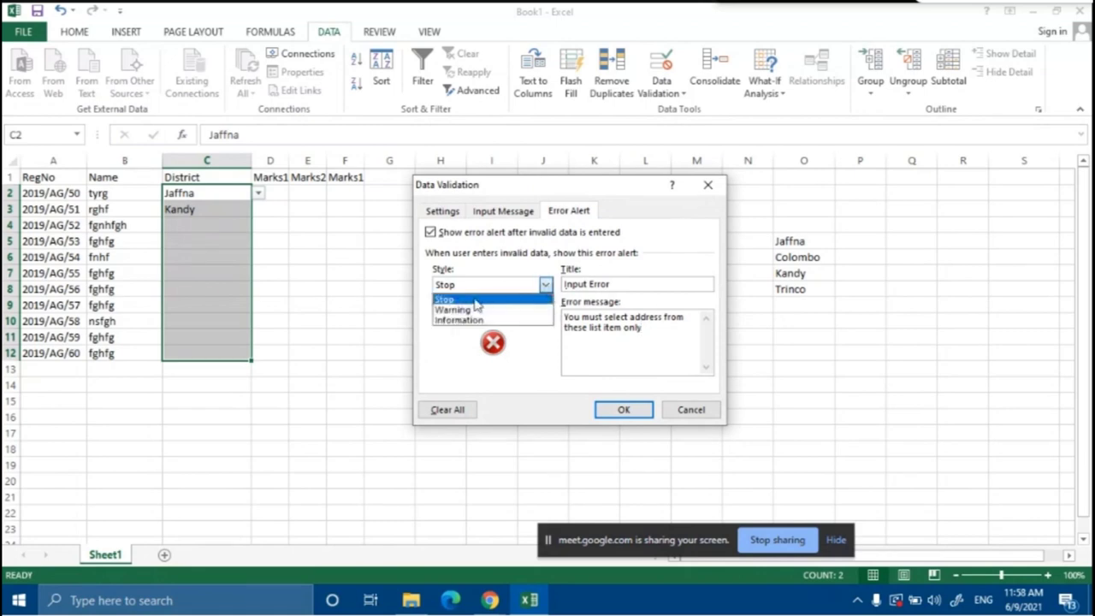
{"action": "left_click", "coordinate": [477, 310]}
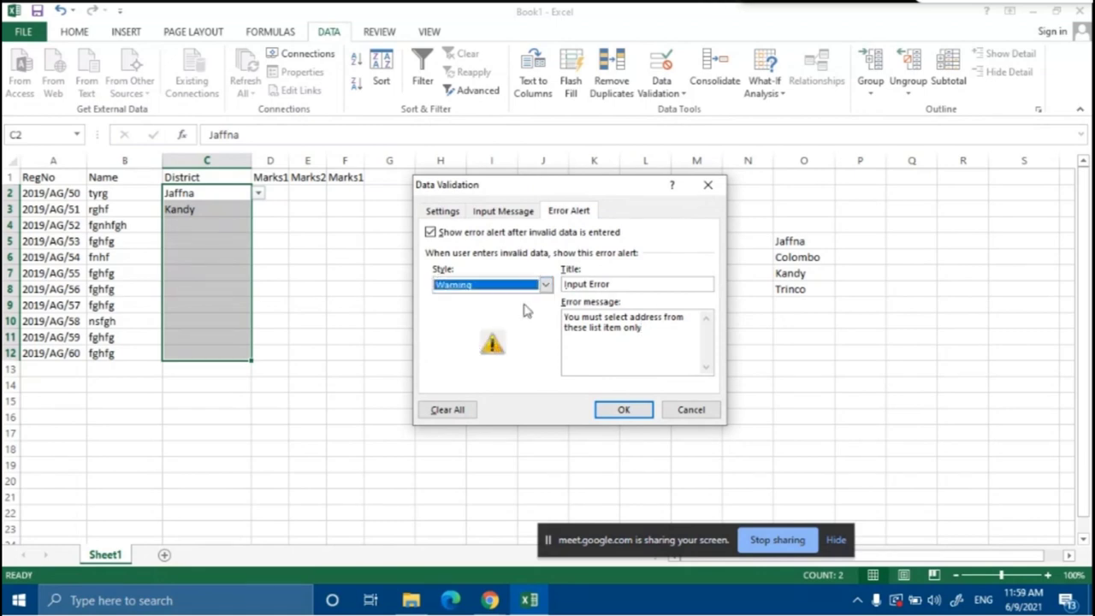
{"action": "left_click", "coordinate": [544, 285]}
{"action": "left_click", "coordinate": [523, 321]}
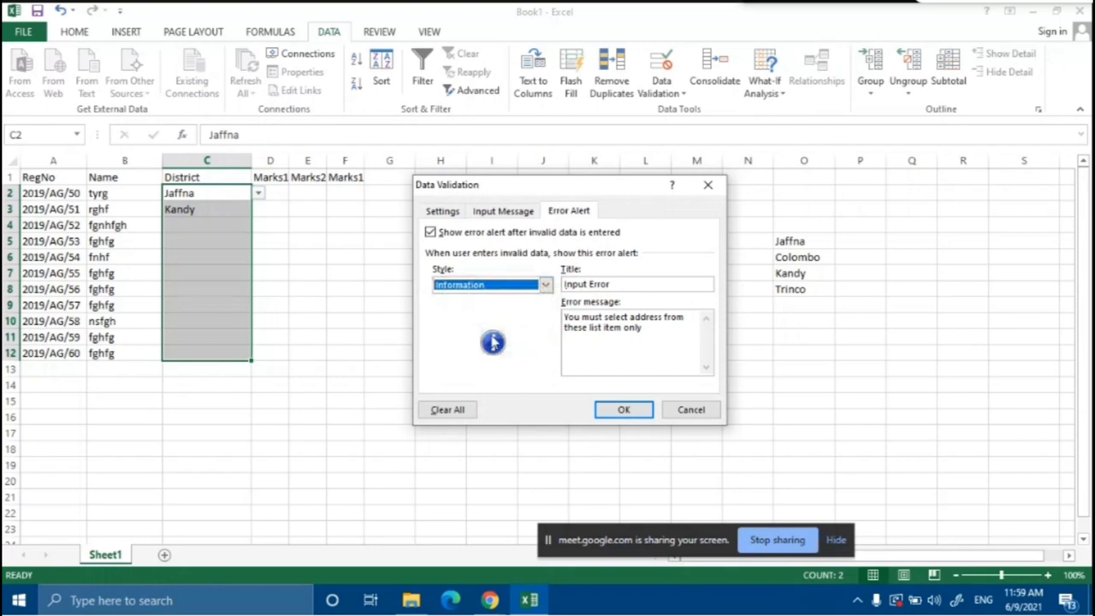
{"action": "left_click", "coordinate": [545, 285]}
{"action": "left_click", "coordinate": [521, 301]}
{"action": "left_click", "coordinate": [545, 283]}
{"action": "left_click", "coordinate": [511, 308]}
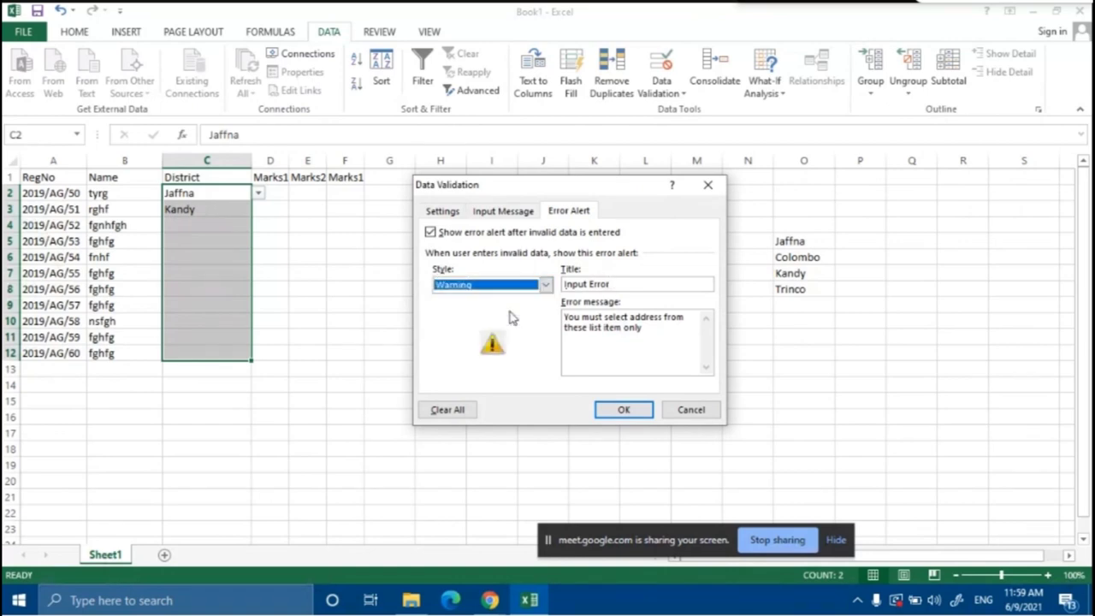
{"action": "left_click", "coordinate": [545, 284]}
{"action": "left_click", "coordinate": [523, 294]}
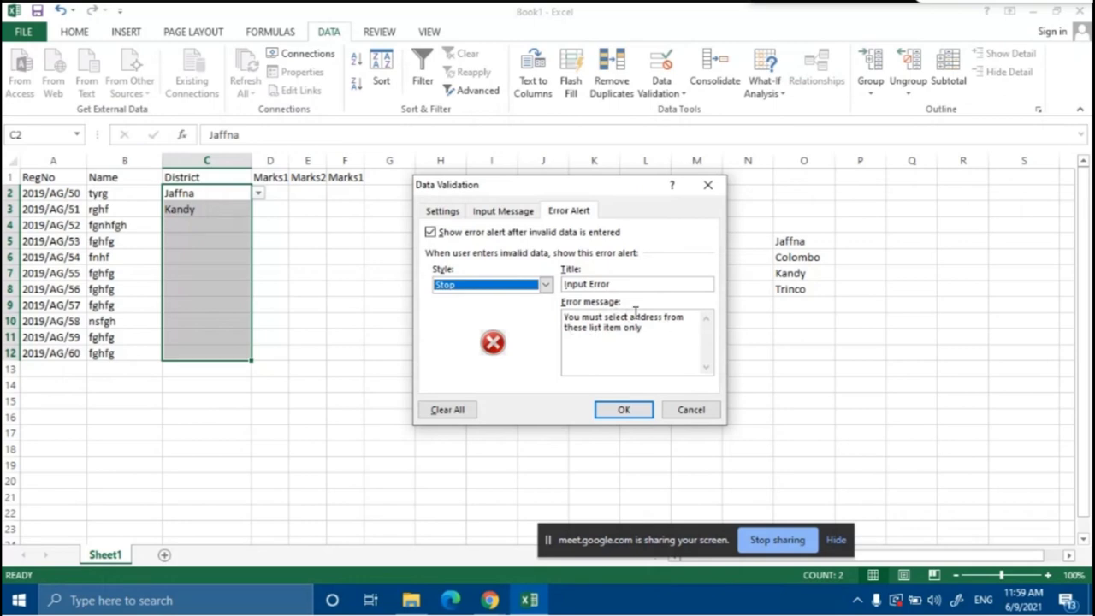
{"action": "left_click", "coordinate": [606, 410]}
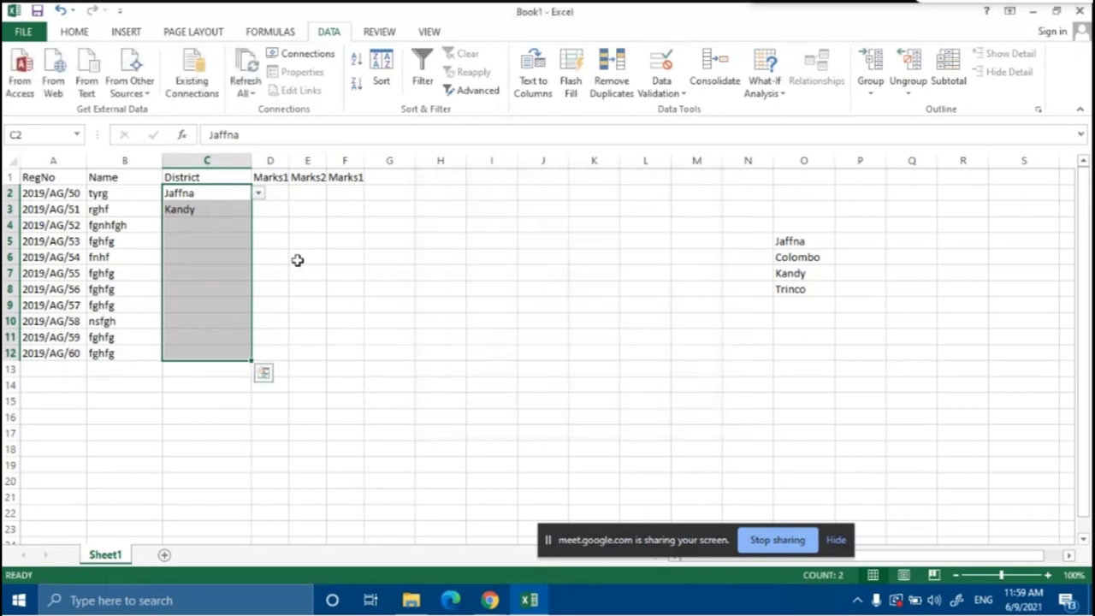
{"action": "left_click", "coordinate": [216, 223]}
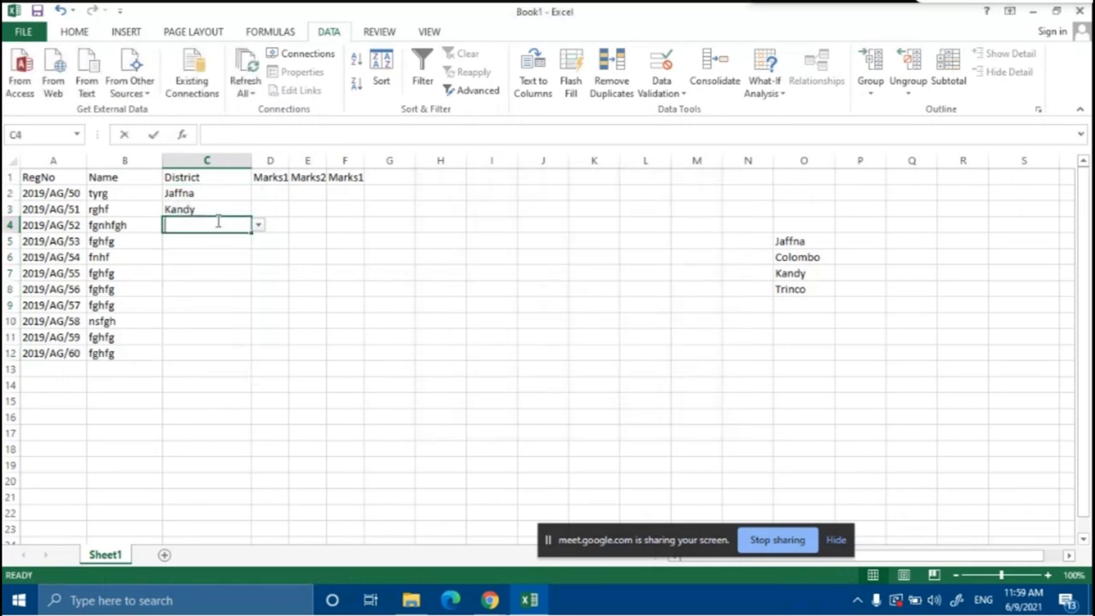
{"action": "type", "text": "asdfgdgdf"}
{"action": "key", "text": "Return"}
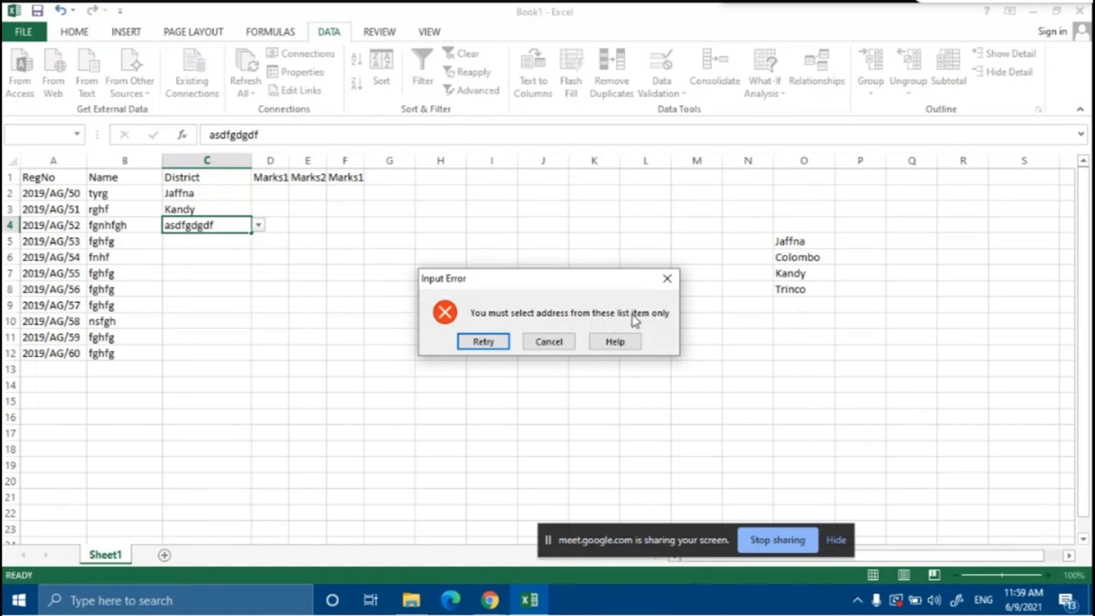
{"action": "left_click", "coordinate": [552, 342]}
{"action": "left_click", "coordinate": [212, 254]}
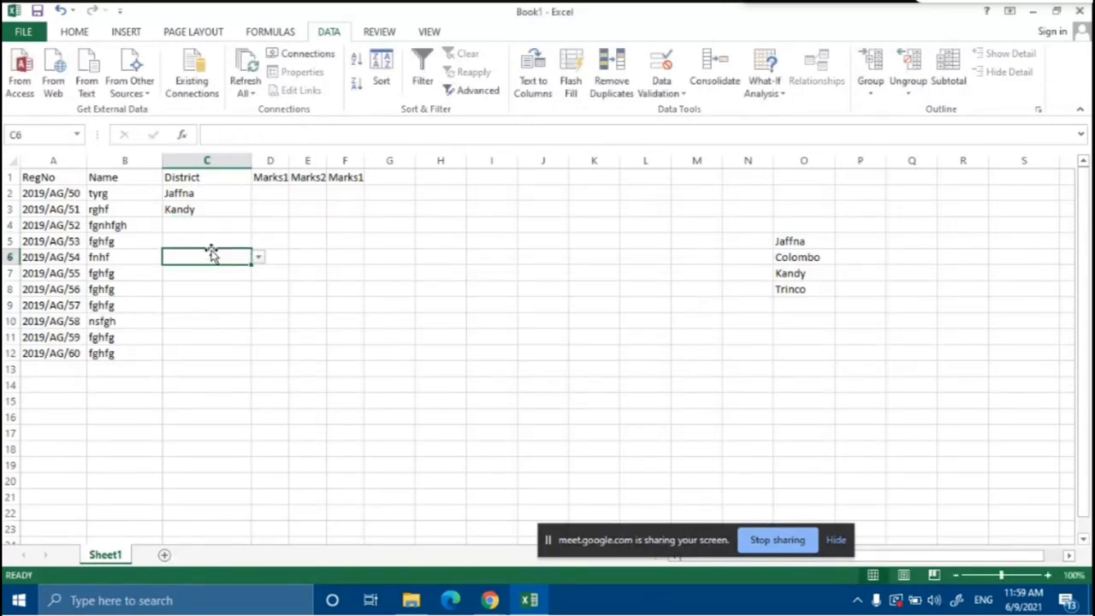
{"action": "left_click", "coordinate": [214, 226]}
{"action": "left_click_drag", "start_coordinate": [215, 194], "coordinate": [215, 349]}
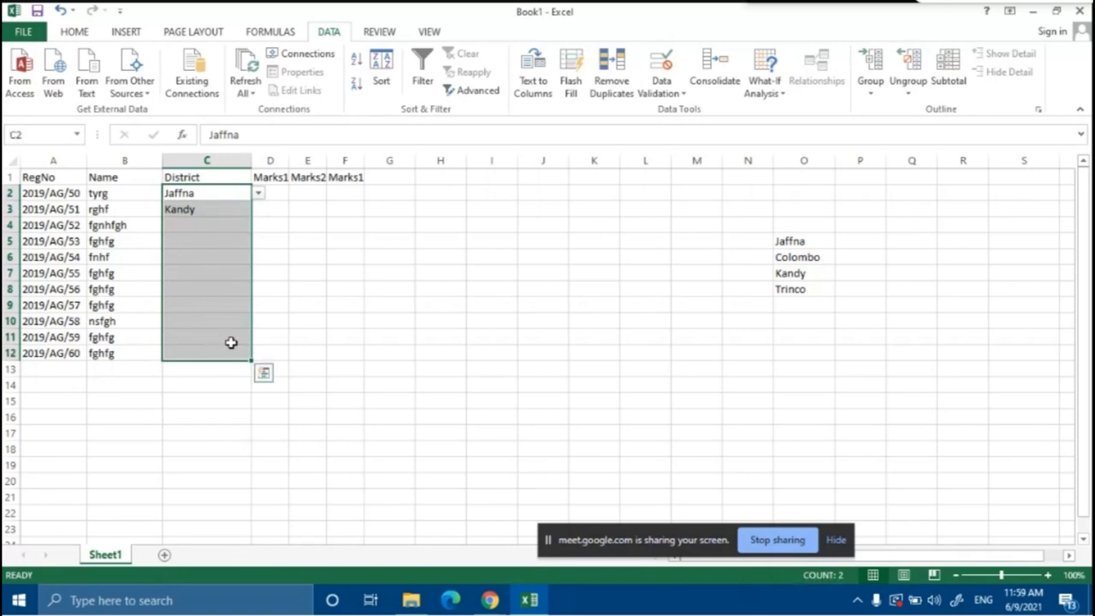
Choose districts from the drop-down for C4 to C8: Kandy, Colombo, Kandy, Jaffna, Jaffna
{"action": "left_click", "coordinate": [335, 322]}
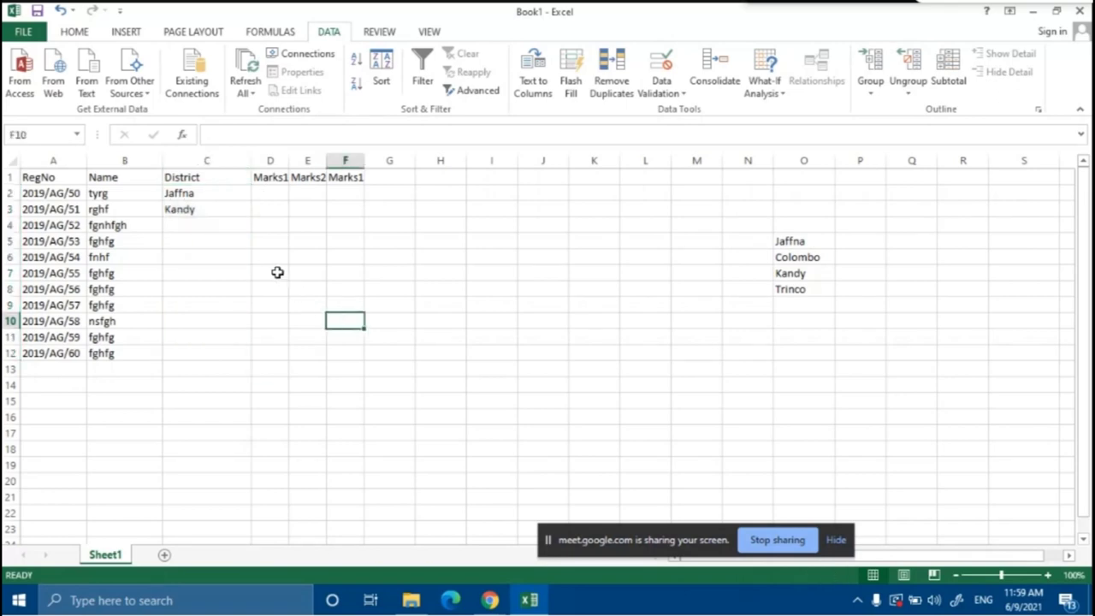
{"action": "left_click", "coordinate": [225, 230]}
{"action": "left_click", "coordinate": [258, 226]}
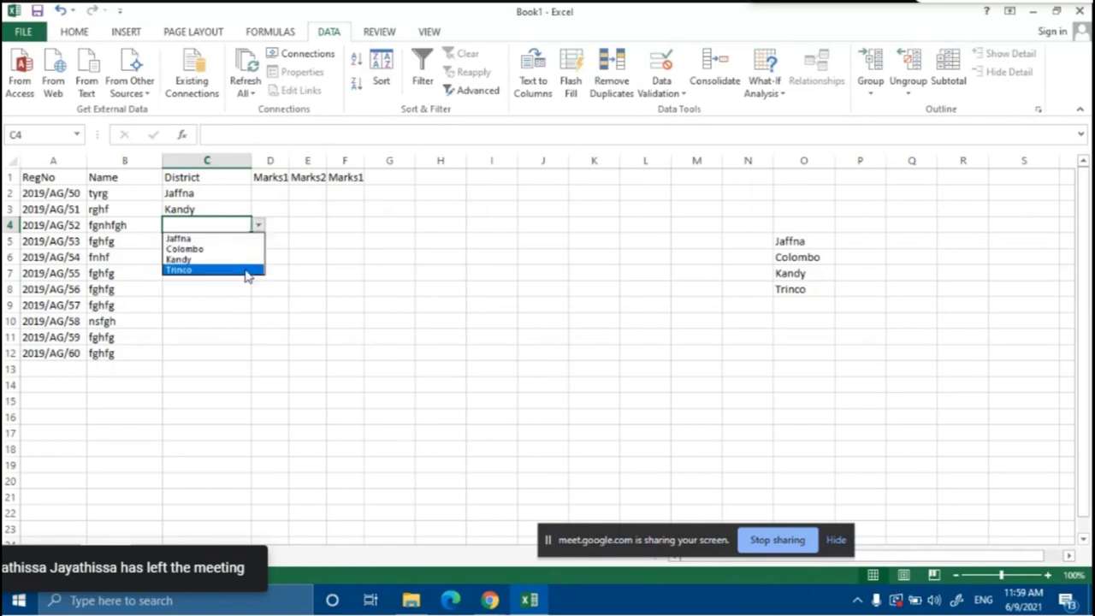
{"action": "left_click", "coordinate": [242, 258]}
{"action": "left_click", "coordinate": [225, 248]}
{"action": "left_click", "coordinate": [261, 247]}
{"action": "left_click", "coordinate": [220, 263]}
{"action": "left_click", "coordinate": [215, 256]}
{"action": "left_click", "coordinate": [257, 257]}
{"action": "left_click", "coordinate": [208, 291]}
{"action": "left_click", "coordinate": [226, 275]}
{"action": "left_click", "coordinate": [259, 273]}
{"action": "left_click", "coordinate": [214, 286]}
{"action": "left_click", "coordinate": [215, 293]}
{"action": "left_click", "coordinate": [257, 289]}
{"action": "left_click", "coordinate": [214, 303]}
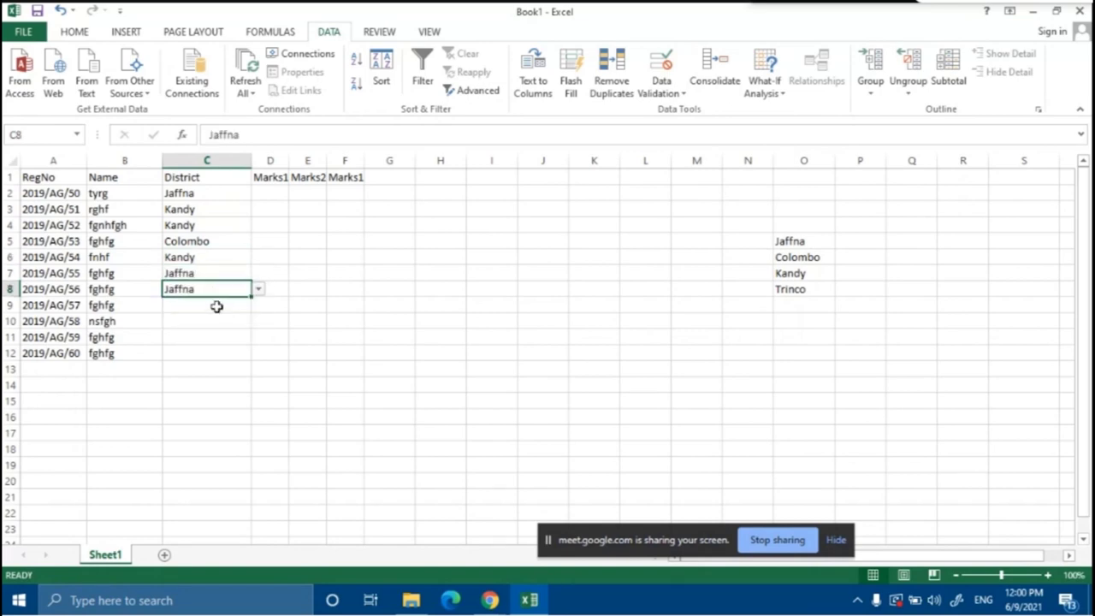
Choose districts from the drop-down for C9 to C12: Kandy, Colombo, Trinco, Colombo
{"action": "left_click", "coordinate": [215, 305]}
{"action": "left_click", "coordinate": [258, 306]}
{"action": "left_click", "coordinate": [199, 336]}
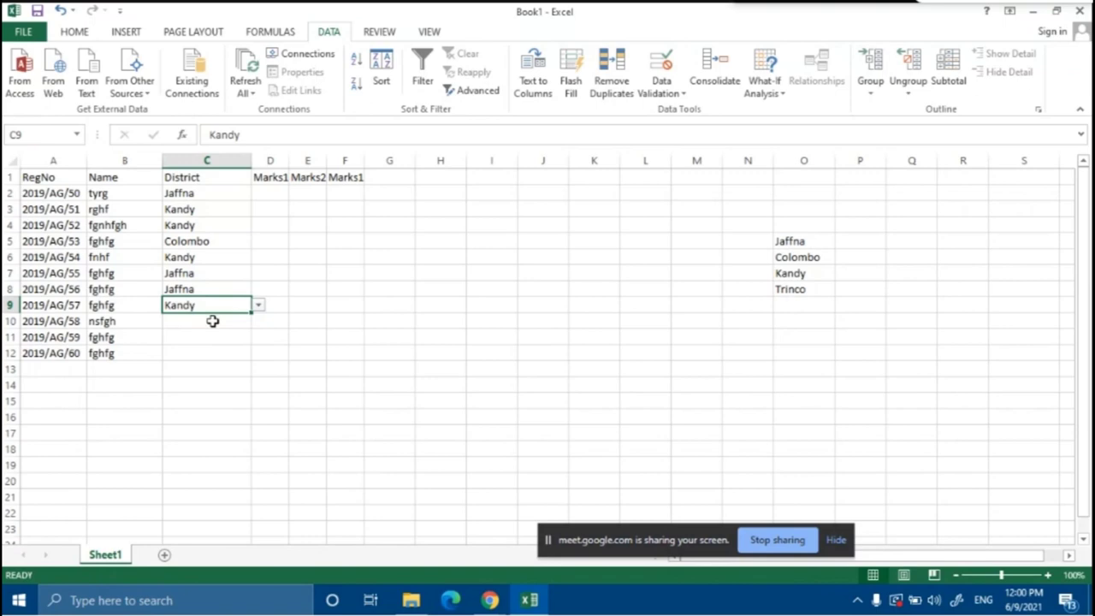
{"action": "left_click", "coordinate": [212, 321]}
{"action": "left_click", "coordinate": [258, 321]}
{"action": "left_click", "coordinate": [225, 342]}
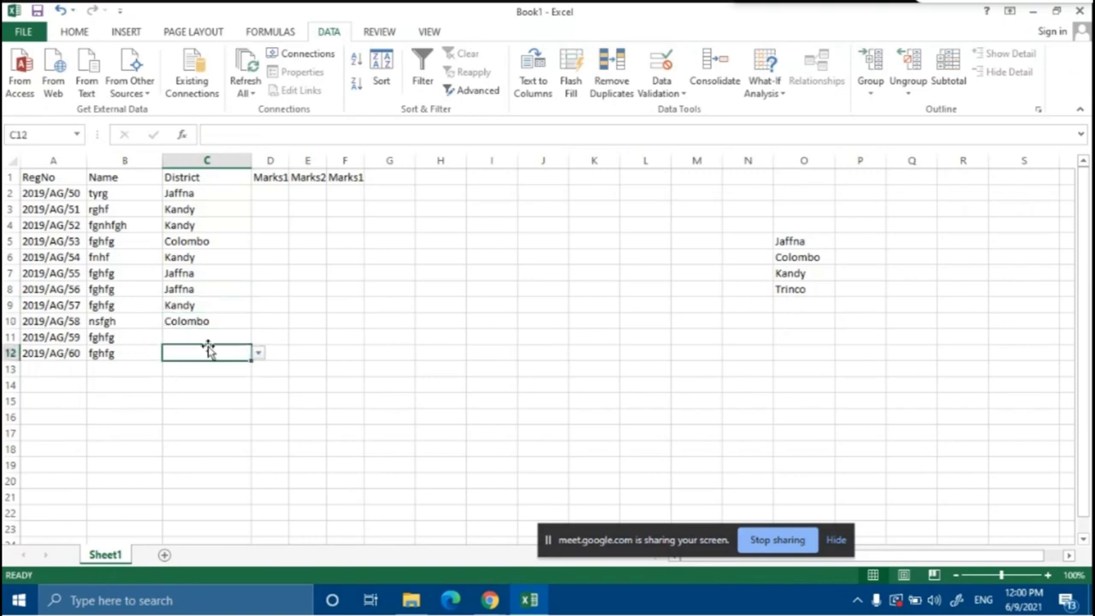
{"action": "left_click", "coordinate": [257, 337]}
{"action": "left_click", "coordinate": [181, 382]}
{"action": "left_click", "coordinate": [193, 355]}
{"action": "left_click", "coordinate": [257, 352]}
{"action": "left_click", "coordinate": [226, 377]}
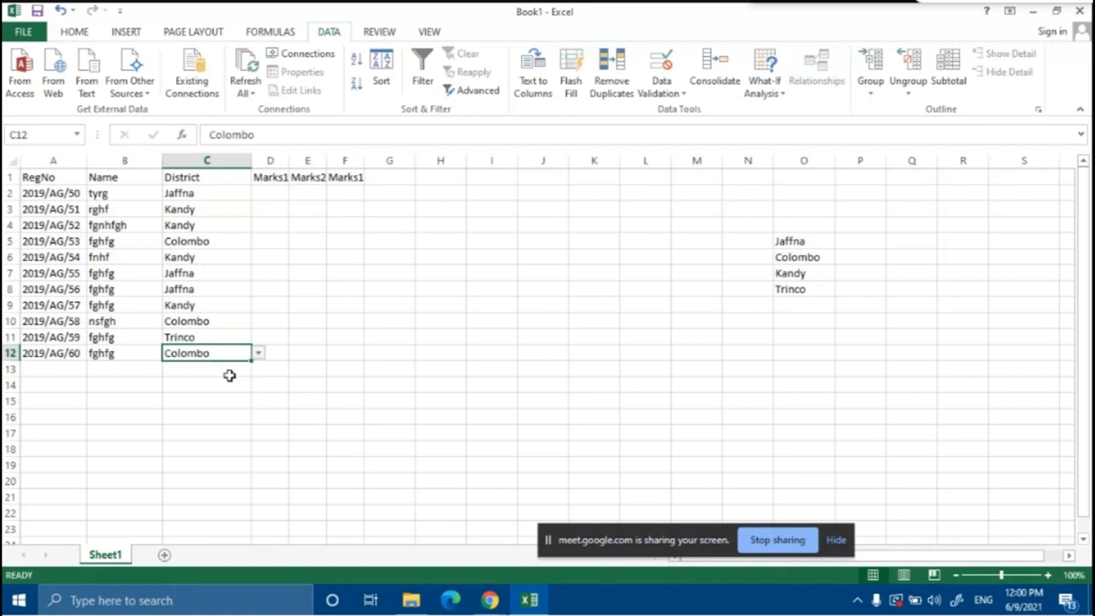
{"action": "left_click", "coordinate": [308, 368]}
{"action": "left_click", "coordinate": [278, 198]}
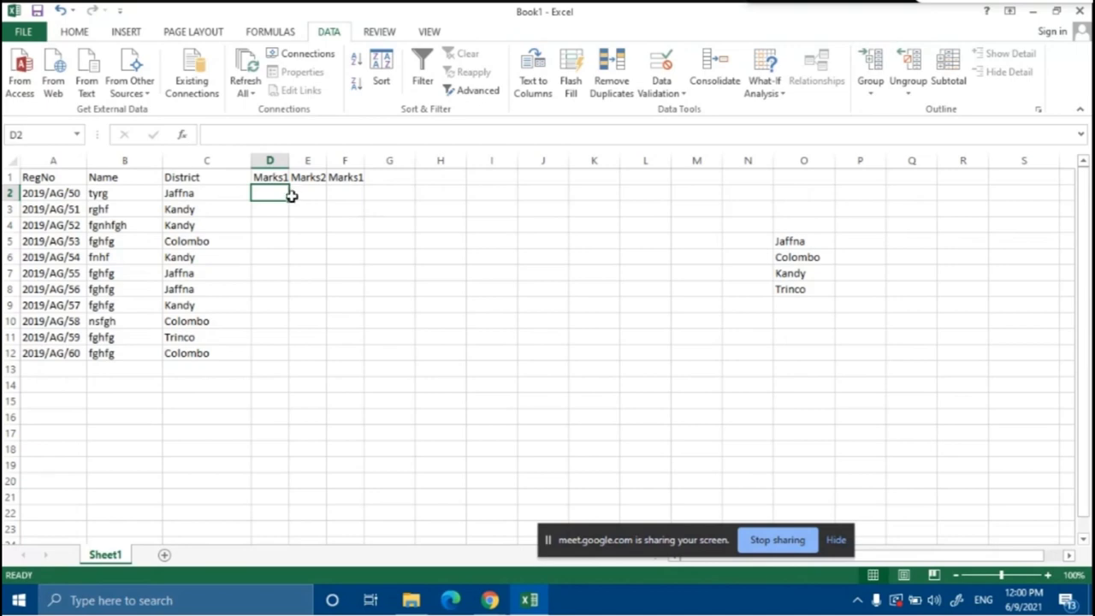
{"action": "left_click", "coordinate": [330, 216]}
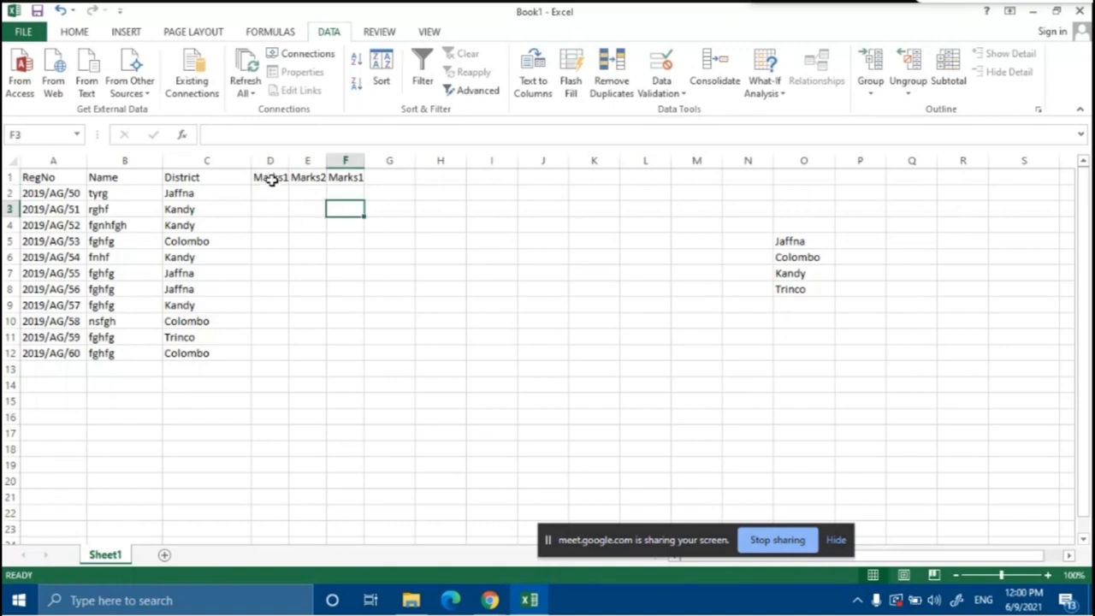
{"action": "left_click_drag", "start_coordinate": [265, 191], "coordinate": [344, 355]}
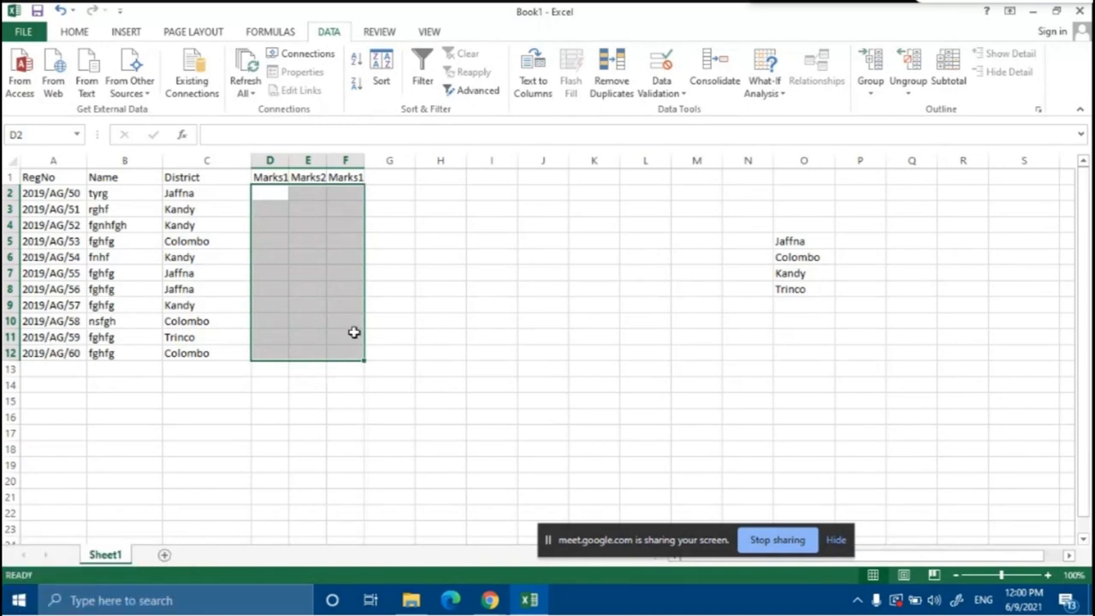
{"action": "left_click", "coordinate": [450, 255]}
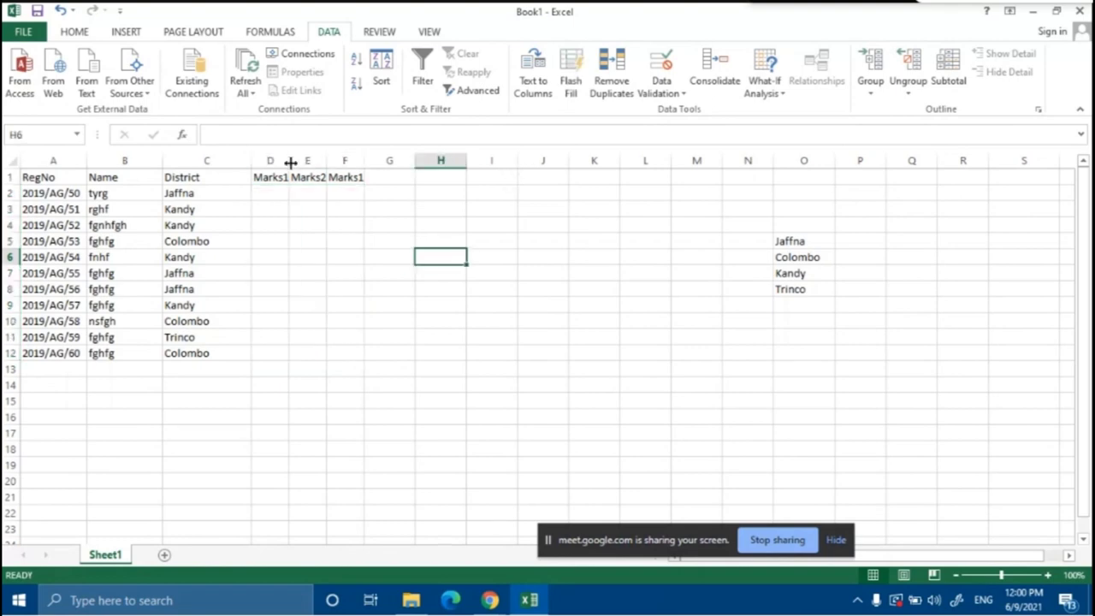
{"action": "left_click_drag", "start_coordinate": [272, 159], "coordinate": [342, 160]}
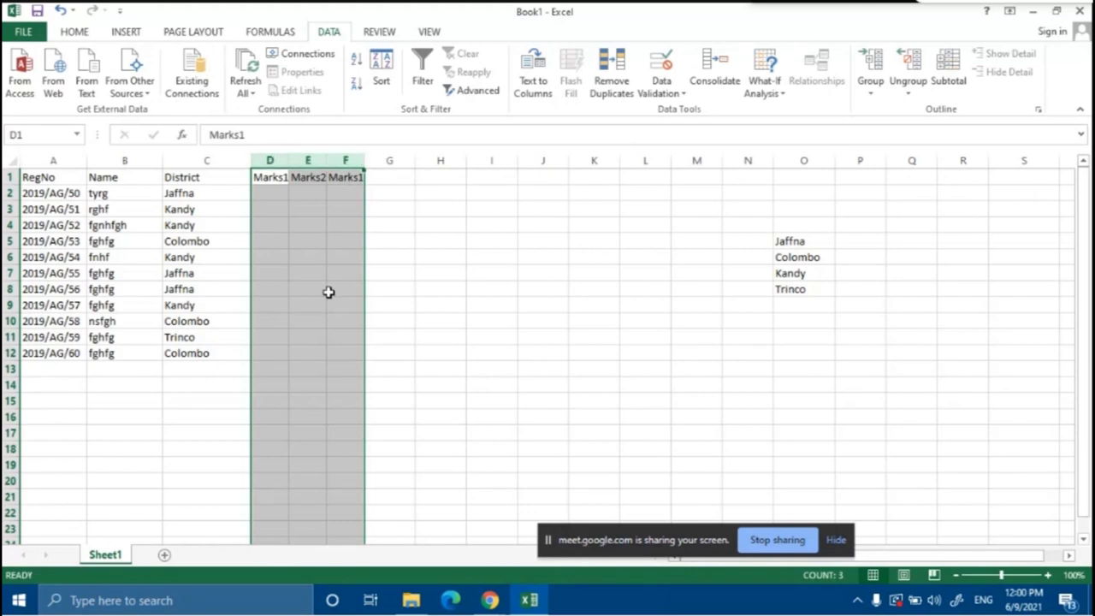
{"action": "scroll", "coordinate": [328, 290], "scroll_direction": "down", "scroll_amount": 20}
{"action": "scroll", "coordinate": [316, 339], "scroll_direction": "down", "scroll_amount": 20}
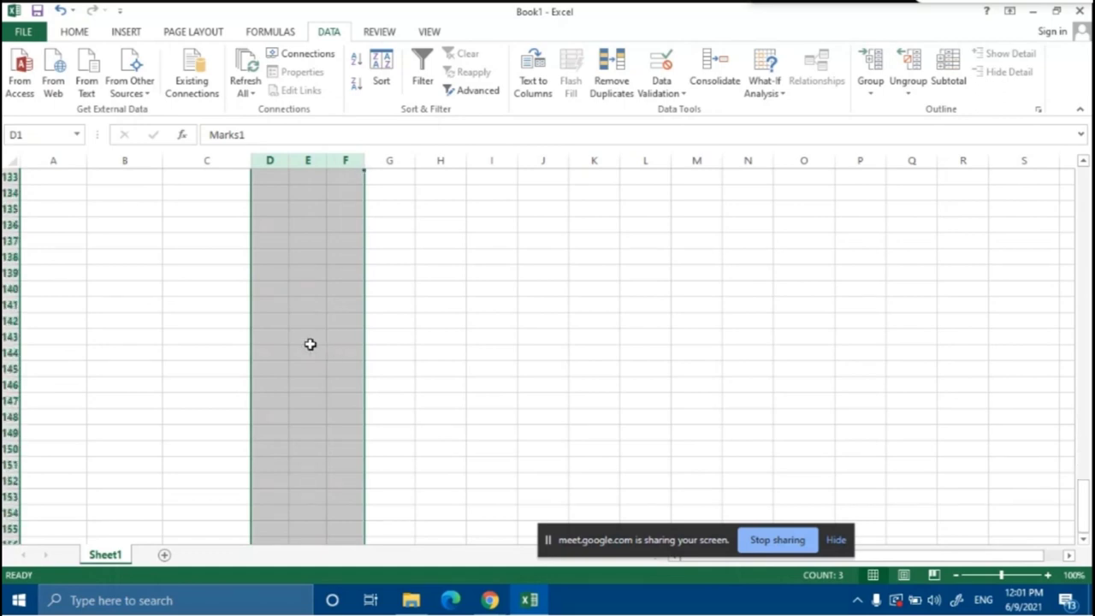
{"action": "scroll", "coordinate": [309, 344], "scroll_direction": "up", "scroll_amount": 20}
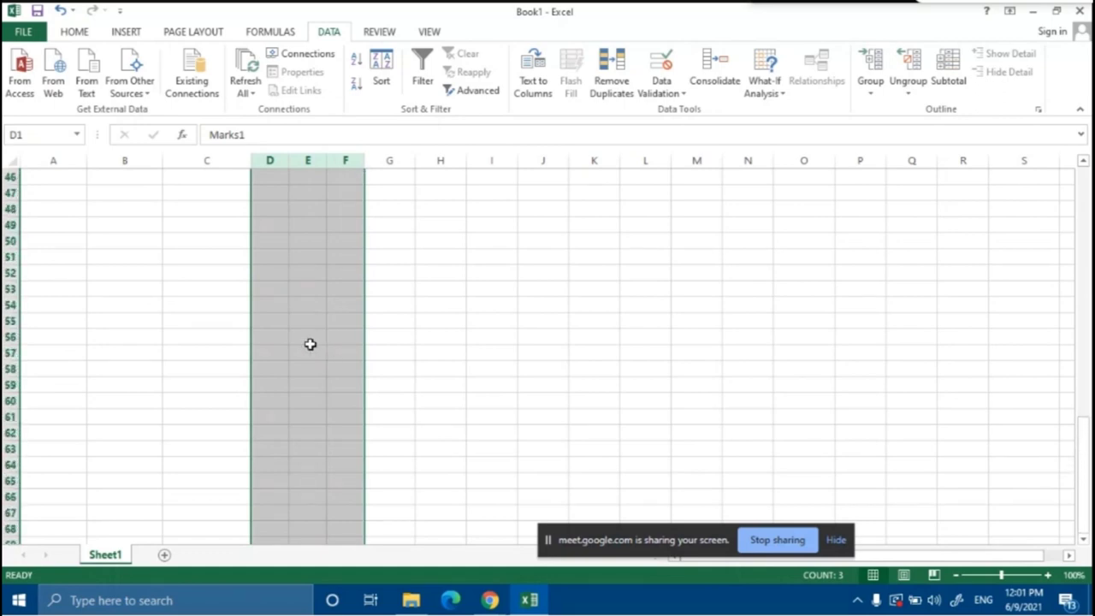
{"action": "scroll", "coordinate": [310, 344], "scroll_direction": "up", "scroll_amount": 6}
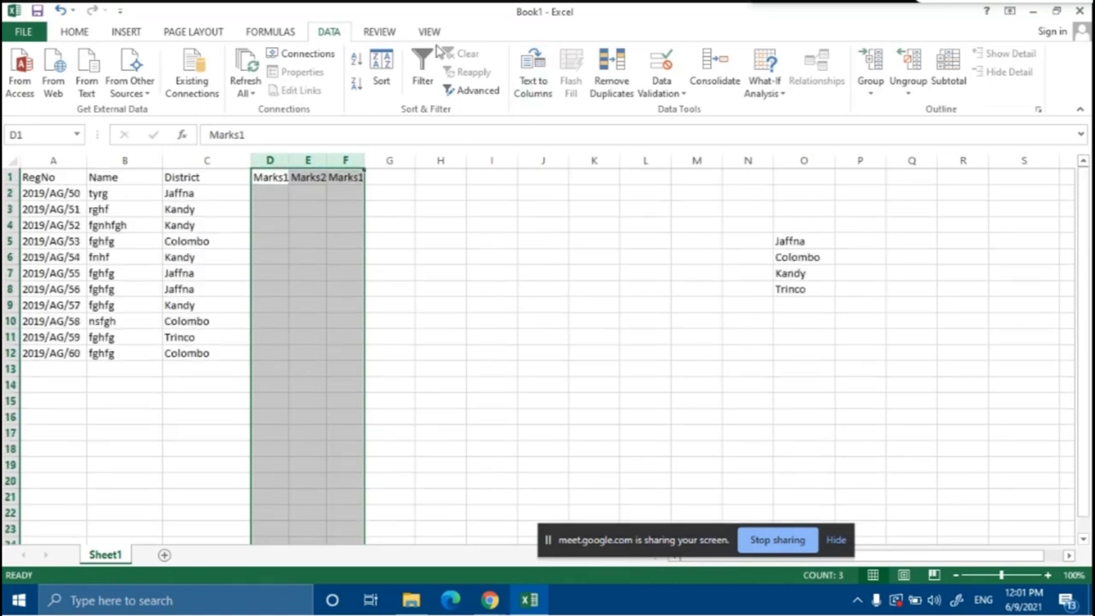
Set the marks validation to allow whole numbers between minimum 0 and maximum 100
{"action": "left_click", "coordinate": [675, 90]}
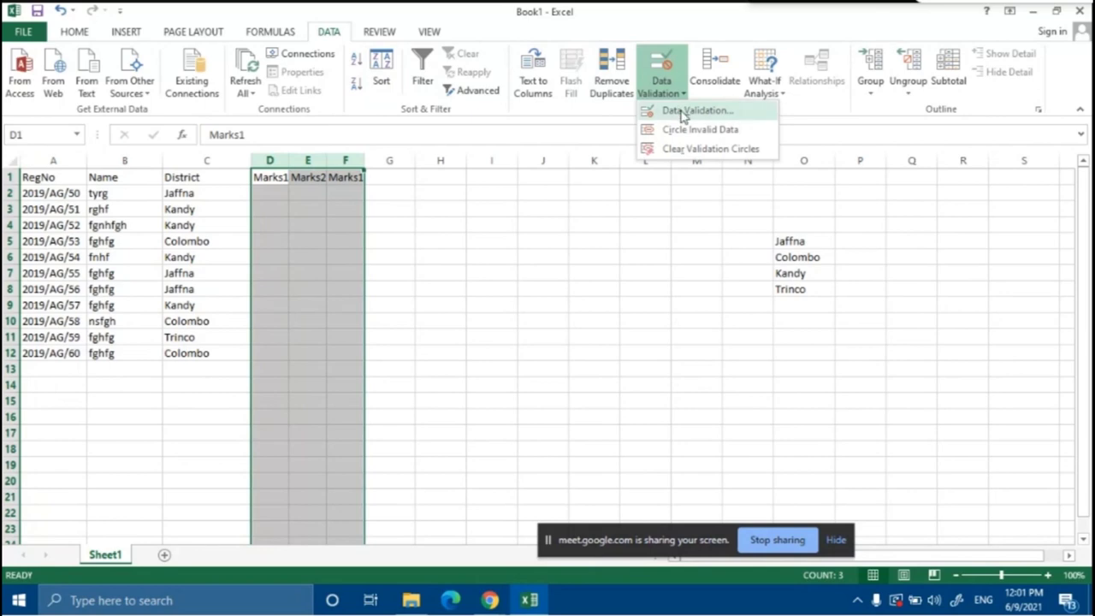
{"action": "left_click", "coordinate": [684, 111]}
{"action": "left_click_drag", "start_coordinate": [503, 184], "coordinate": [582, 183]}
{"action": "left_click", "coordinate": [521, 208]}
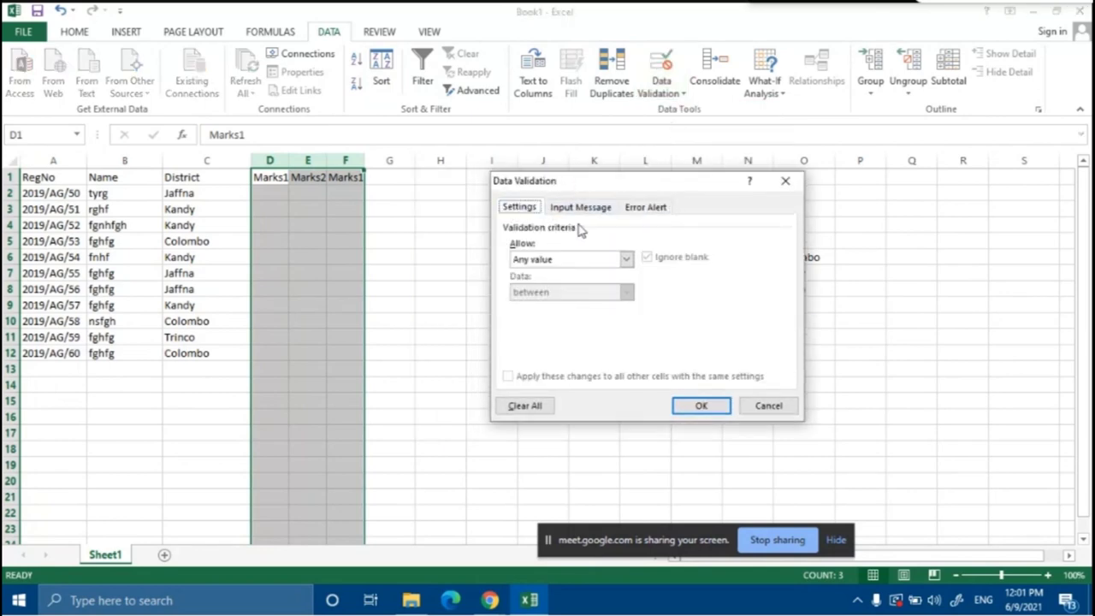
{"action": "left_click", "coordinate": [626, 260]}
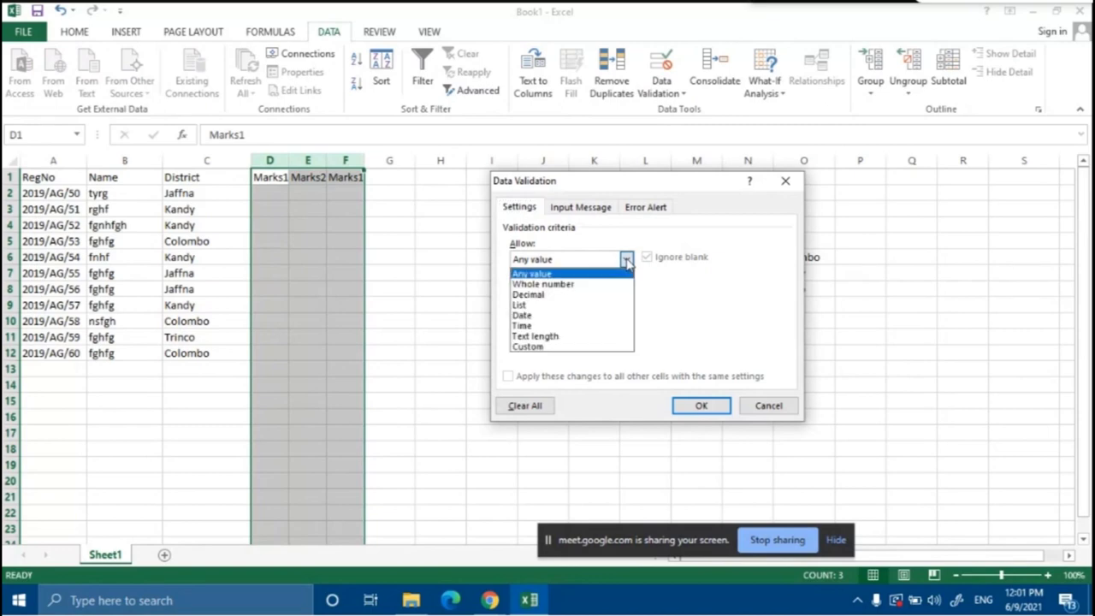
{"action": "left_click", "coordinate": [603, 285]}
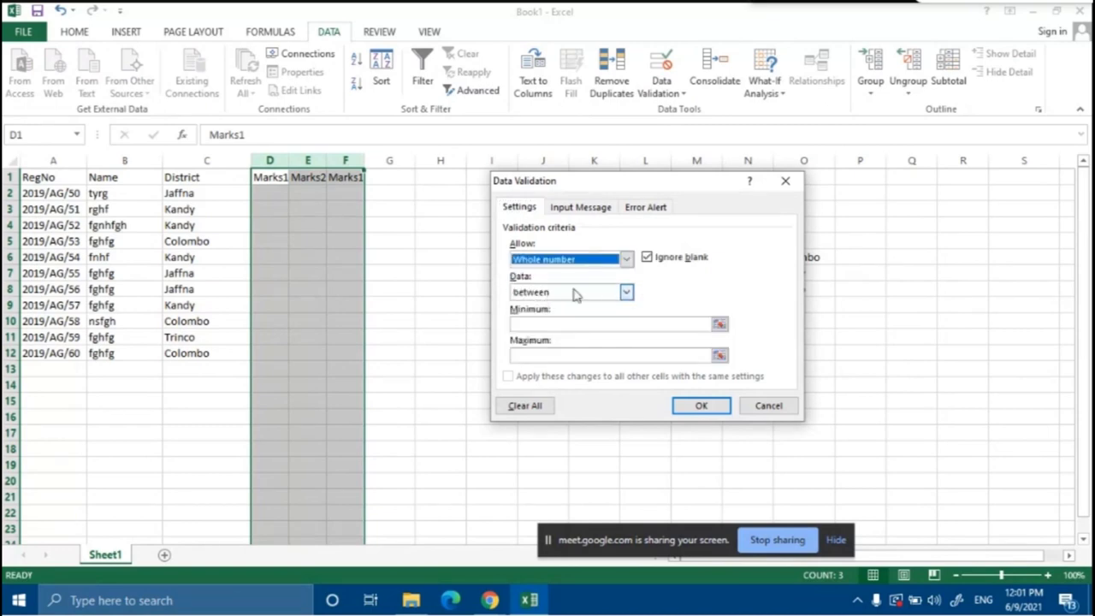
{"action": "left_click", "coordinate": [626, 291]}
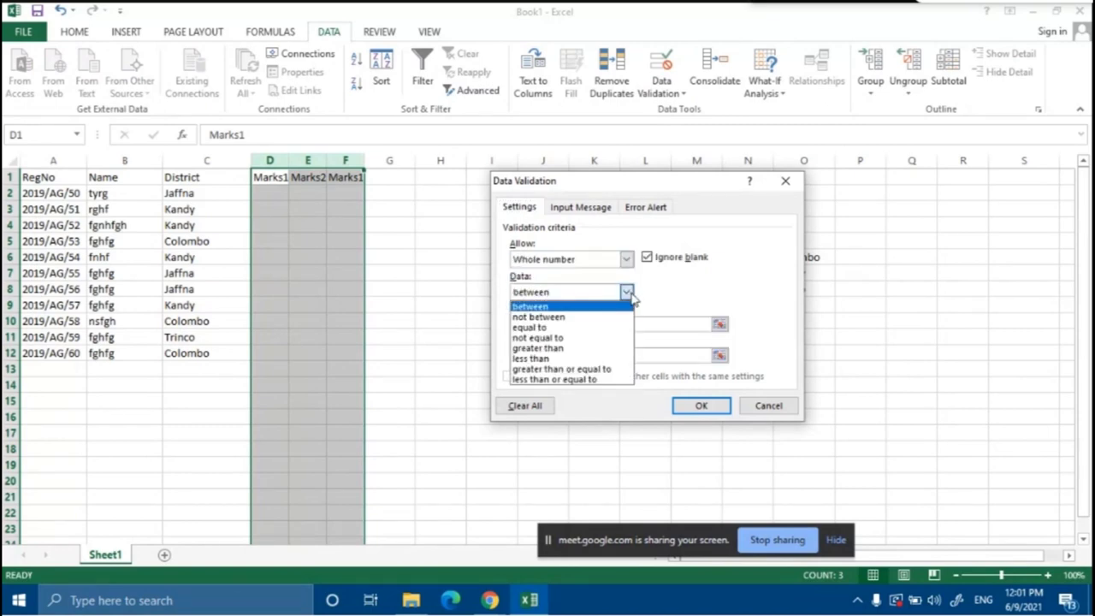
{"action": "left_click", "coordinate": [553, 312]}
{"action": "left_click", "coordinate": [551, 324]}
{"action": "type", "text": "0"}
{"action": "left_click", "coordinate": [568, 353]}
{"action": "type", "text": "100"}
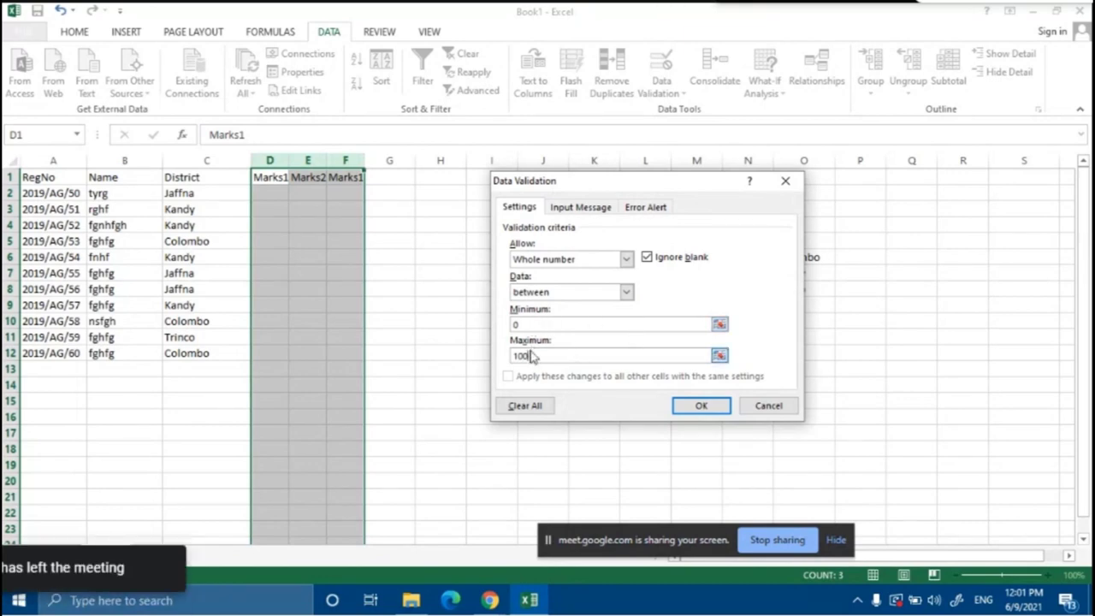
{"action": "left_click", "coordinate": [644, 207]}
Title the marks error alert 'Marks input Error' with message 'You must enter marks between 0 and 100'
{"action": "left_click", "coordinate": [659, 281]}
{"action": "type", "text": "Marks input"}
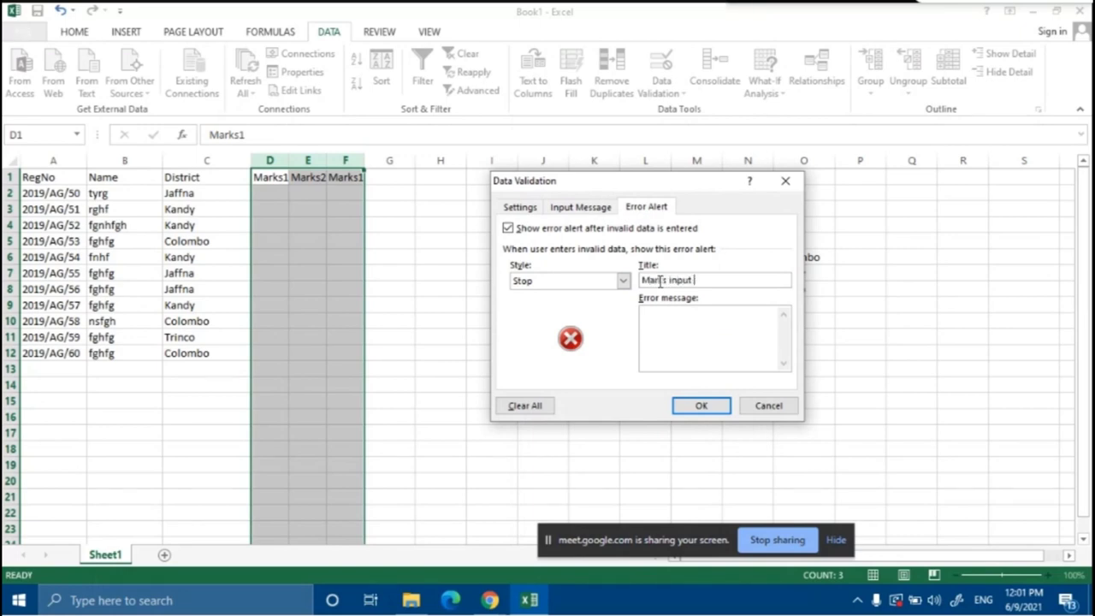
{"action": "type", "text": " Error"}
{"action": "left_click", "coordinate": [661, 323]}
{"action": "type", "text": "You must enter ma"}
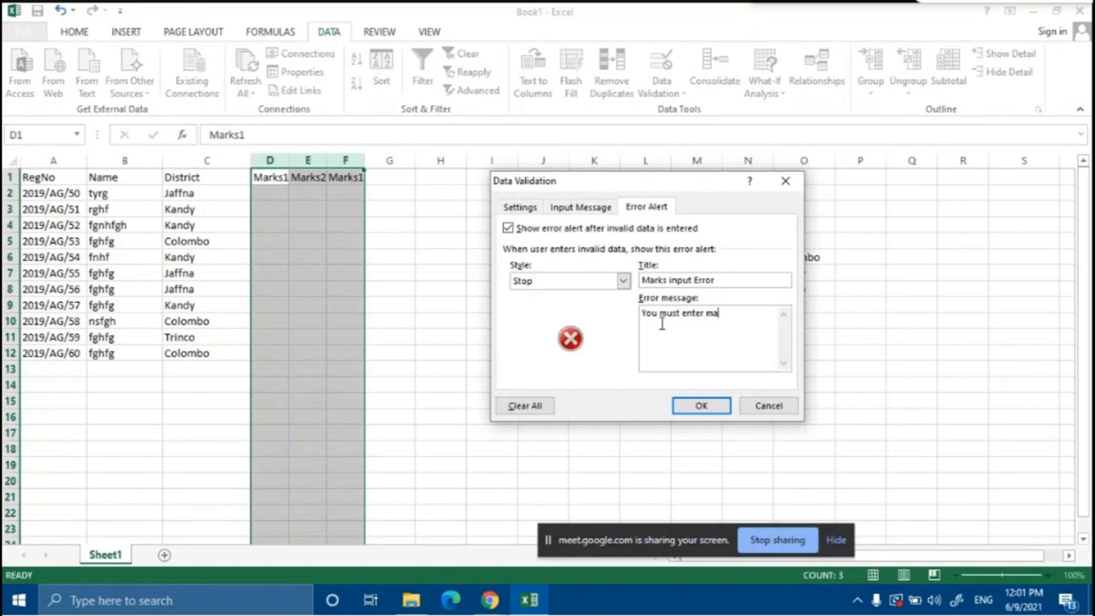
{"action": "type", "text": "rks between 0 and 100"}
{"action": "left_click", "coordinate": [598, 209]}
Set the input message title 'Marks input' and message 'You must enter between 0 and 100'
{"action": "left_click", "coordinate": [592, 281]}
{"action": "type", "text": "Marks input"}
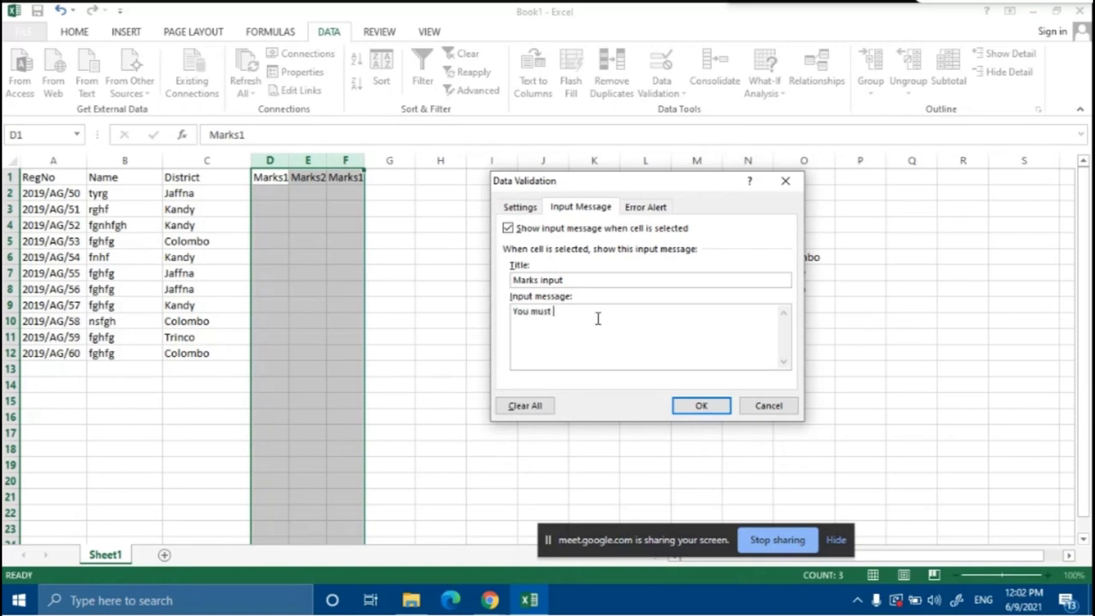
{"action": "type", "text": "nter between 0 and 100"}
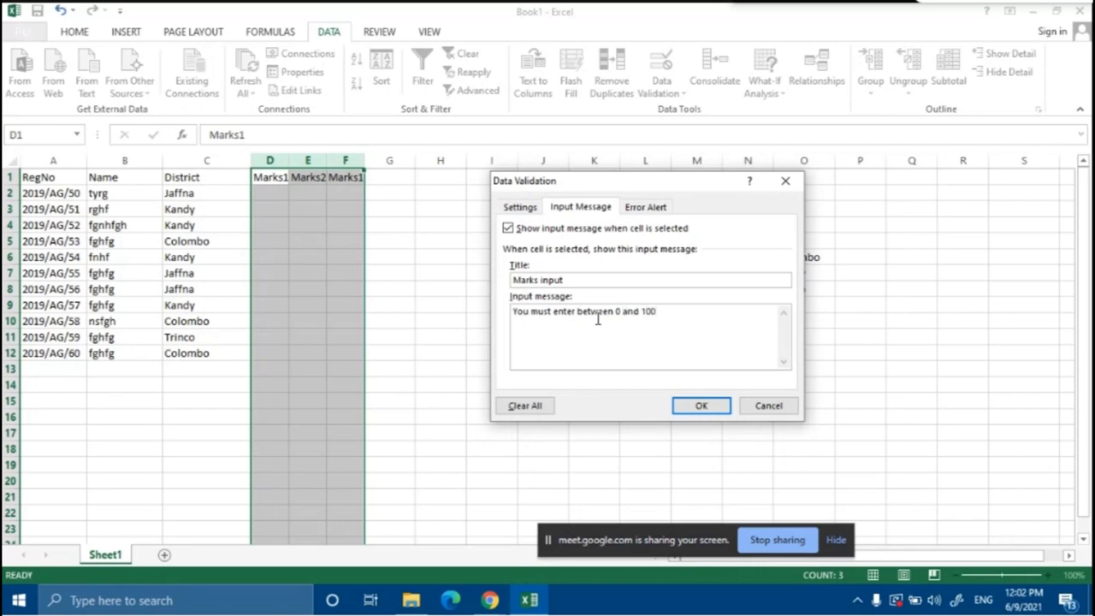
{"action": "left_click", "coordinate": [490, 600]}
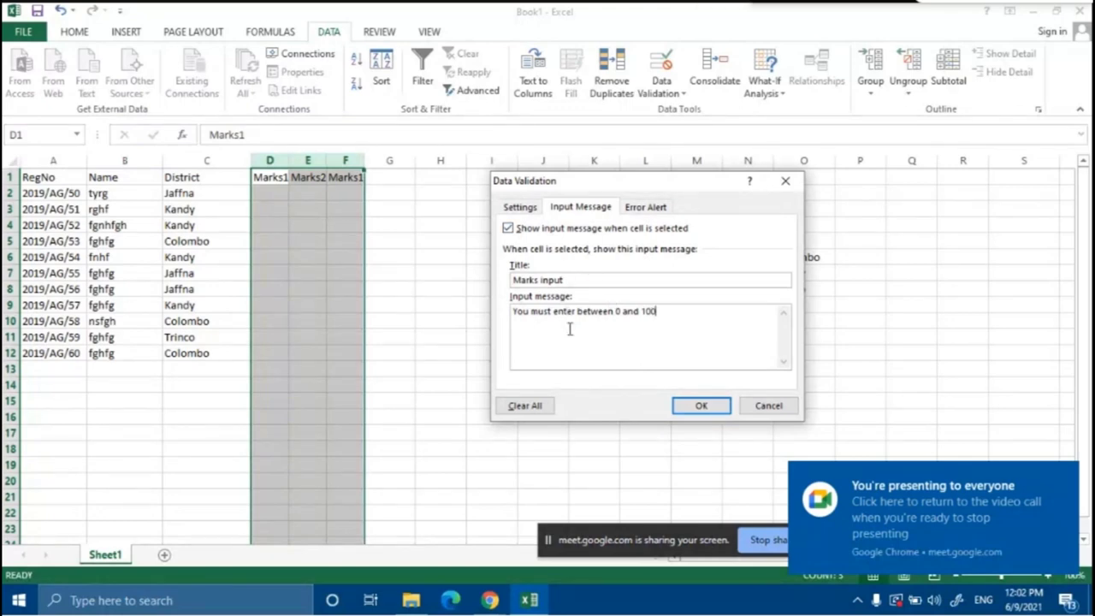
Review the Settings, Input Message and Error Alert tabs, then apply the validation
{"action": "left_click", "coordinate": [519, 207]}
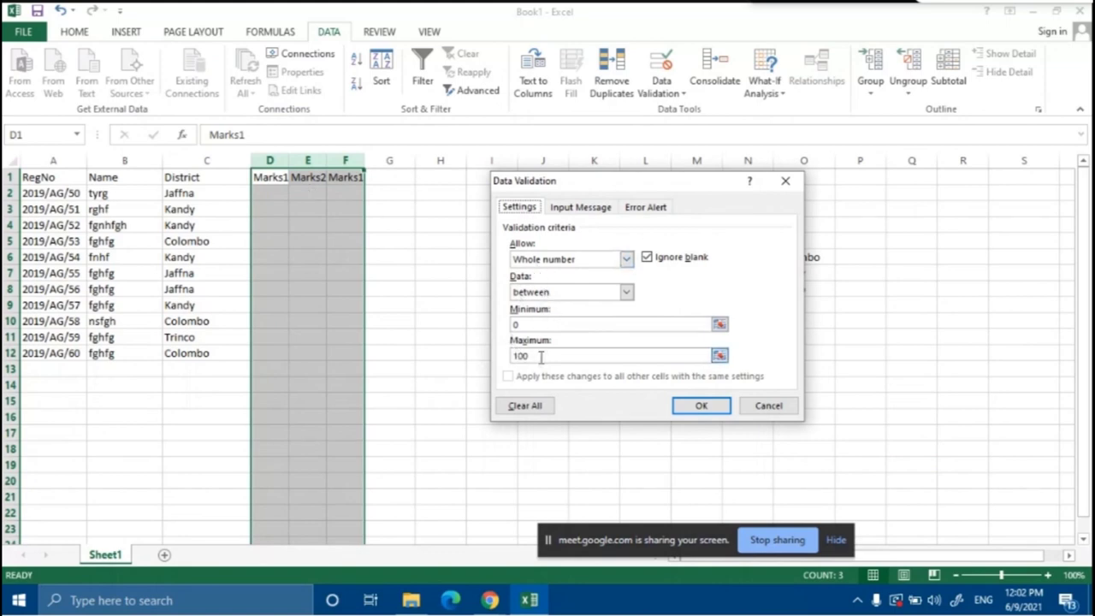
{"action": "left_click", "coordinate": [580, 208]}
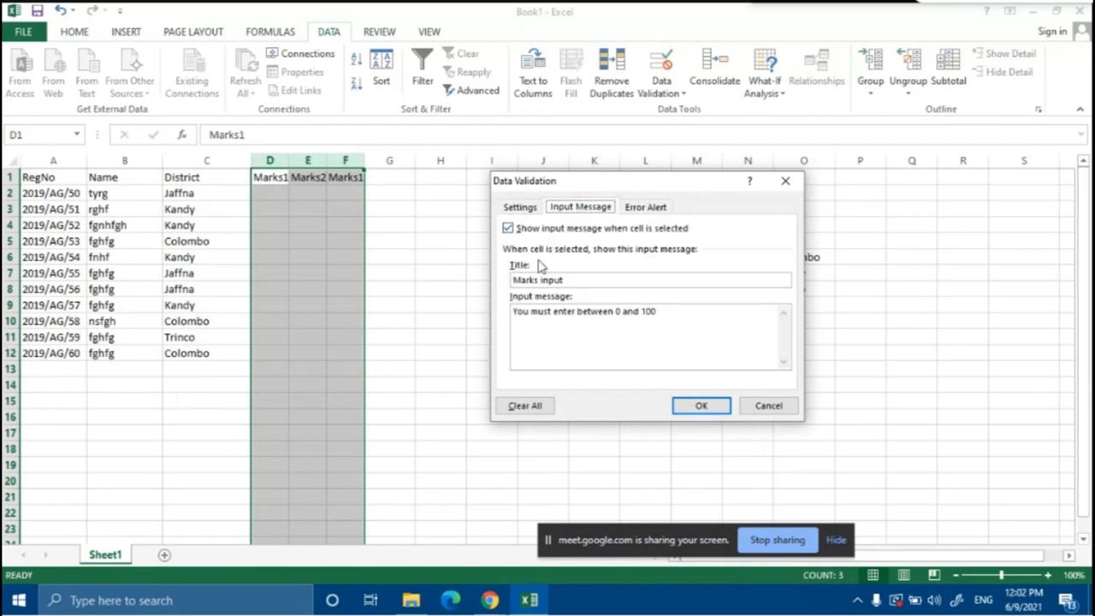
{"action": "left_click", "coordinate": [638, 209]}
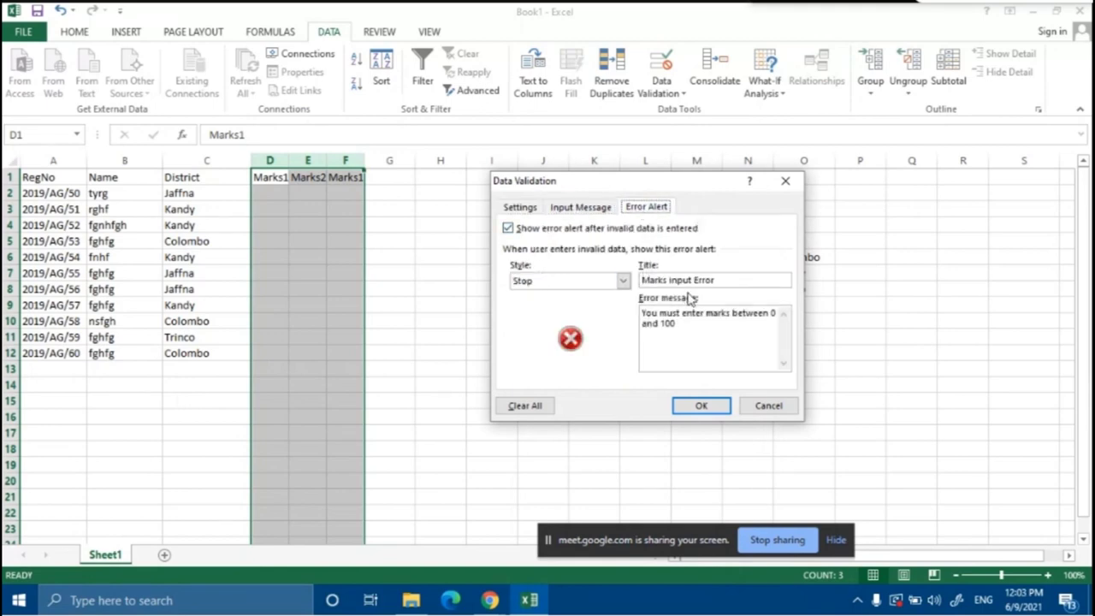
{"action": "left_click", "coordinate": [697, 415]}
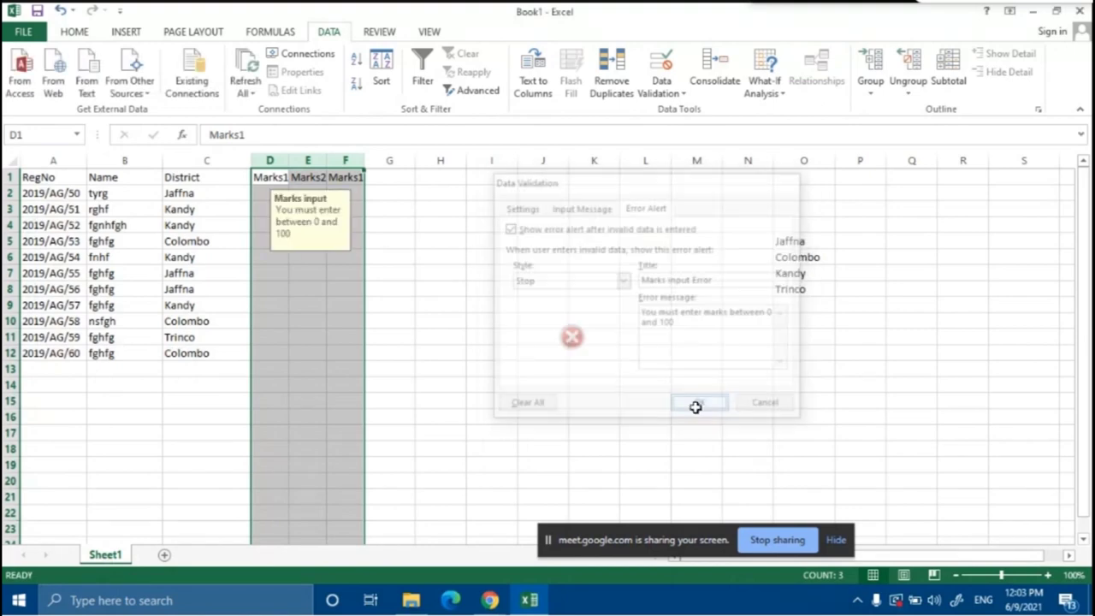
Enter marks 45, 25 and 85 in D2 to D4
{"action": "left_click", "coordinate": [594, 353]}
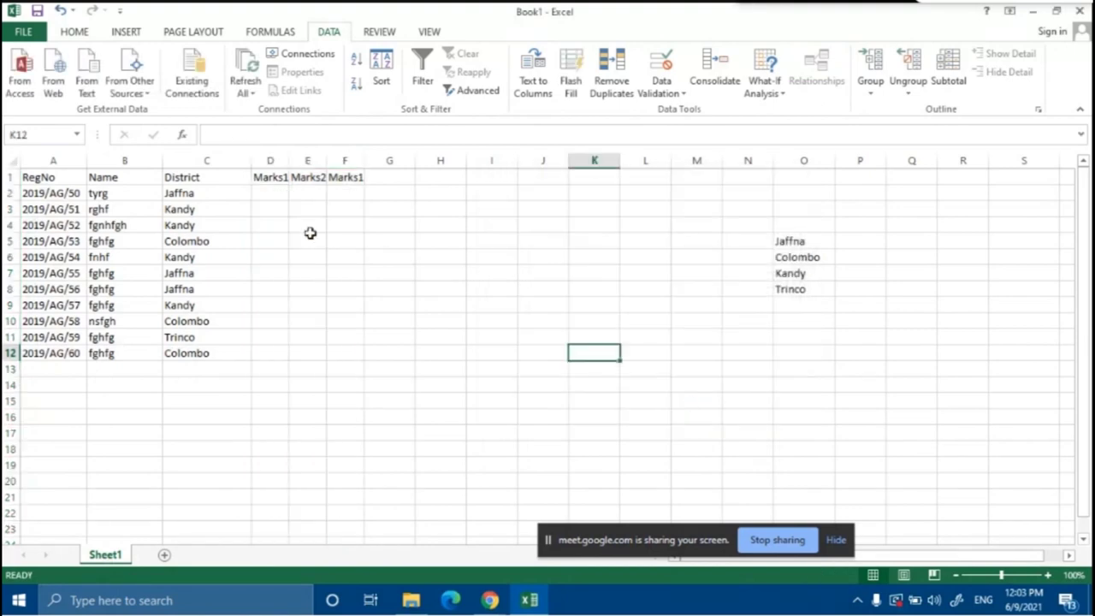
{"action": "left_click", "coordinate": [274, 192]}
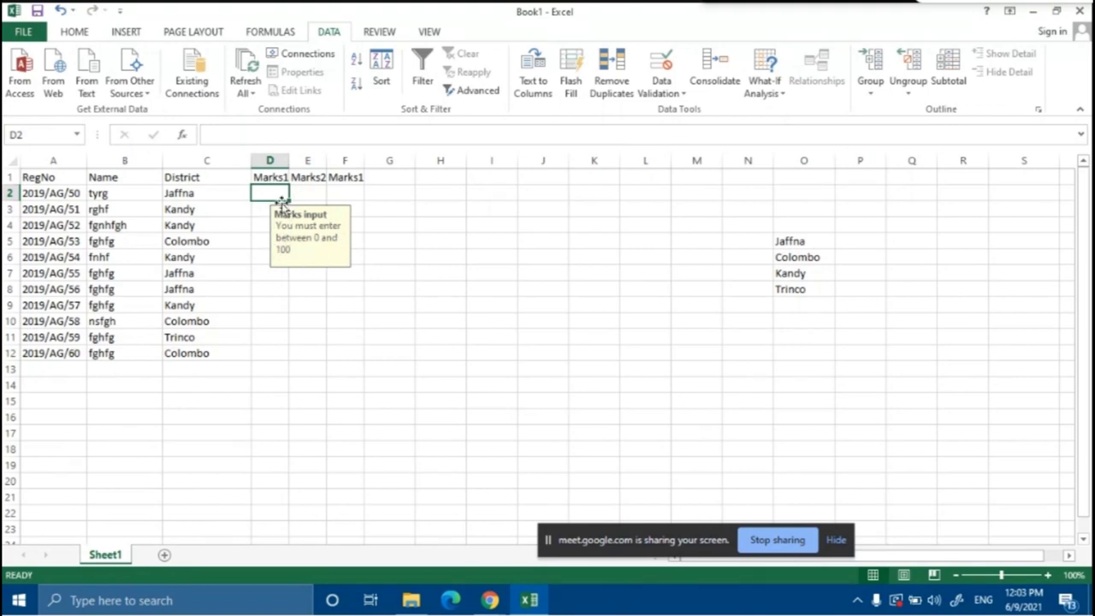
{"action": "type", "text": "45"}
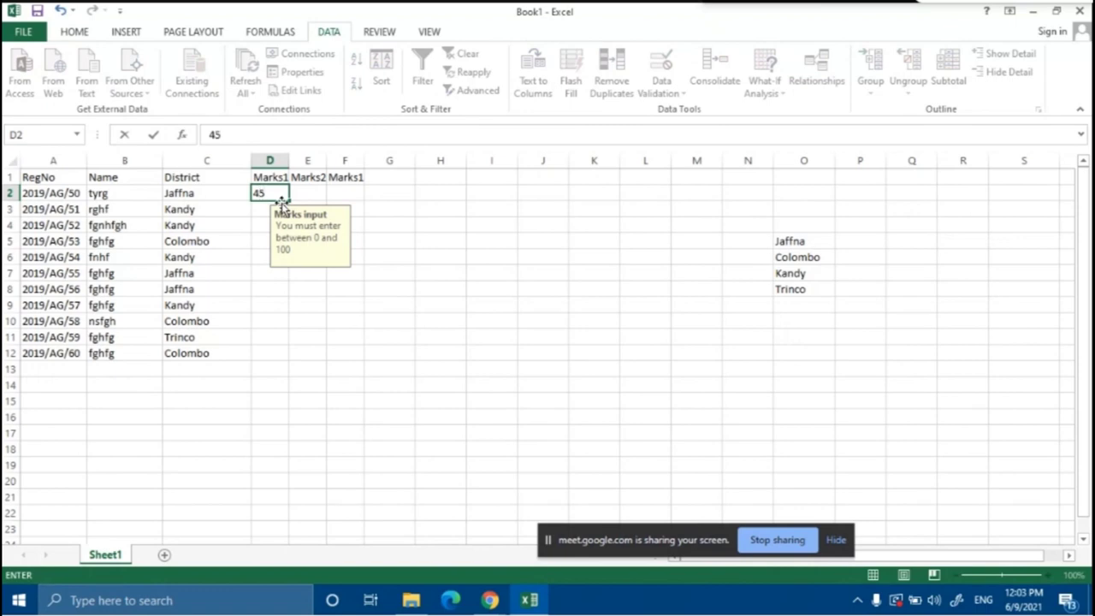
{"action": "key", "text": "Return"}
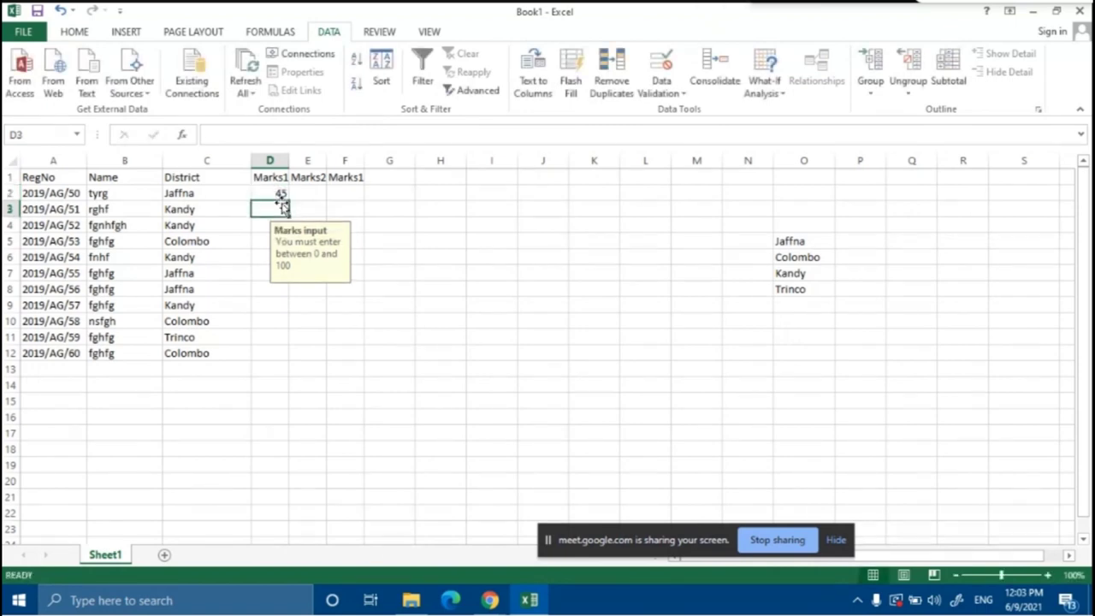
{"action": "type", "text": "25"}
{"action": "key", "text": "ctrl+Return"}
{"action": "key", "text": "Return"}
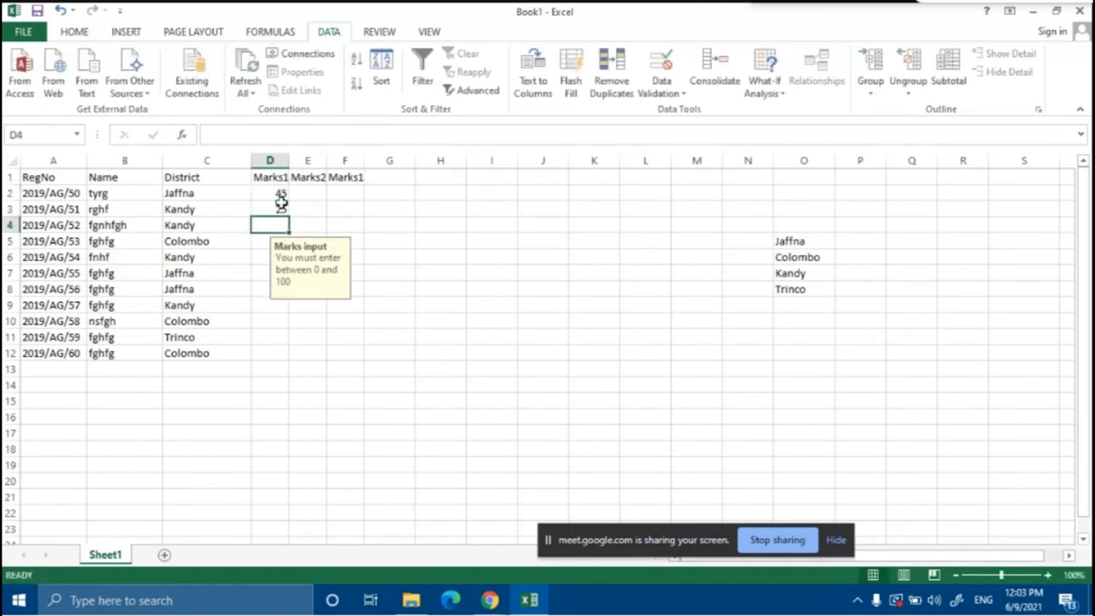
{"action": "type", "text": "85"}
{"action": "key", "text": "Return"}
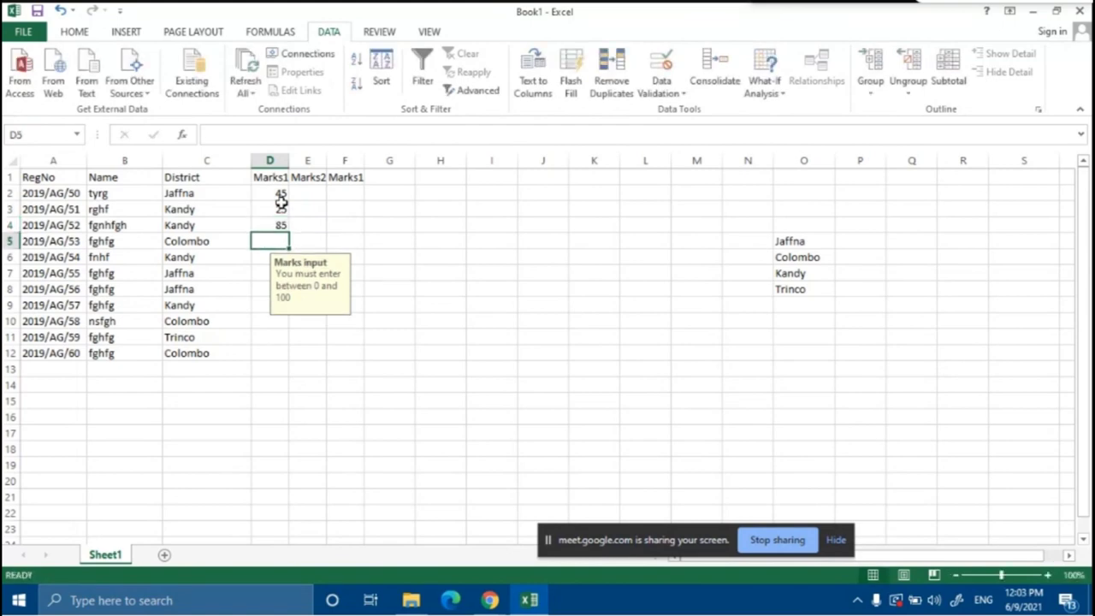
Test the out-of-range mark 175 in D5 and correct it to 85
{"action": "type", "text": "1"}
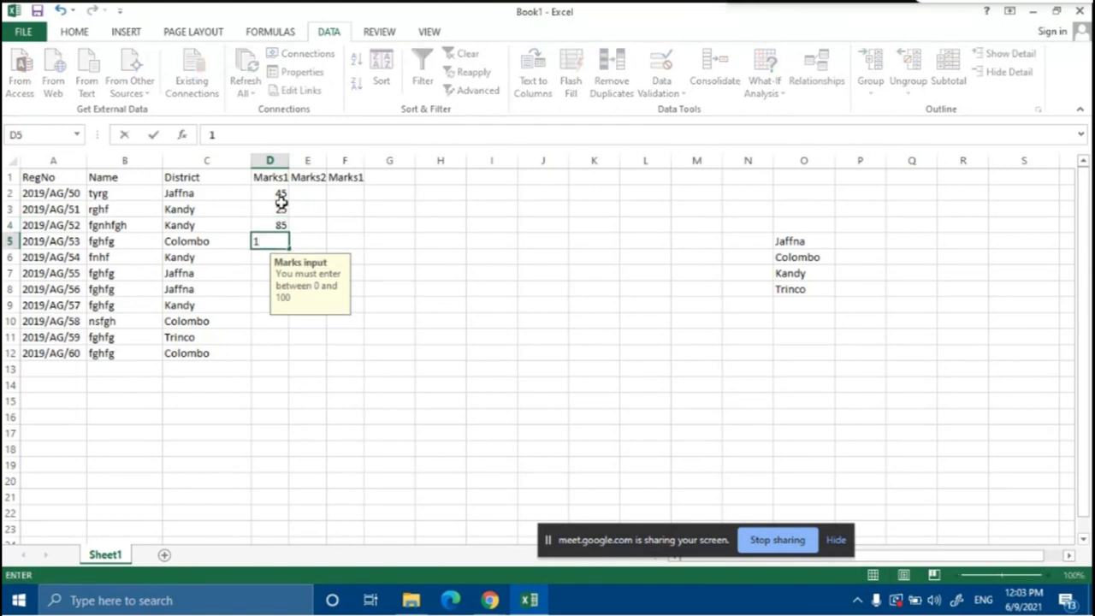
{"action": "type", "text": "75"}
{"action": "key", "text": "Return"}
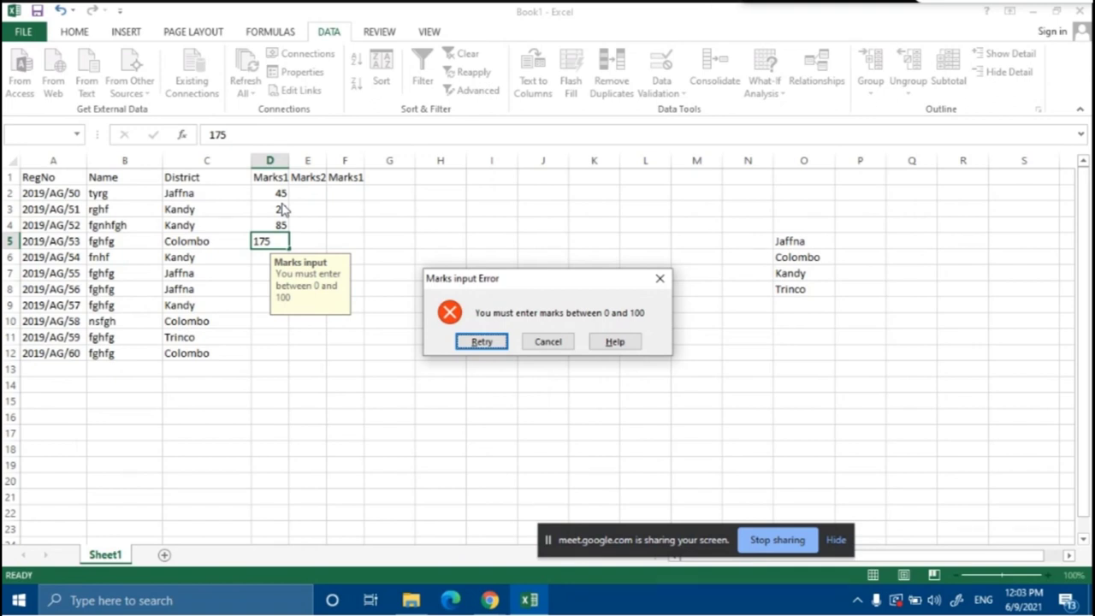
{"action": "left_click", "coordinate": [482, 341]}
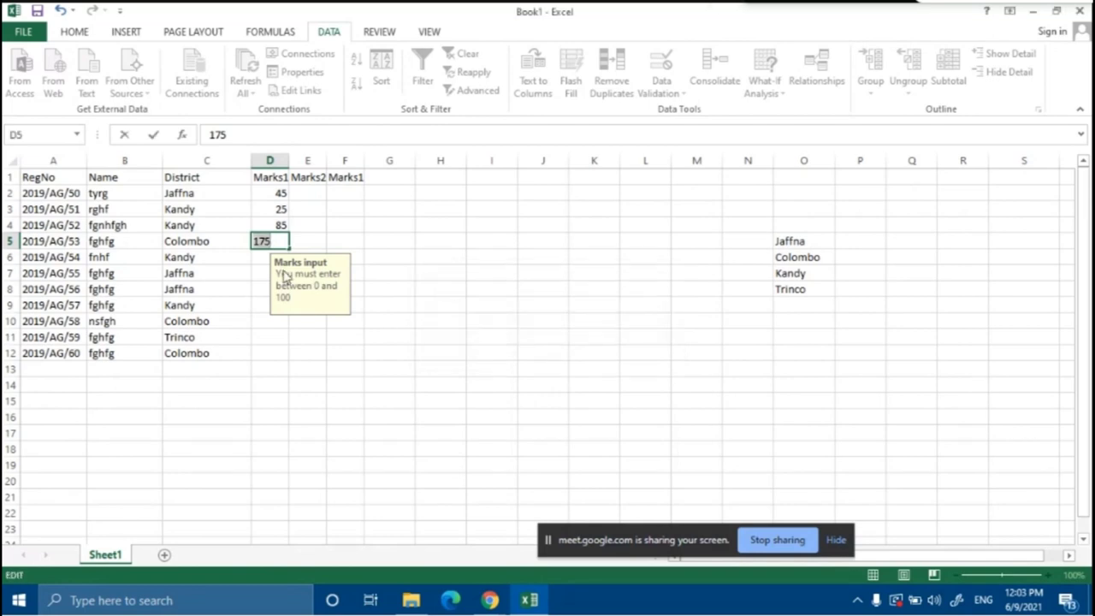
{"action": "type", "text": "85"}
{"action": "left_click", "coordinate": [265, 255]}
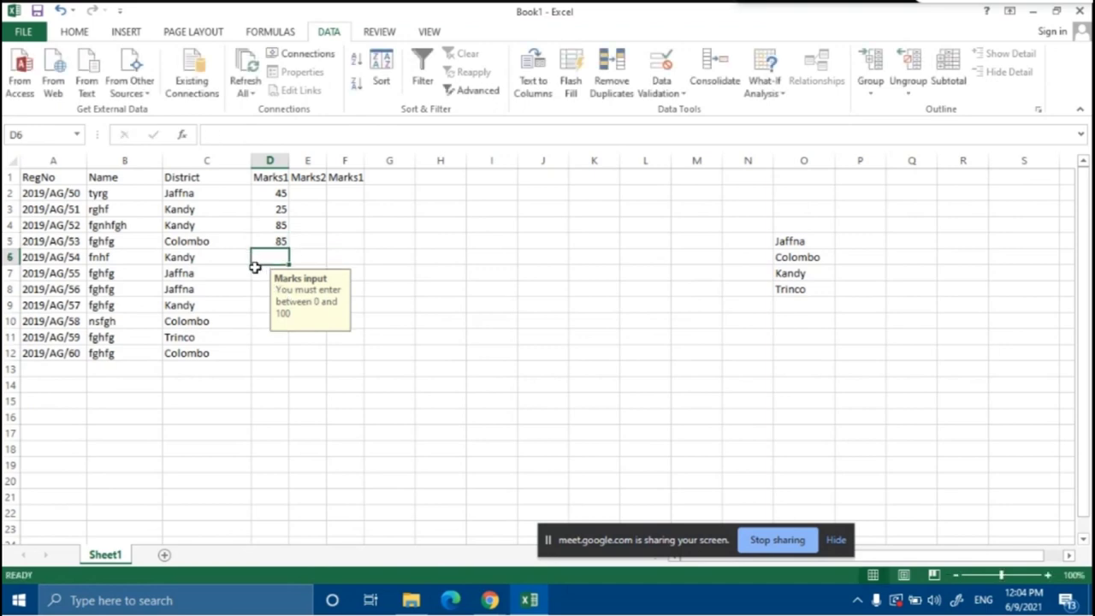
Try -45 in D6, retry after the rejection, and enter 85 instead
{"action": "type", "text": "-45"}
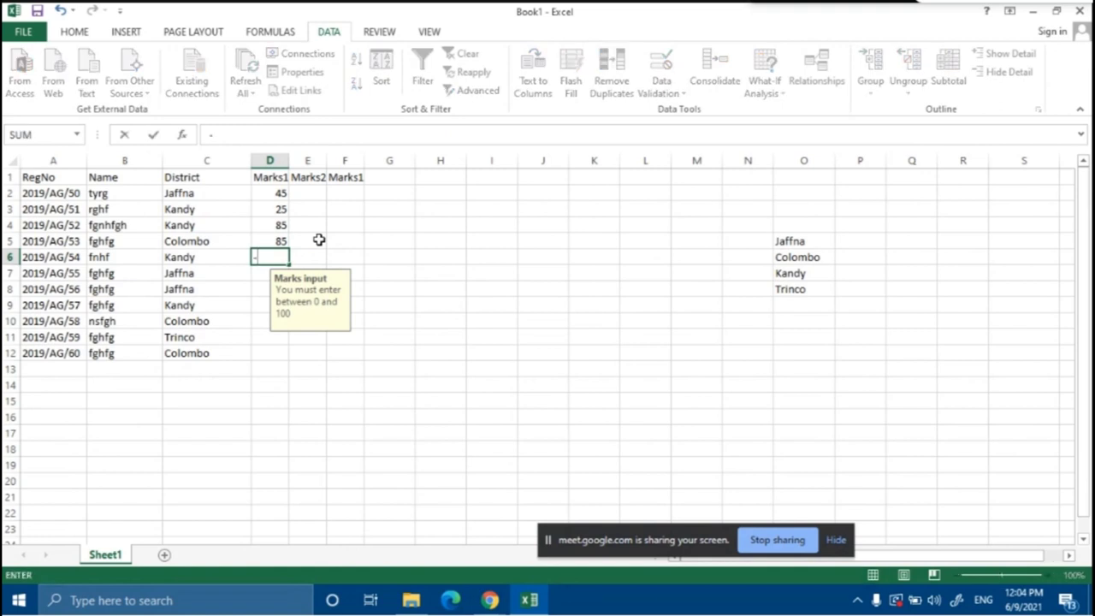
{"action": "left_click", "coordinate": [262, 276]}
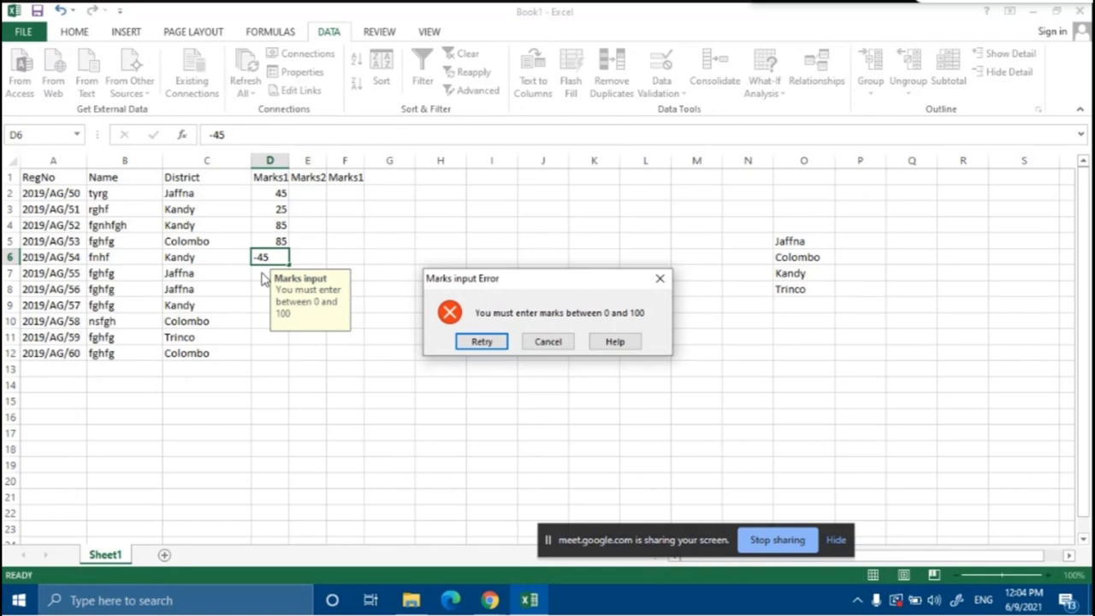
{"action": "key", "text": "Return"}
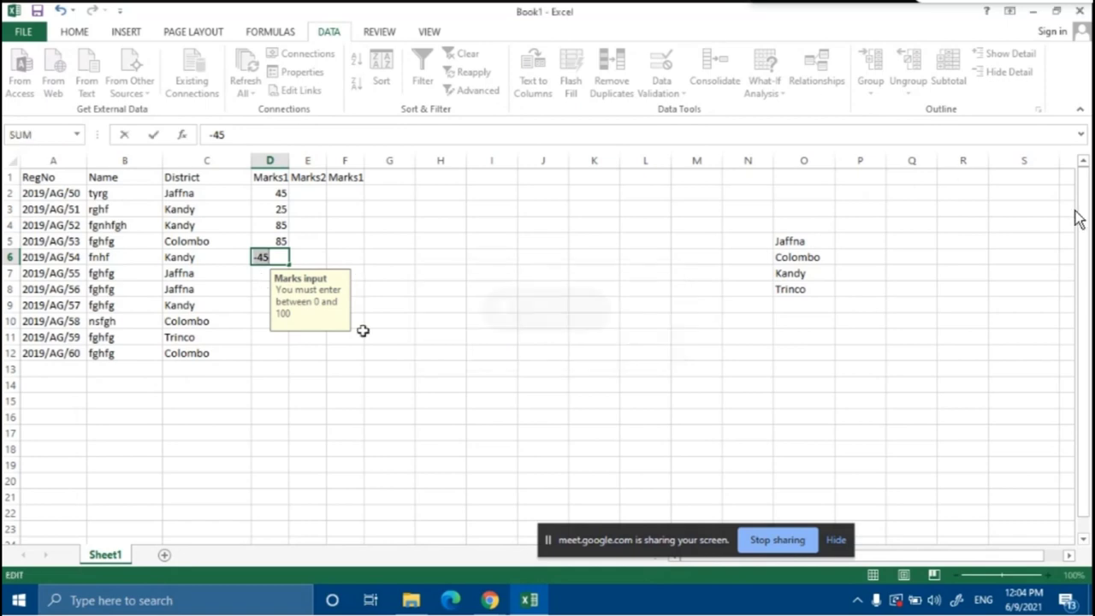
{"action": "type", "text": "85"}
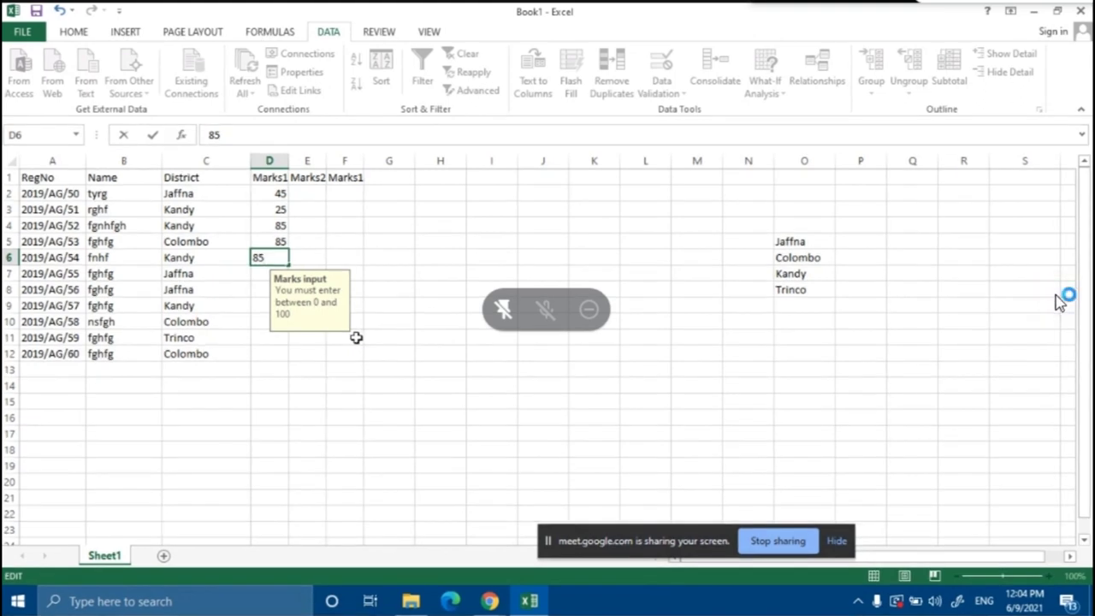
Fill D7:D12 with marks 45, 85, 65, 85, 75 and 95
{"action": "left_click", "coordinate": [356, 337]}
{"action": "left_click", "coordinate": [283, 274]}
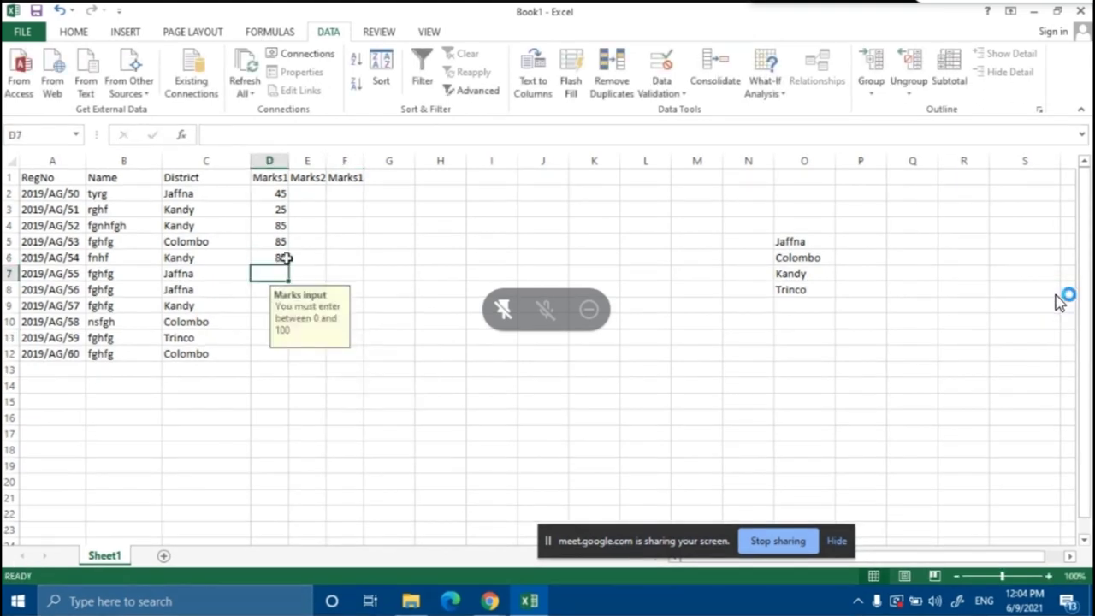
{"action": "type", "text": "45"}
{"action": "key", "text": "Return"}
{"action": "type", "text": "85"}
{"action": "key", "text": "Return"}
{"action": "type", "text": "65"}
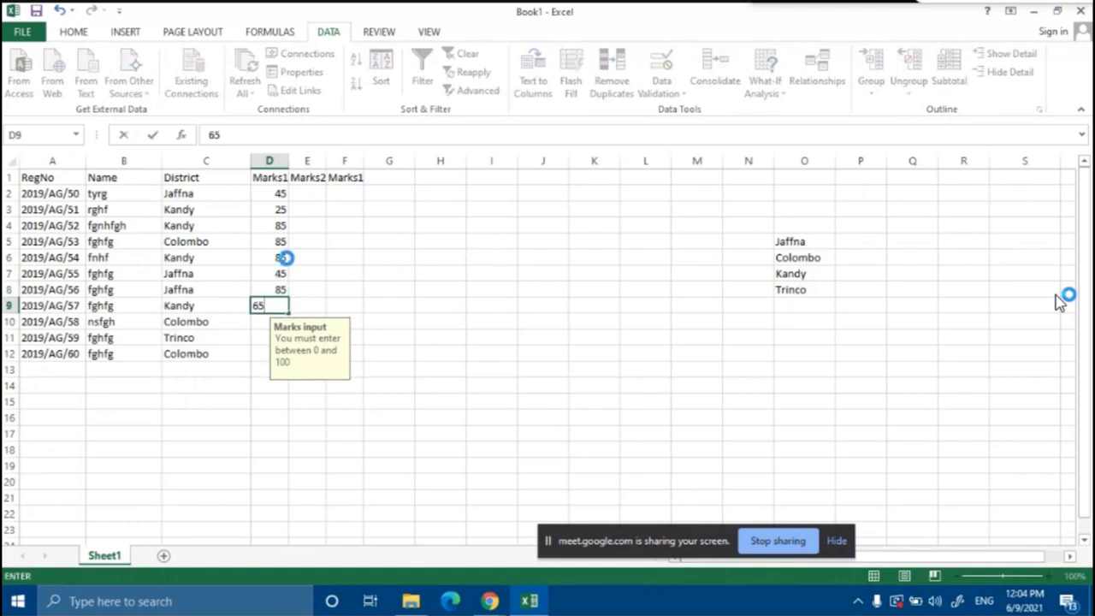
{"action": "key", "text": "Return"}
{"action": "type", "text": "85"}
{"action": "key", "text": "Return"}
{"action": "type", "text": "75"}
{"action": "key", "text": "Return"}
{"action": "type", "text": "95"}
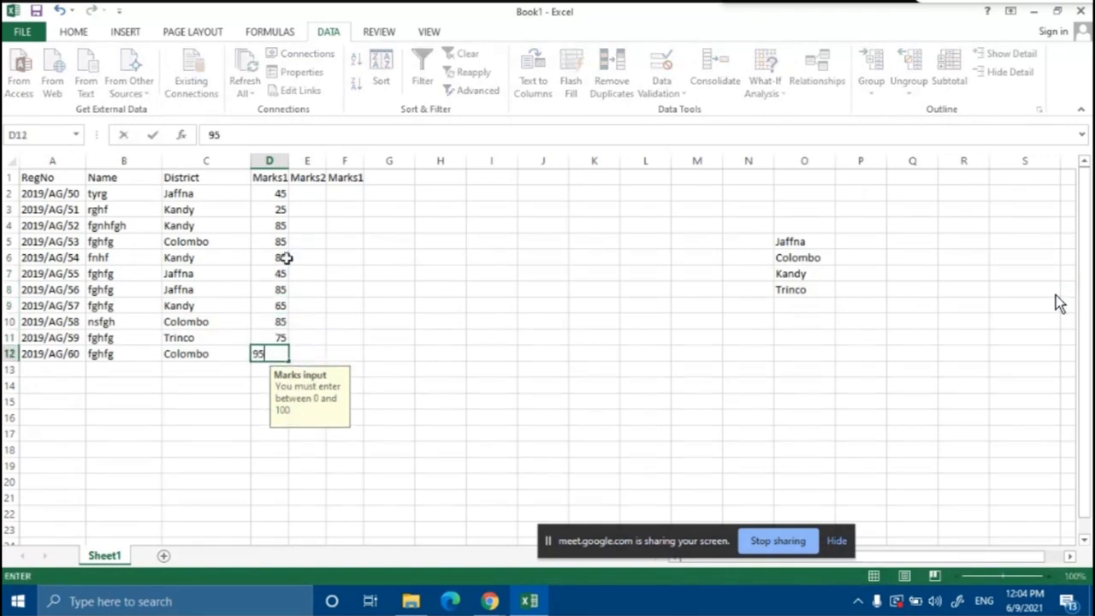
{"action": "key", "text": "Tab"}
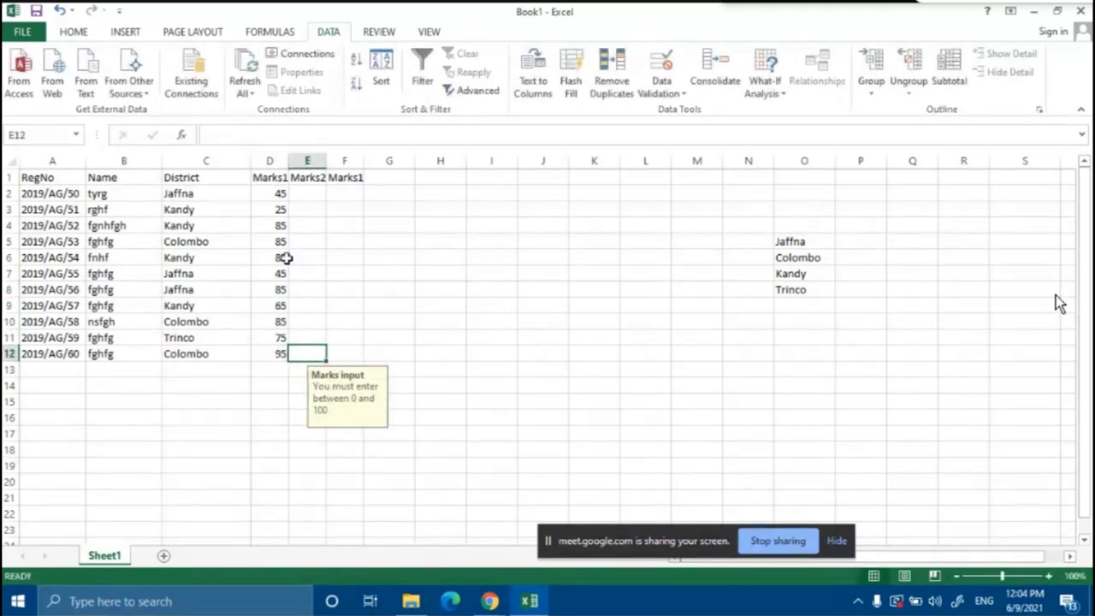
Fill the Marks2 column from E12 up to E2, ending with 78 in E2
{"action": "type", "text": "8"}
{"action": "key", "text": "Escape"}
{"action": "key", "text": "Up"}
{"action": "type", "text": "8"}
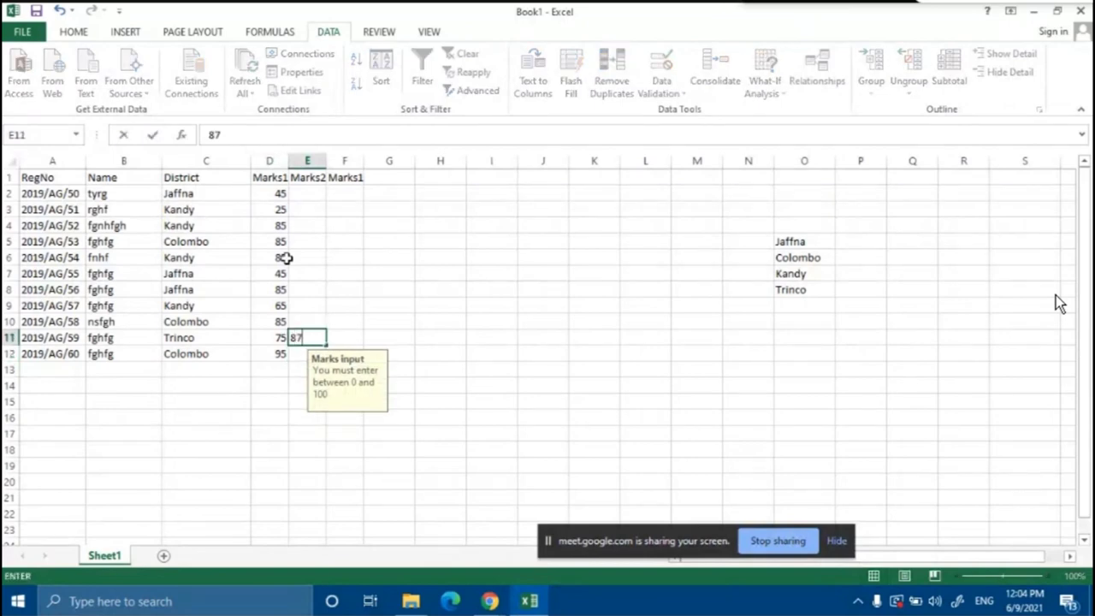
{"action": "key", "text": "Escape"}
{"action": "key", "text": "Up"}
{"action": "key", "text": "Up"}
{"action": "key", "text": "Up"}
{"action": "key", "text": "Up"}
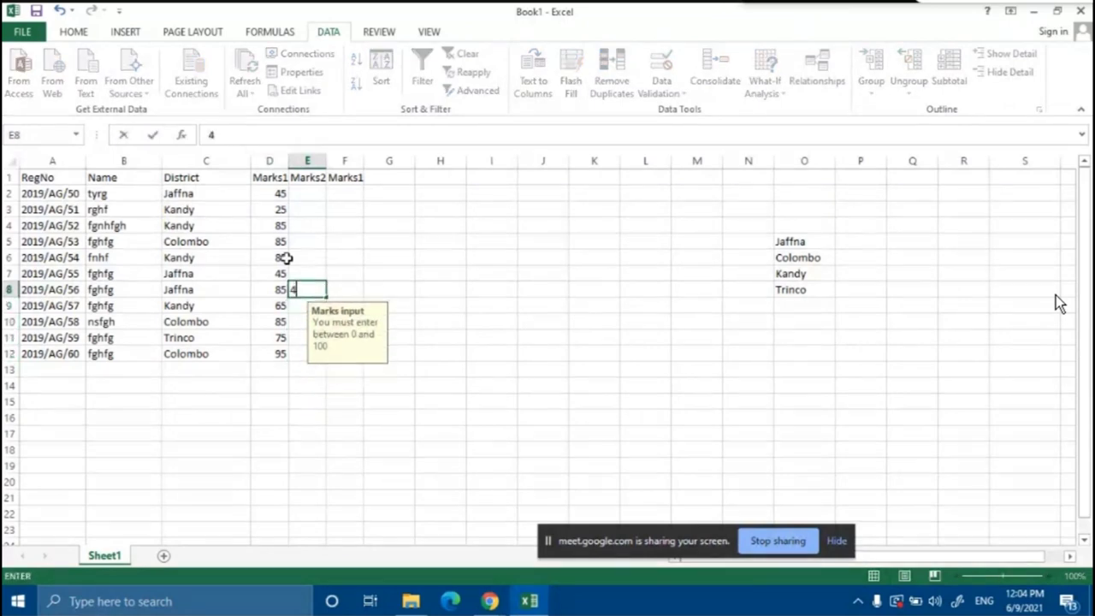
{"action": "key", "text": "Up"}
{"action": "type", "text": "8"}
{"action": "key", "text": "Escape"}
{"action": "key", "text": "Up"}
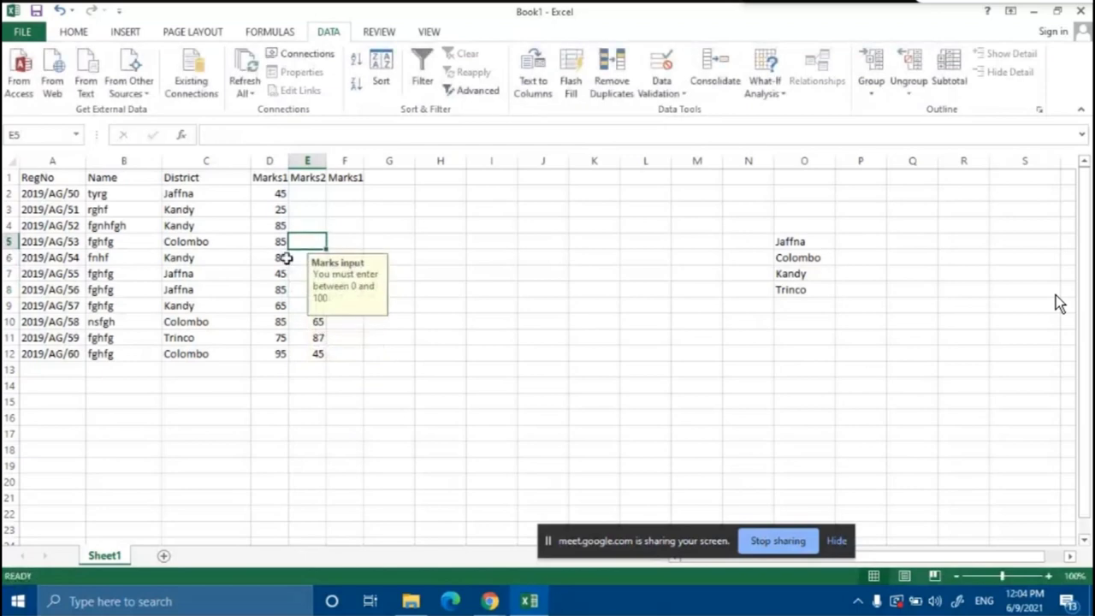
{"action": "type", "text": "8"}
{"action": "key", "text": "Escape"}
{"action": "key", "text": "Up"}
{"action": "type", "text": "8"}
{"action": "key", "text": "Escape"}
{"action": "key", "text": "Up"}
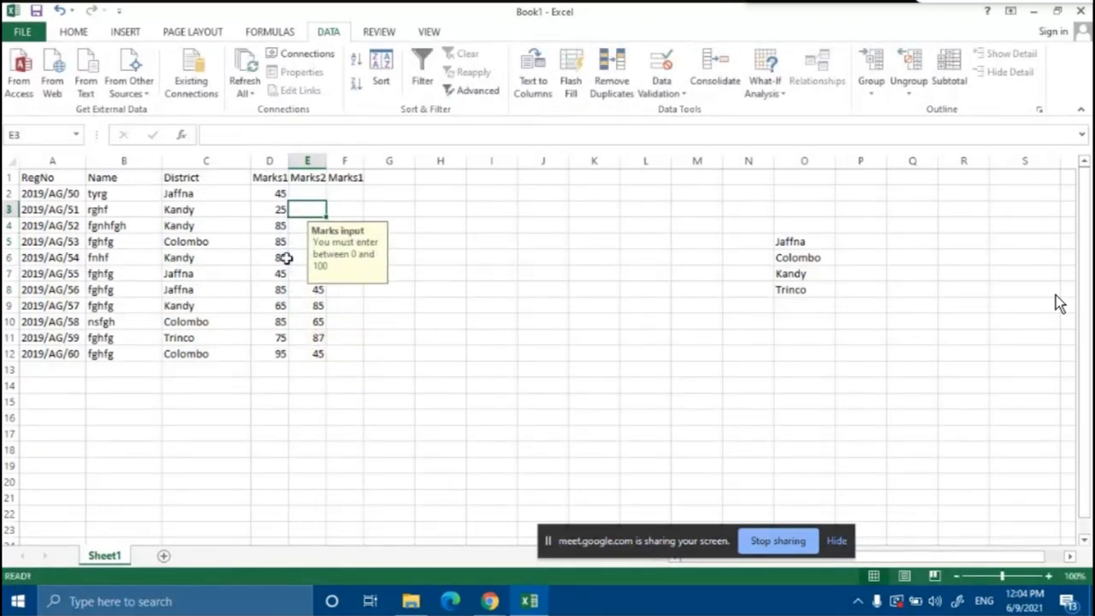
{"action": "key", "text": "Up"}
{"action": "type", "text": "78"}
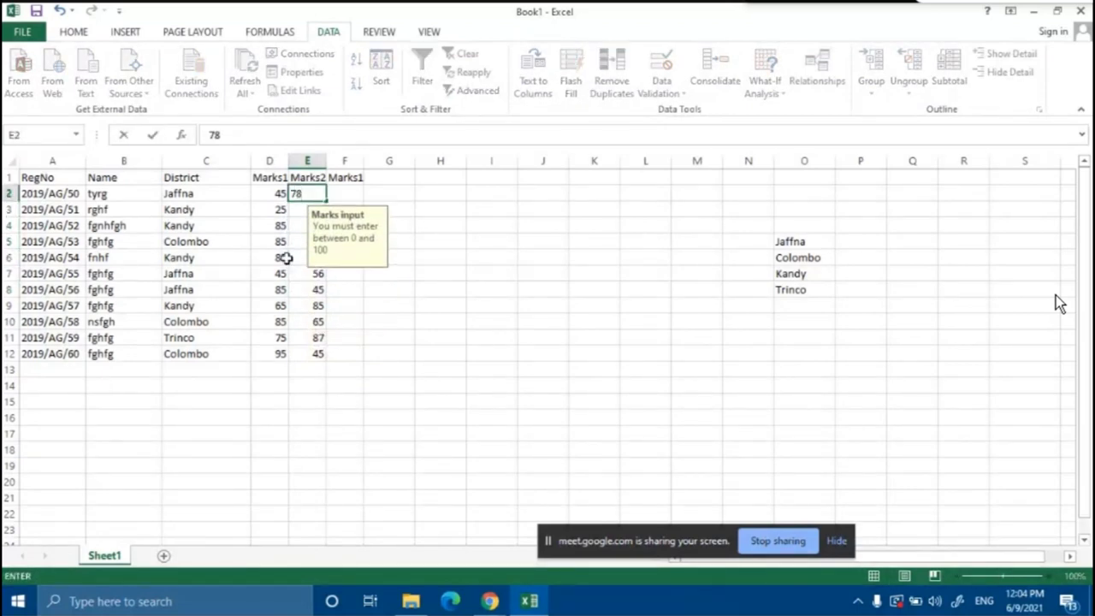
{"action": "key", "text": "Right"}
Fill F2:F12 with marks 95, 85, 45, 75, 65, 85, 75, 25, 65, 75 and 85
{"action": "type", "text": "95"}
{"action": "key", "text": "Down"}
{"action": "type", "text": "85"}
{"action": "key", "text": "Return"}
{"action": "type", "text": "45"}
{"action": "key", "text": "Return"}
{"action": "type", "text": "75"}
{"action": "key", "text": "Return"}
{"action": "type", "text": "65"}
{"action": "key", "text": "Return"}
{"action": "type", "text": "85"}
{"action": "key", "text": "Return"}
{"action": "type", "text": "75"}
{"action": "key", "text": "Return"}
{"action": "type", "text": "25"}
{"action": "key", "text": "Return"}
{"action": "type", "text": "65"}
{"action": "key", "text": "Return"}
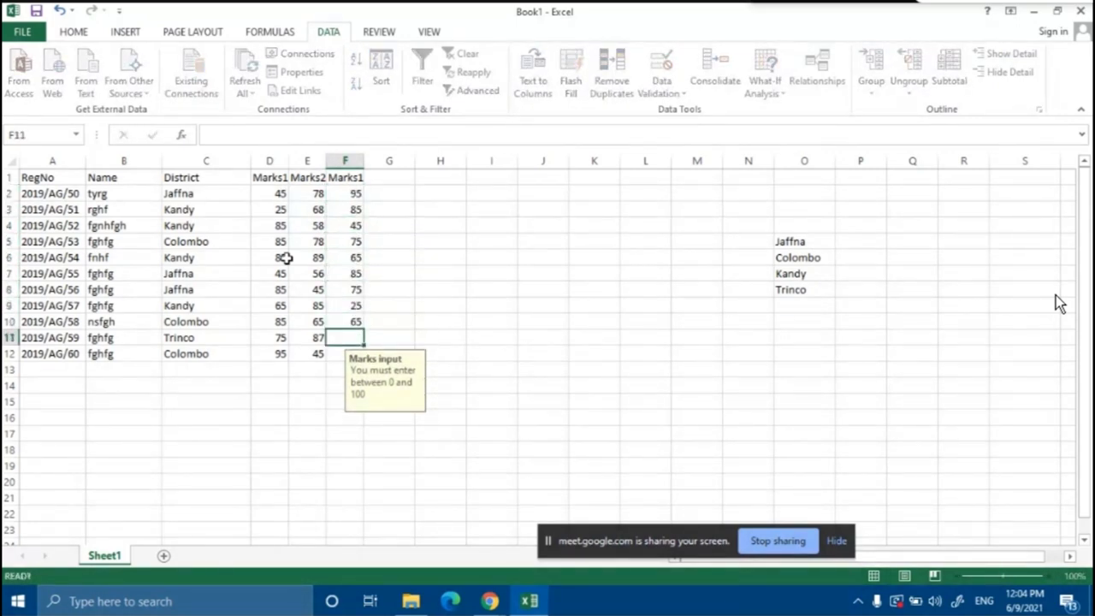
{"action": "type", "text": "75"}
{"action": "key", "text": "Return"}
{"action": "type", "text": "85"}
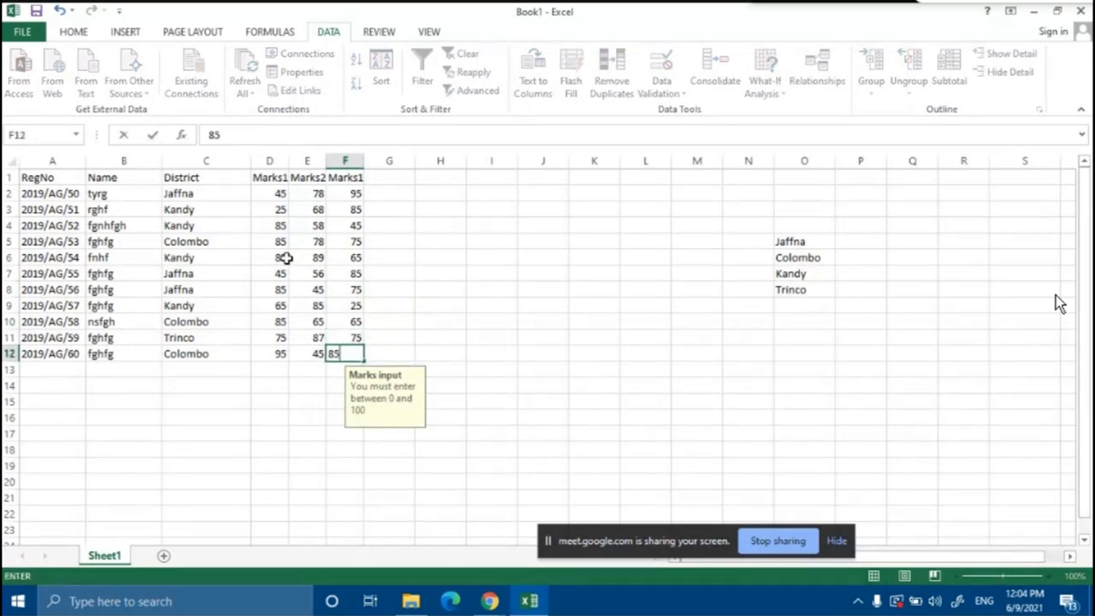
{"action": "left_click", "coordinate": [473, 288]}
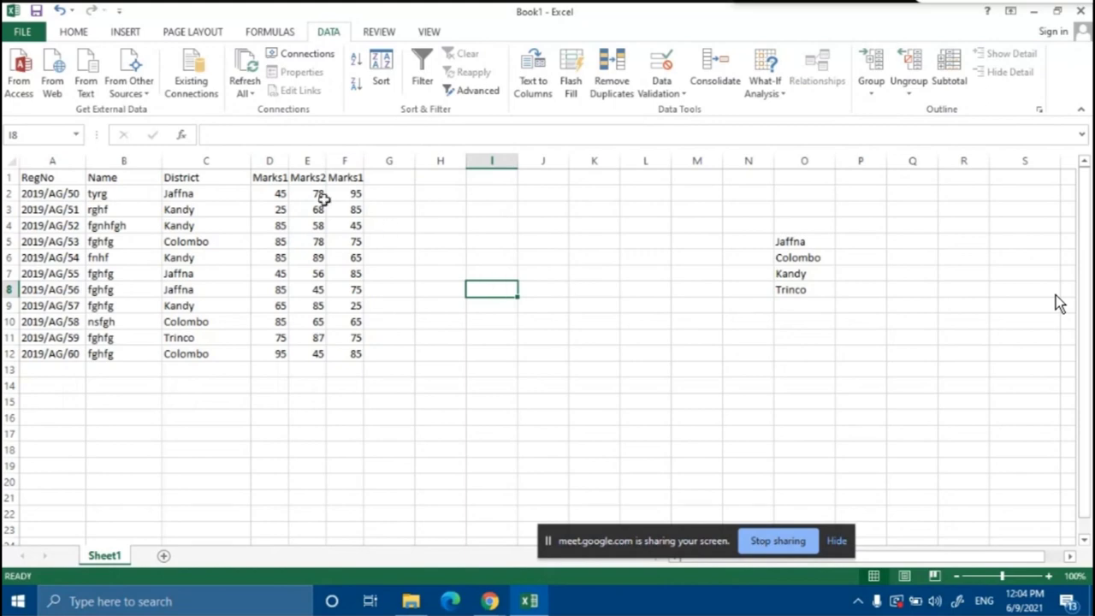
Widen marks columns D–F to a shared width so their headings show in full
{"action": "left_click_drag", "start_coordinate": [285, 162], "coordinate": [408, 160]}
{"action": "key", "text": "ctrl+z"}
{"action": "left_click", "coordinate": [692, 350]}
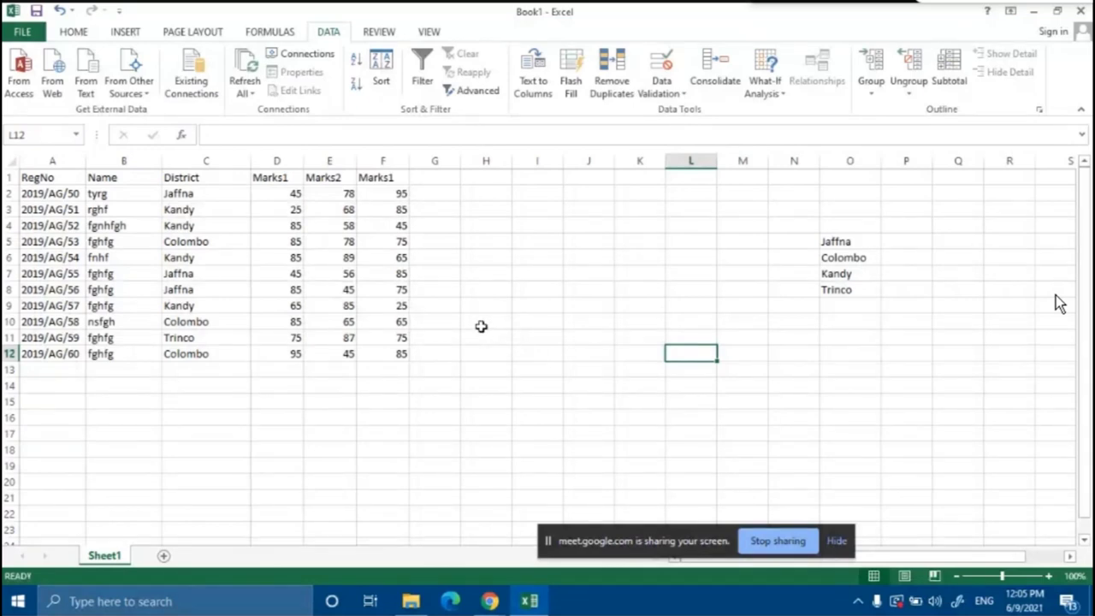
{"action": "left_click", "coordinate": [89, 37]}
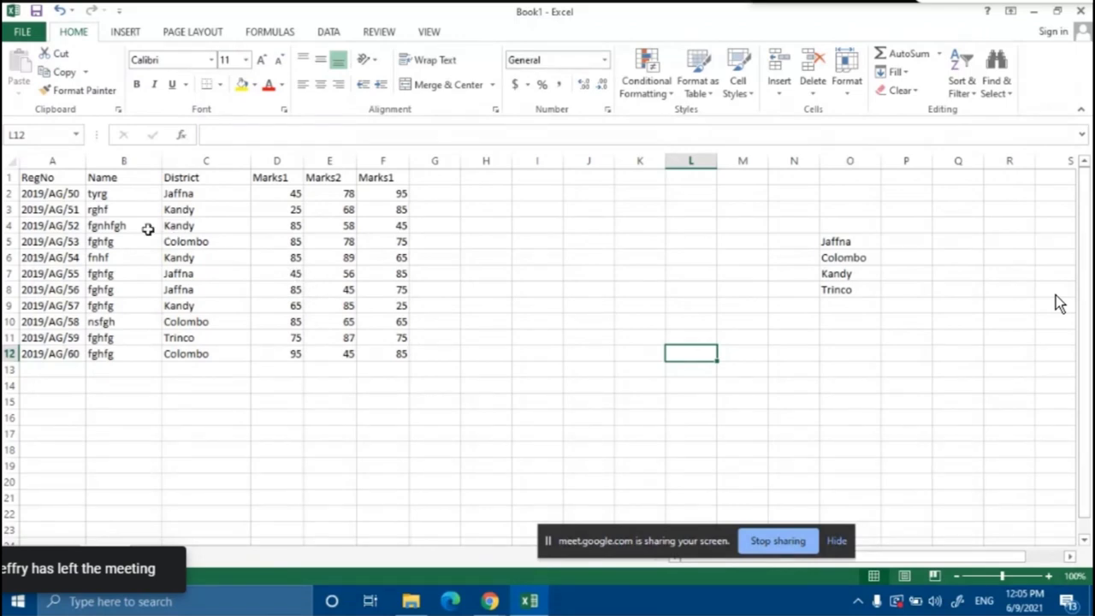
Practise selecting columns A–B and rows 1–6, clearing each selection
{"action": "left_click", "coordinate": [53, 161]}
{"action": "left_click_drag", "start_coordinate": [53, 161], "coordinate": [103, 161]}
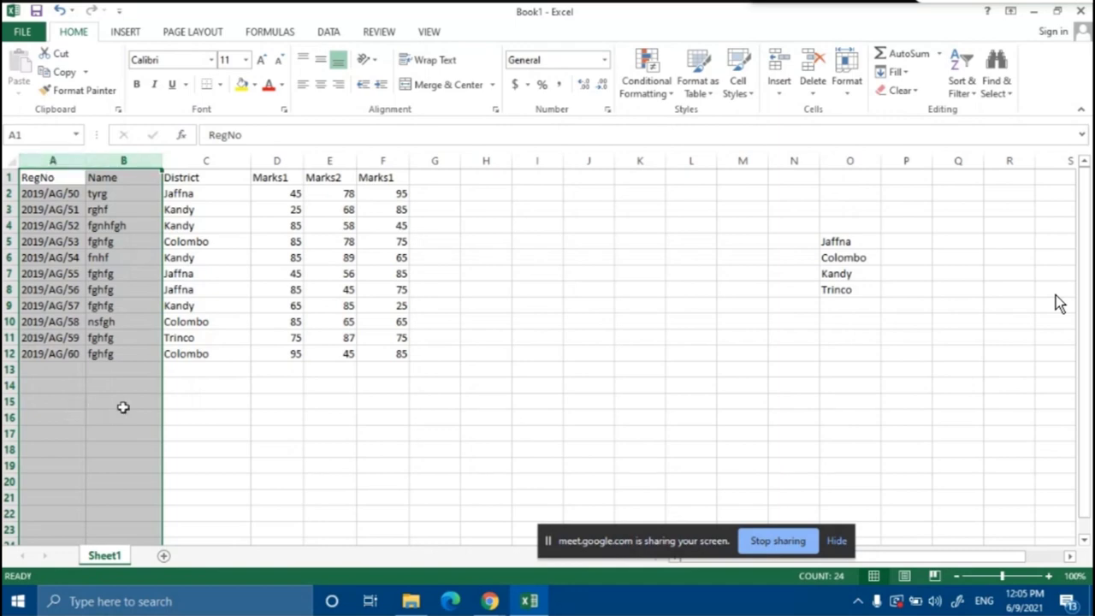
{"action": "left_click", "coordinate": [198, 415]}
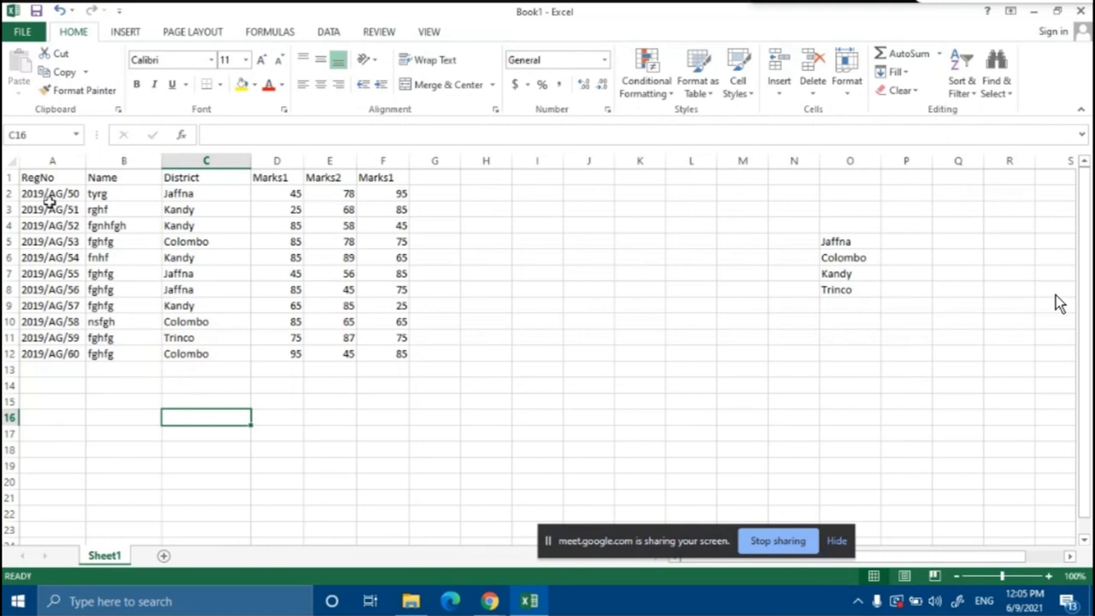
{"action": "left_click_drag", "start_coordinate": [5, 177], "coordinate": [14, 260]}
{"action": "left_click", "coordinate": [106, 397]}
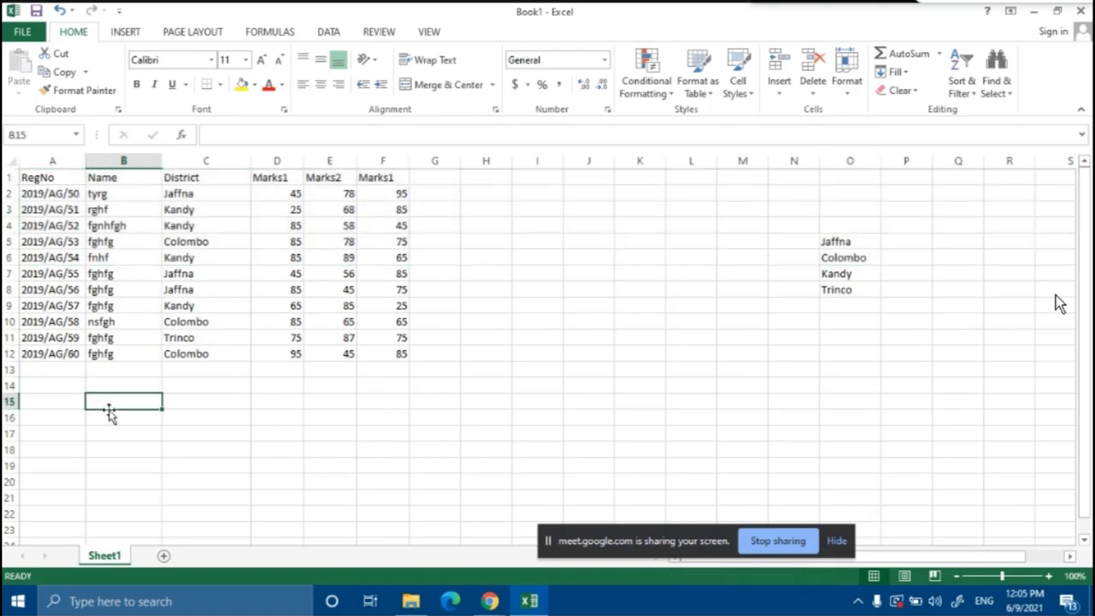
Select the whole sheet, then the table A1:F12, then the whole sheet again
{"action": "left_click", "coordinate": [12, 160]}
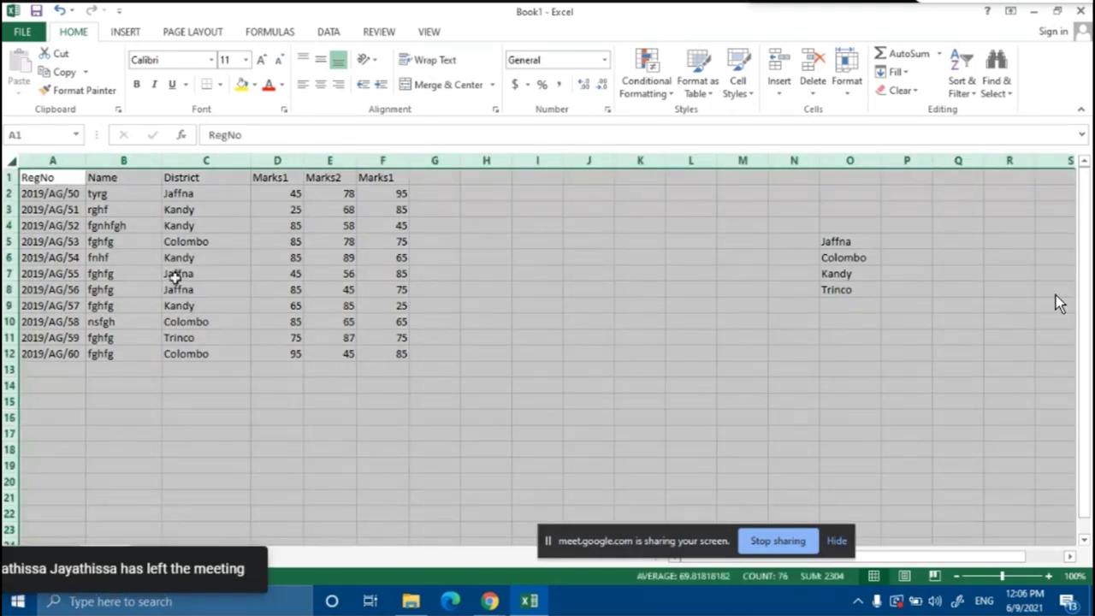
{"action": "left_click", "coordinate": [334, 468]}
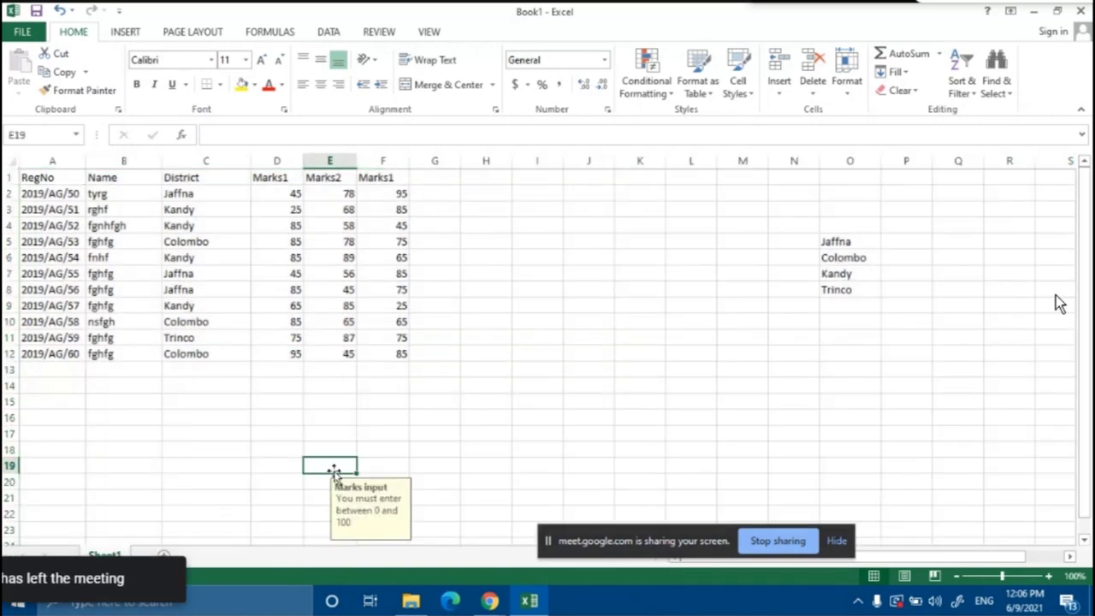
{"action": "left_click", "coordinate": [210, 462]}
{"action": "left_click_drag", "start_coordinate": [47, 179], "coordinate": [395, 353]}
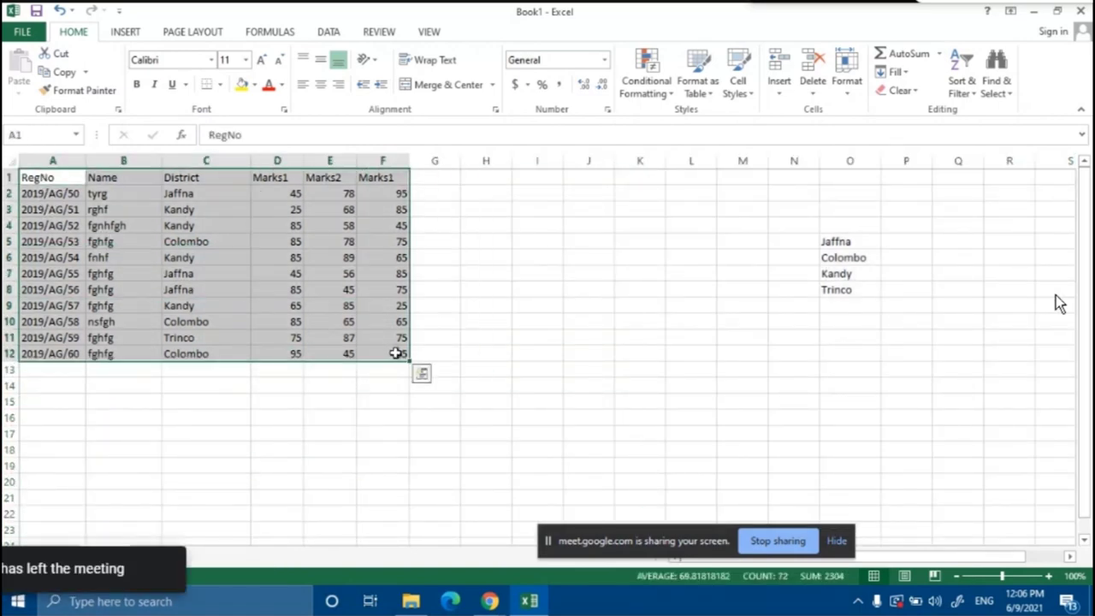
{"action": "left_click", "coordinate": [542, 416]}
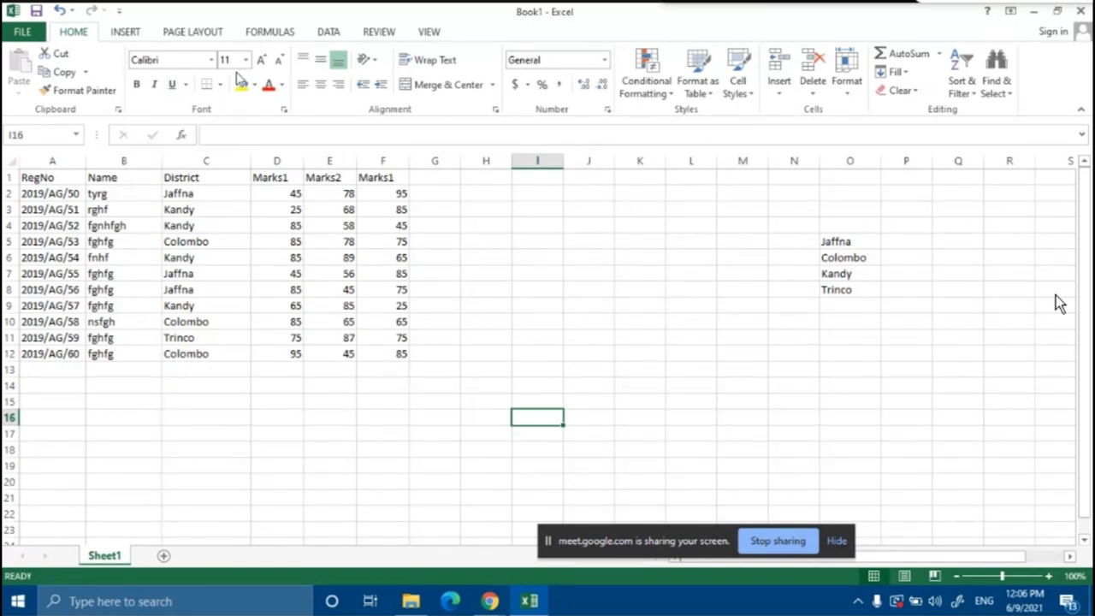
{"action": "left_click", "coordinate": [206, 432]}
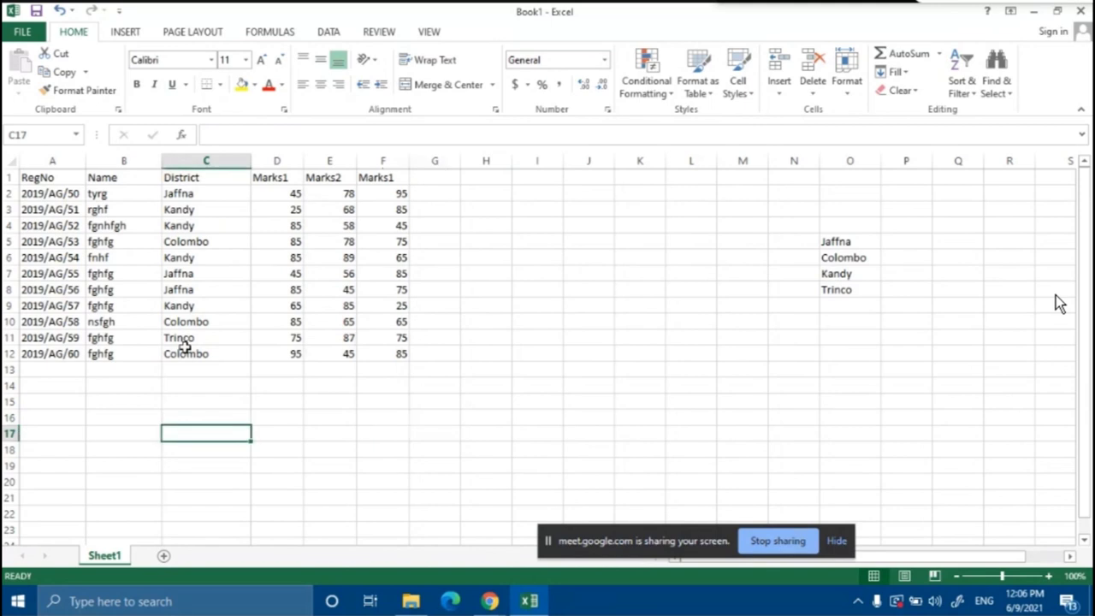
{"action": "left_click", "coordinate": [12, 161]}
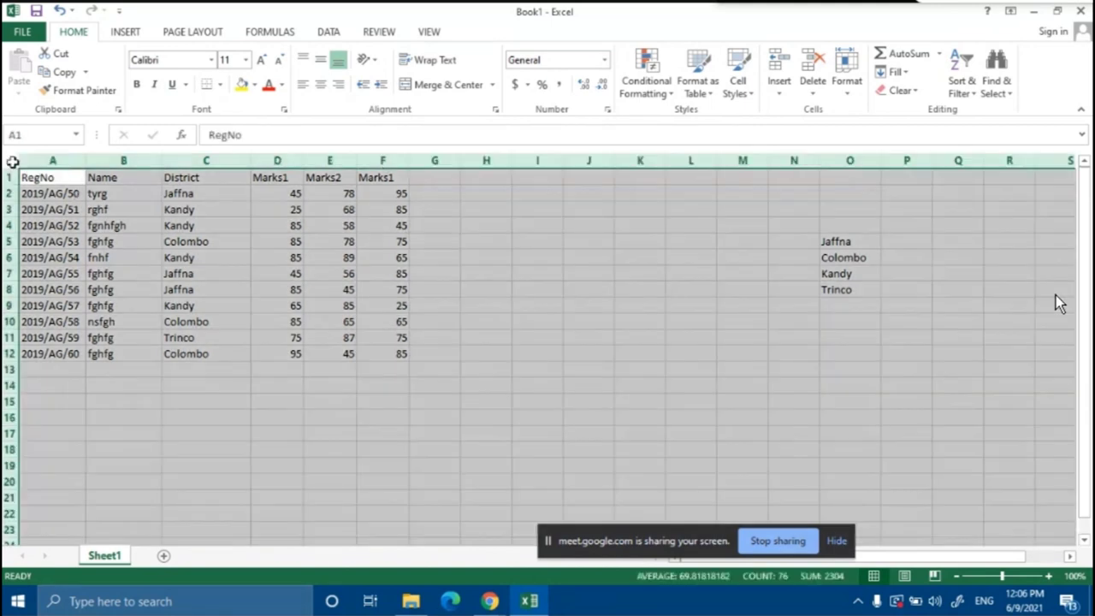
Set the whole sheet's font to Cambria at size 12
{"action": "left_click", "coordinate": [186, 59]}
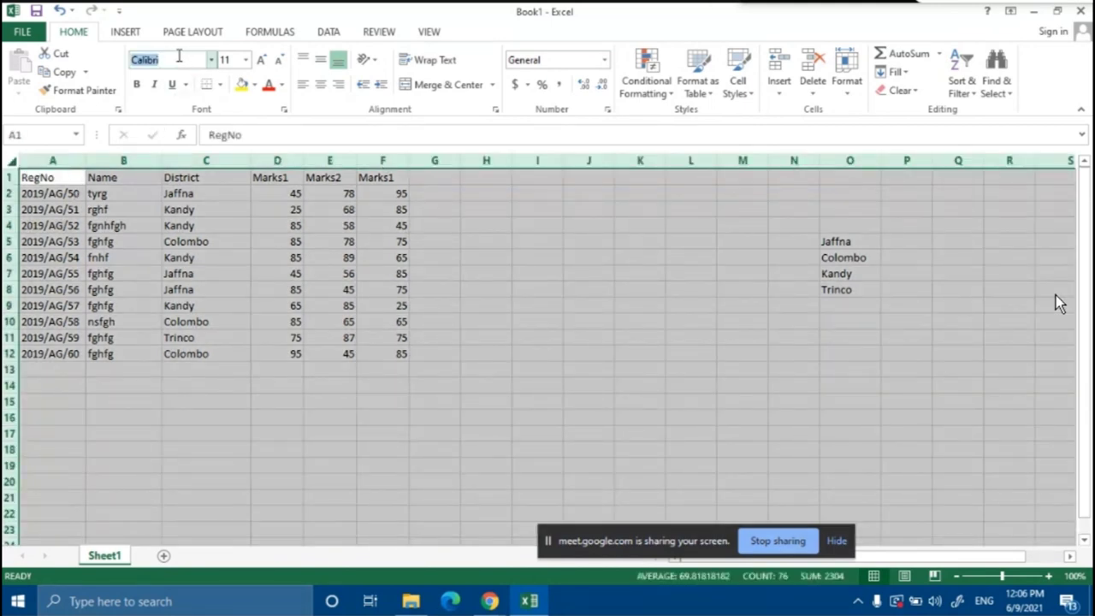
{"action": "type", "text": "Cam"}
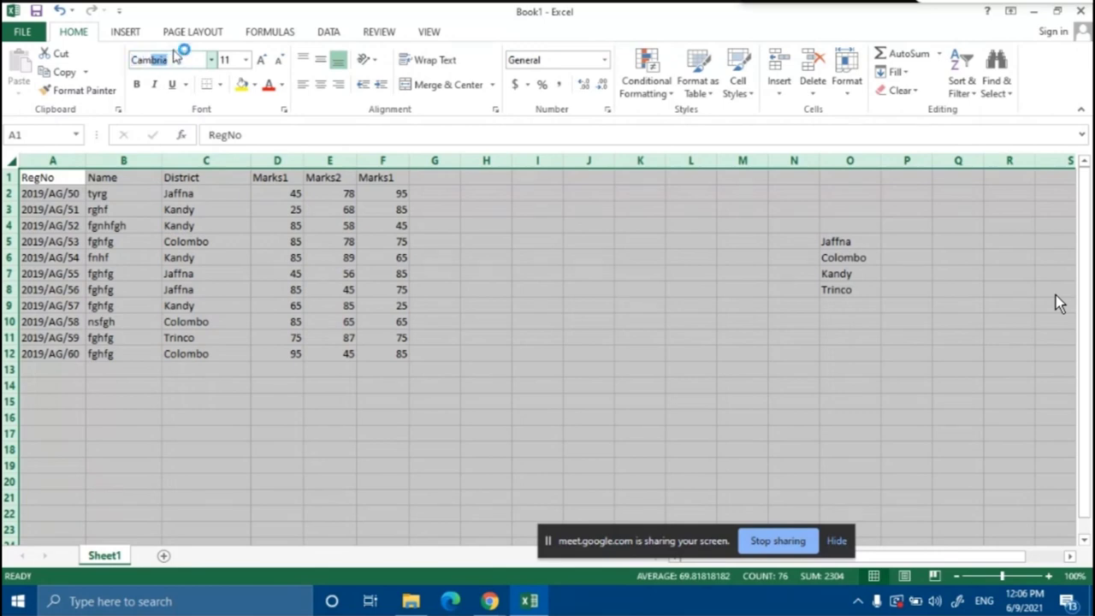
{"action": "key", "text": "Return"}
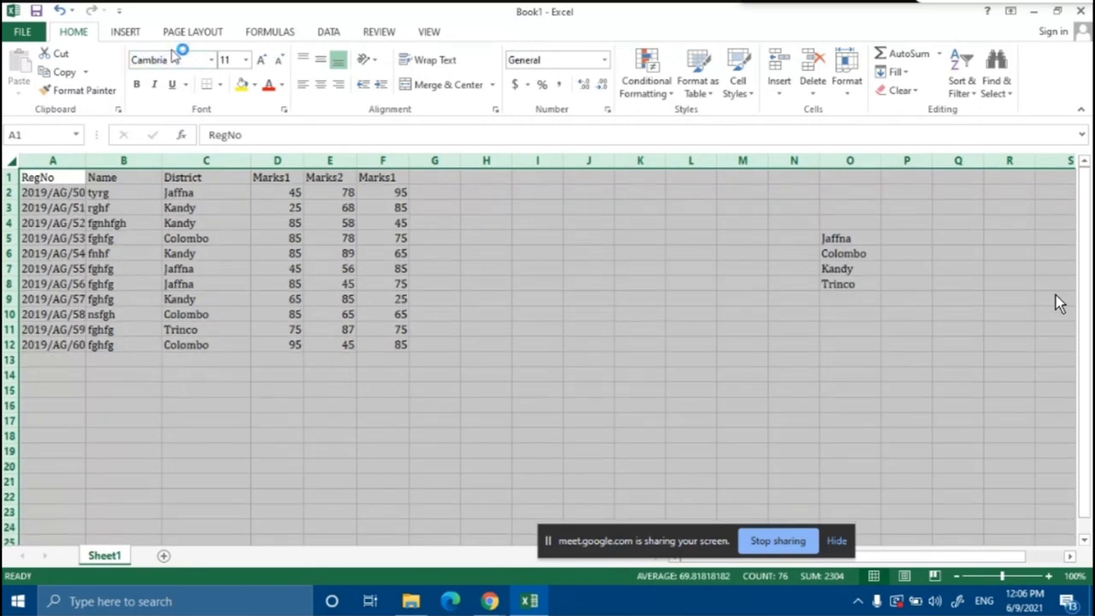
{"action": "left_click", "coordinate": [226, 59]}
{"action": "type", "text": "12"}
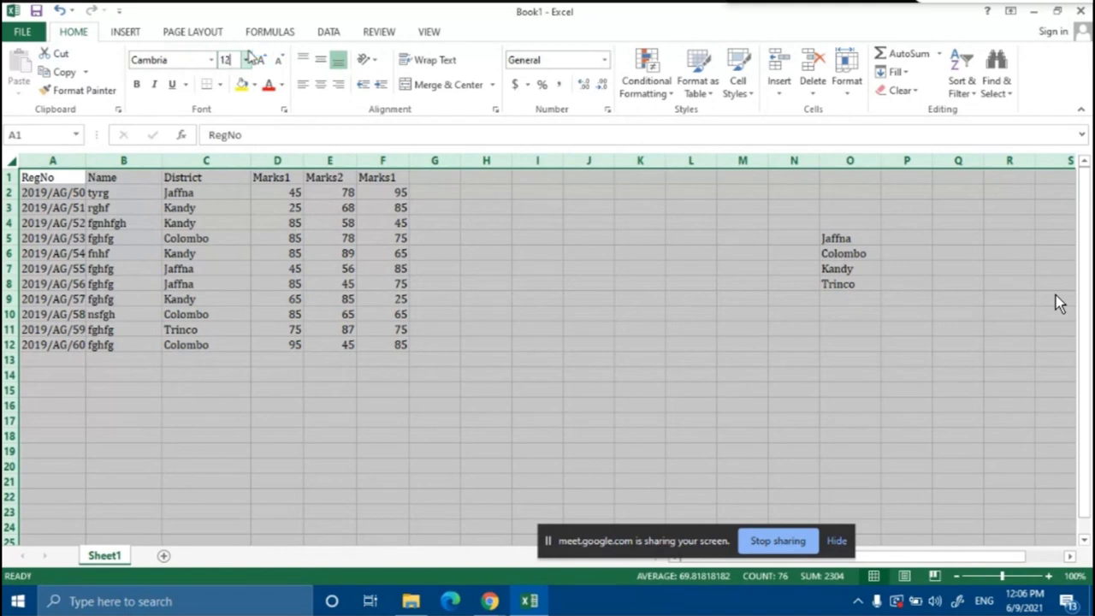
{"action": "key", "text": "Return"}
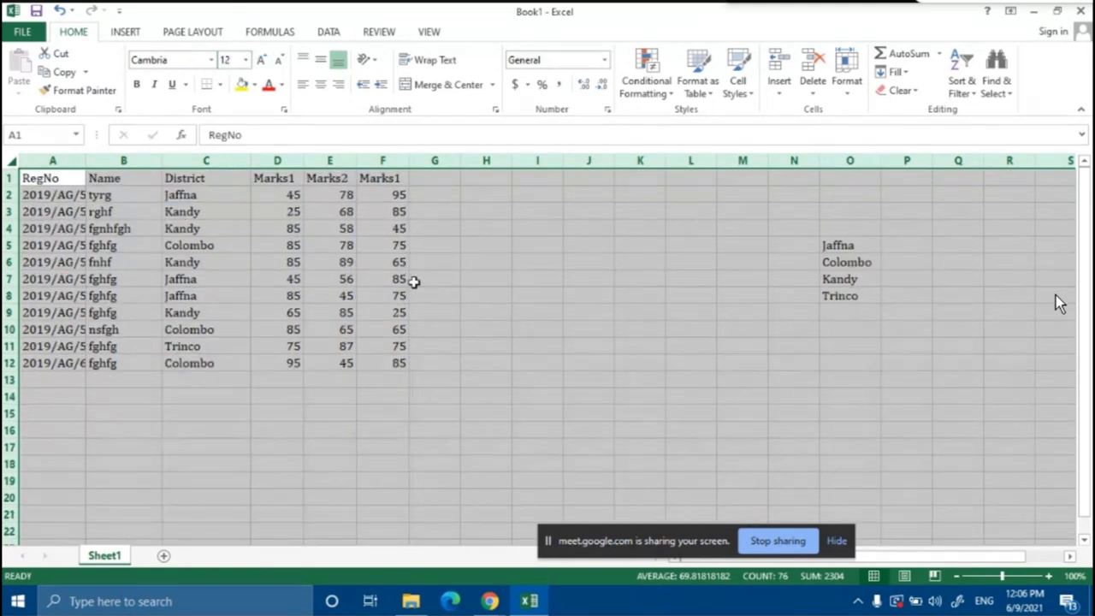
{"action": "left_click", "coordinate": [383, 431]}
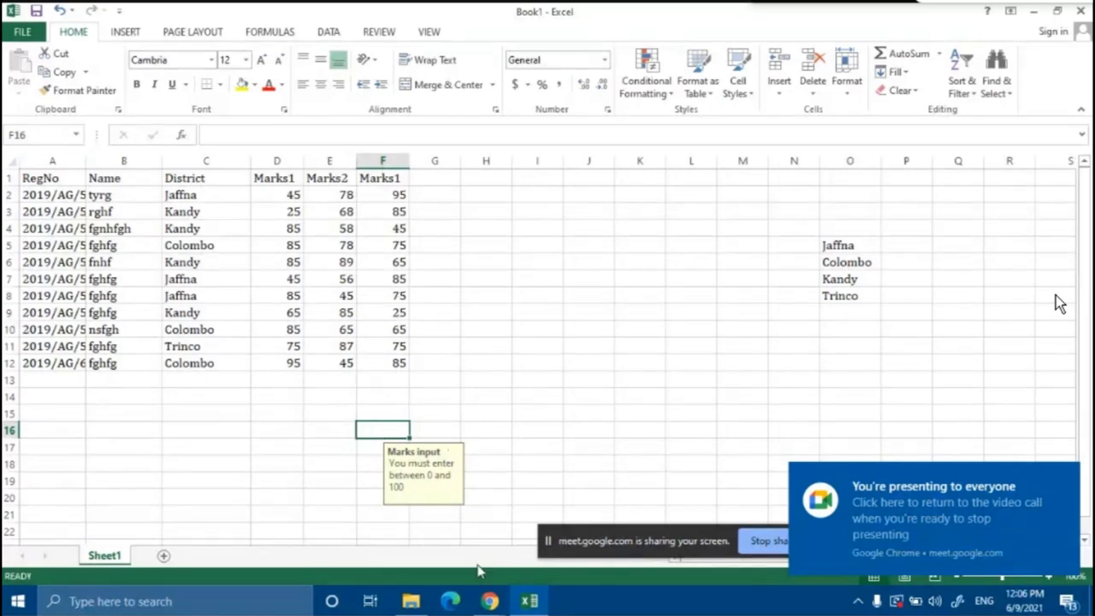
{"action": "left_click", "coordinate": [542, 311]}
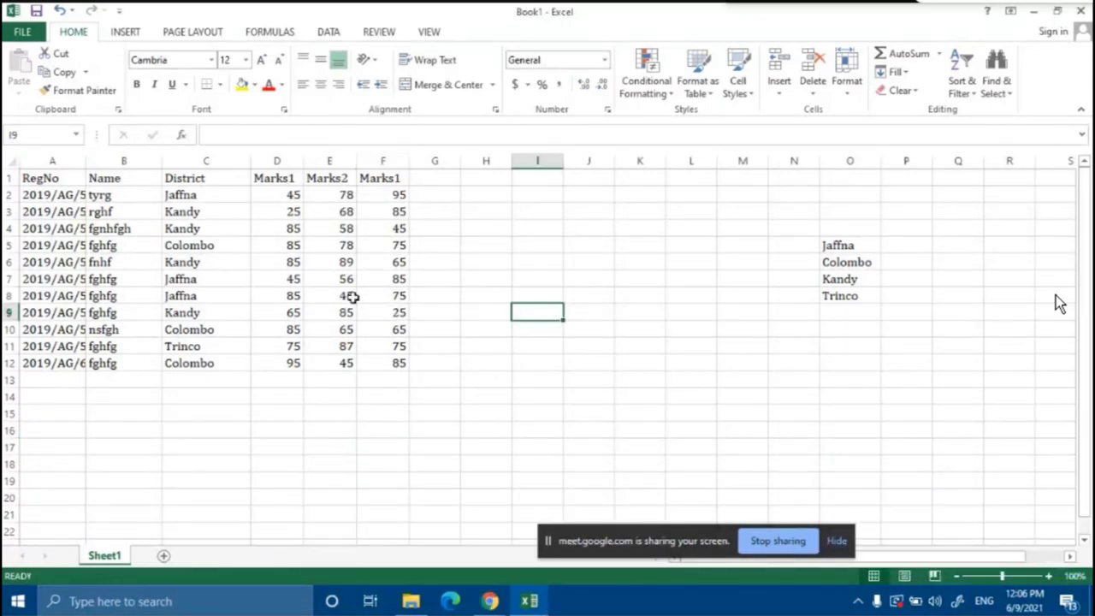
Extend the name in B4 with 'ghfgh fghgfh'
{"action": "double_click", "coordinate": [147, 230]}
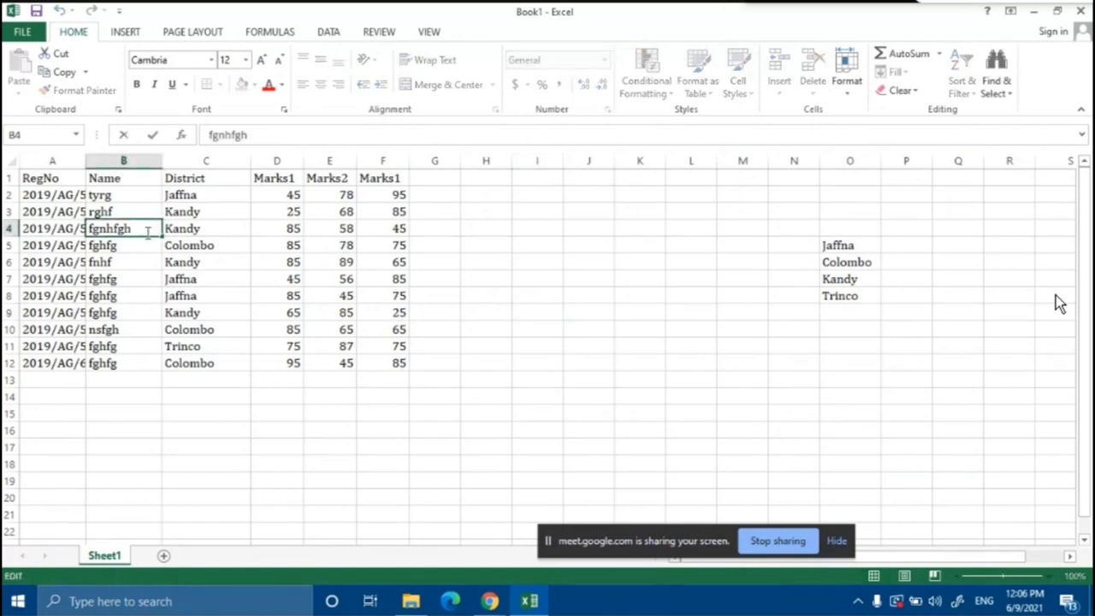
{"action": "type", "text": "ghfgh fghgfh"}
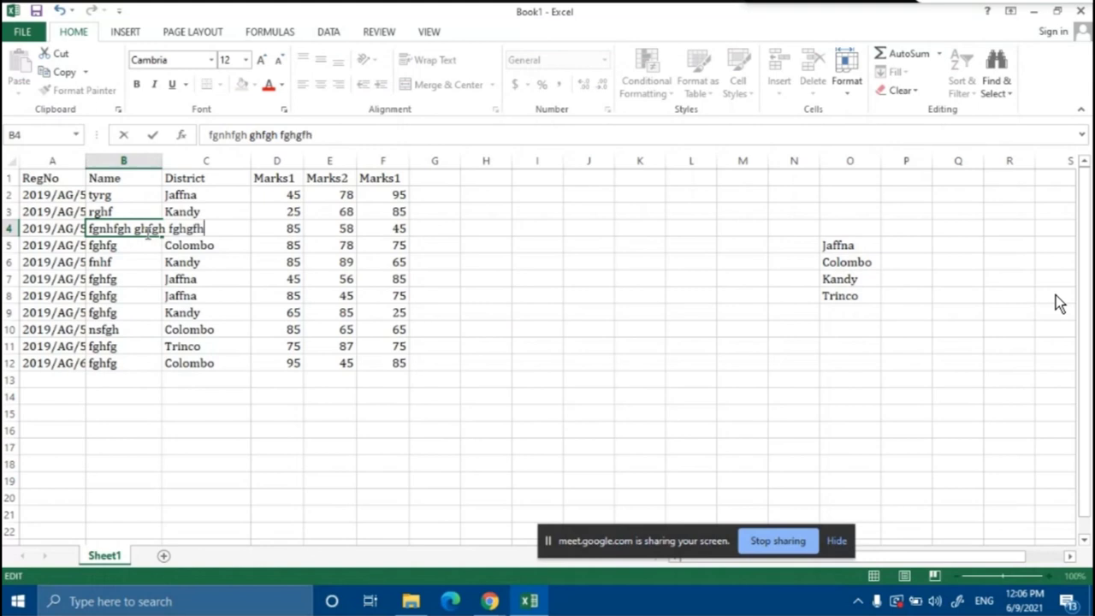
{"action": "left_click", "coordinate": [268, 450]}
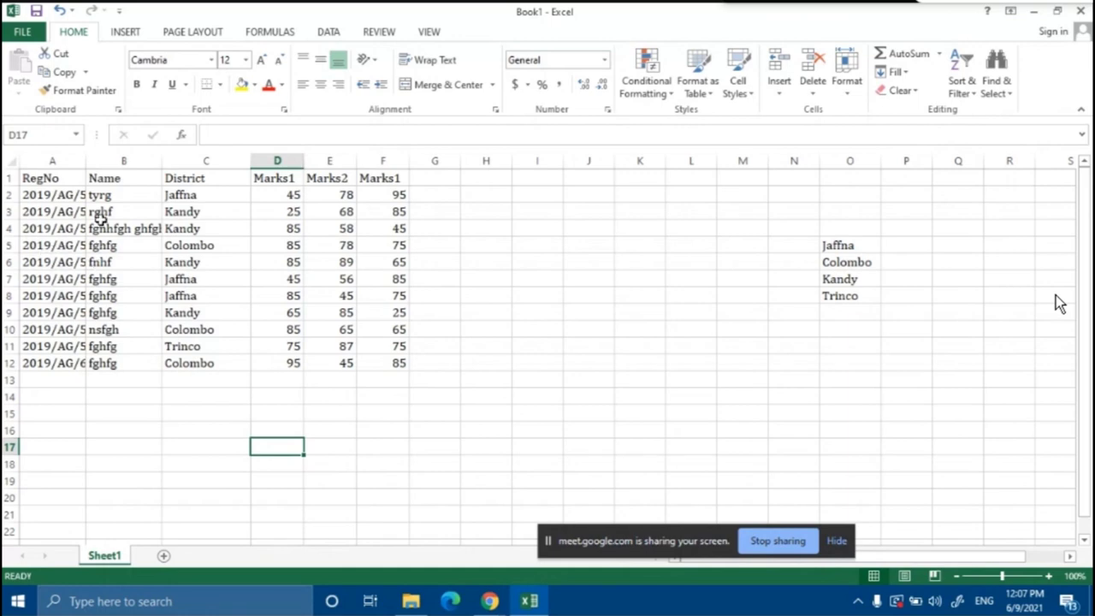
AutoFit columns A and B to the full RegNo values and longest name
{"action": "double_click", "coordinate": [85, 156]}
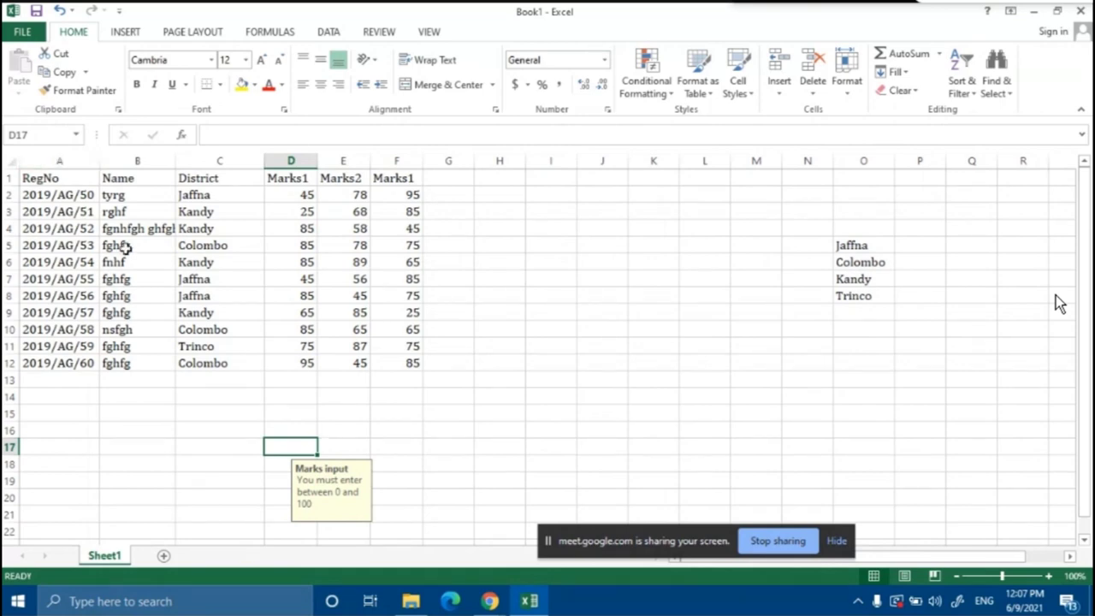
{"action": "left_click", "coordinate": [154, 381]}
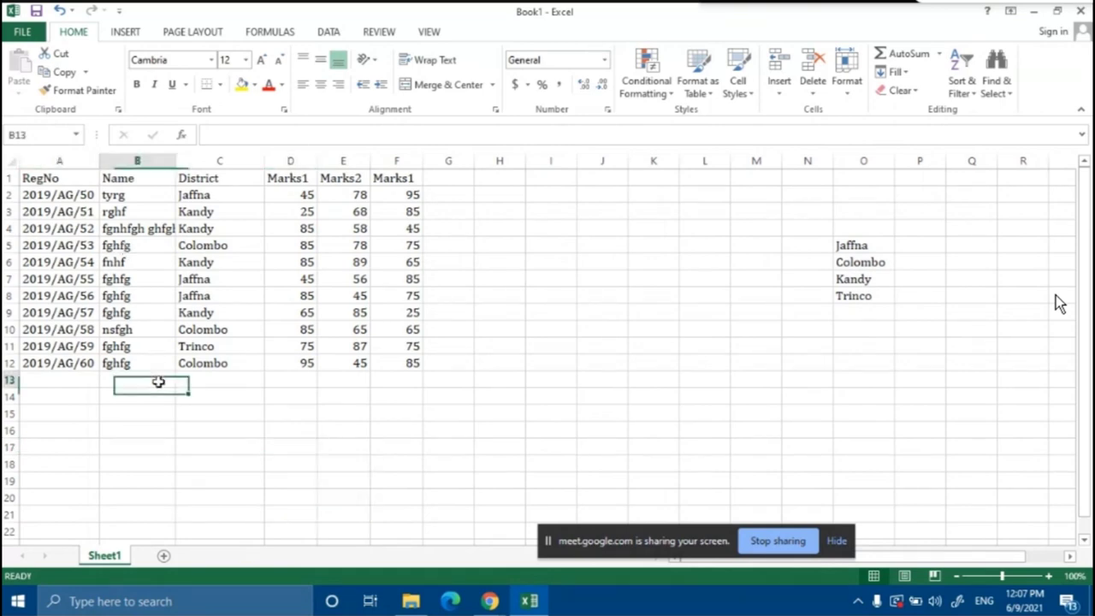
{"action": "double_click", "coordinate": [176, 162]}
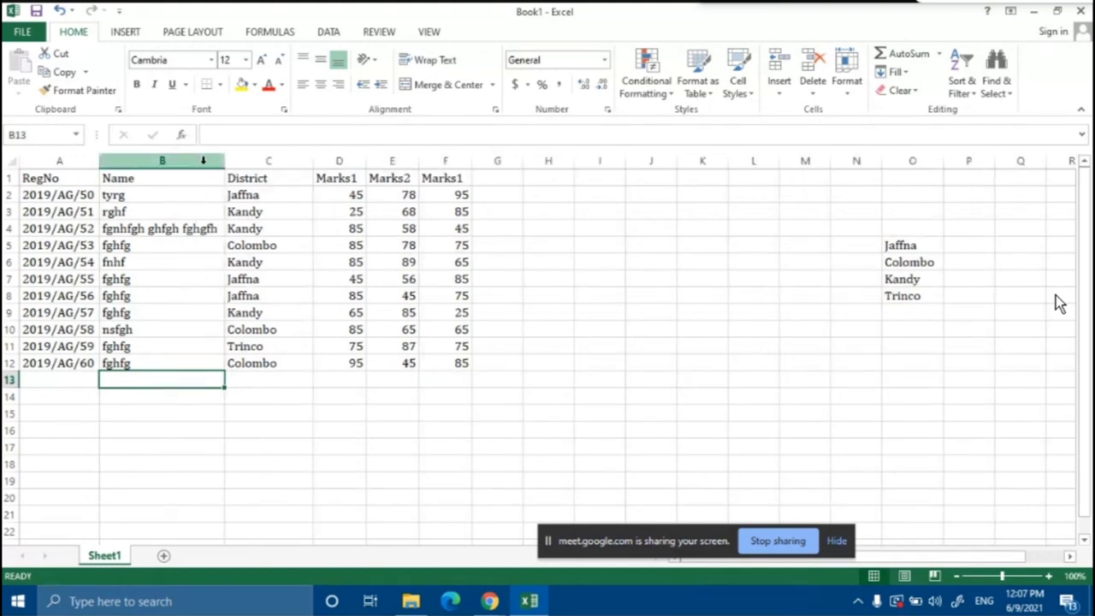
{"action": "left_click", "coordinate": [205, 228]}
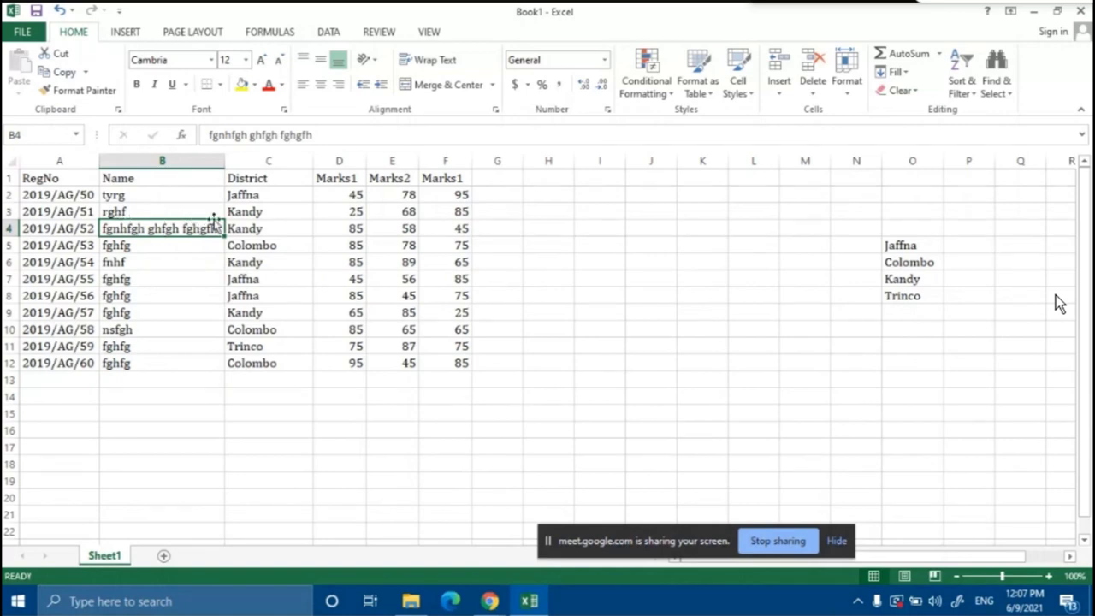
{"action": "left_click", "coordinate": [209, 274]}
{"action": "left_click", "coordinate": [287, 441]}
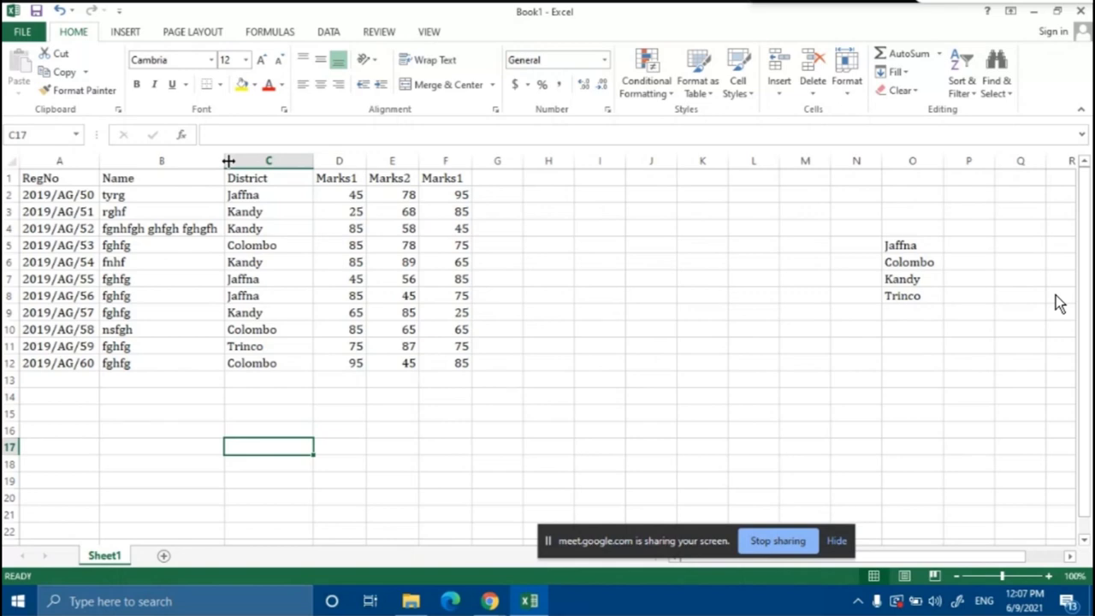
{"action": "left_click", "coordinate": [432, 411]}
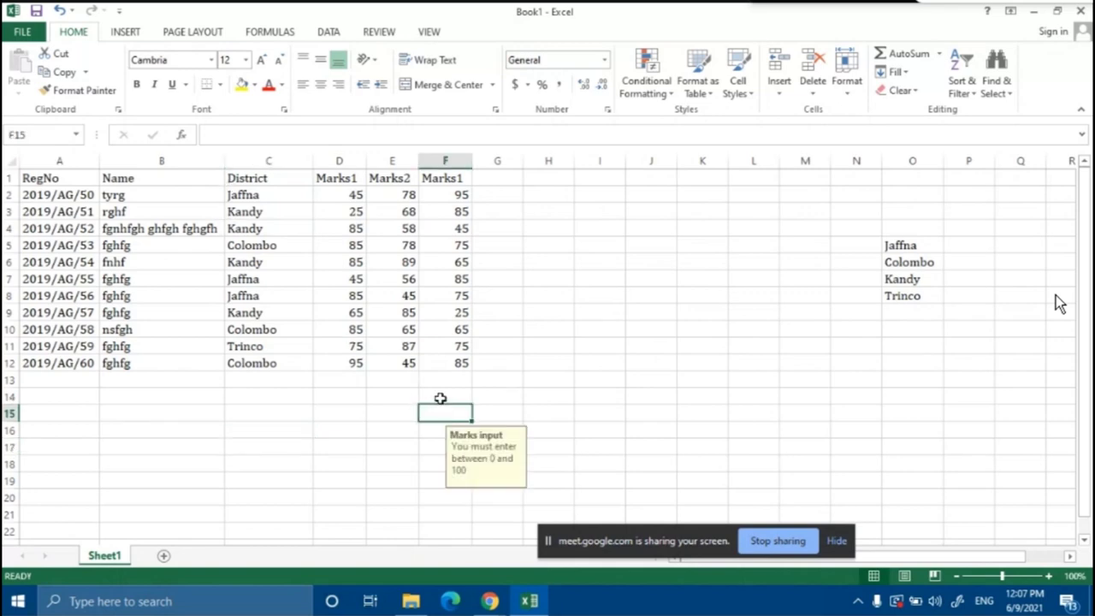
{"action": "left_click", "coordinate": [552, 313]}
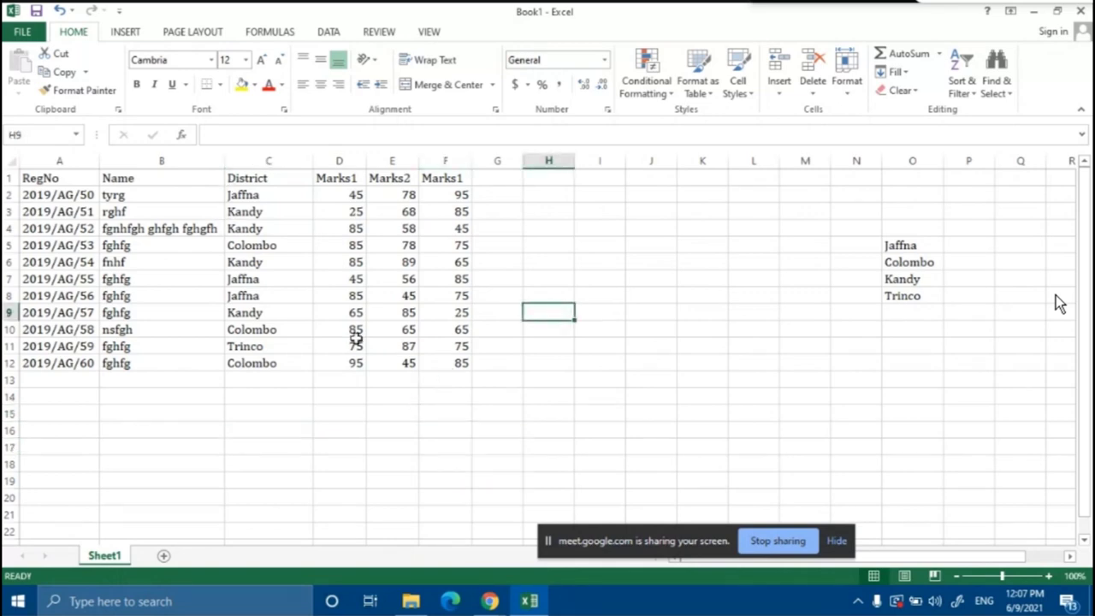
{"action": "left_click_drag", "start_coordinate": [5, 178], "coordinate": [24, 368]}
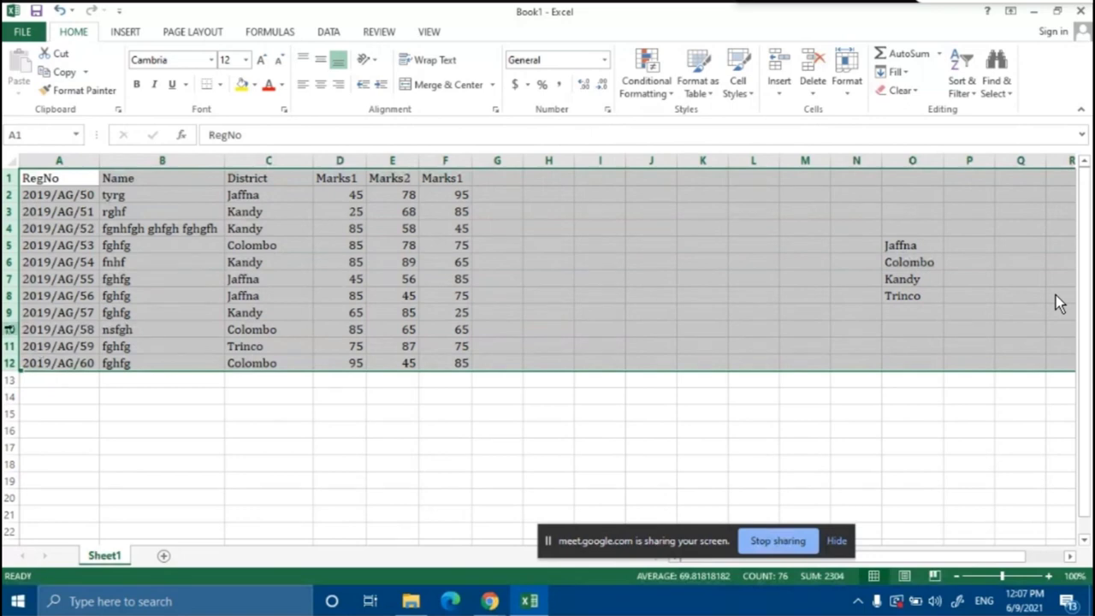
Make rows 1–12 taller, about 21.75 points each
{"action": "right_click", "coordinate": [9, 315]}
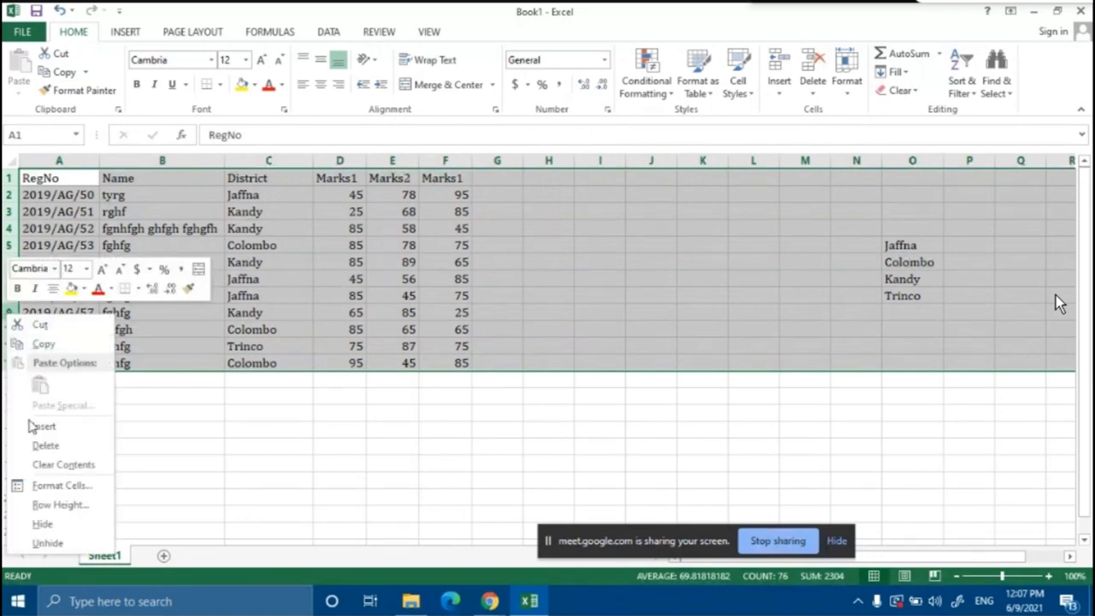
{"action": "left_click", "coordinate": [58, 504]}
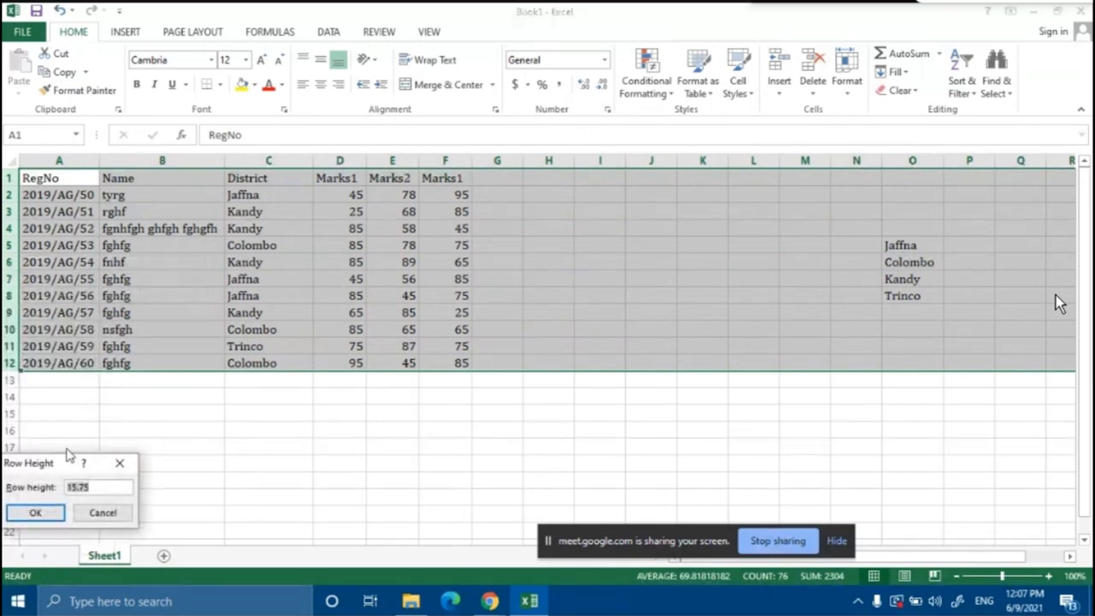
{"action": "left_click_drag", "start_coordinate": [61, 464], "coordinate": [247, 411]}
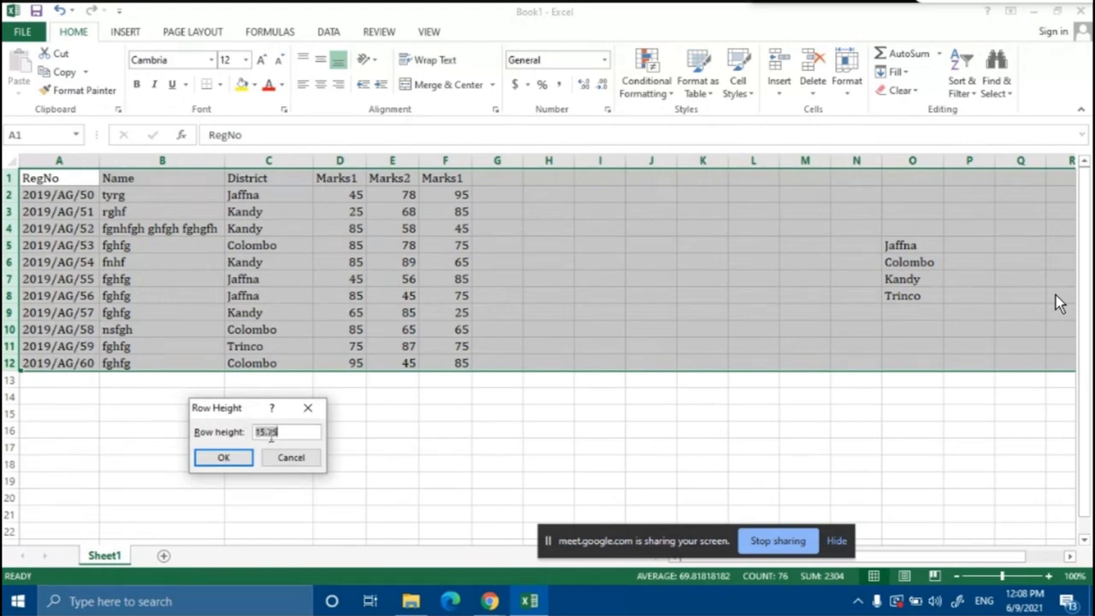
{"action": "left_click", "coordinate": [264, 432]}
{"action": "left_click", "coordinate": [282, 458]}
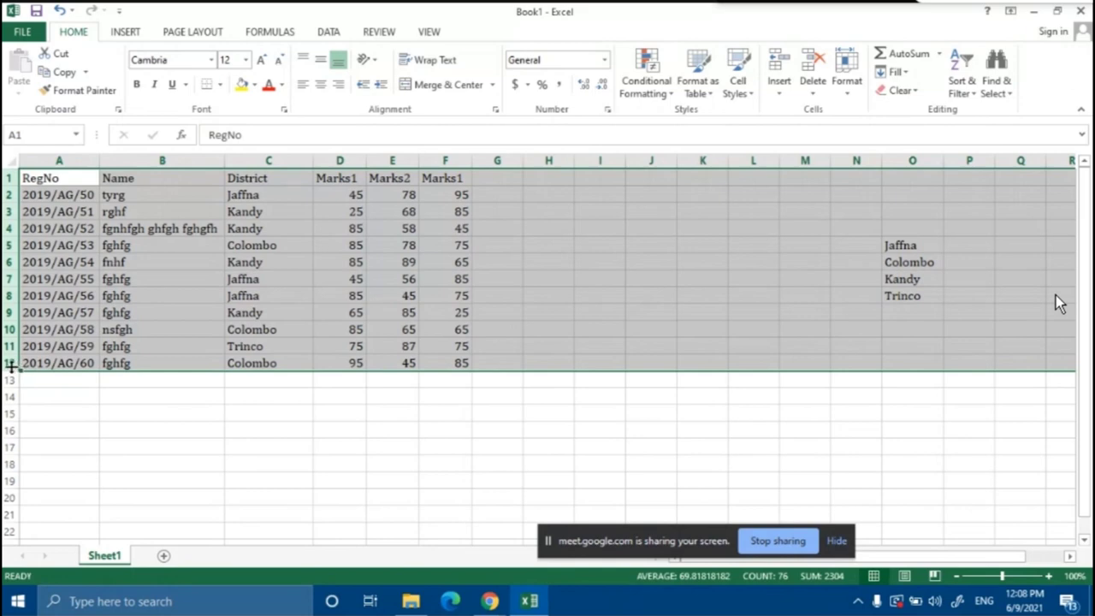
{"action": "left_click_drag", "start_coordinate": [8, 366], "coordinate": [7, 374]}
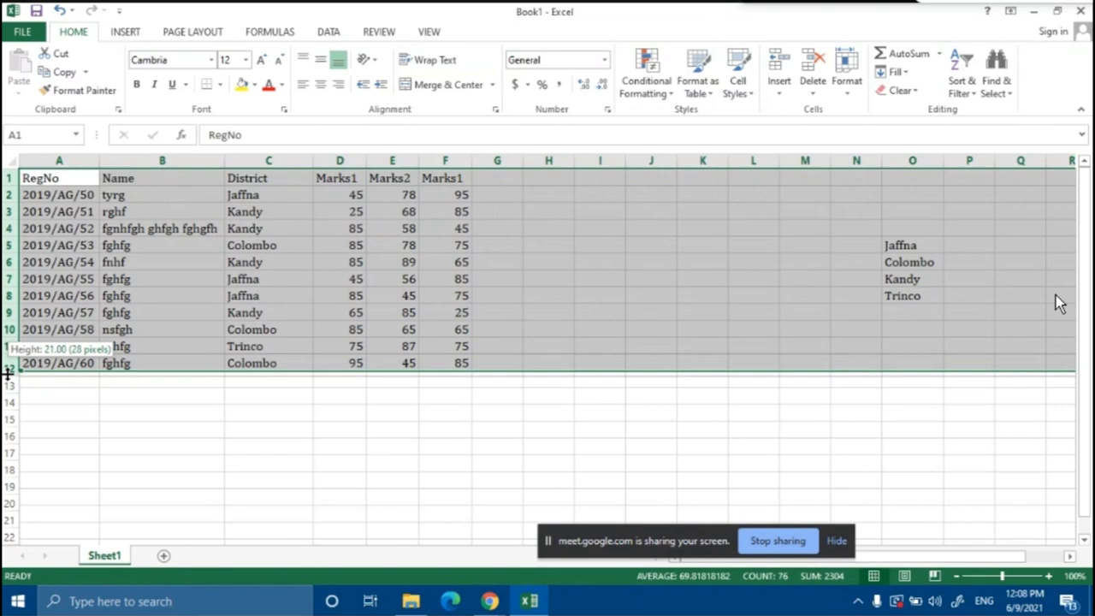
{"action": "left_click_drag", "start_coordinate": [6, 374], "coordinate": [7, 374]}
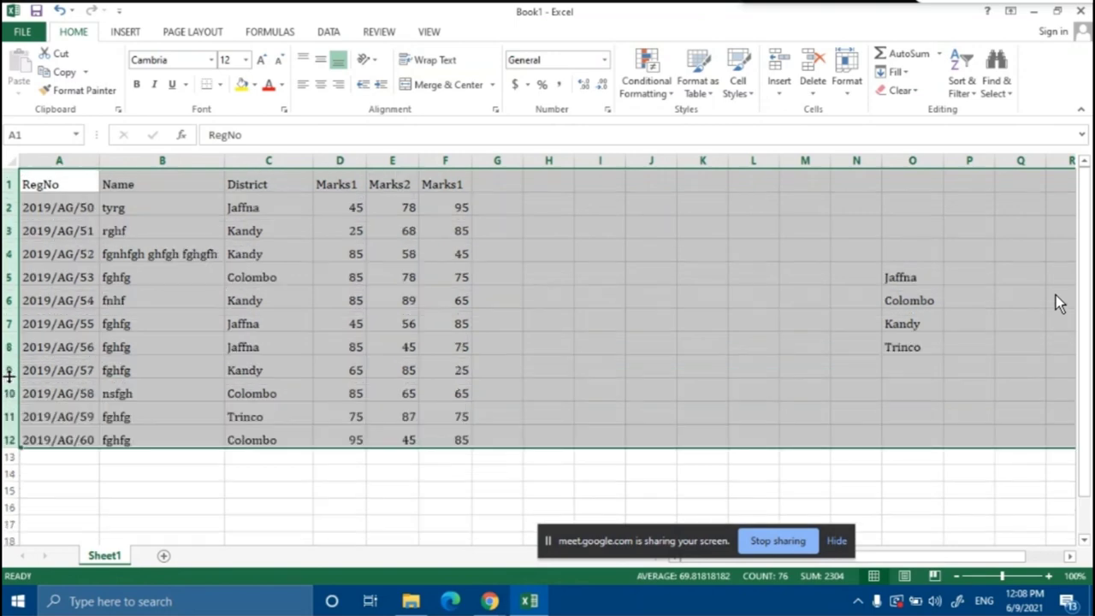
{"action": "left_click", "coordinate": [252, 479]}
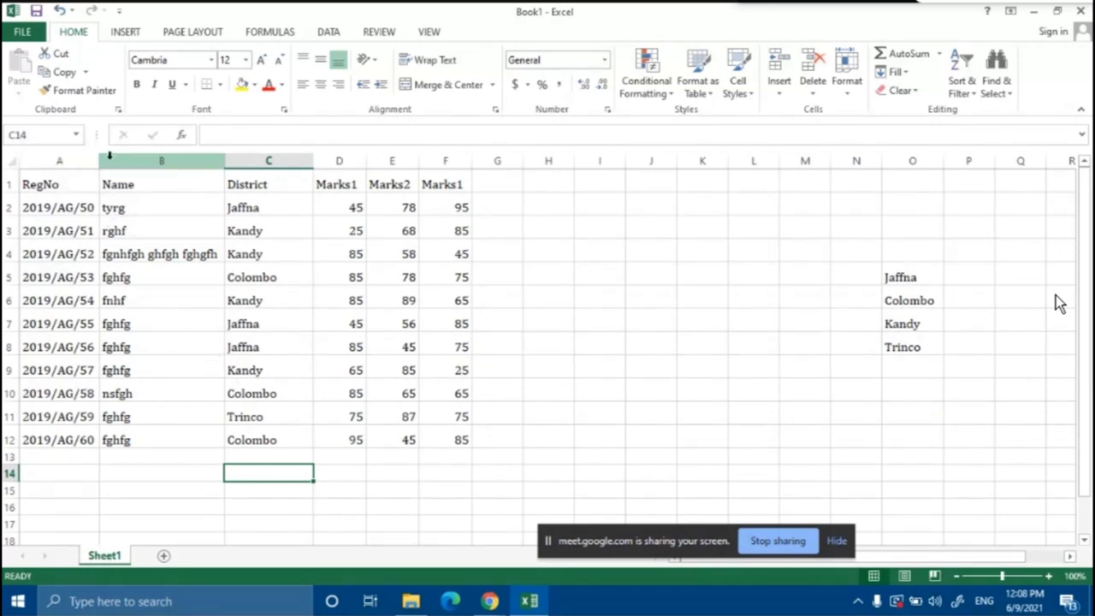
Widen column A slightly, then select the RegNo, Name, District and D–F marks columns in turn
{"action": "left_click_drag", "start_coordinate": [100, 165], "coordinate": [109, 169]}
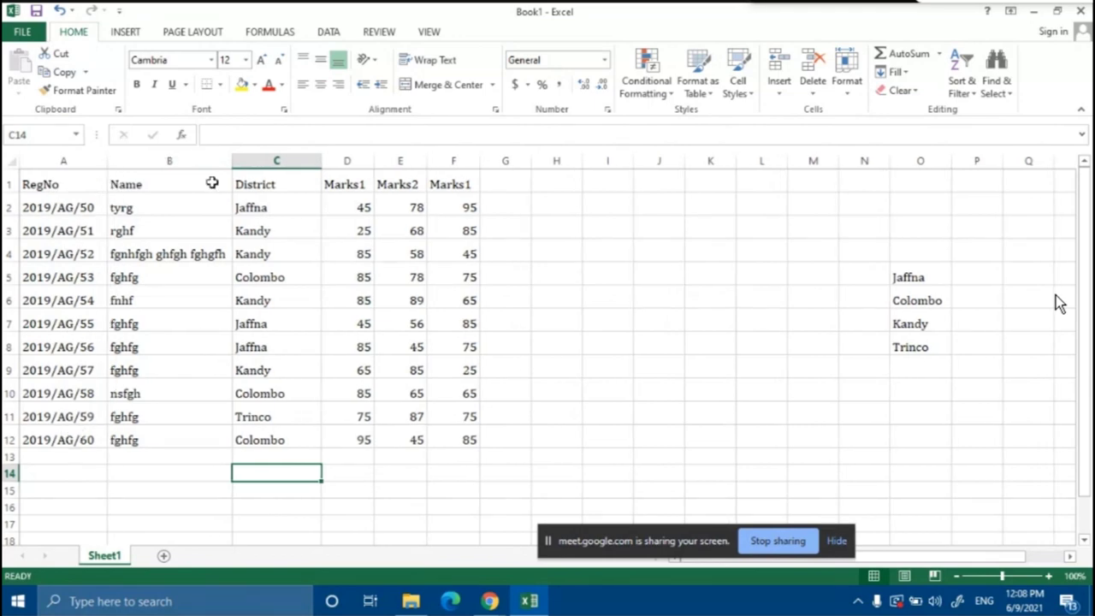
{"action": "left_click", "coordinate": [52, 181]}
{"action": "left_click_drag", "start_coordinate": [52, 181], "coordinate": [54, 436]}
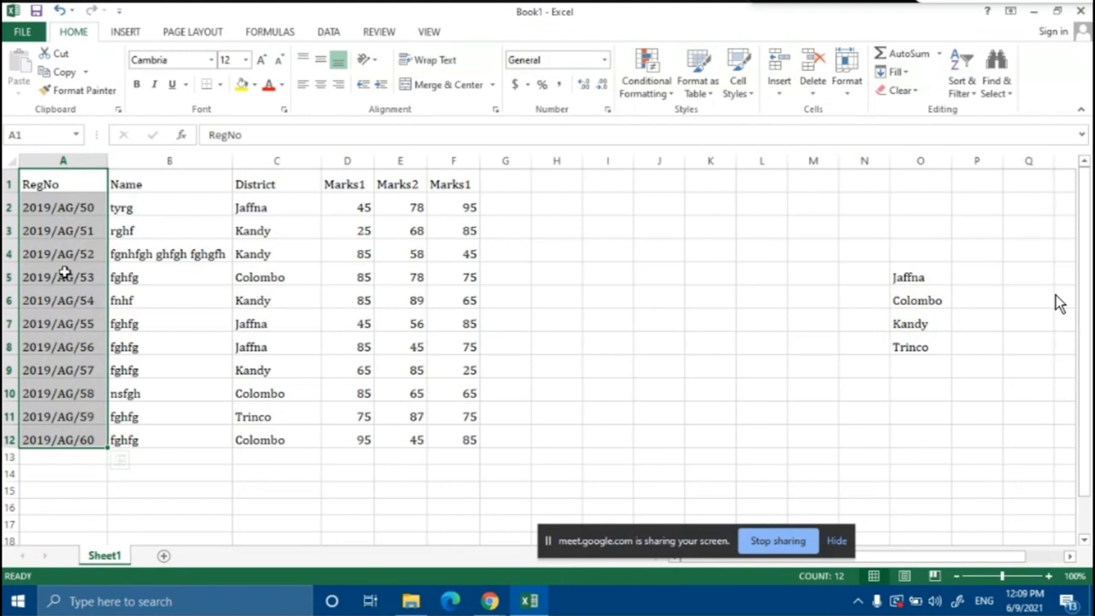
{"action": "left_click_drag", "start_coordinate": [154, 184], "coordinate": [138, 425]}
{"action": "left_click_drag", "start_coordinate": [279, 183], "coordinate": [296, 415]}
{"action": "left_click_drag", "start_coordinate": [345, 183], "coordinate": [459, 426]}
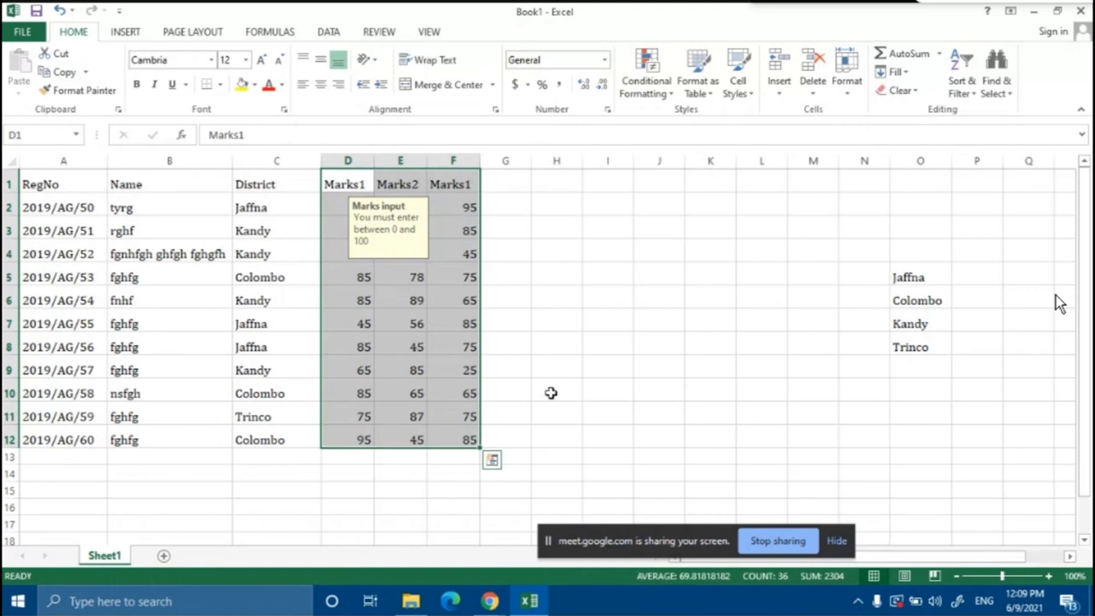
Centre the marks in D1:F12 and the registration numbers in A2:A12
{"action": "left_click", "coordinate": [561, 344]}
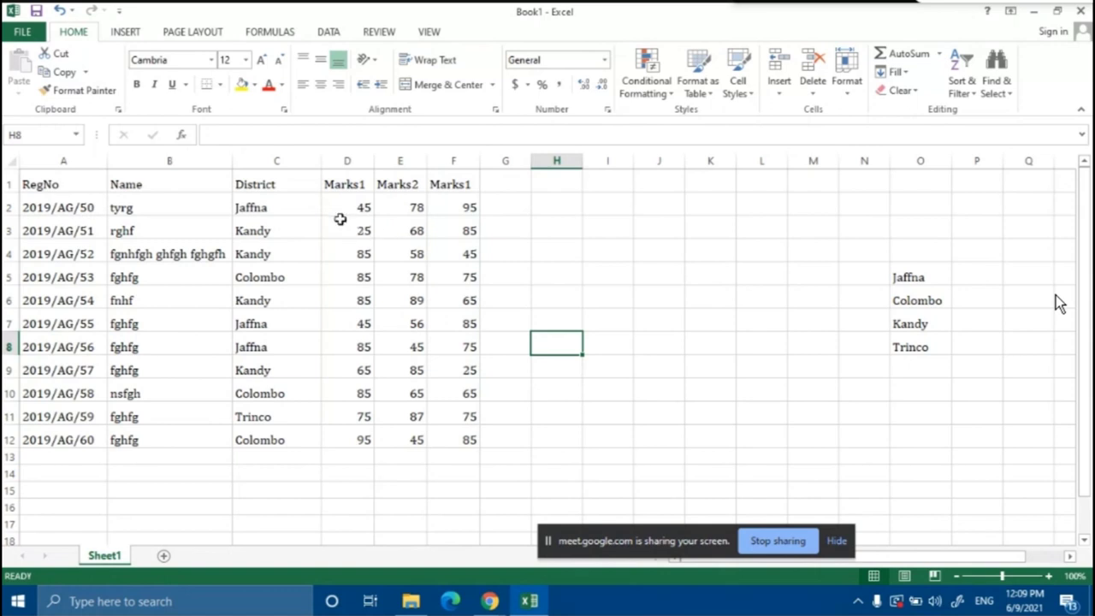
{"action": "left_click_drag", "start_coordinate": [331, 184], "coordinate": [445, 438]}
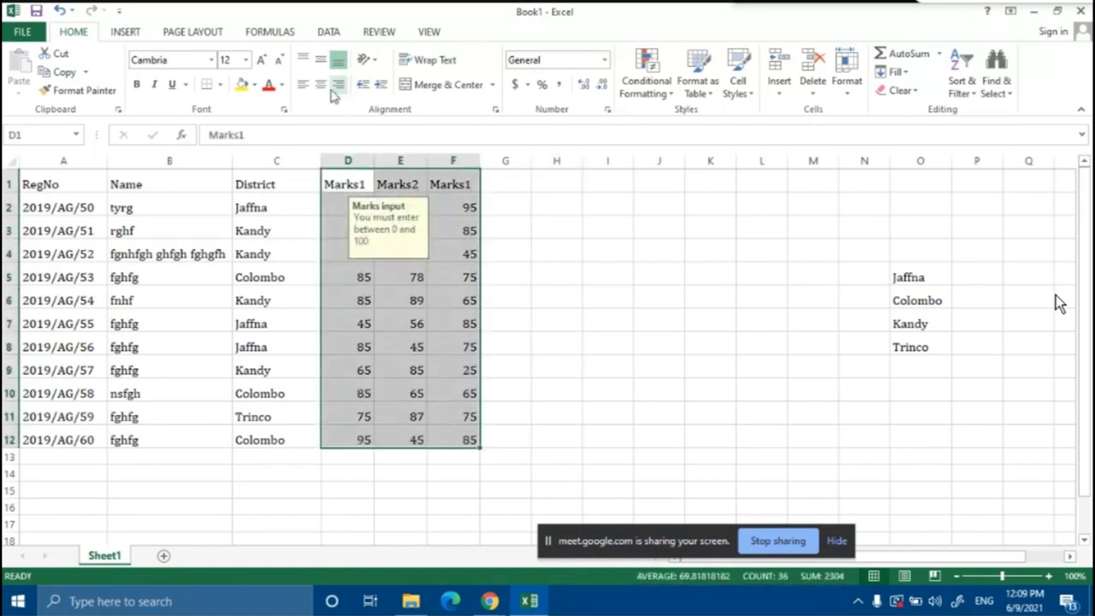
{"action": "left_click", "coordinate": [323, 87]}
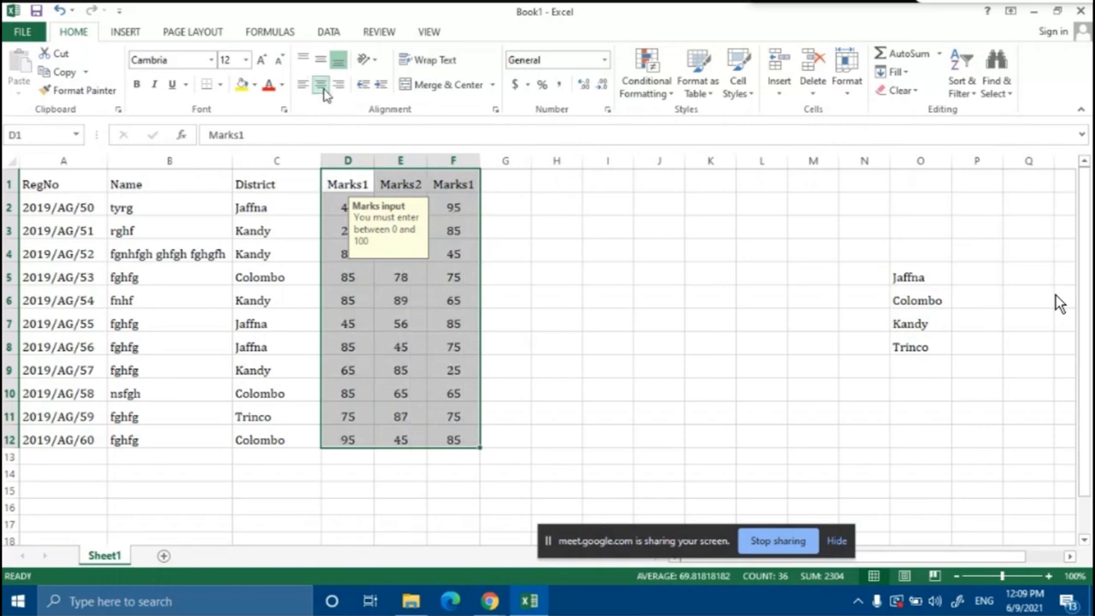
{"action": "left_click_drag", "start_coordinate": [75, 210], "coordinate": [81, 436]}
{"action": "left_click", "coordinate": [320, 85]}
{"action": "left_click", "coordinate": [587, 319]}
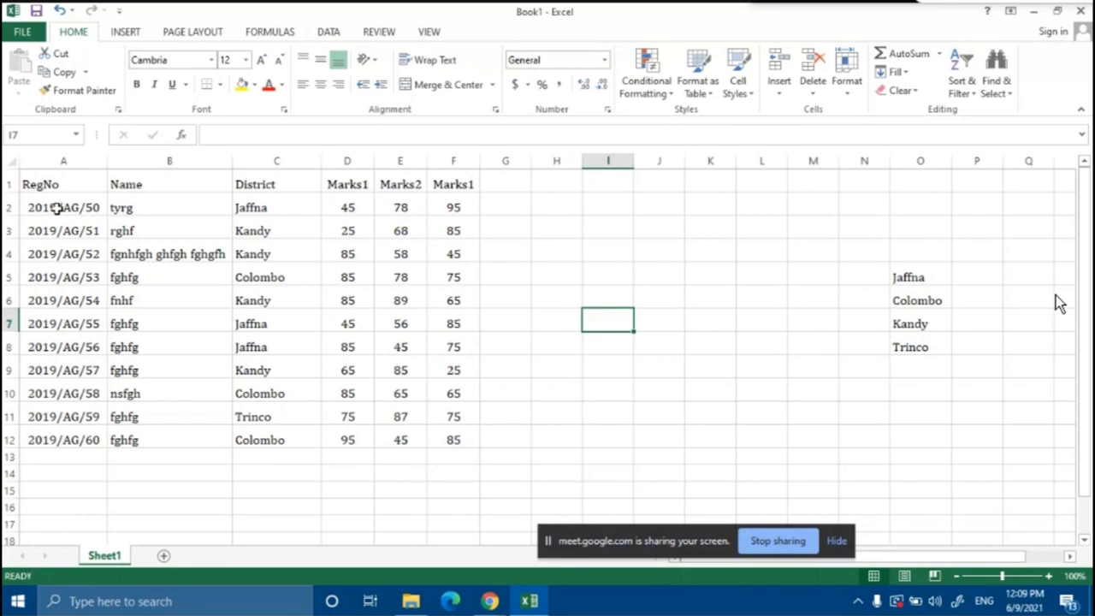
Select the whole student table A1:F12
{"action": "left_click", "coordinate": [244, 212]}
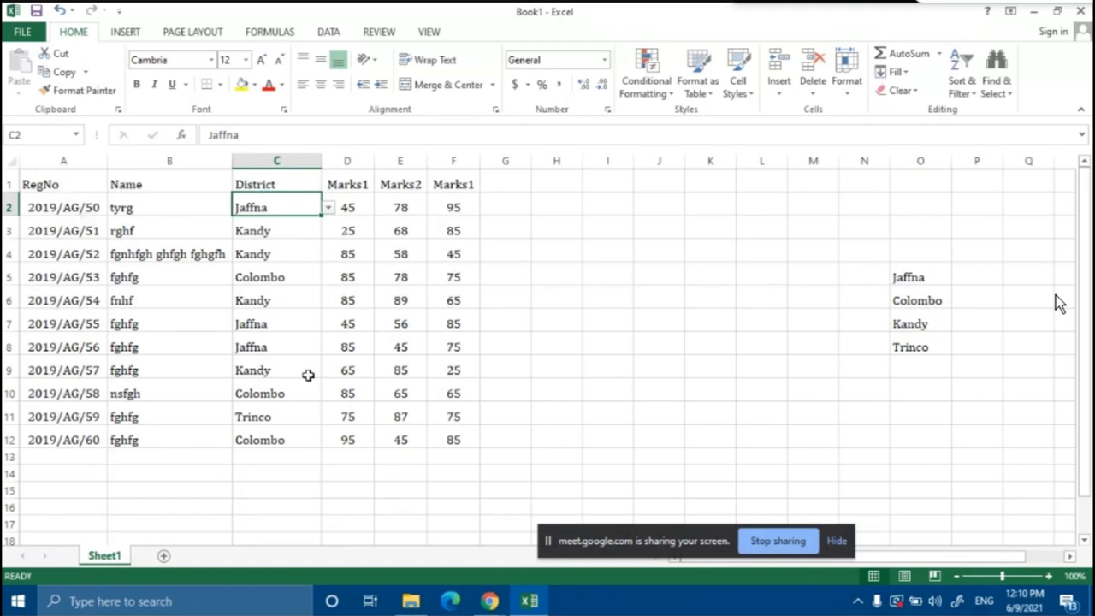
{"action": "left_click", "coordinate": [281, 320]}
{"action": "left_click", "coordinate": [76, 186]}
{"action": "left_click_drag", "start_coordinate": [76, 186], "coordinate": [442, 447]}
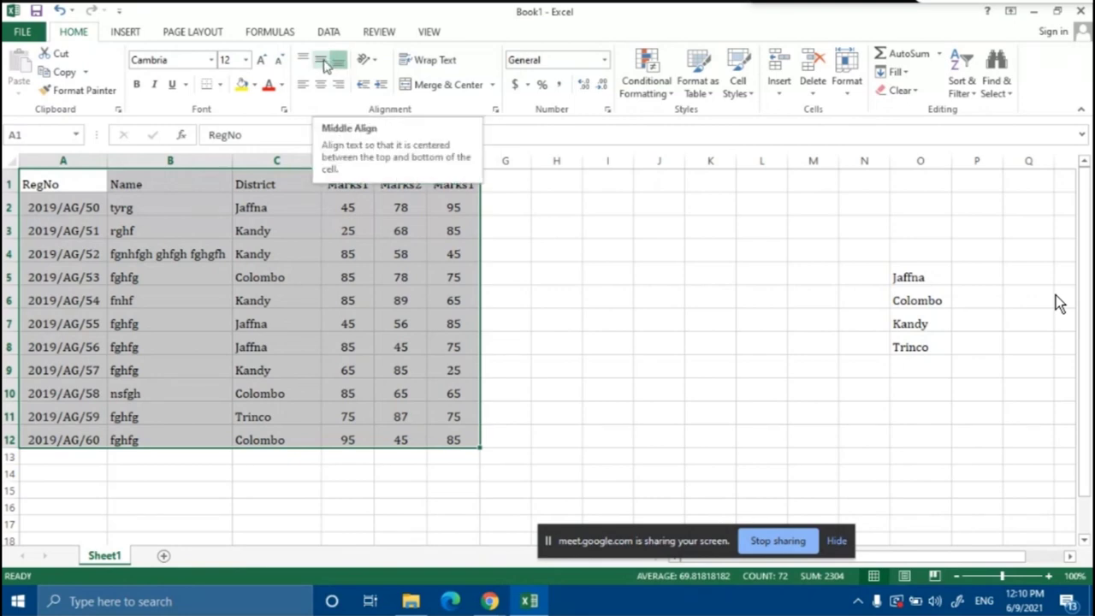
Middle-align A1:F12 and widen the Name and District columns B and C
{"action": "left_click", "coordinate": [323, 62]}
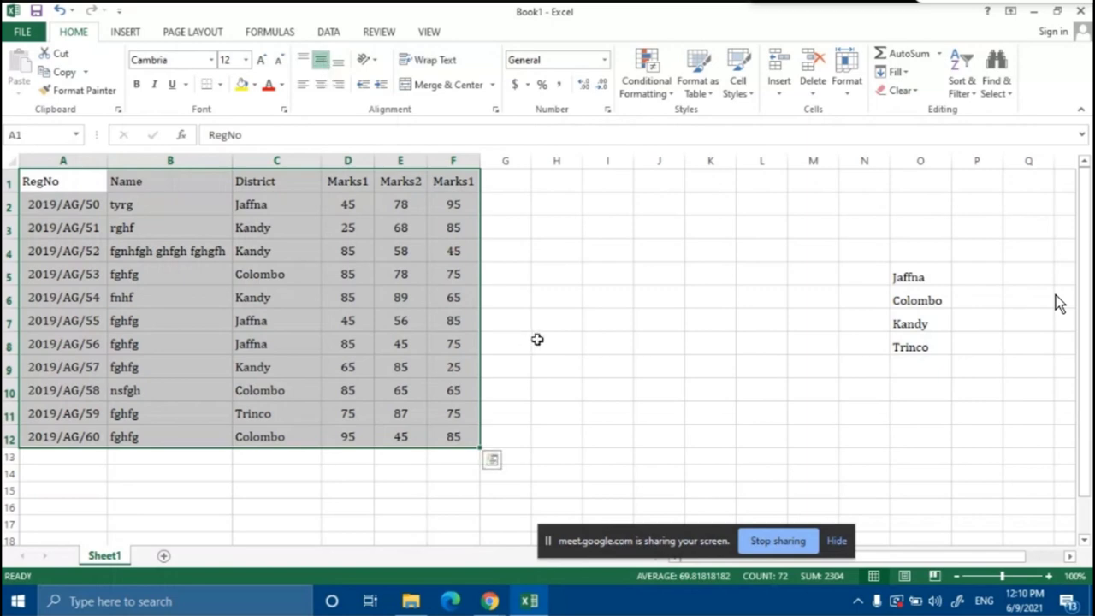
{"action": "left_click", "coordinate": [536, 340]}
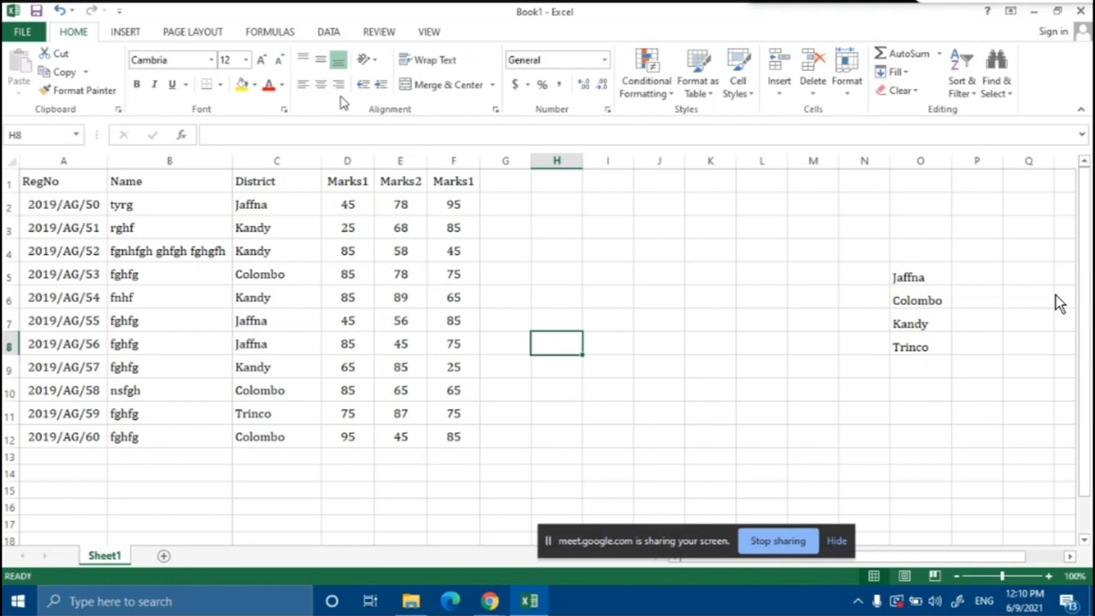
{"action": "left_click_drag", "start_coordinate": [234, 161], "coordinate": [259, 161]}
{"action": "left_click_drag", "start_coordinate": [349, 161], "coordinate": [362, 160]}
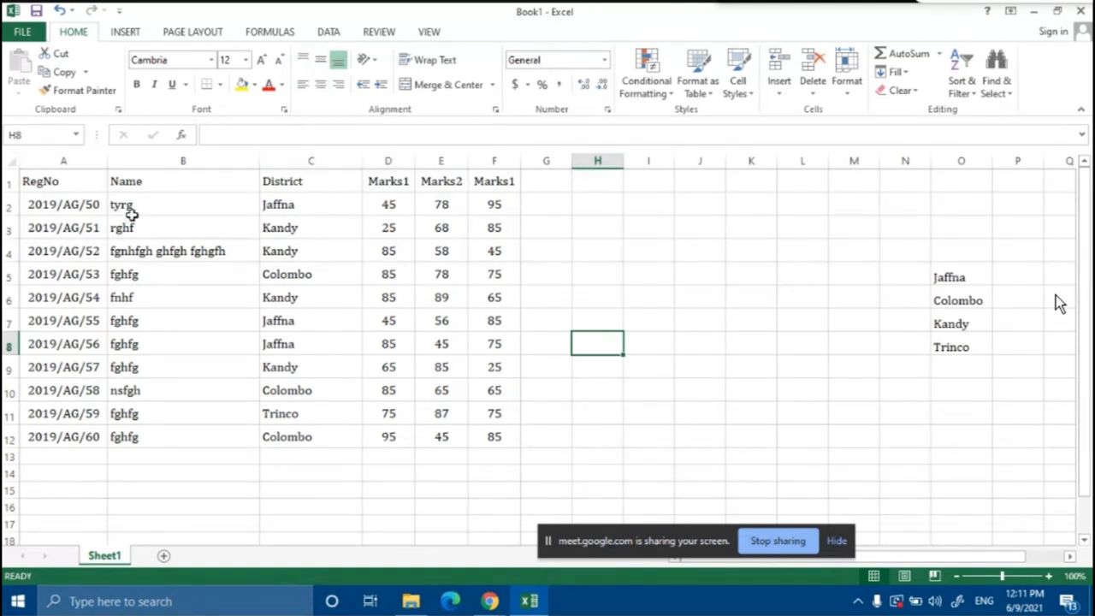
{"action": "left_click_drag", "start_coordinate": [138, 205], "coordinate": [146, 433]}
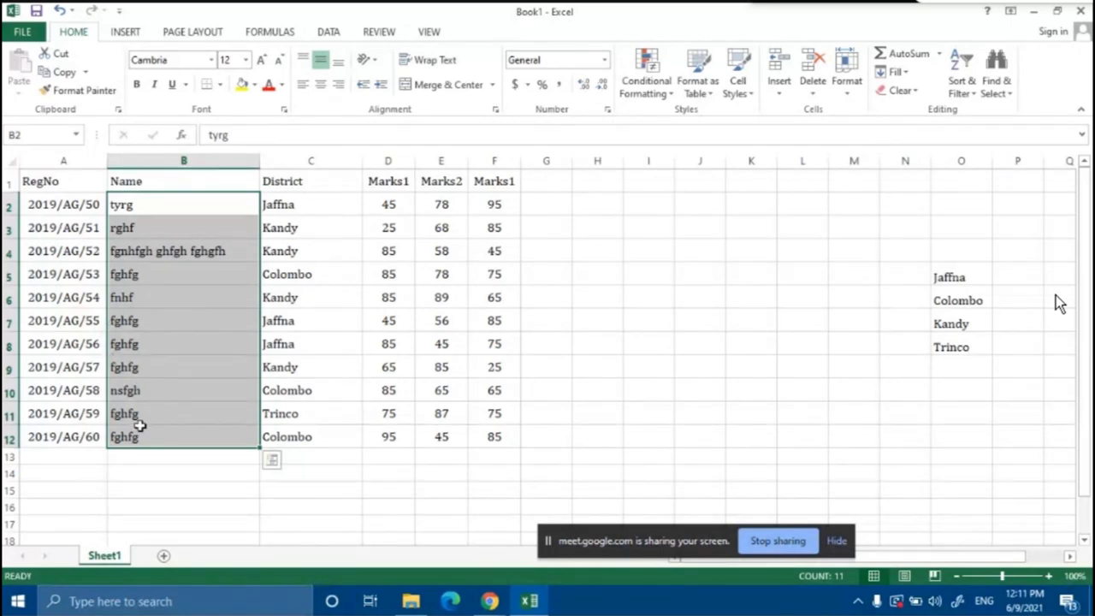
Indent the student names in B2:B12 by one step
{"action": "left_click", "coordinate": [367, 84]}
{"action": "left_click", "coordinate": [382, 89]}
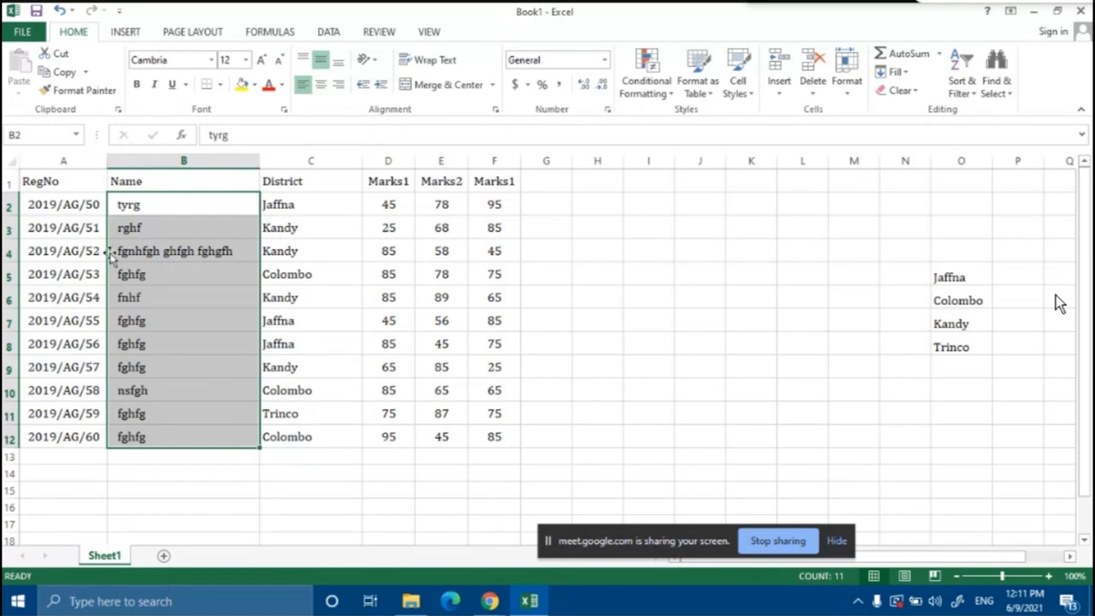
{"action": "left_click", "coordinate": [211, 495]}
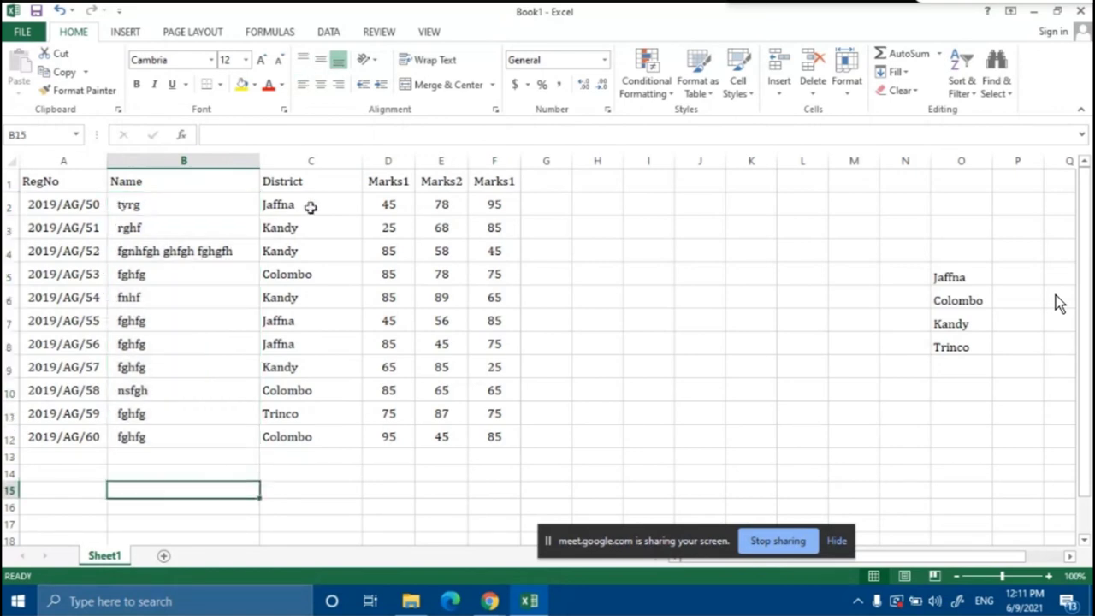
Indent the District entries in C2:C12 by a net one step
{"action": "left_click_drag", "start_coordinate": [310, 204], "coordinate": [296, 435]}
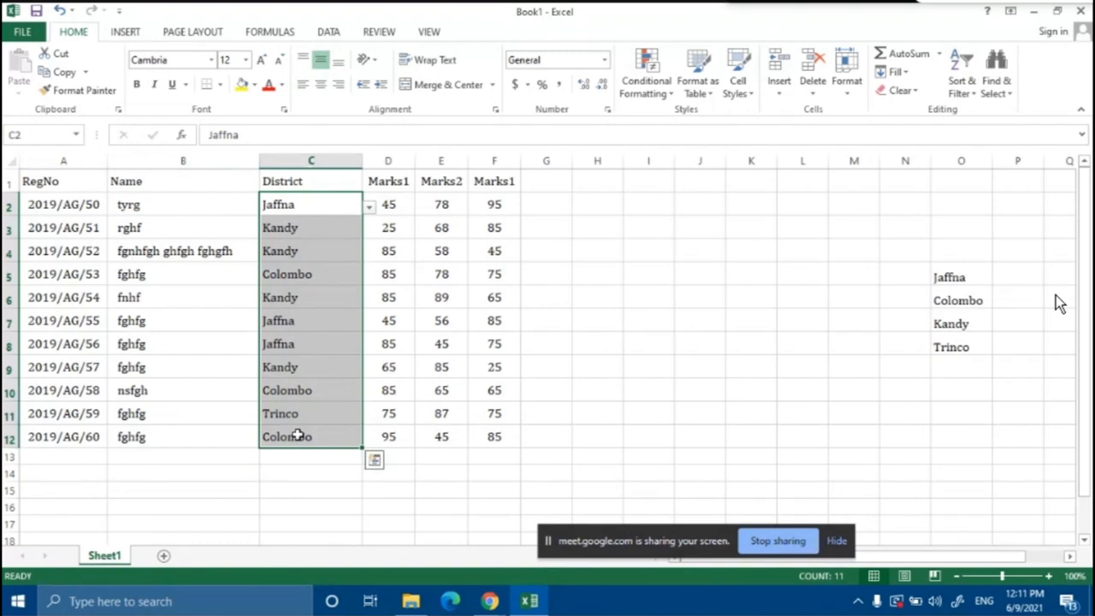
{"action": "left_click", "coordinate": [380, 85]}
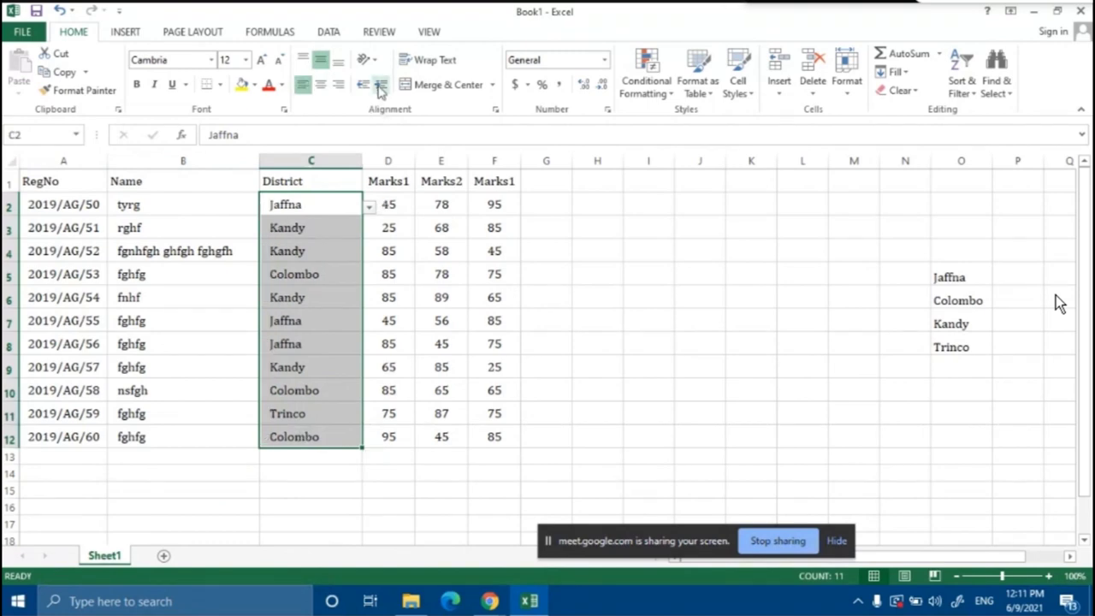
{"action": "left_click", "coordinate": [381, 85]}
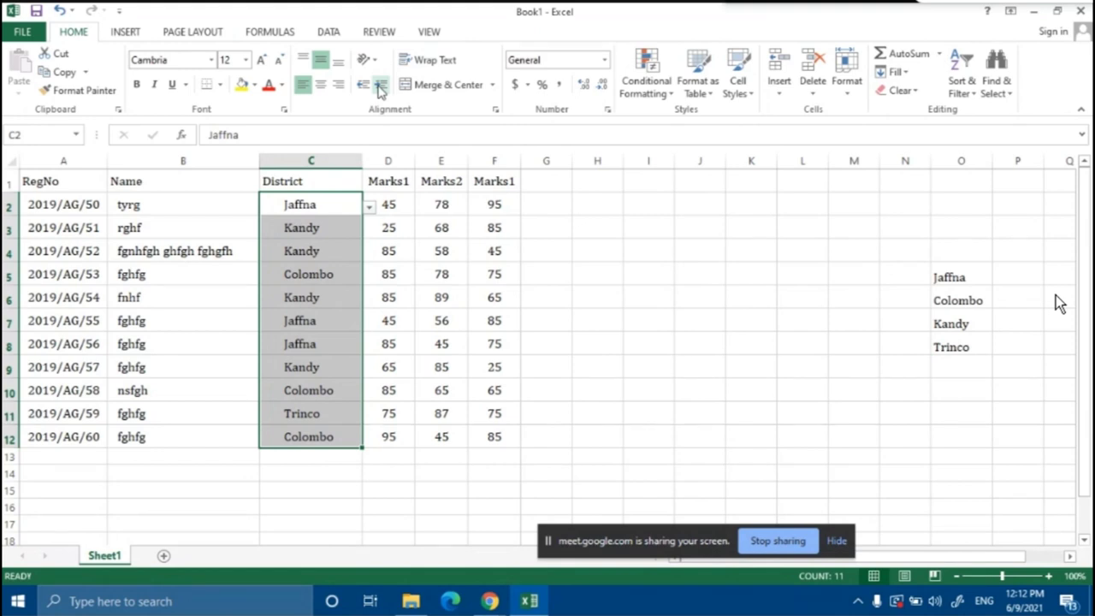
{"action": "left_click", "coordinate": [363, 86]}
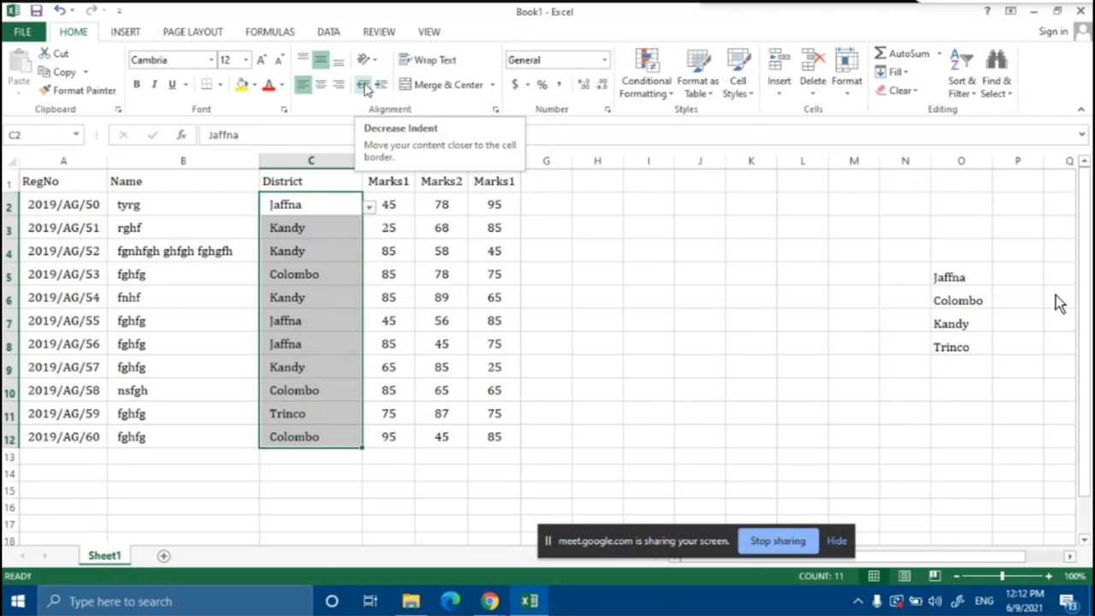
{"action": "left_click", "coordinate": [544, 273]}
{"action": "left_click_drag", "start_coordinate": [52, 180], "coordinate": [500, 181]}
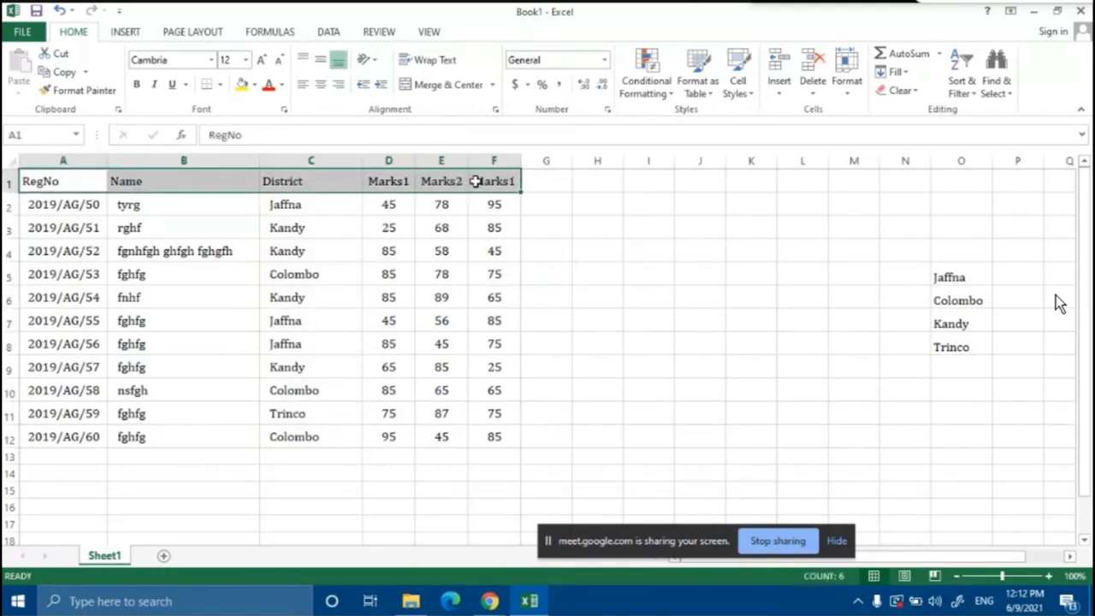
Make the headers RegNo through Marks1 in A1:F1 bold and centred
{"action": "left_click", "coordinate": [137, 85]}
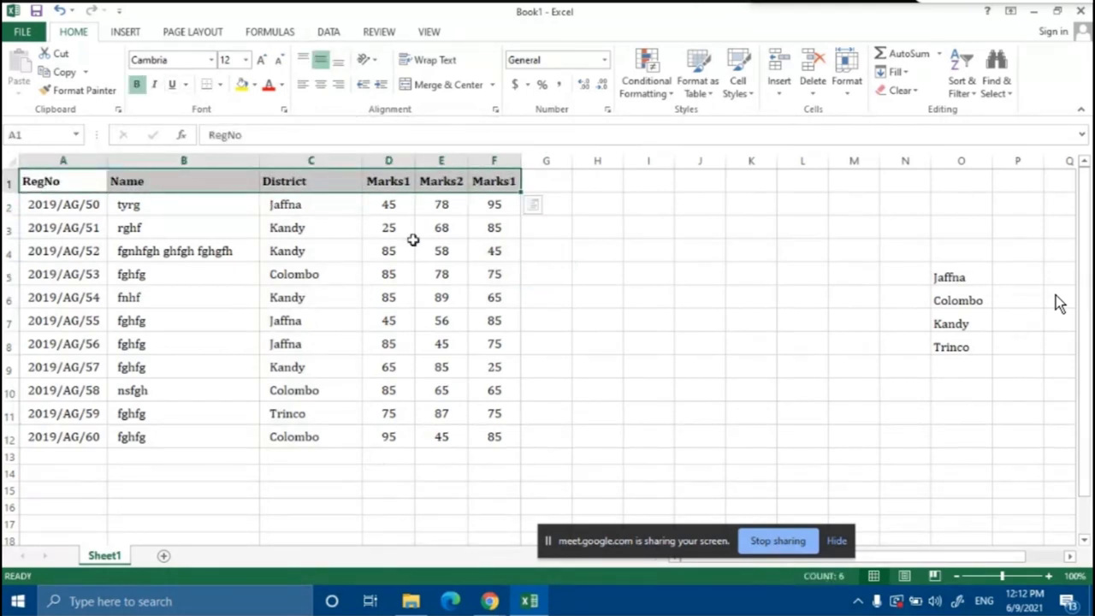
{"action": "left_click", "coordinate": [652, 315]}
{"action": "left_click_drag", "start_coordinate": [78, 188], "coordinate": [482, 179]}
{"action": "left_click", "coordinate": [320, 84]}
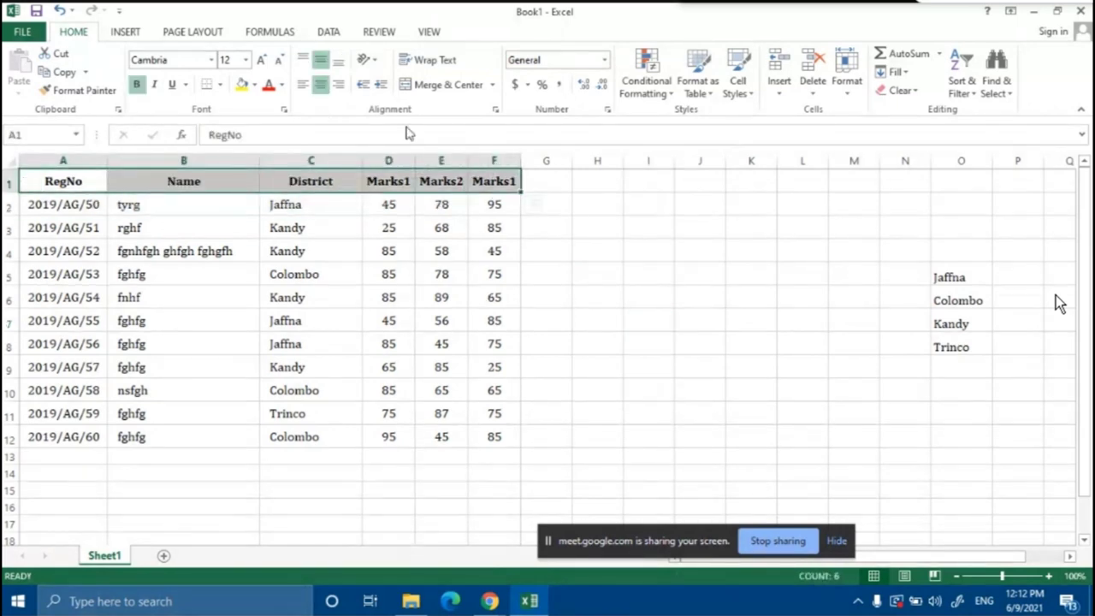
{"action": "left_click", "coordinate": [660, 279]}
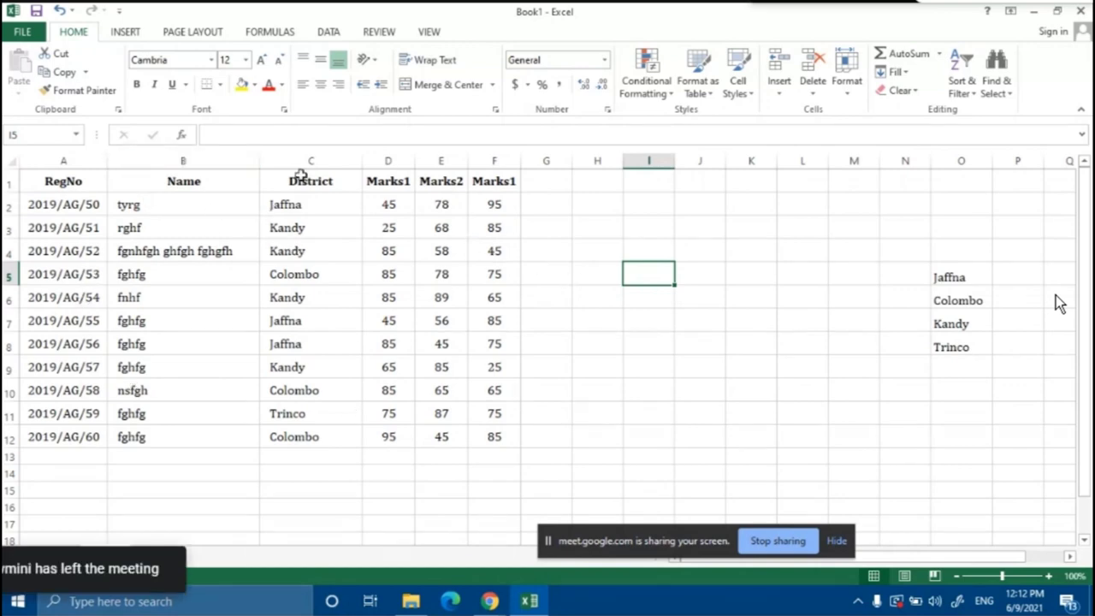
{"action": "left_click", "coordinate": [22, 32]}
{"action": "left_click", "coordinate": [30, 224]}
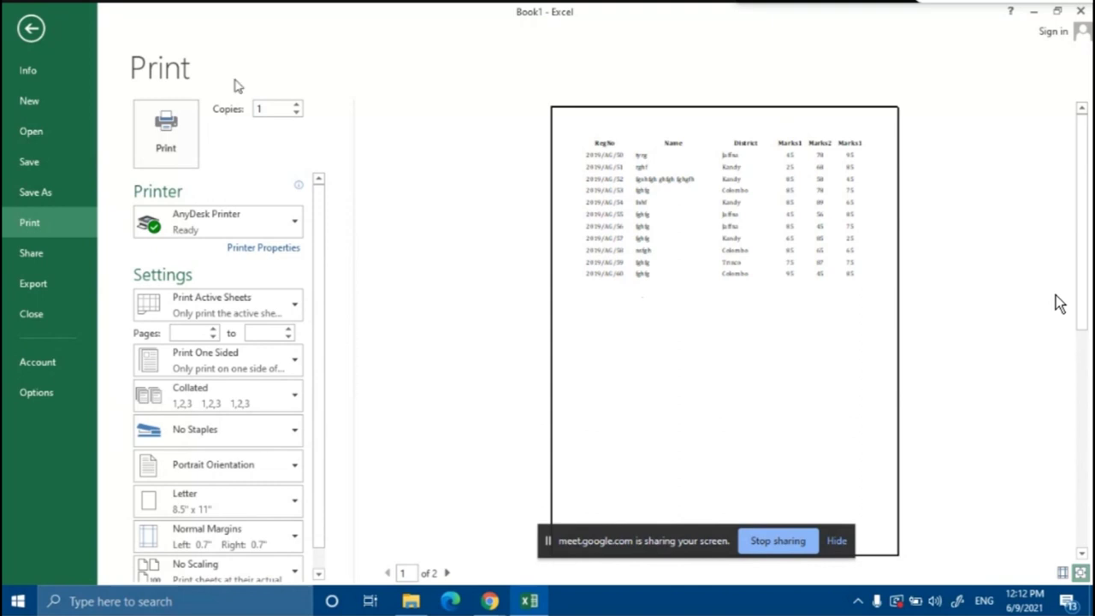
{"action": "left_click", "coordinate": [31, 28]}
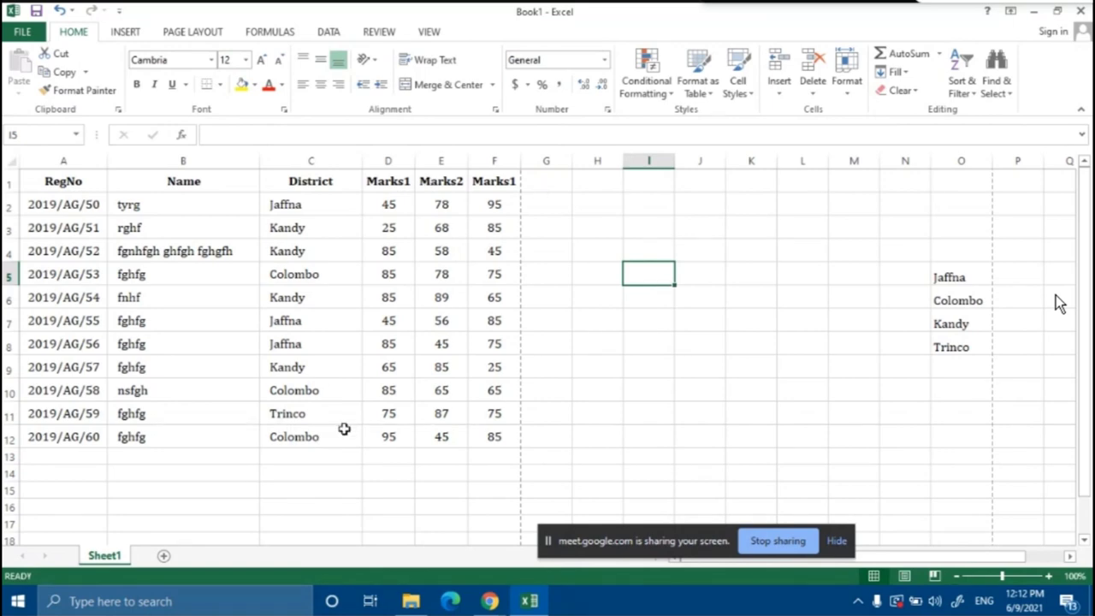
Apply All Borders to the student table A1:F12
{"action": "left_click_drag", "start_coordinate": [63, 178], "coordinate": [475, 440]}
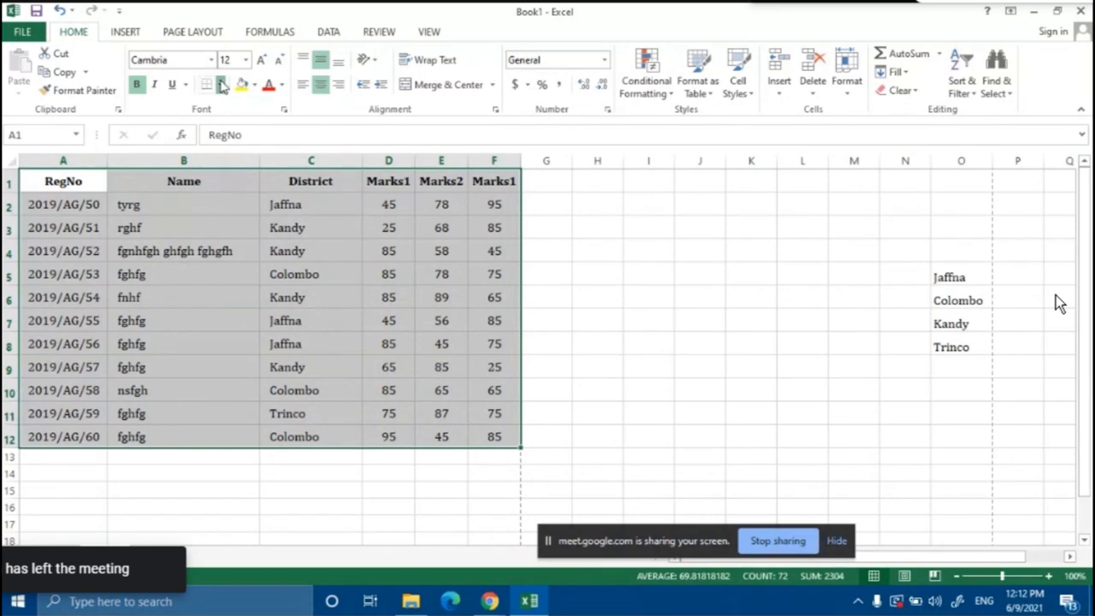
{"action": "left_click", "coordinate": [221, 84]}
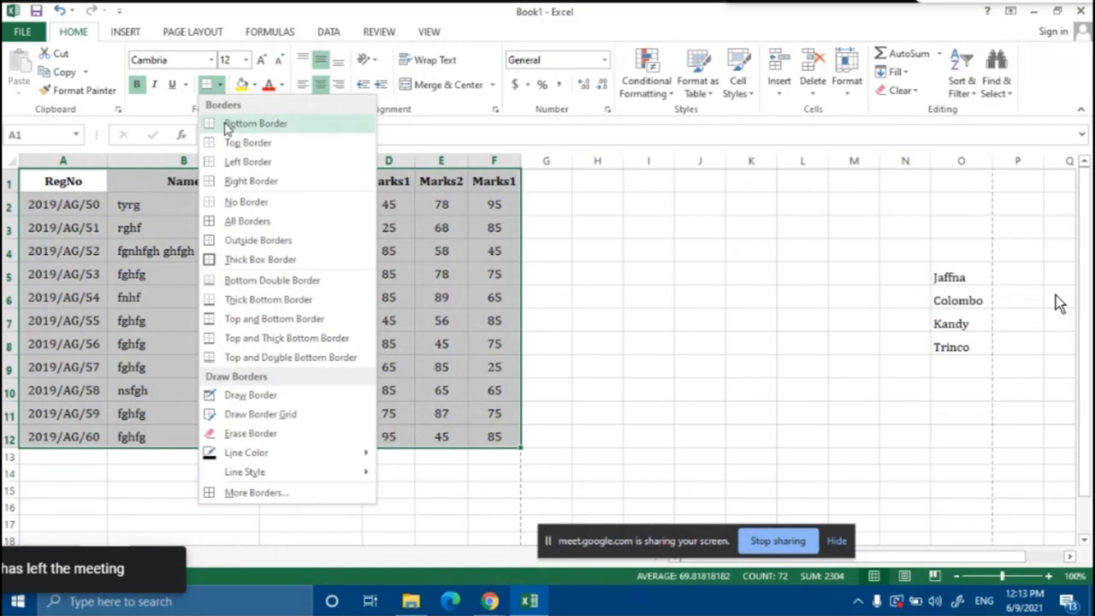
{"action": "left_click", "coordinate": [240, 222]}
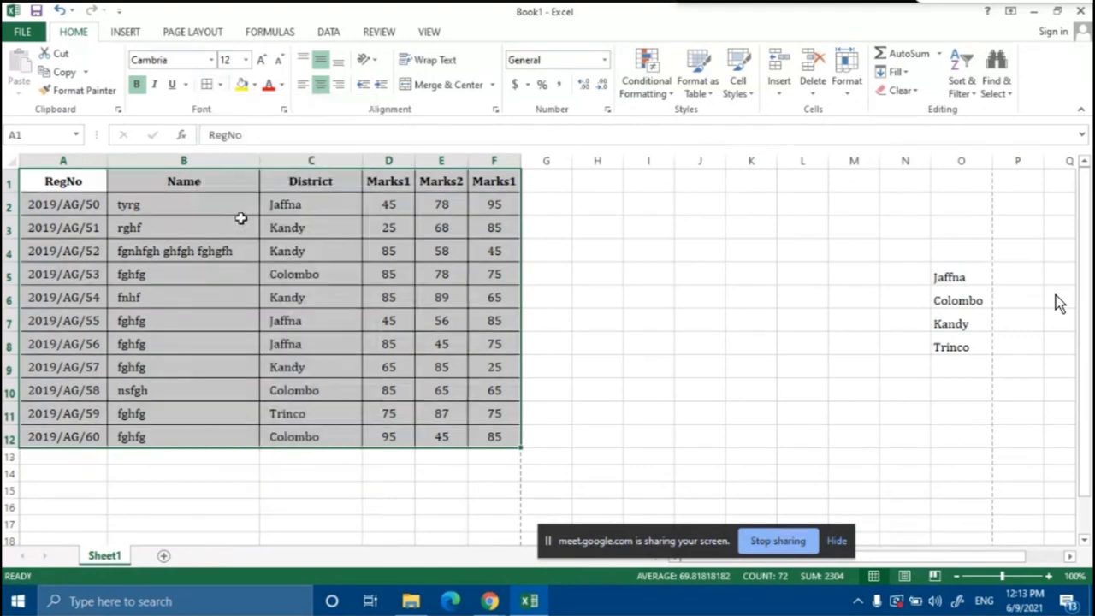
{"action": "left_click", "coordinate": [630, 290]}
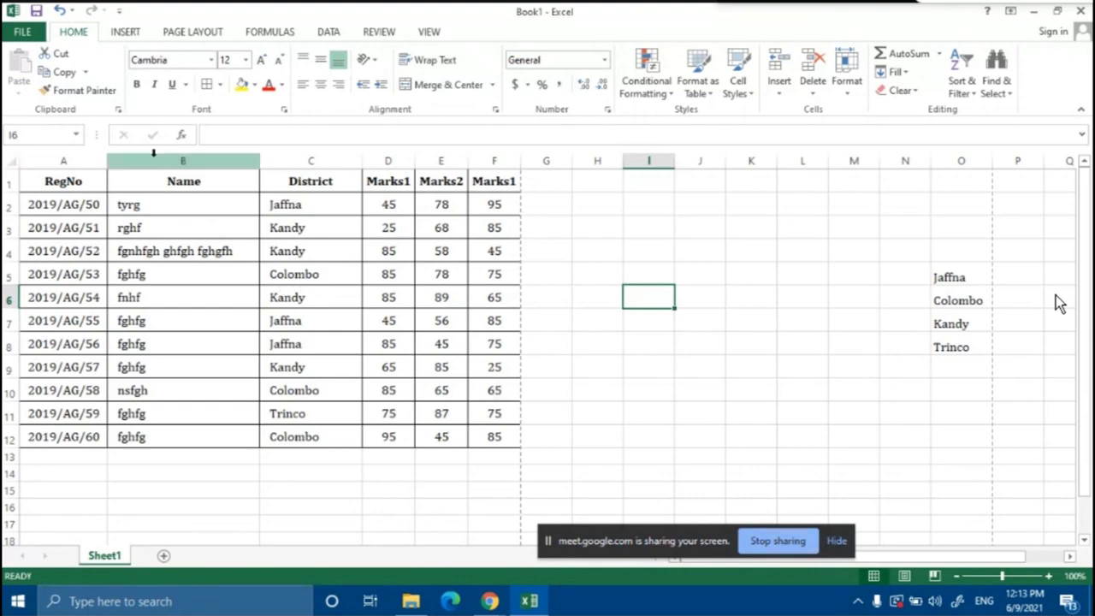
Check the bordered table in the print preview, then return to the worksheet
{"action": "left_click", "coordinate": [22, 31]}
{"action": "left_click", "coordinate": [28, 223]}
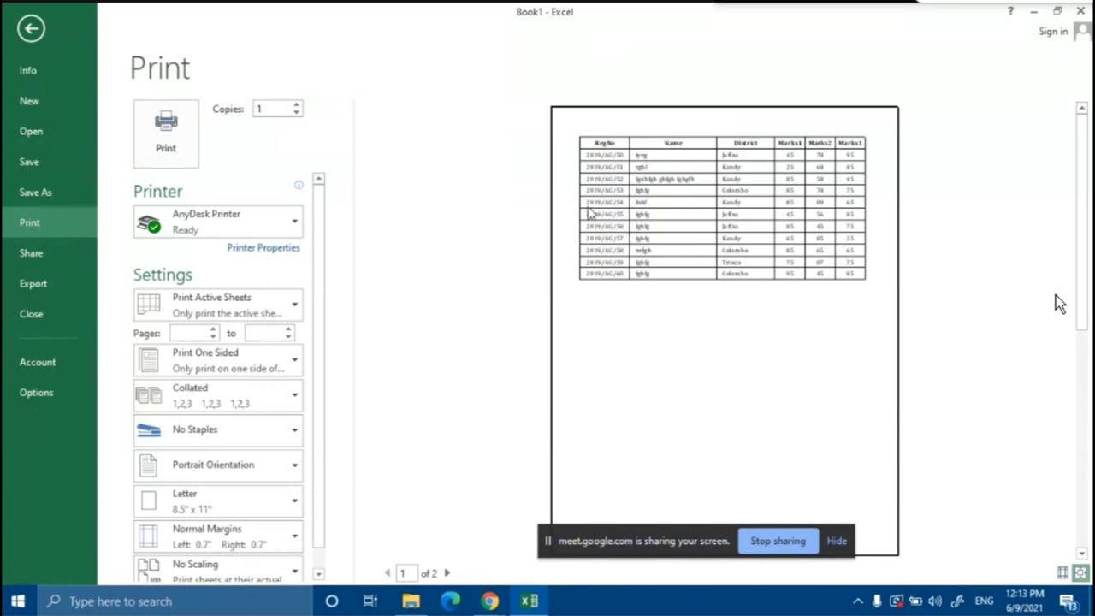
{"action": "left_click", "coordinate": [31, 28]}
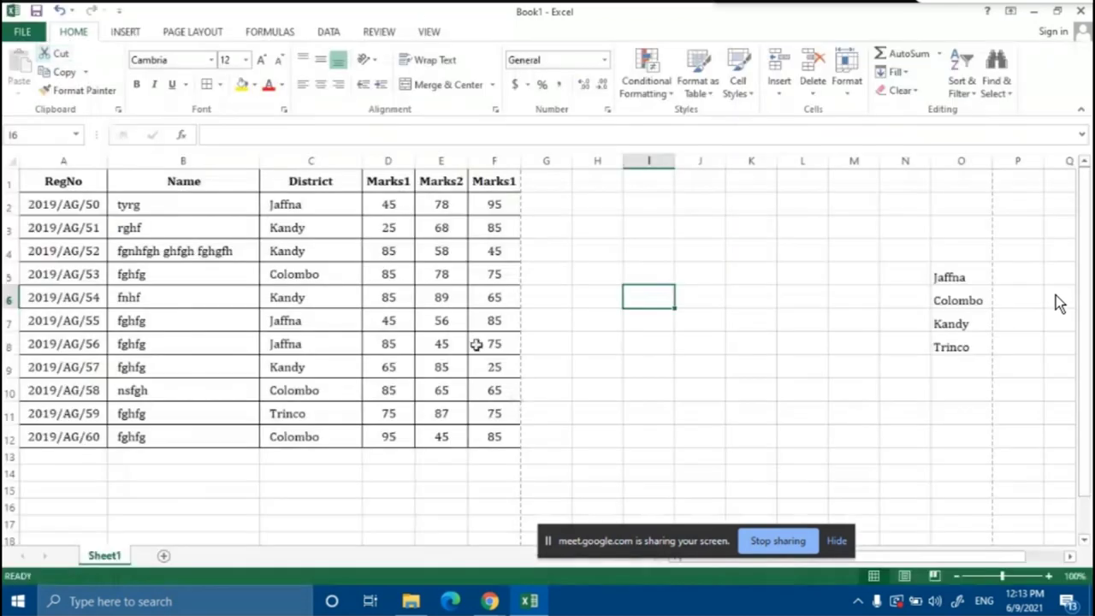
{"action": "left_click", "coordinate": [597, 336]}
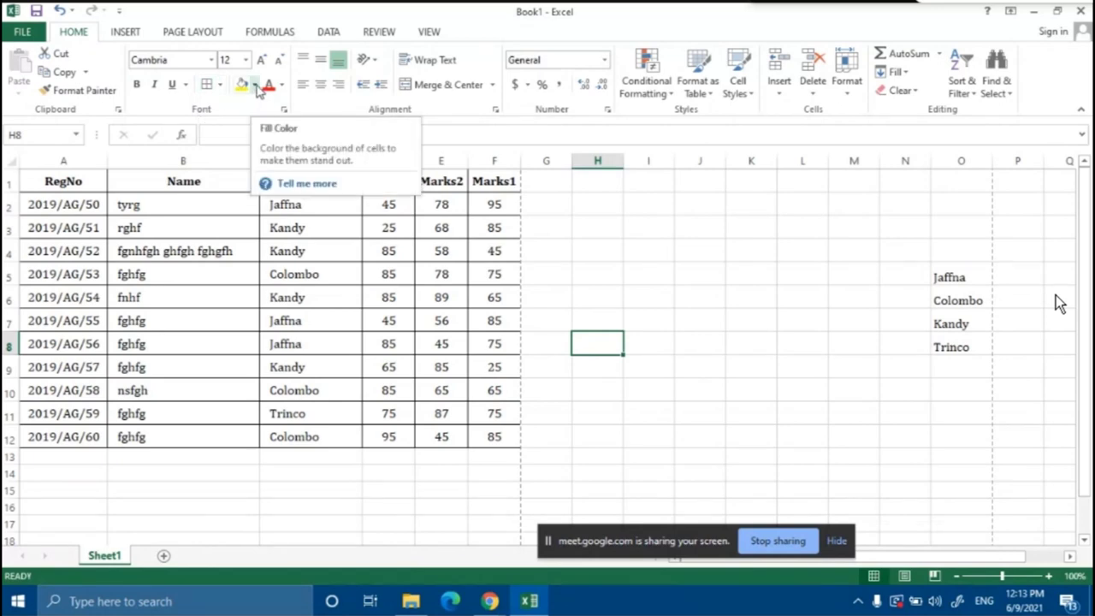
Fill the header row A1:F1 yellow, then change its fill to white
{"action": "left_click", "coordinate": [179, 217]}
{"action": "left_click_drag", "start_coordinate": [59, 187], "coordinate": [474, 181]}
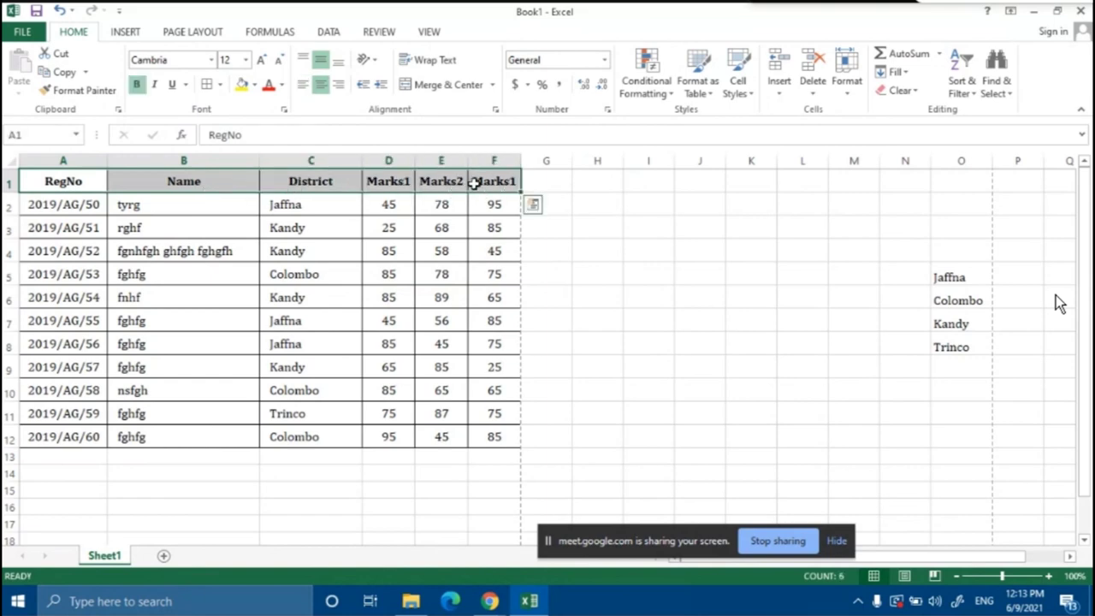
{"action": "left_click", "coordinate": [243, 86]}
{"action": "left_click", "coordinate": [624, 281]}
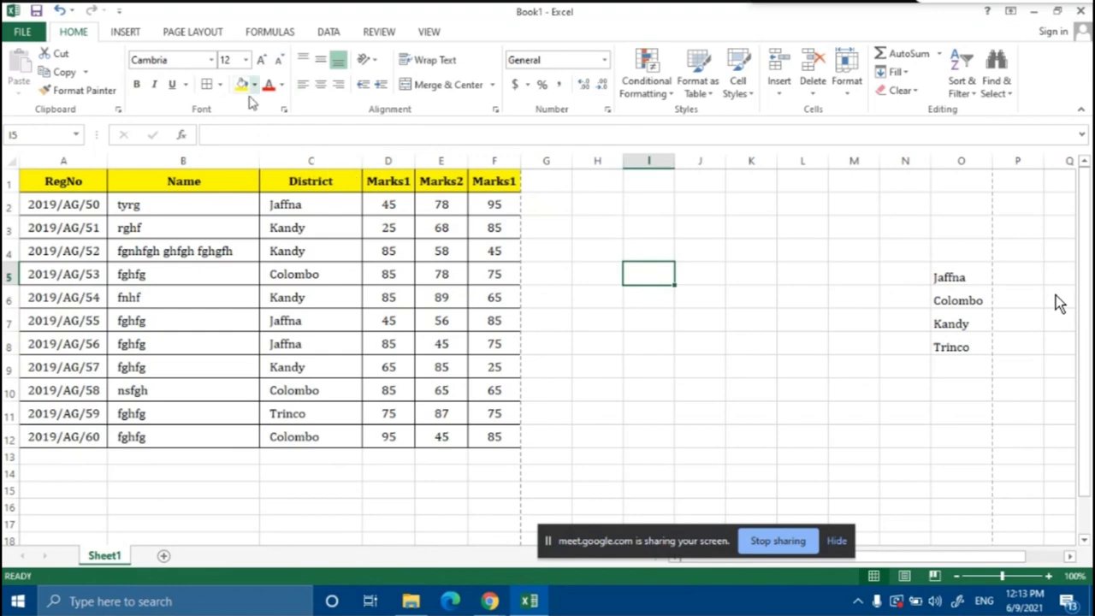
{"action": "left_click_drag", "start_coordinate": [88, 180], "coordinate": [501, 181]}
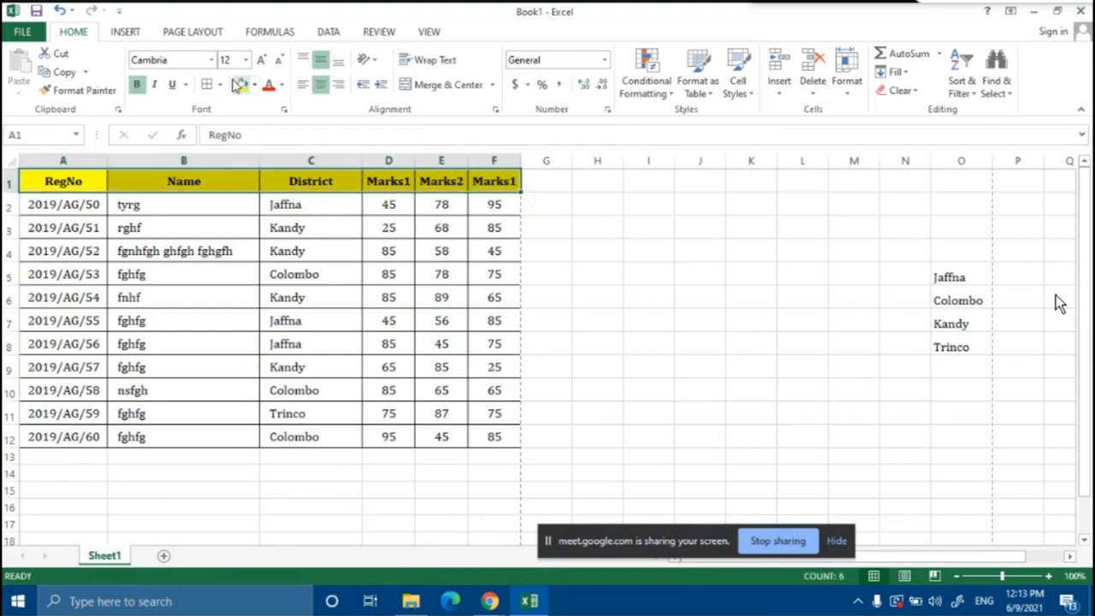
{"action": "left_click", "coordinate": [254, 84]}
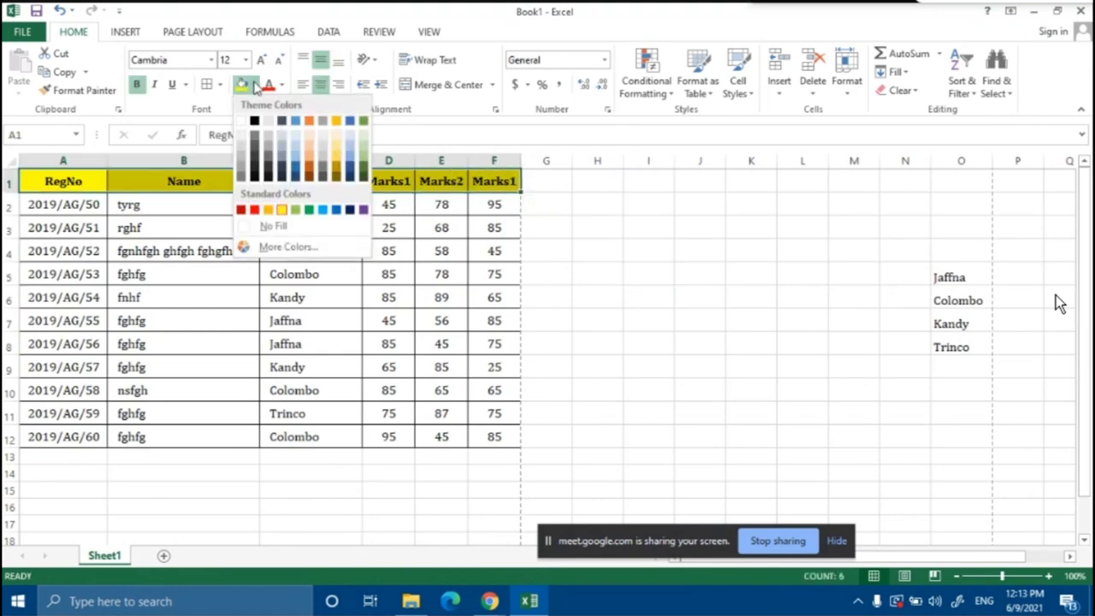
{"action": "left_click", "coordinate": [241, 136]}
{"action": "left_click", "coordinate": [560, 315]}
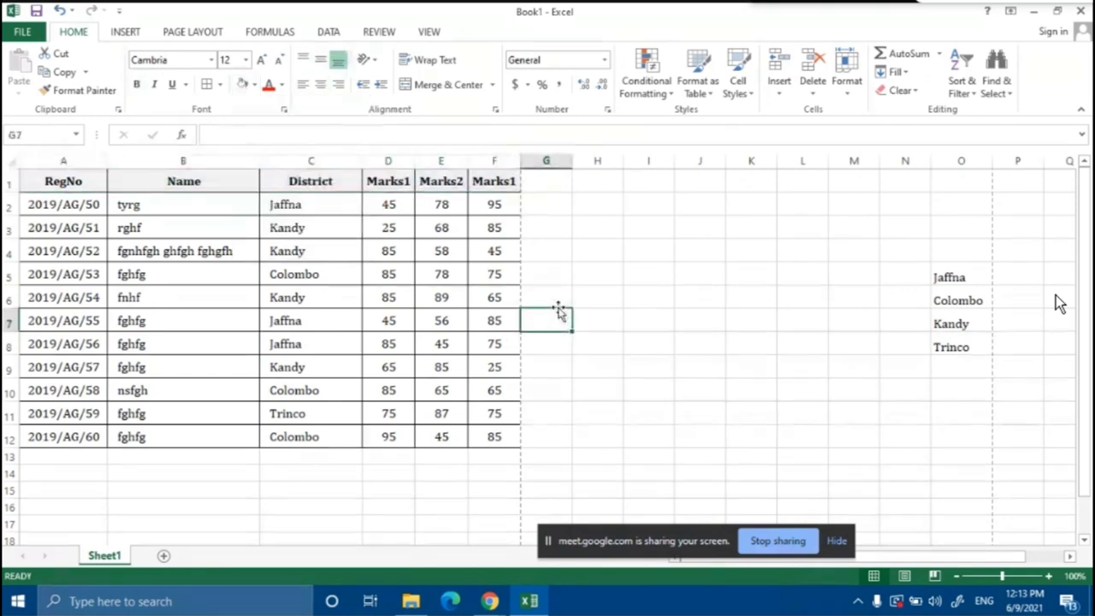
Open the fill colours for the data rows but apply no colour
{"action": "left_click_drag", "start_coordinate": [62, 206], "coordinate": [495, 438]}
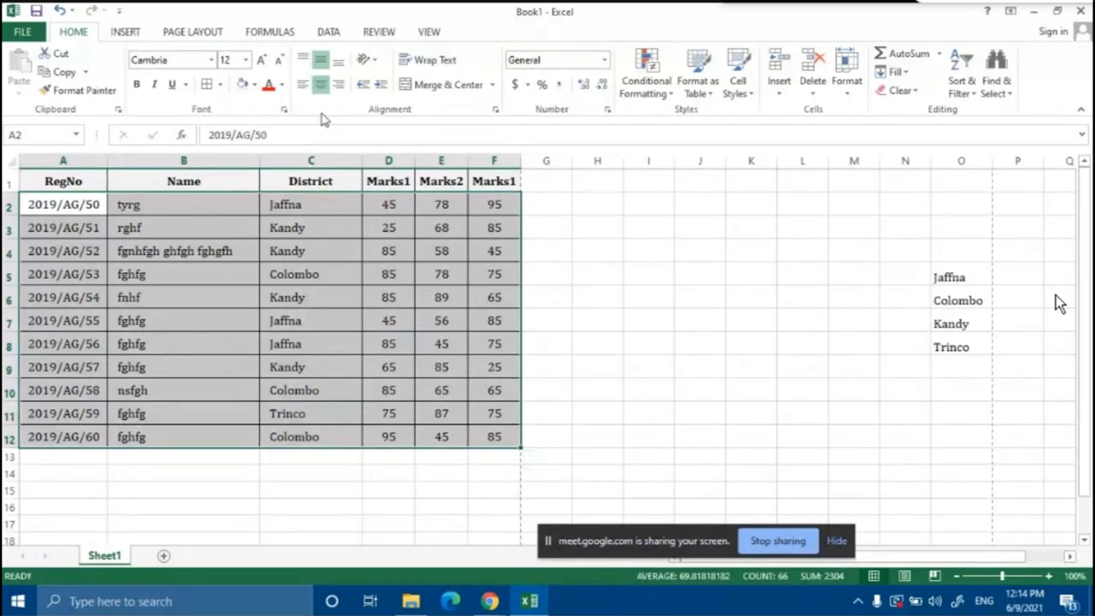
{"action": "left_click", "coordinate": [254, 85]}
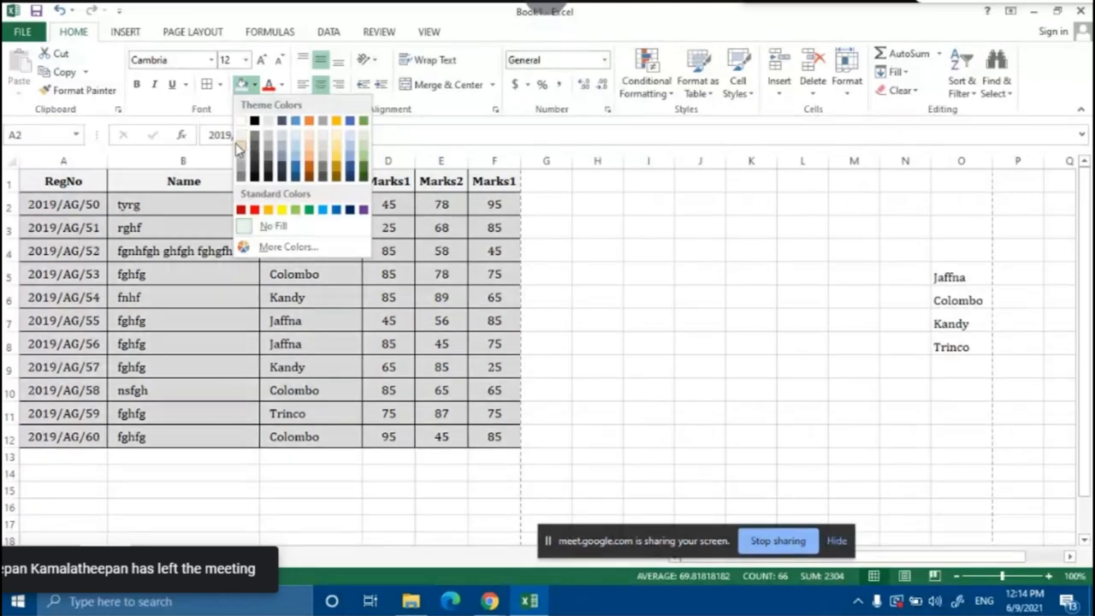
{"action": "left_click", "coordinate": [650, 277]}
{"action": "left_click", "coordinate": [640, 266]}
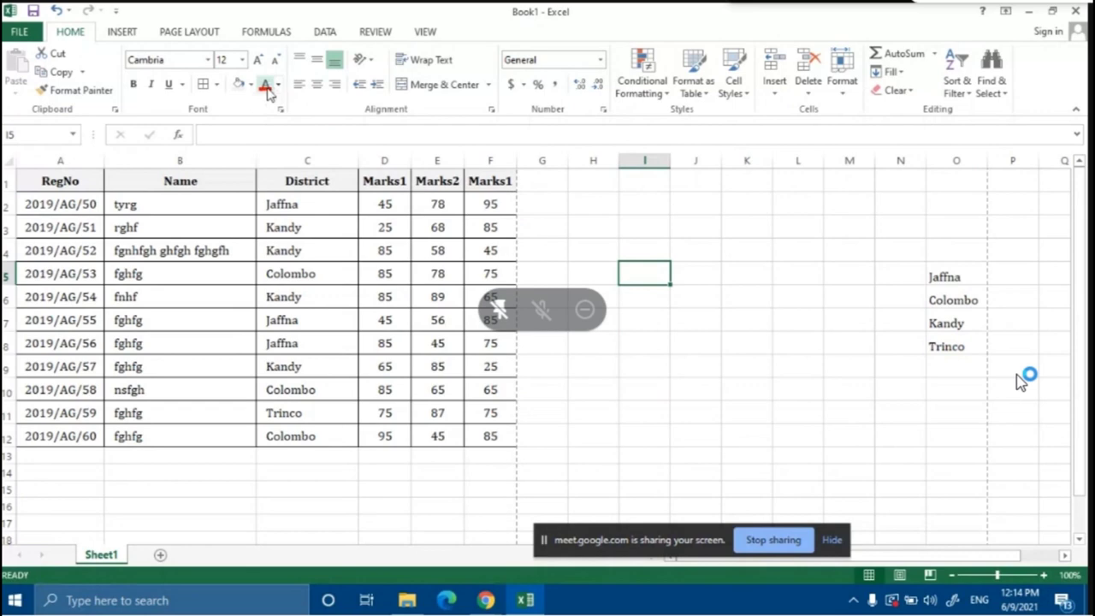
Apply red font colour to the header row A1:F1
{"action": "left_click", "coordinate": [277, 85]}
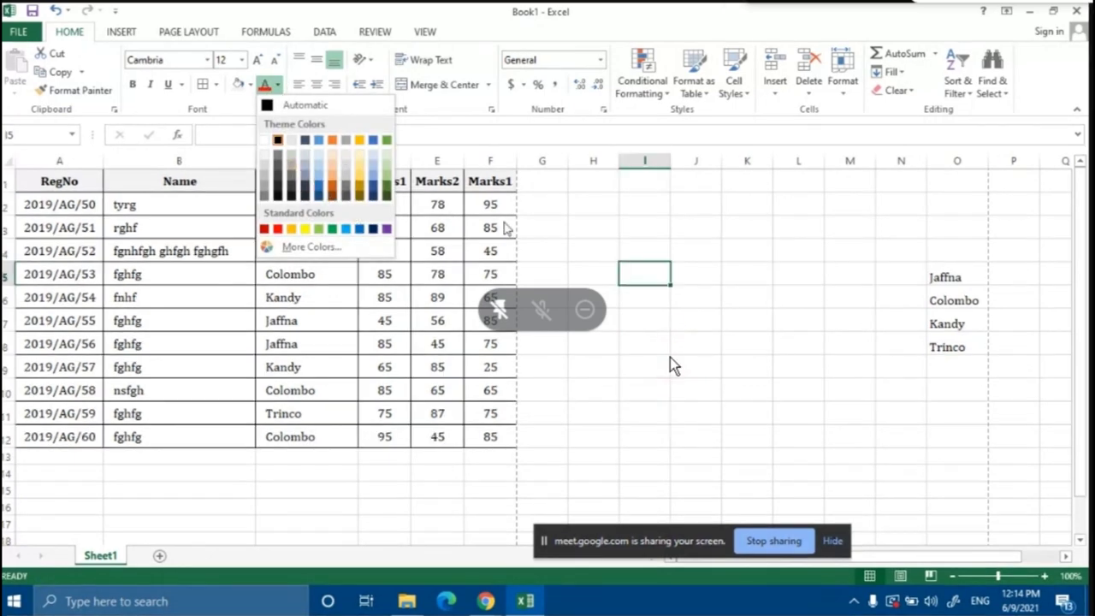
{"action": "key", "text": "Escape"}
{"action": "left_click_drag", "start_coordinate": [81, 180], "coordinate": [479, 186]}
{"action": "left_click", "coordinate": [264, 84]}
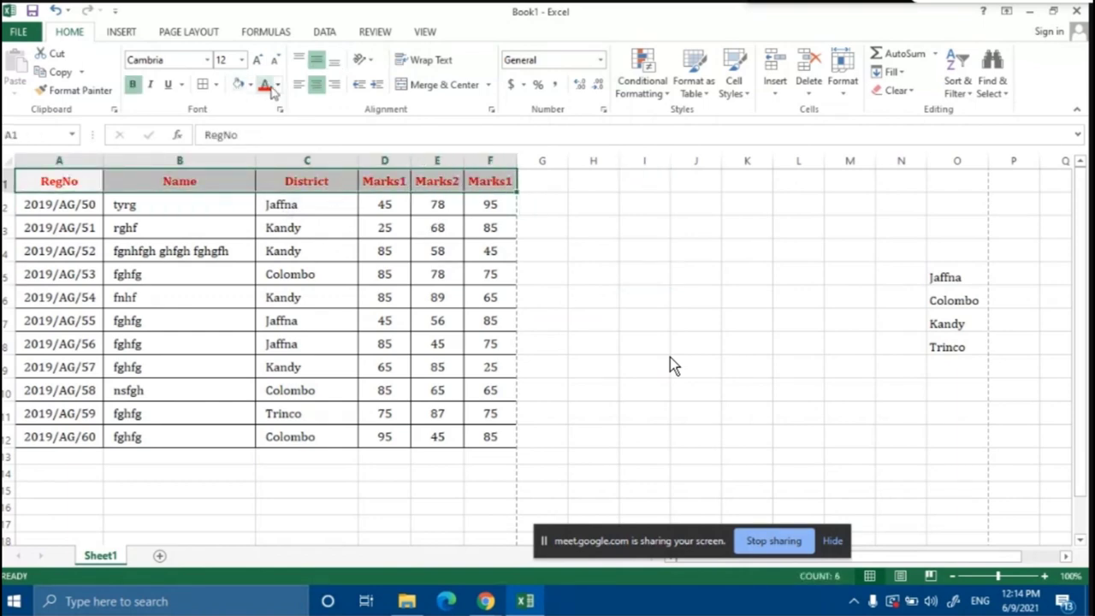
{"action": "left_click", "coordinate": [277, 85]}
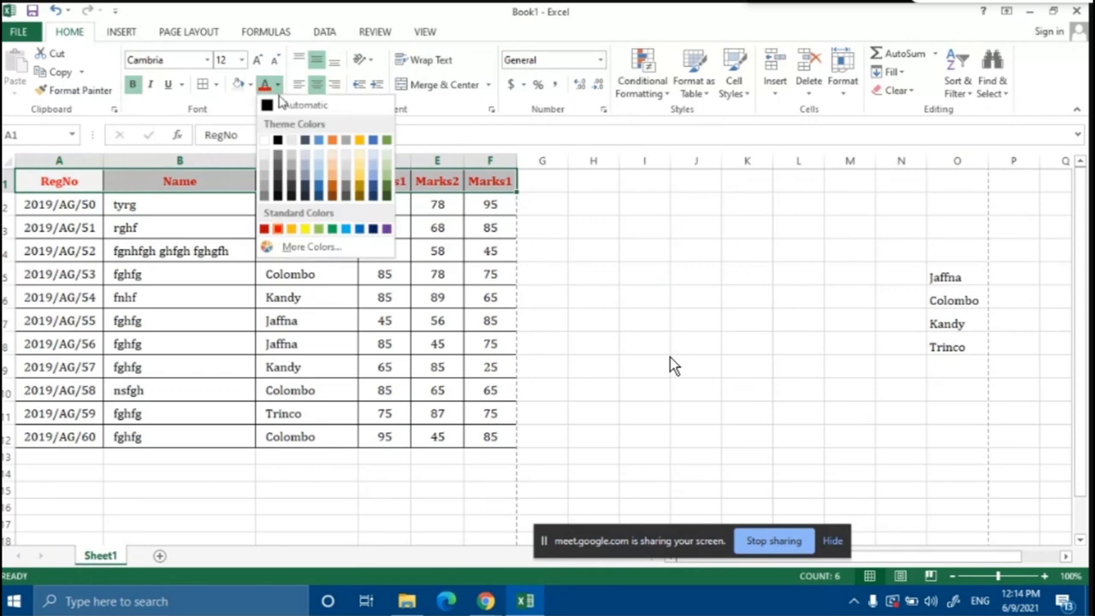
{"action": "left_click", "coordinate": [518, 269]}
{"action": "left_click", "coordinate": [437, 251]}
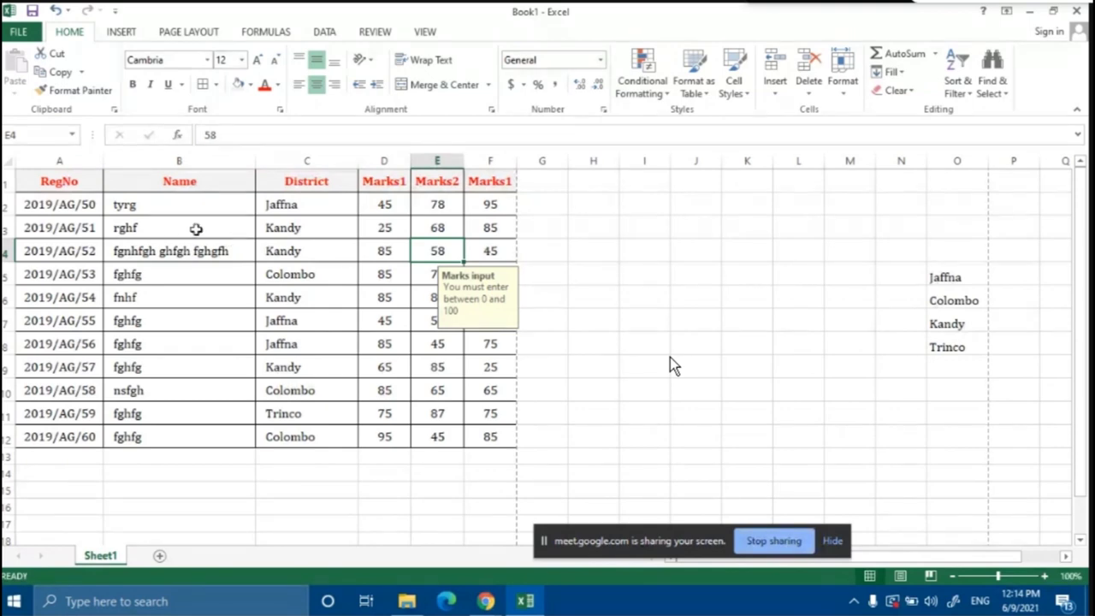
{"action": "left_click", "coordinate": [647, 298]}
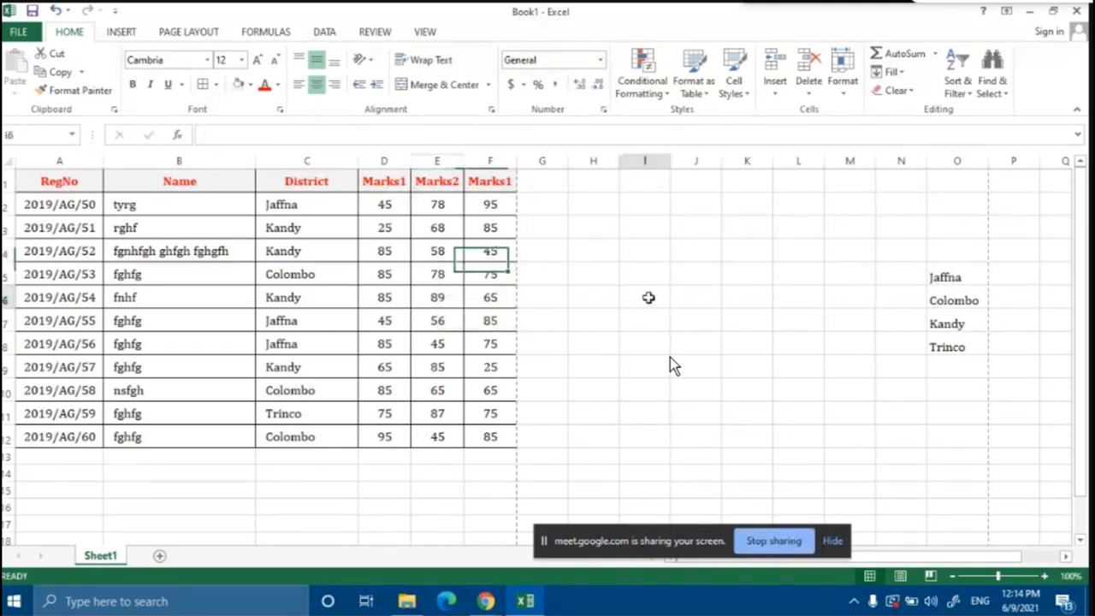
{"action": "left_click", "coordinate": [598, 360]}
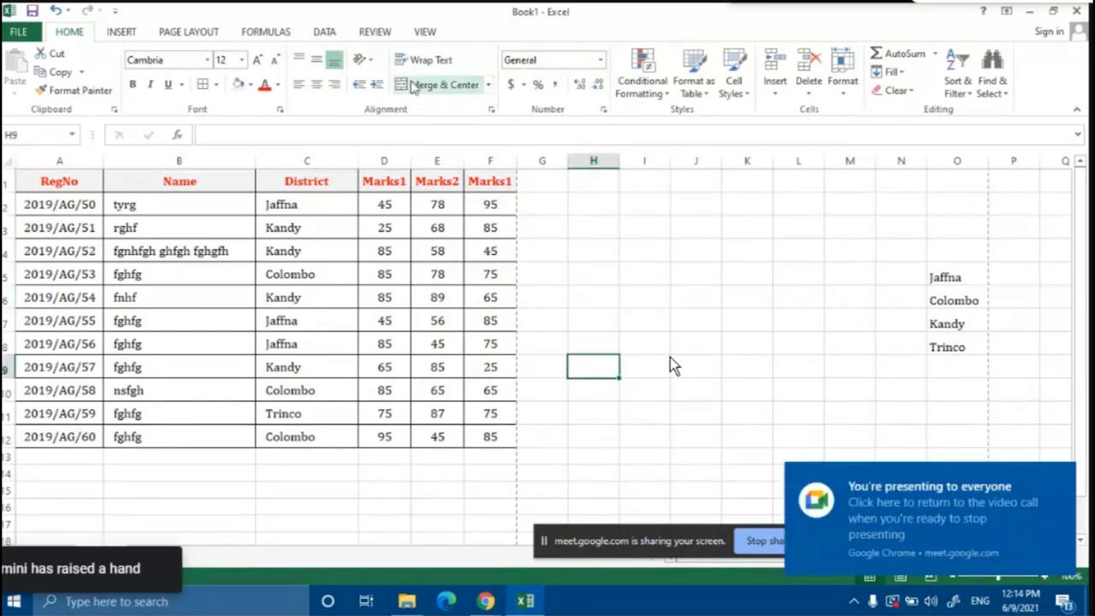
Narrow column D (Marks1) to a width of 6.71
{"action": "left_click", "coordinate": [370, 62]}
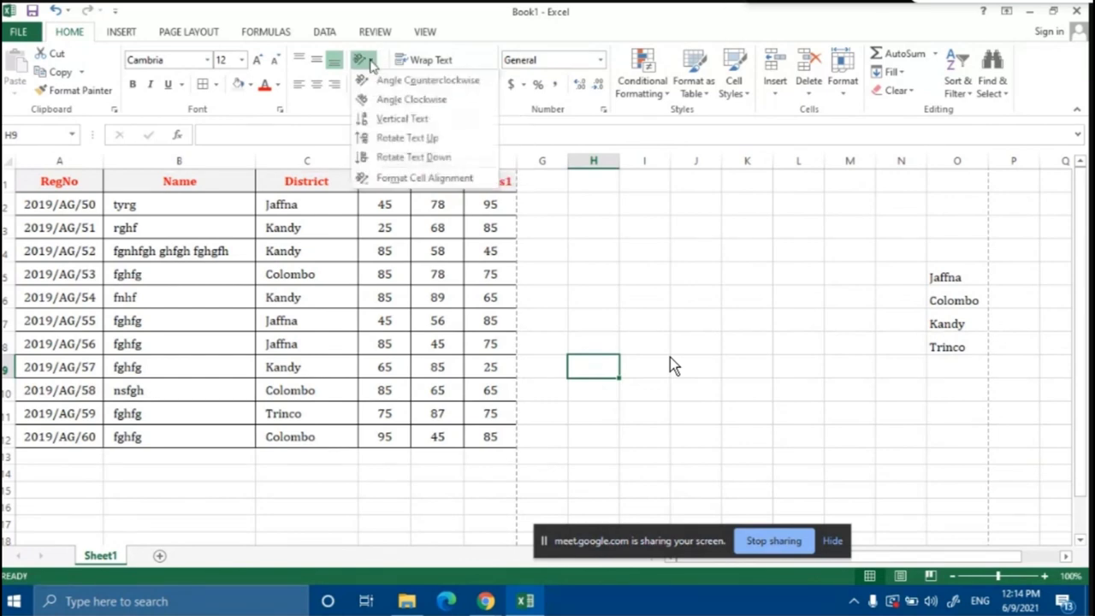
{"action": "left_click", "coordinate": [690, 306]}
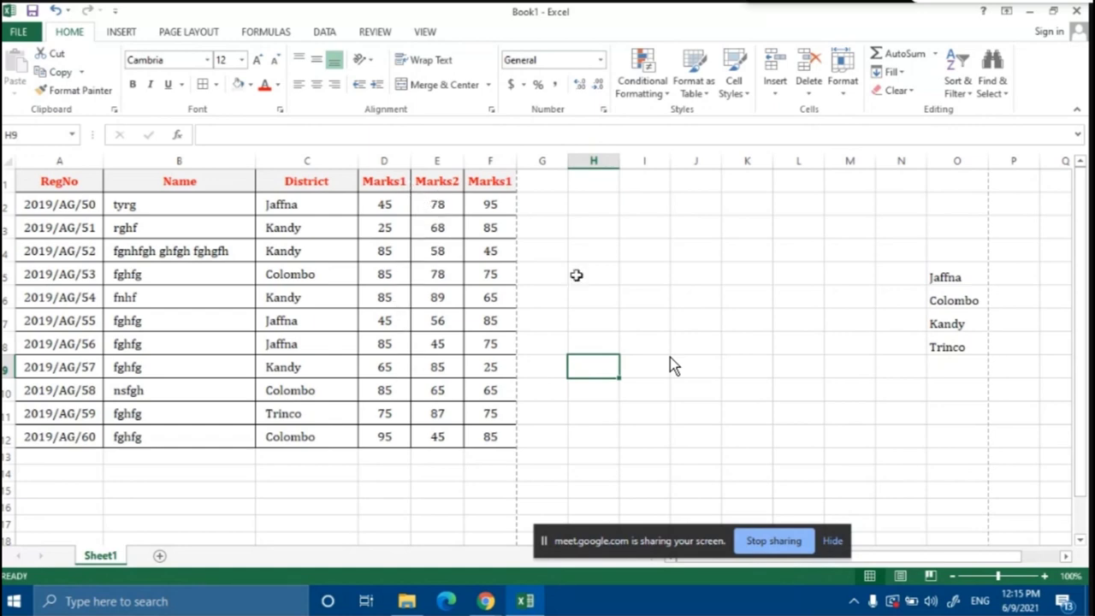
{"action": "left_click", "coordinate": [615, 271]}
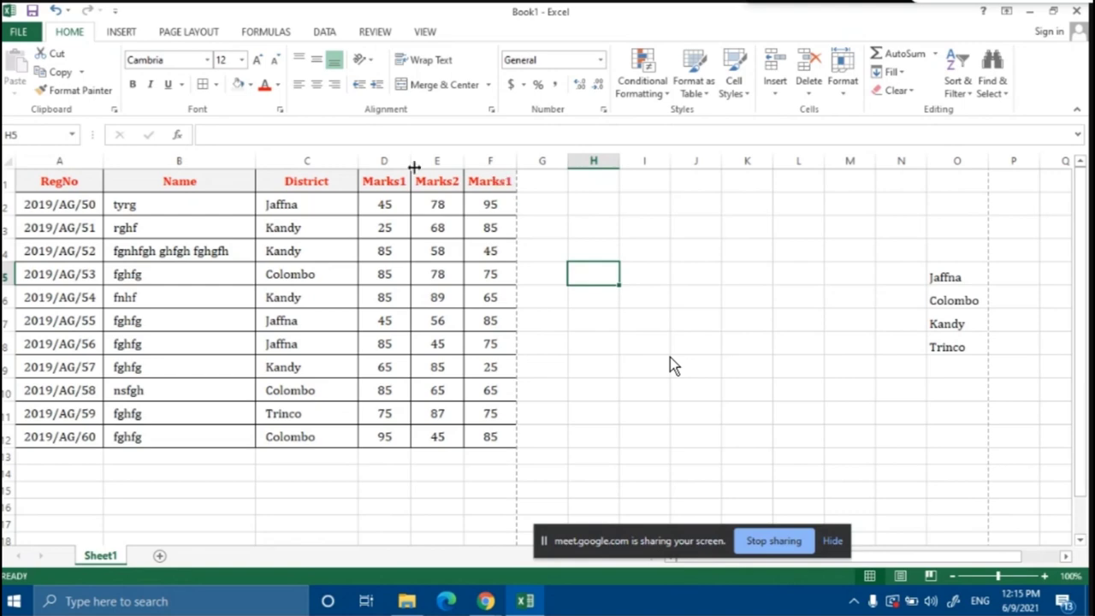
{"action": "left_click_drag", "start_coordinate": [411, 162], "coordinate": [392, 161]}
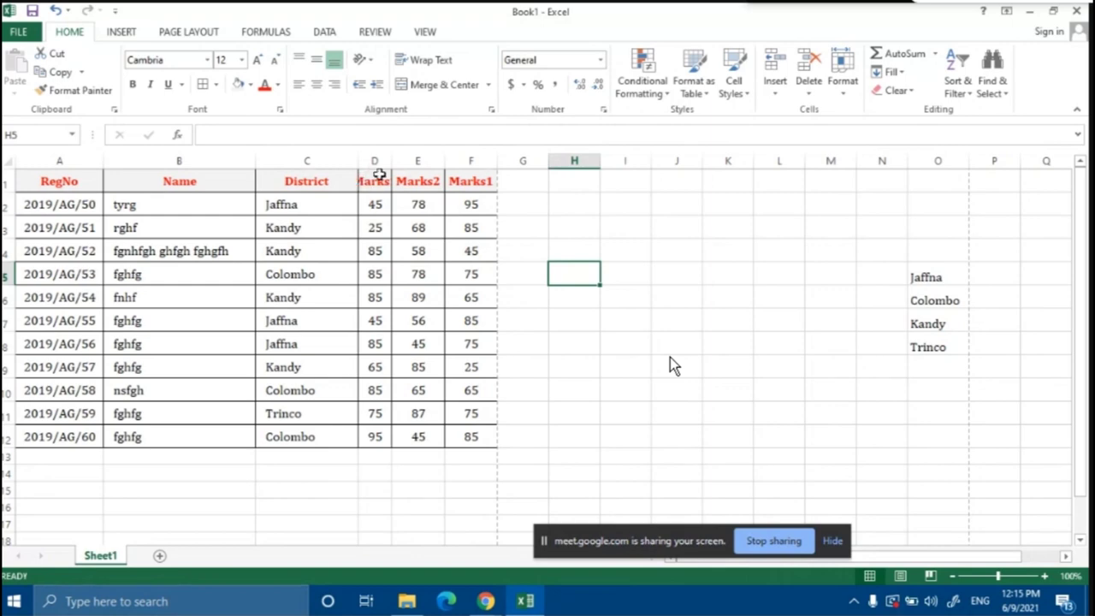
Narrow column D further to 5.29 and resize Marks2 column E to match
{"action": "left_click_drag", "start_coordinate": [391, 160], "coordinate": [385, 160]}
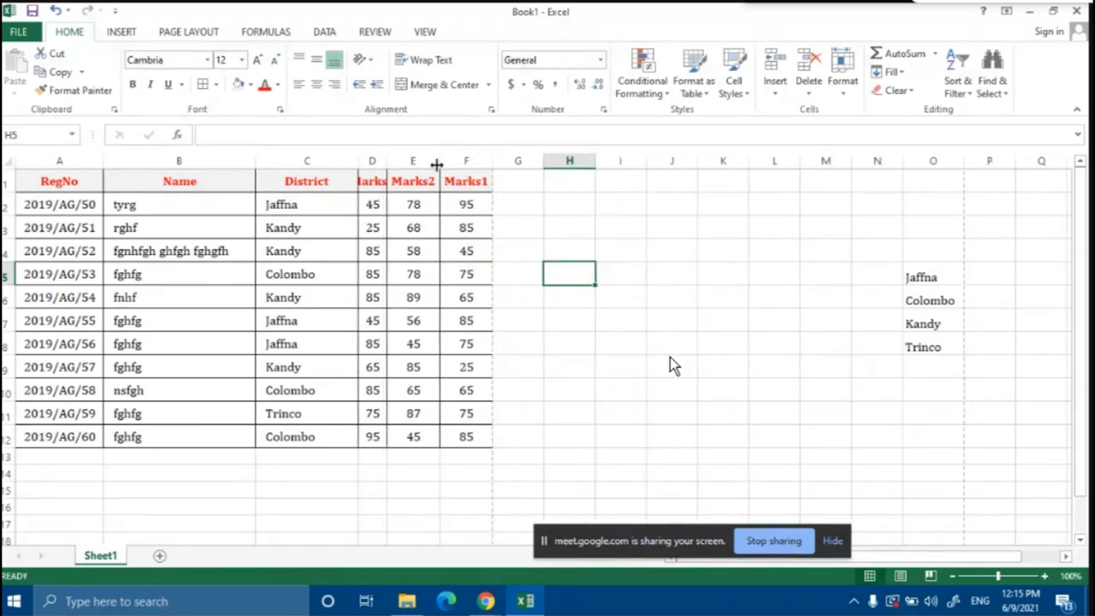
{"action": "mouse_move", "coordinate": [439, 161]}
{"action": "left_mouse_down"}
{"action": "mouse_move", "coordinate": [415, 161]}
{"action": "mouse_move", "coordinate": [444, 158]}
{"action": "left_mouse_up"}
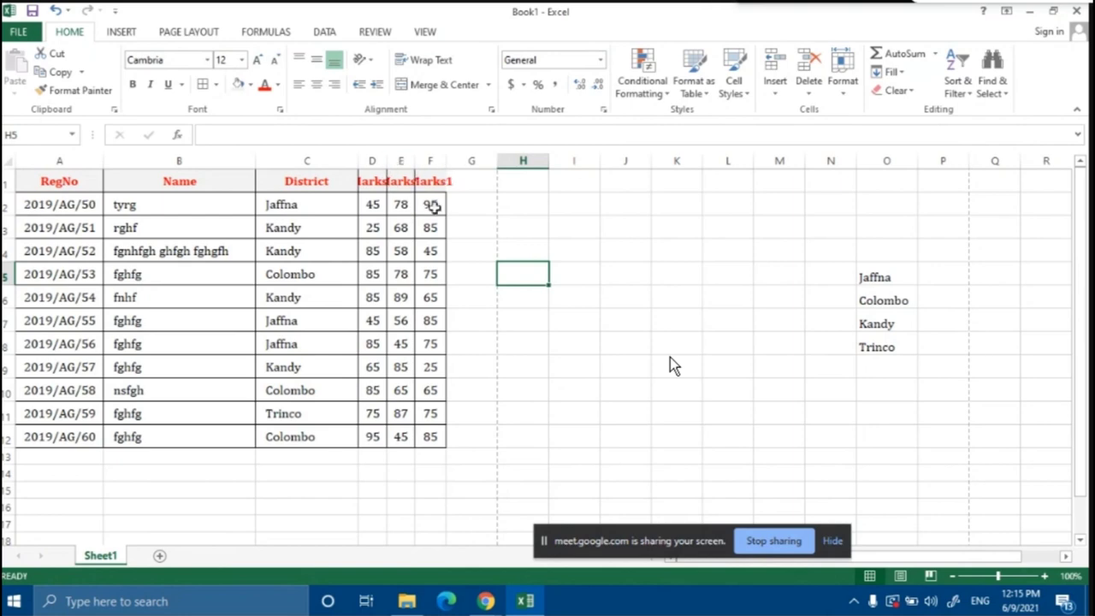
{"action": "left_click", "coordinate": [452, 208]}
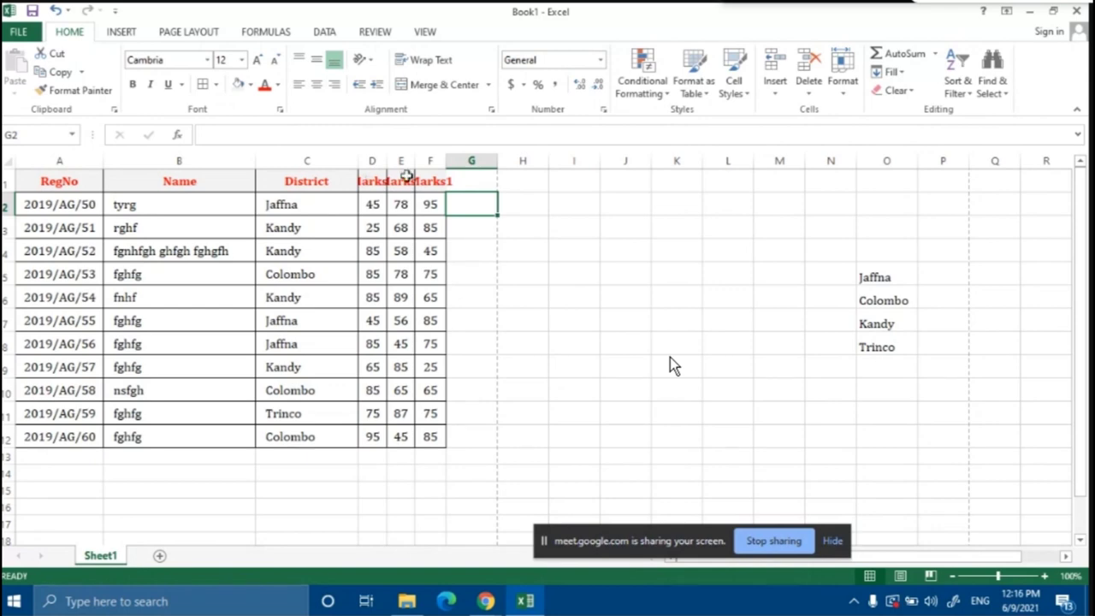
Set row 1 height to 38.25 and rotate the D1:F1 Marks headings to read upward
{"action": "left_click", "coordinate": [590, 202]}
{"action": "left_click_drag", "start_coordinate": [9, 192], "coordinate": [5, 227]}
{"action": "left_click_drag", "start_coordinate": [376, 205], "coordinate": [426, 210]}
{"action": "left_click", "coordinate": [371, 61]}
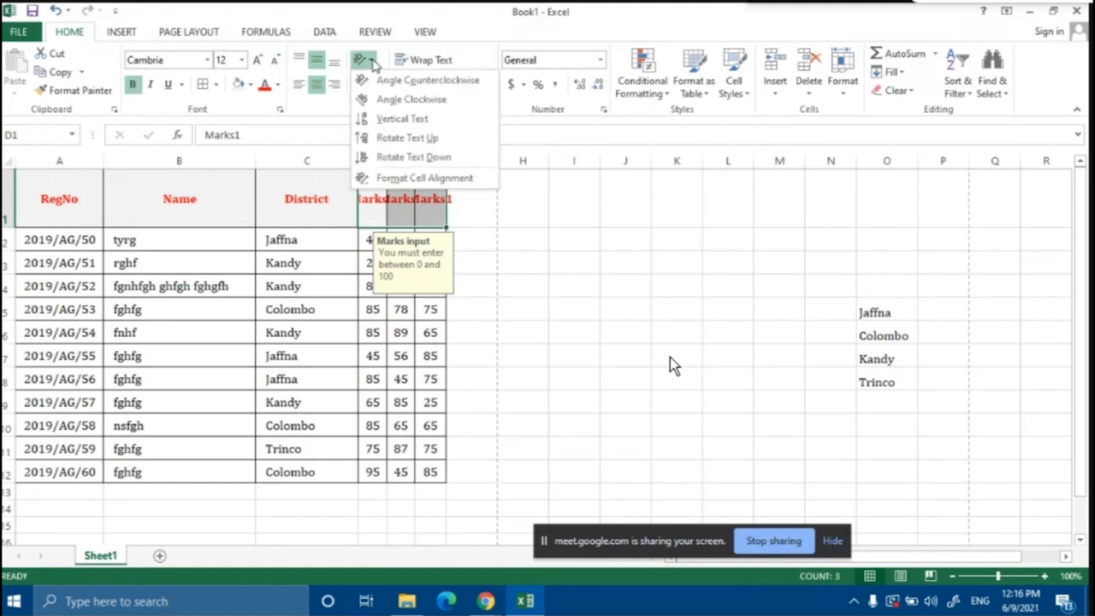
{"action": "left_click", "coordinate": [384, 118]}
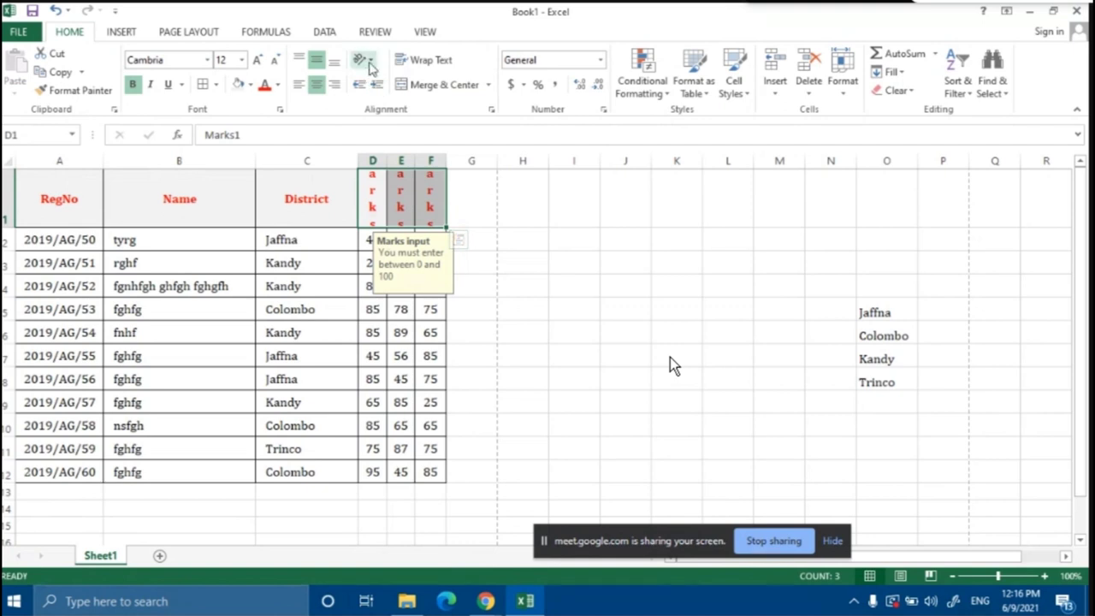
{"action": "left_click", "coordinate": [363, 59]}
{"action": "left_click", "coordinate": [374, 139]}
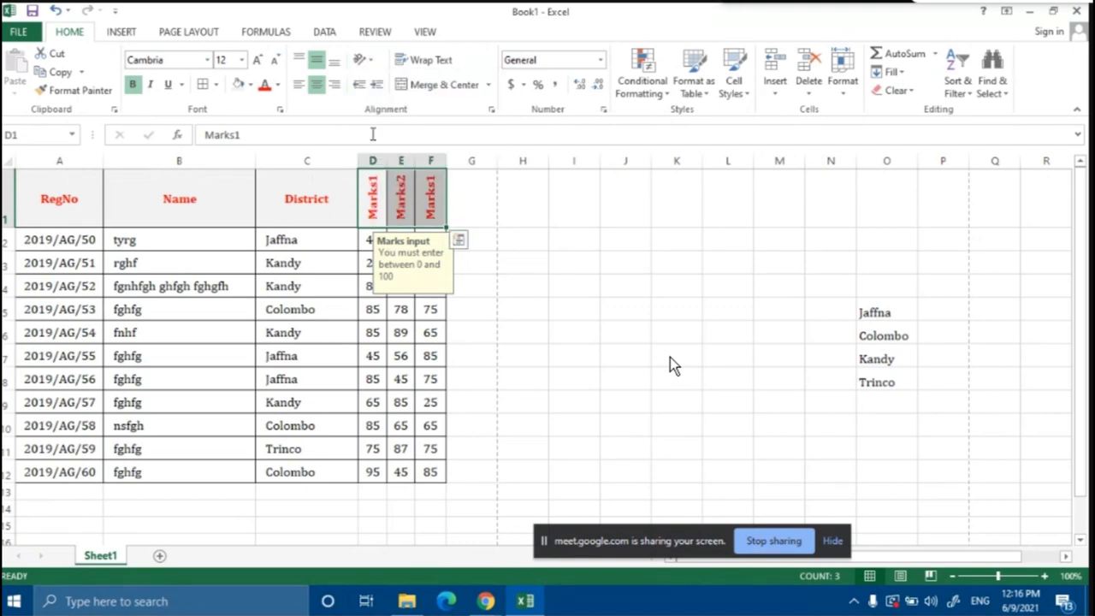
Deselect the headings to review the upward-reading Marks labels
{"action": "left_click", "coordinate": [541, 230]}
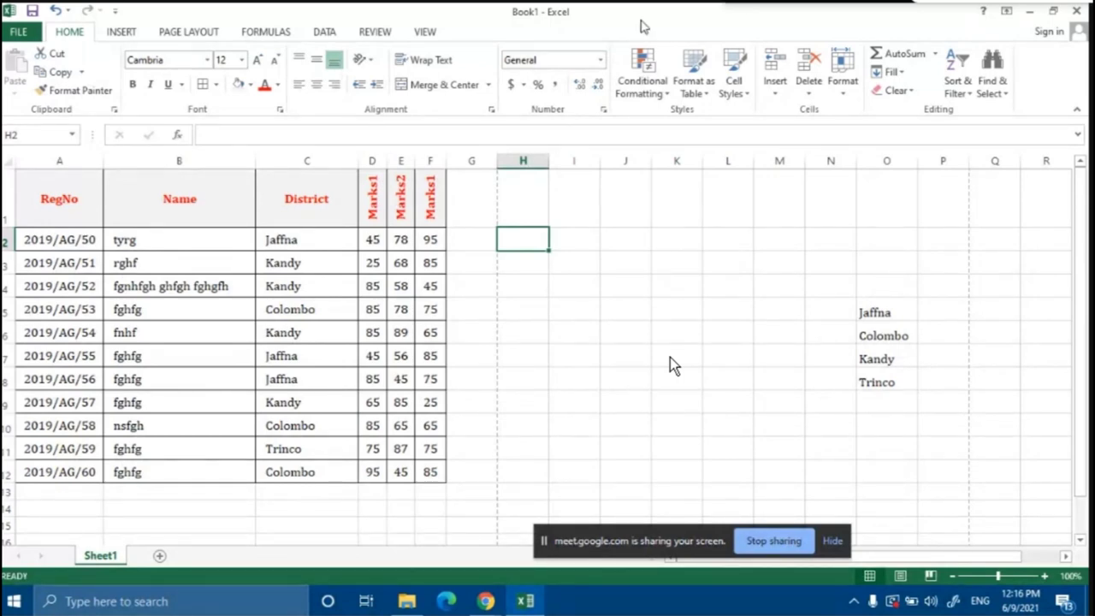
{"action": "left_click", "coordinate": [571, 332]}
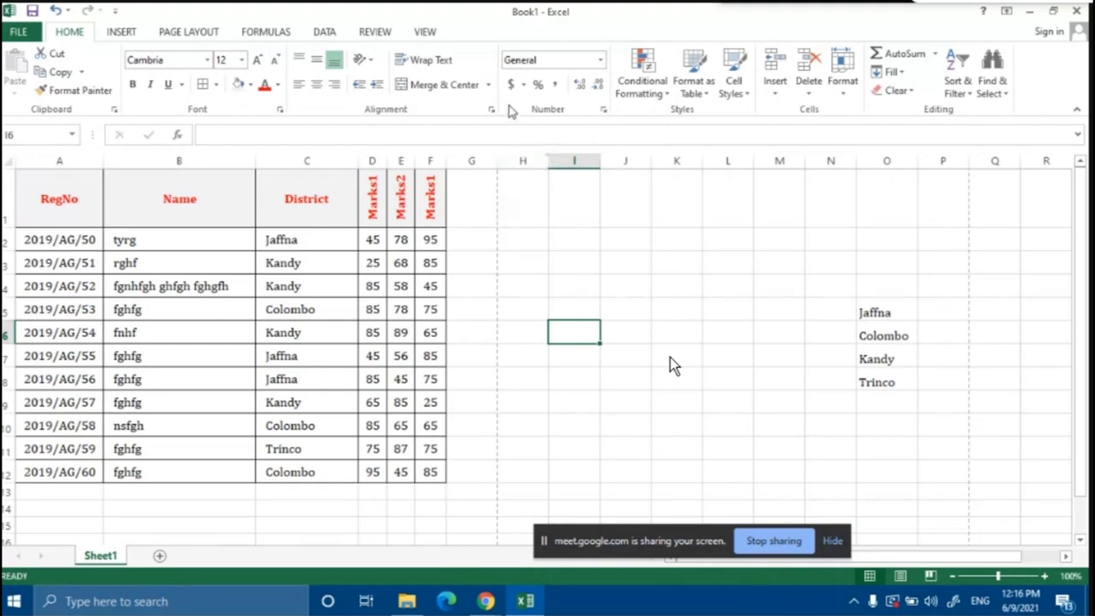
{"action": "left_click", "coordinate": [537, 248]}
{"action": "left_click", "coordinate": [577, 238]}
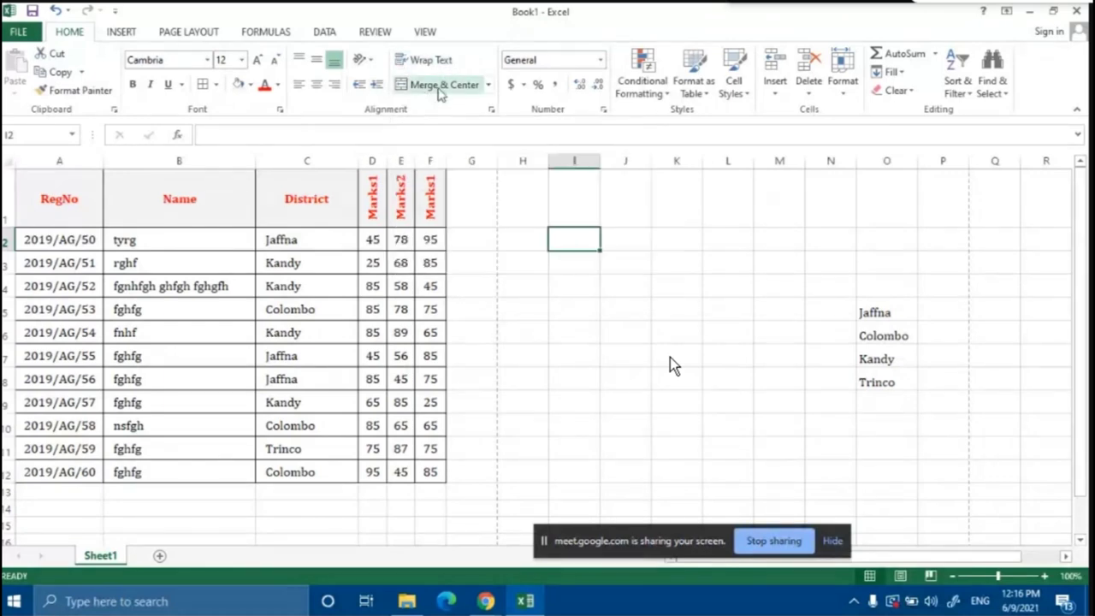
{"action": "left_click", "coordinate": [573, 291]}
{"action": "left_click", "coordinate": [590, 328]}
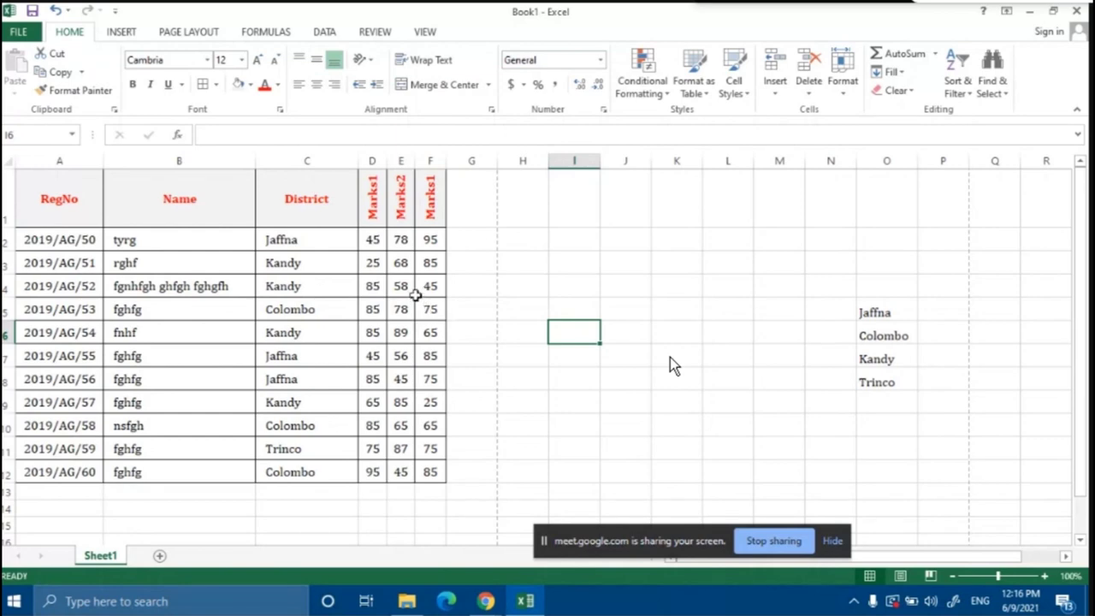
Insert an empty column A before the RegNo column
{"action": "left_click", "coordinate": [89, 160]}
{"action": "right_click", "coordinate": [76, 165]}
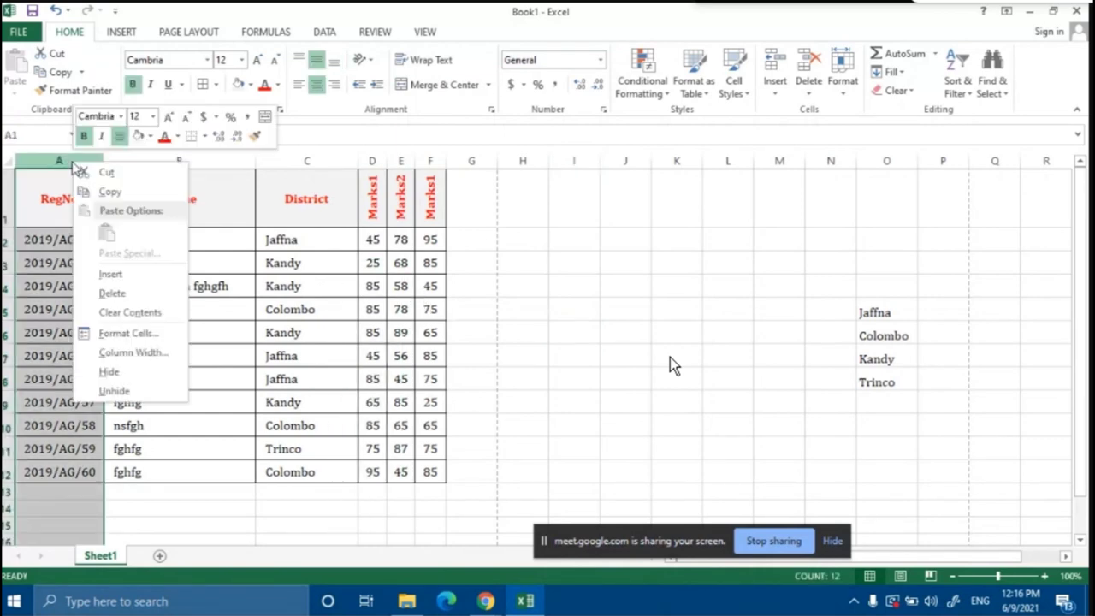
{"action": "left_click", "coordinate": [111, 274]}
{"action": "left_click", "coordinate": [554, 304]}
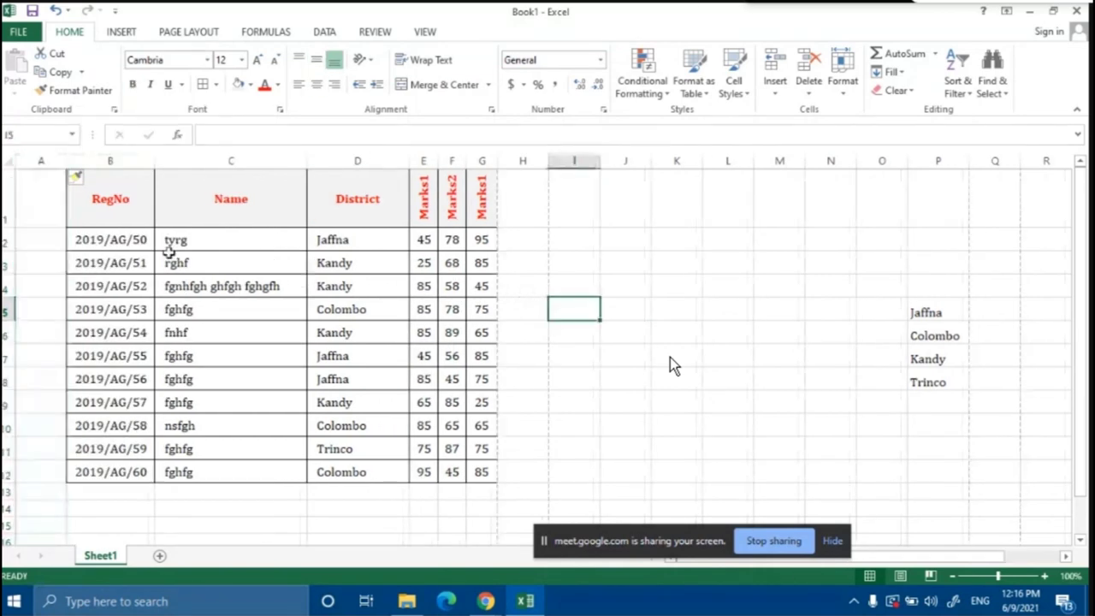
{"action": "left_click_drag", "start_coordinate": [39, 243], "coordinate": [57, 470]}
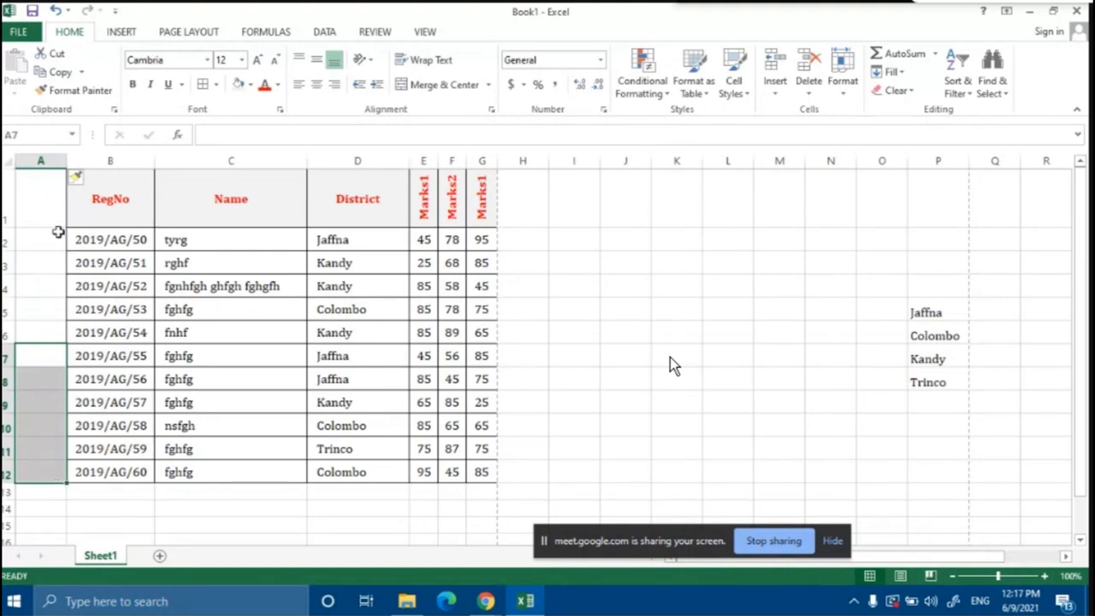
Enter the heading 'Group' in A1 and centre it horizontally and vertically
{"action": "left_click", "coordinate": [52, 214]}
{"action": "type", "text": "Group"}
{"action": "left_click", "coordinate": [112, 283]}
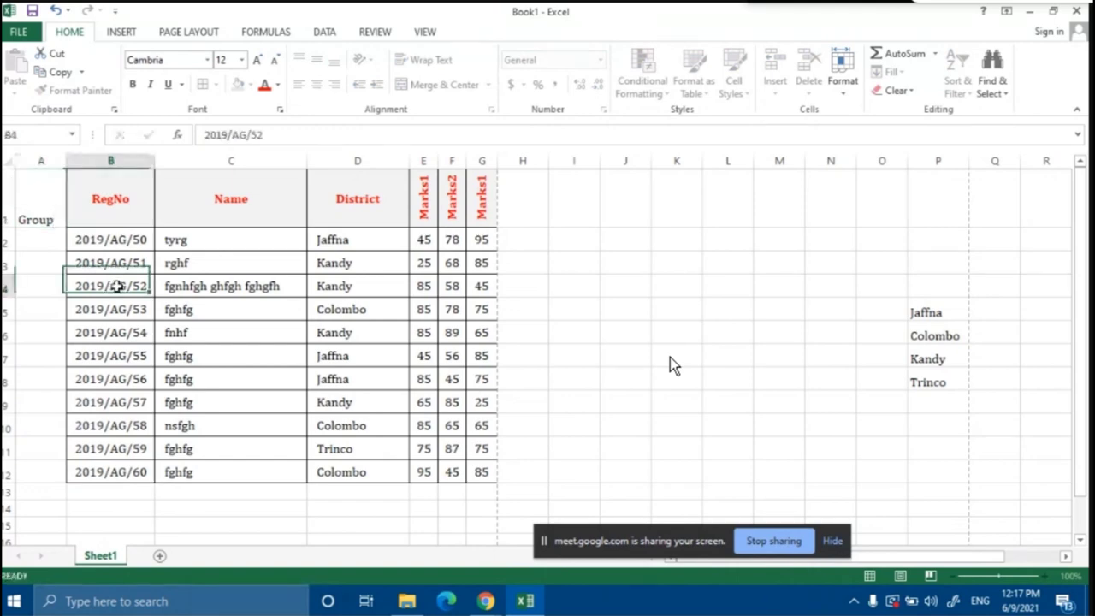
{"action": "left_click", "coordinate": [47, 218]}
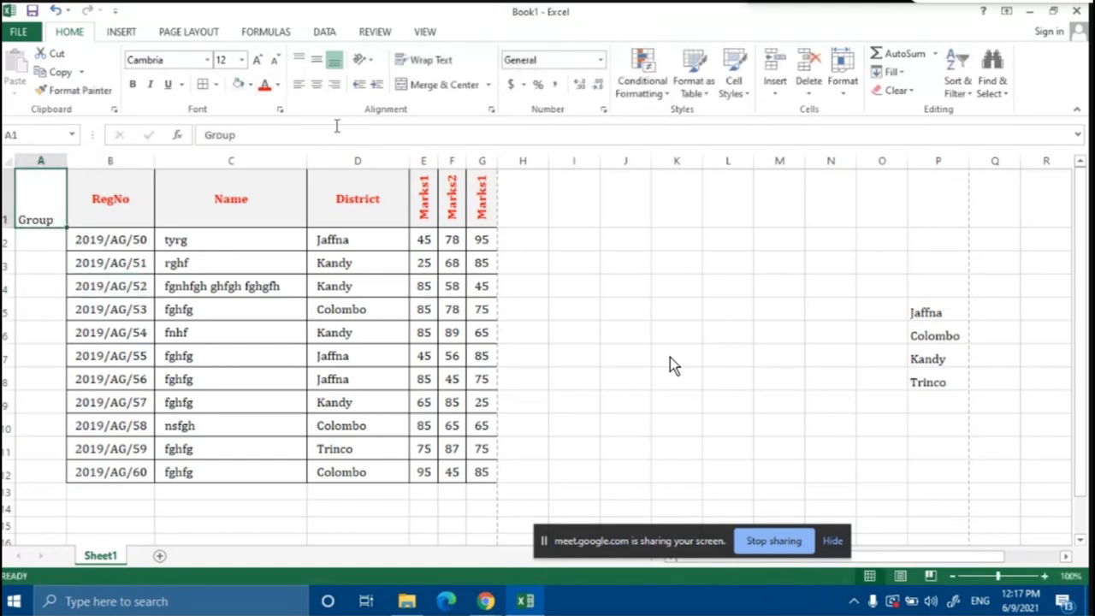
{"action": "left_click", "coordinate": [317, 84]}
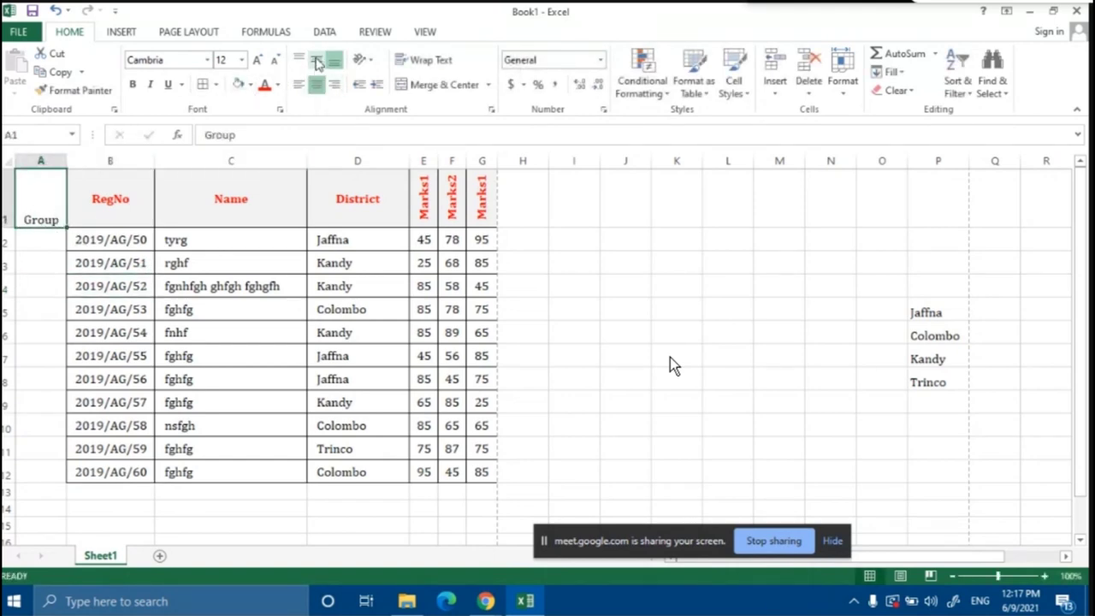
{"action": "left_click", "coordinate": [316, 59]}
{"action": "left_click", "coordinate": [616, 226]}
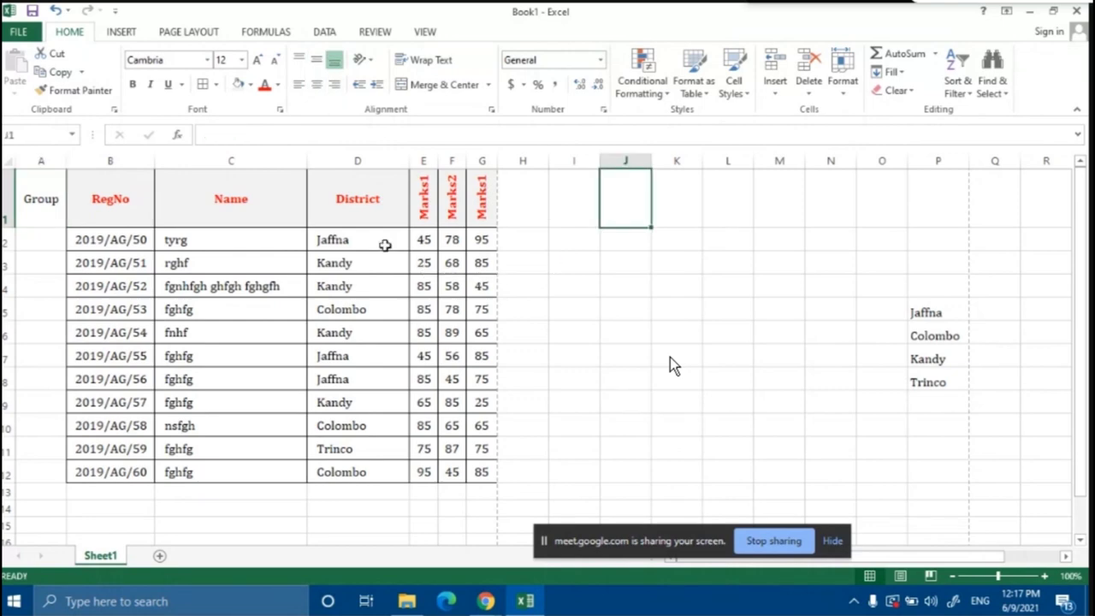
{"action": "left_click", "coordinate": [49, 241]}
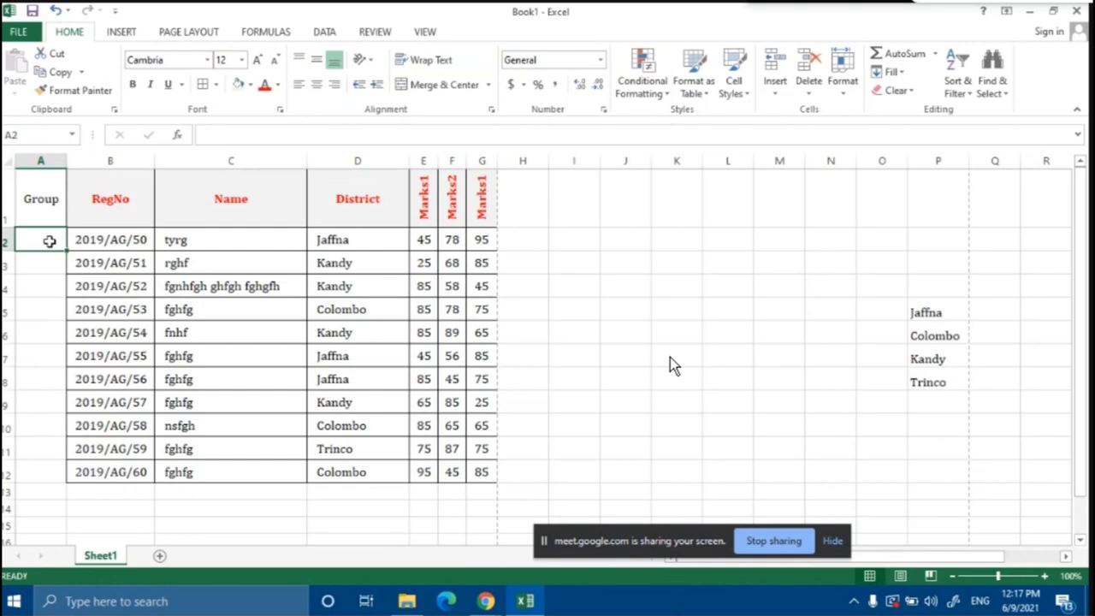
Merge and centre A2:A6 and label it 'Group 1'
{"action": "left_click_drag", "start_coordinate": [50, 241], "coordinate": [46, 323]}
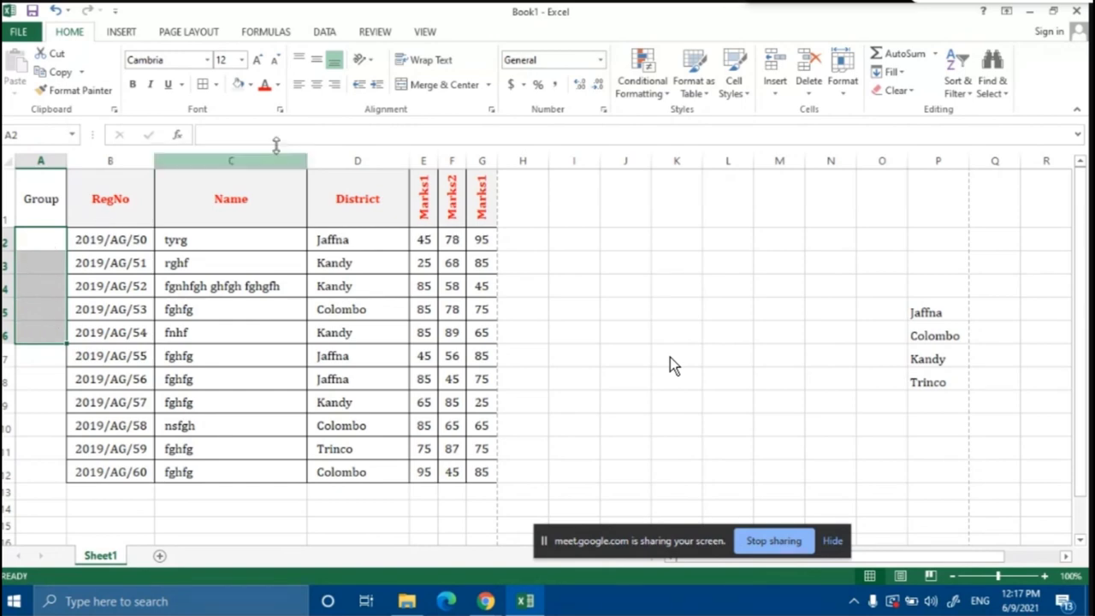
{"action": "left_click", "coordinate": [434, 86]}
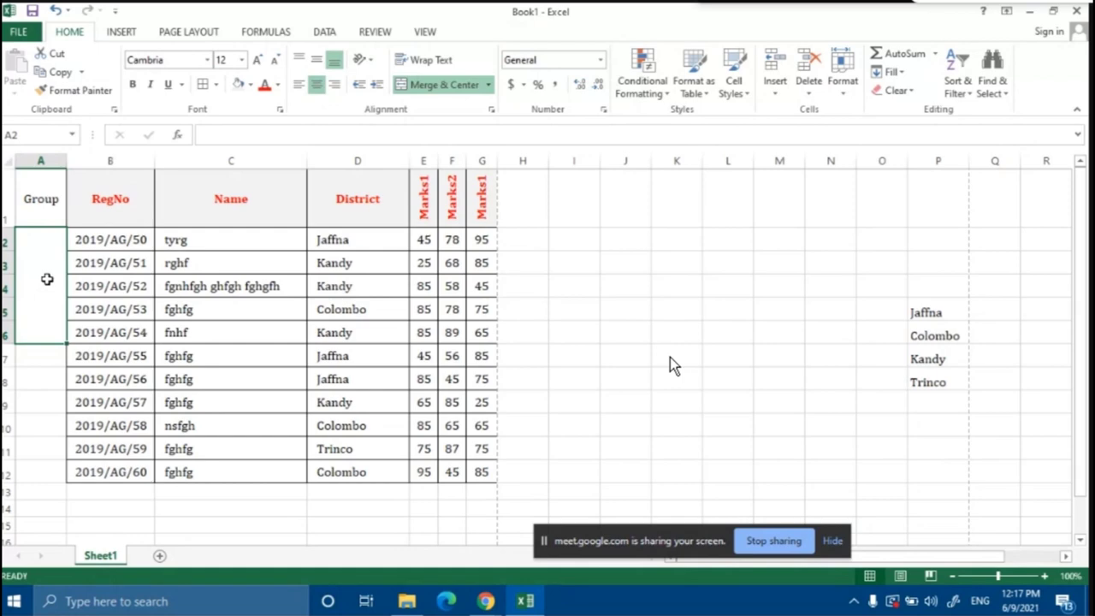
{"action": "type", "text": "Group 1"}
{"action": "left_click", "coordinate": [44, 398]}
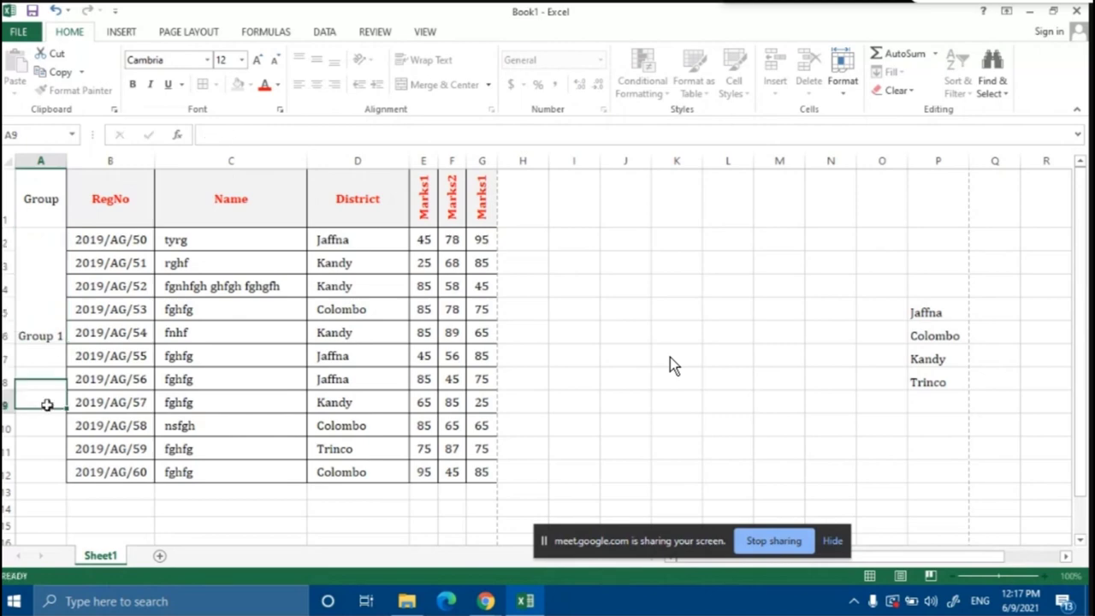
Merge and centre A7:A12 and label it 'Group 2'
{"action": "left_click_drag", "start_coordinate": [43, 350], "coordinate": [62, 472]}
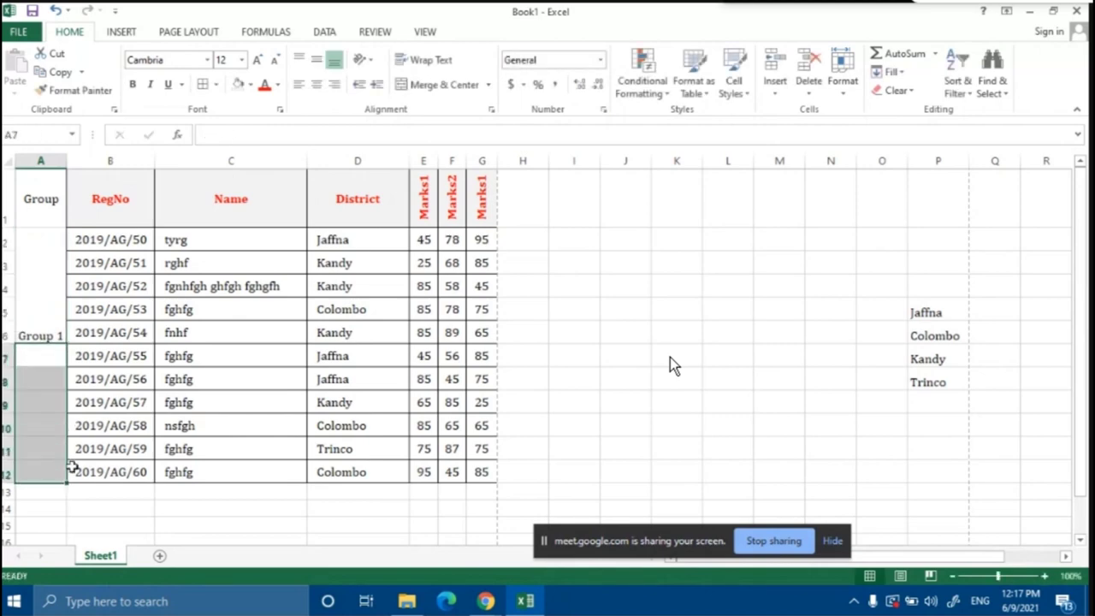
{"action": "left_click", "coordinate": [438, 84]}
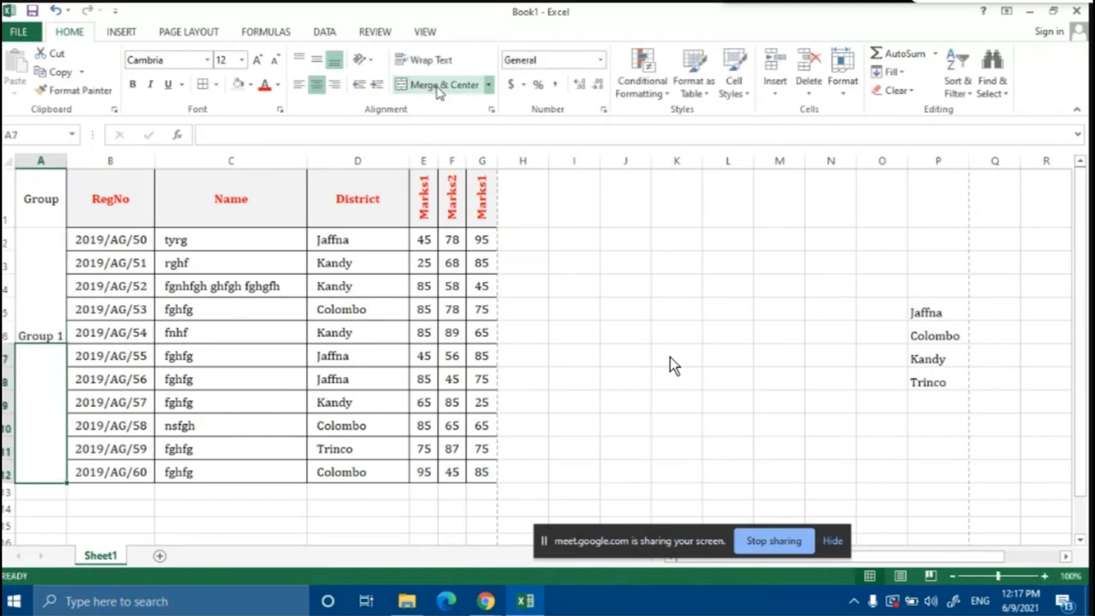
{"action": "type", "text": "Group"}
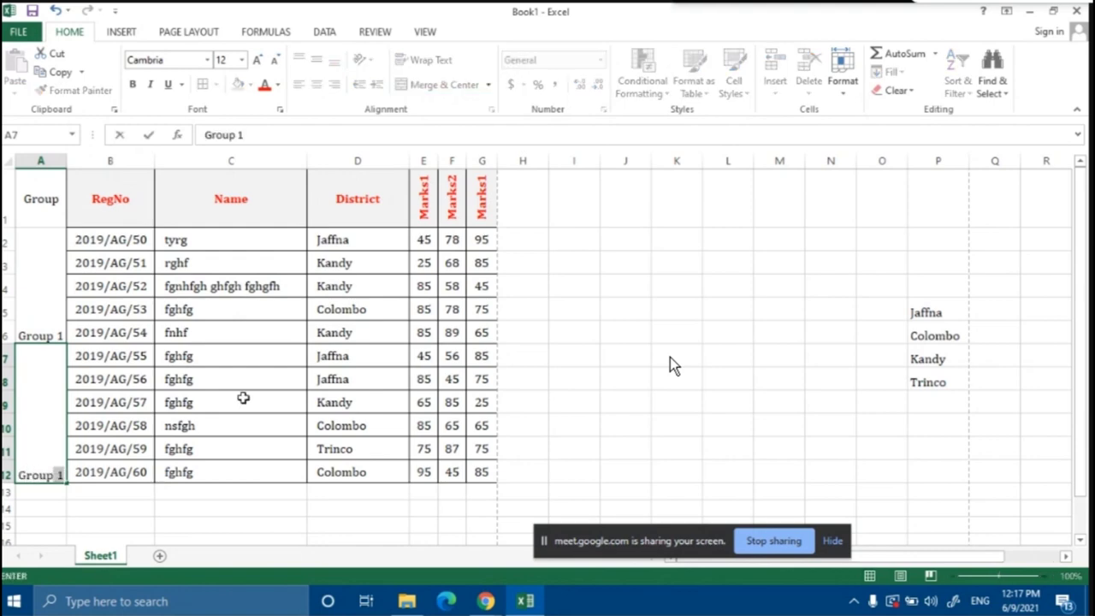
{"action": "type", "text": " 2"}
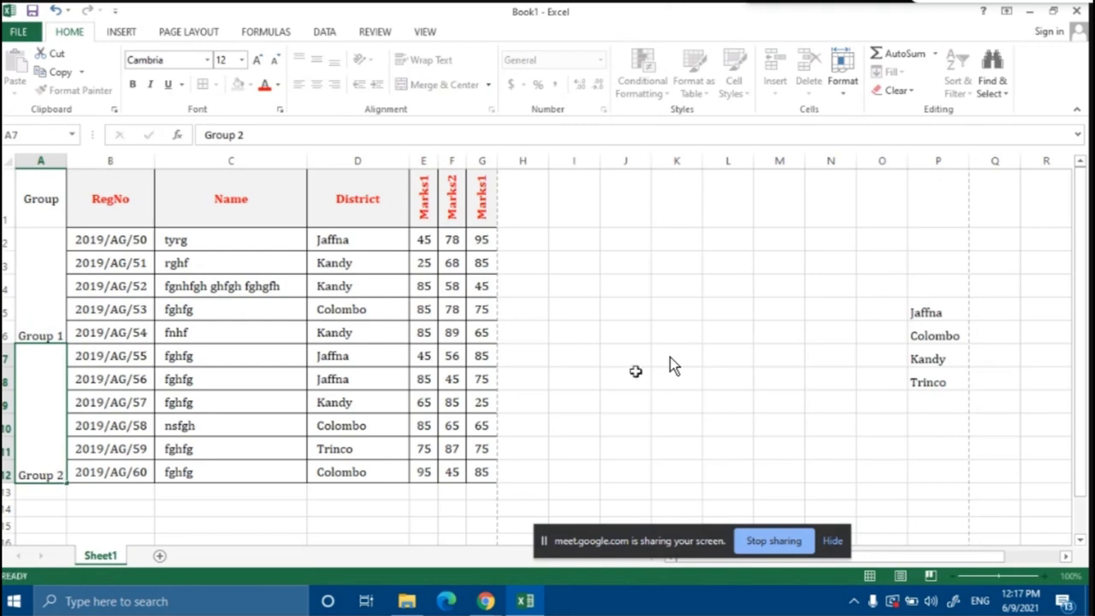
{"action": "left_click", "coordinate": [636, 372]}
Middle-align both merged group labels vertically
{"action": "left_click_drag", "start_coordinate": [50, 260], "coordinate": [47, 473]}
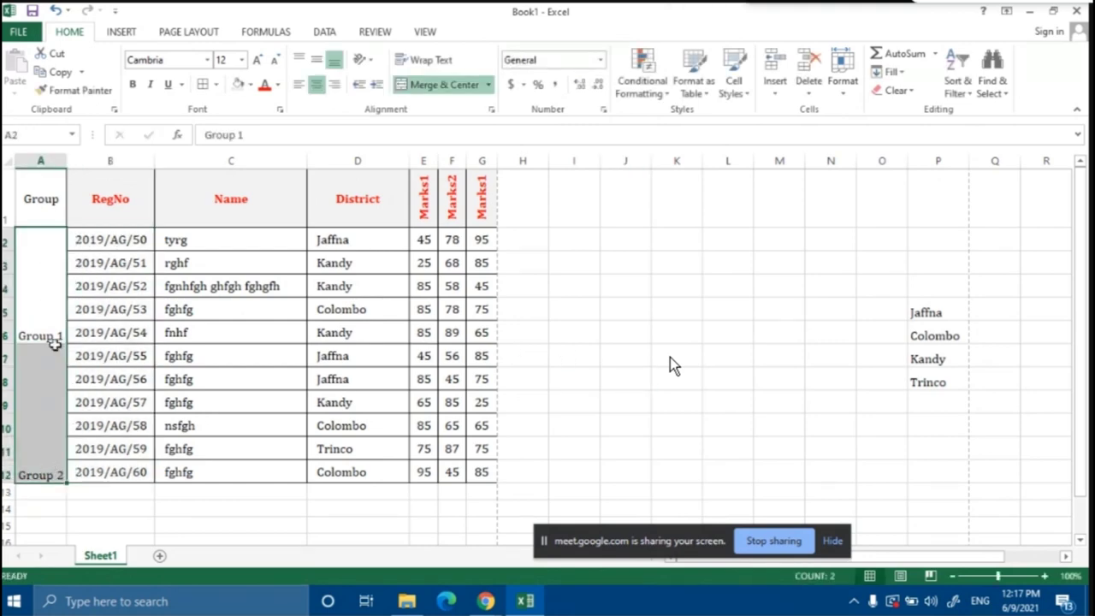
{"action": "left_click", "coordinate": [316, 61]}
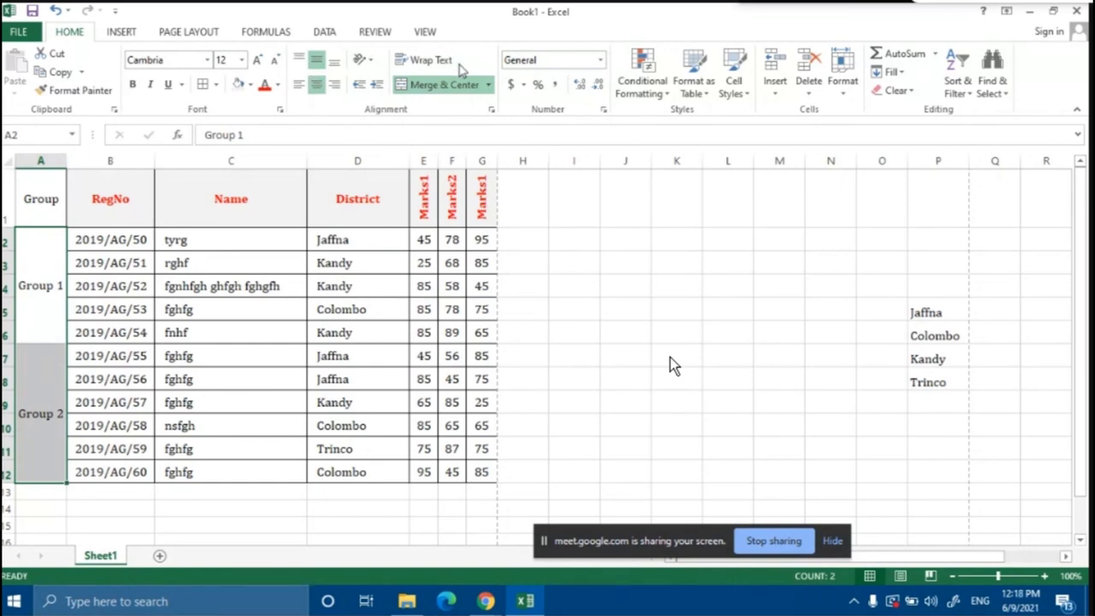
{"action": "left_click", "coordinate": [707, 289]}
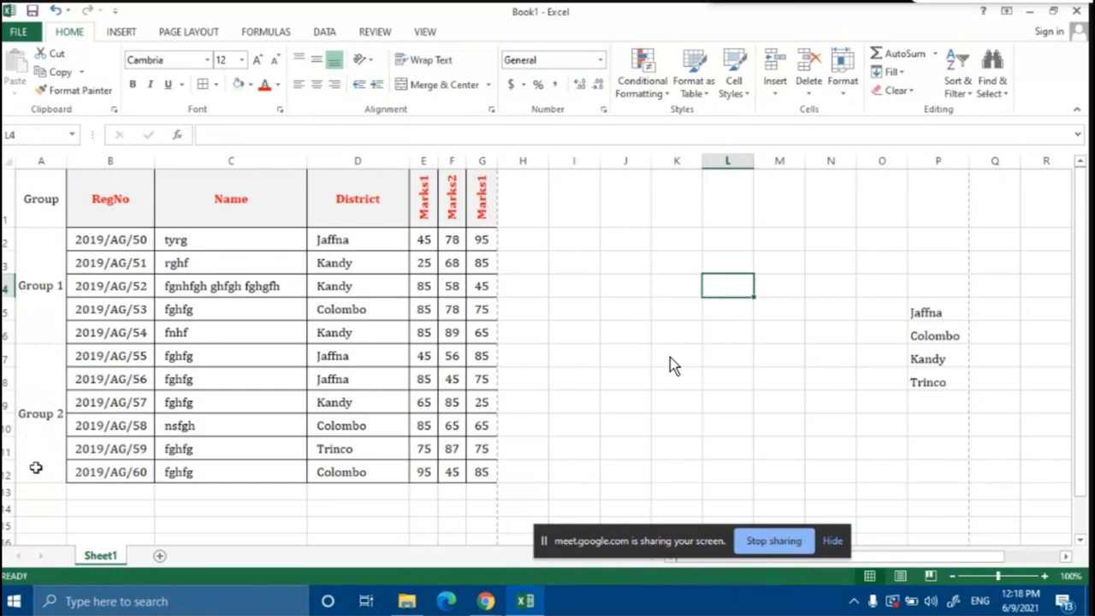
{"action": "left_click_drag", "start_coordinate": [39, 192], "coordinate": [58, 426]}
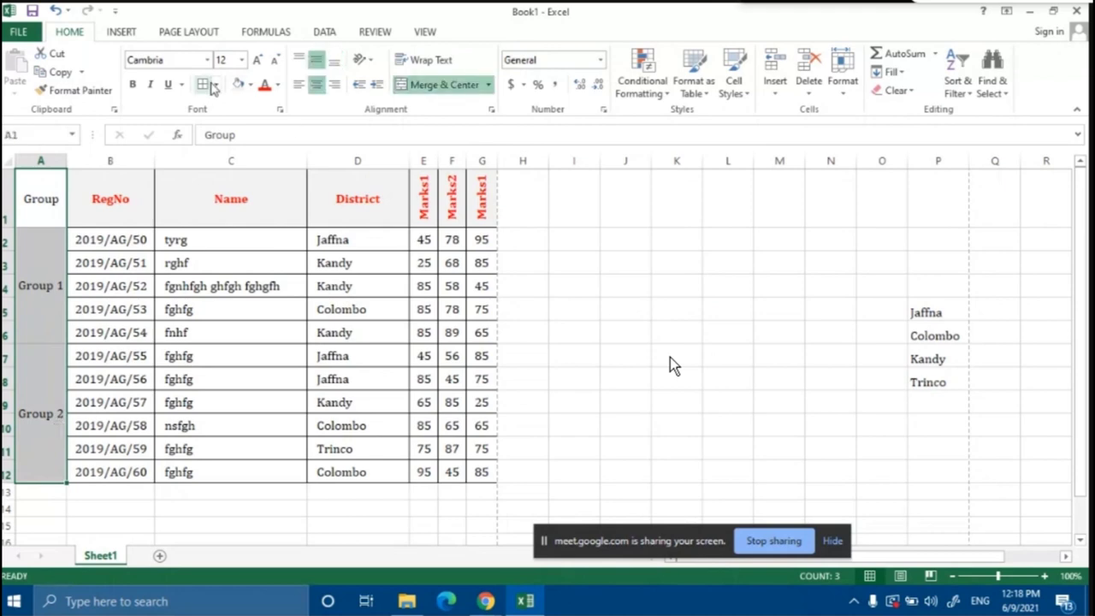
{"action": "left_click", "coordinate": [552, 238]}
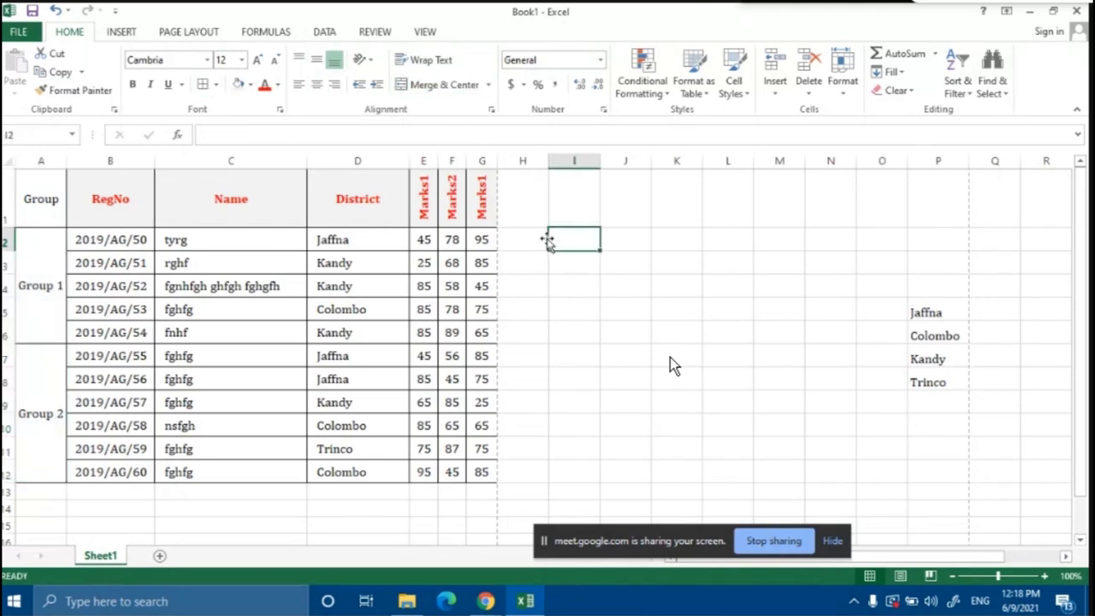
{"action": "left_click", "coordinate": [18, 32]}
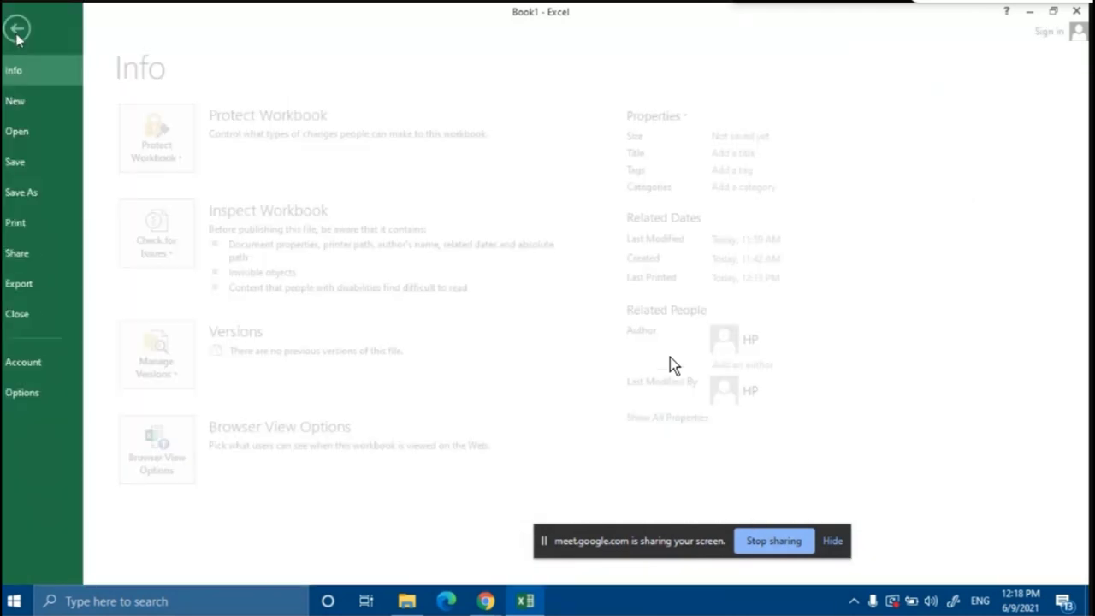
{"action": "left_click", "coordinate": [26, 227]}
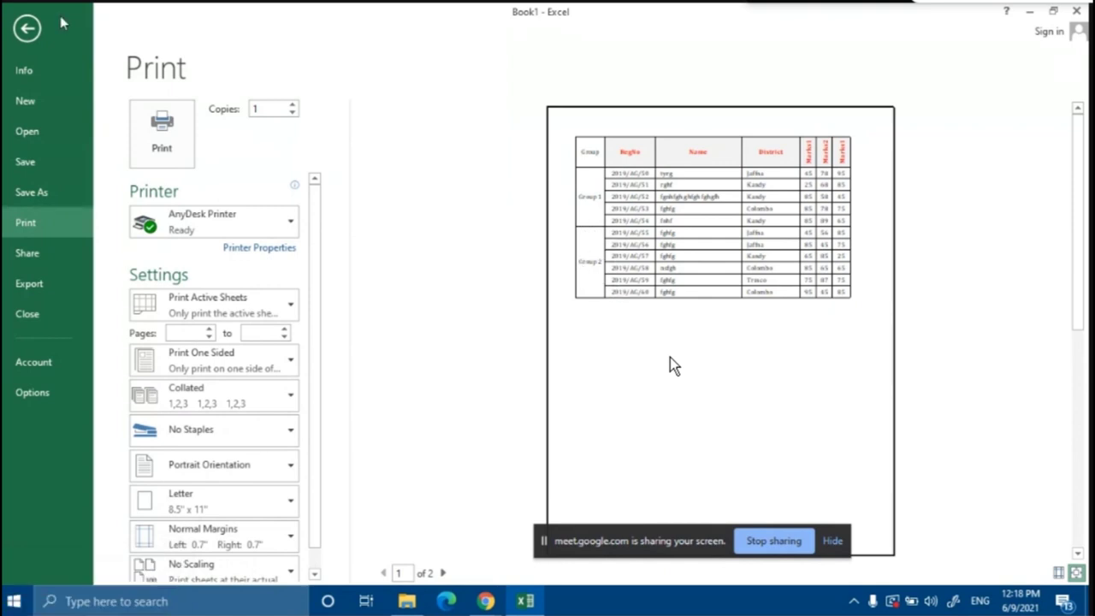
{"action": "left_click", "coordinate": [27, 29]}
{"action": "left_click", "coordinate": [628, 351]}
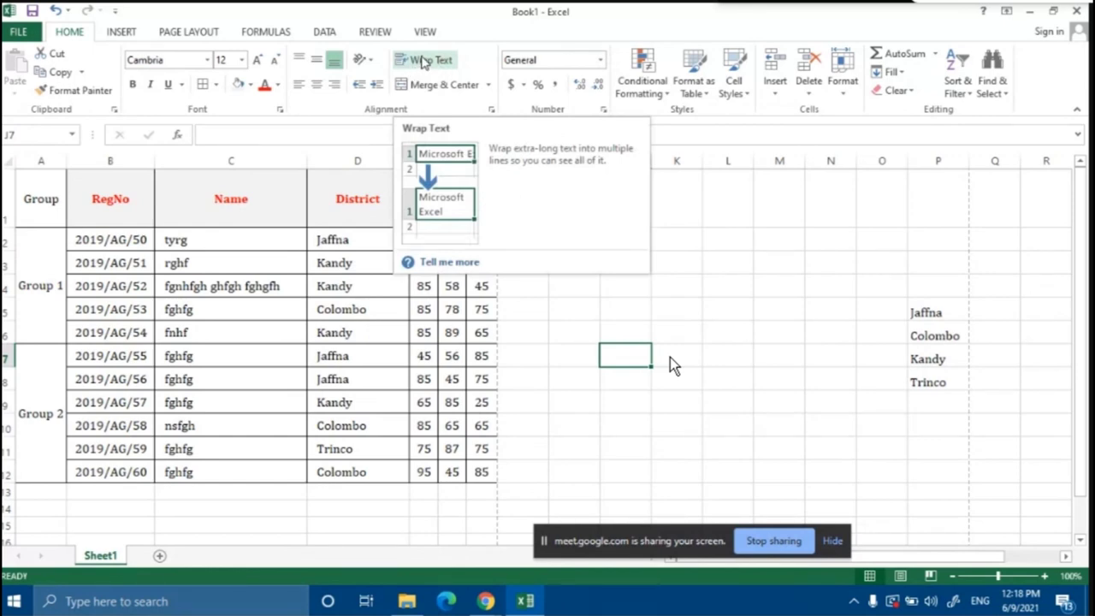
Rename the B1 heading from RegNo to 'Registration Number'
{"action": "left_click", "coordinate": [697, 307]}
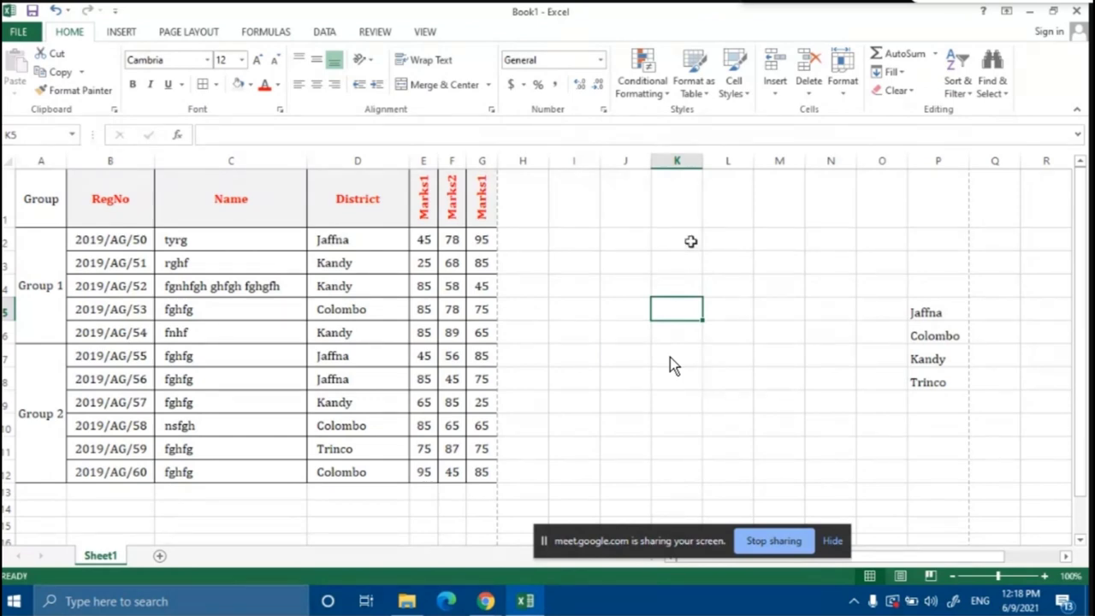
{"action": "double_click", "coordinate": [116, 199]}
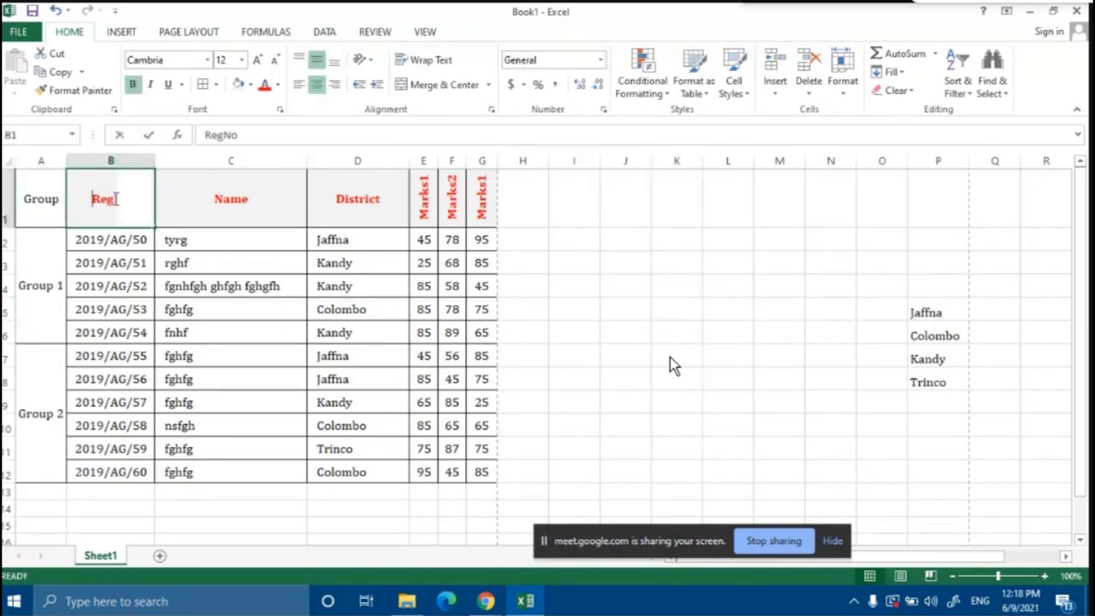
{"action": "type", "text": "istratio"}
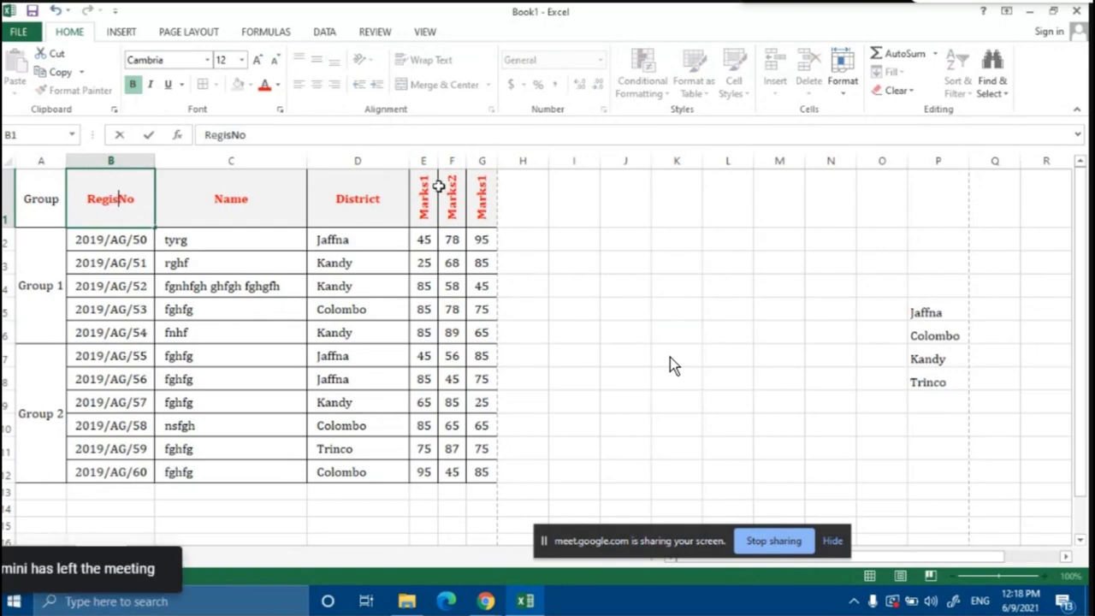
{"action": "type", "text": "n"}
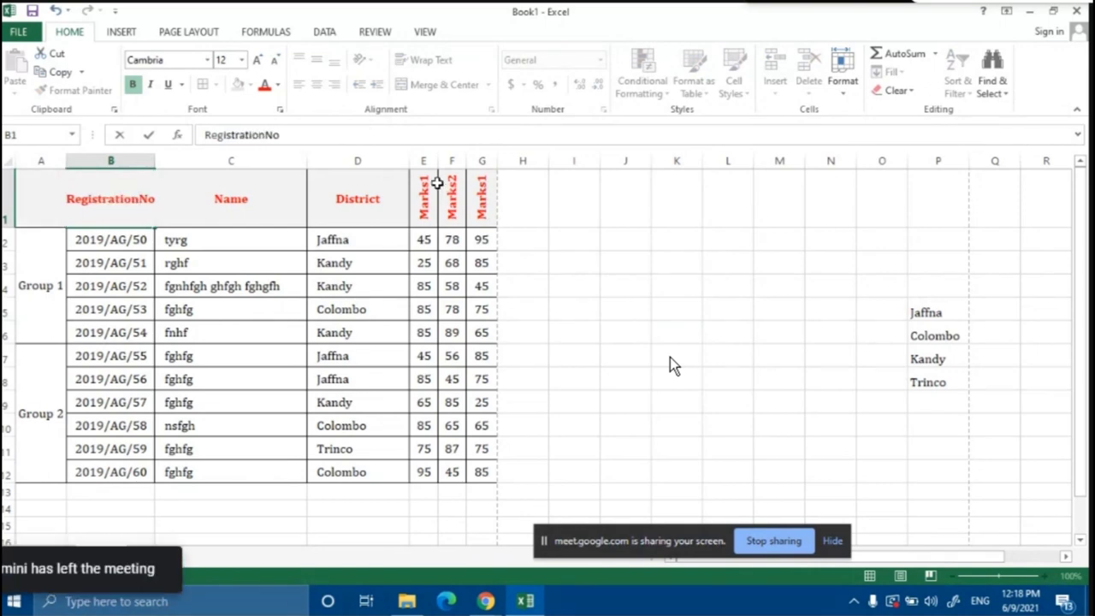
{"action": "left_click", "coordinate": [624, 335]}
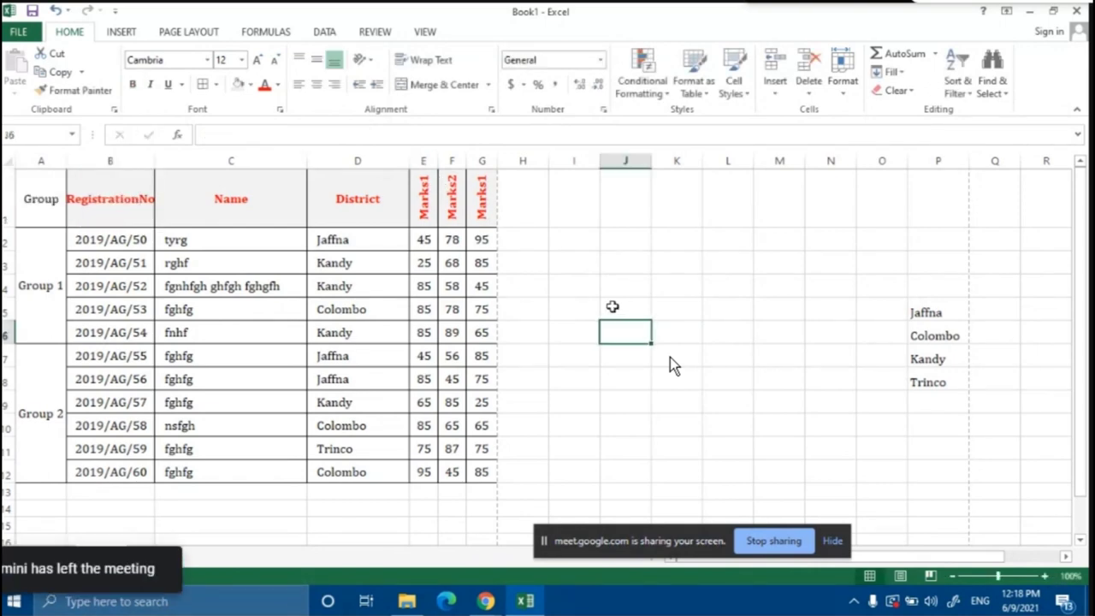
{"action": "double_click", "coordinate": [137, 197]}
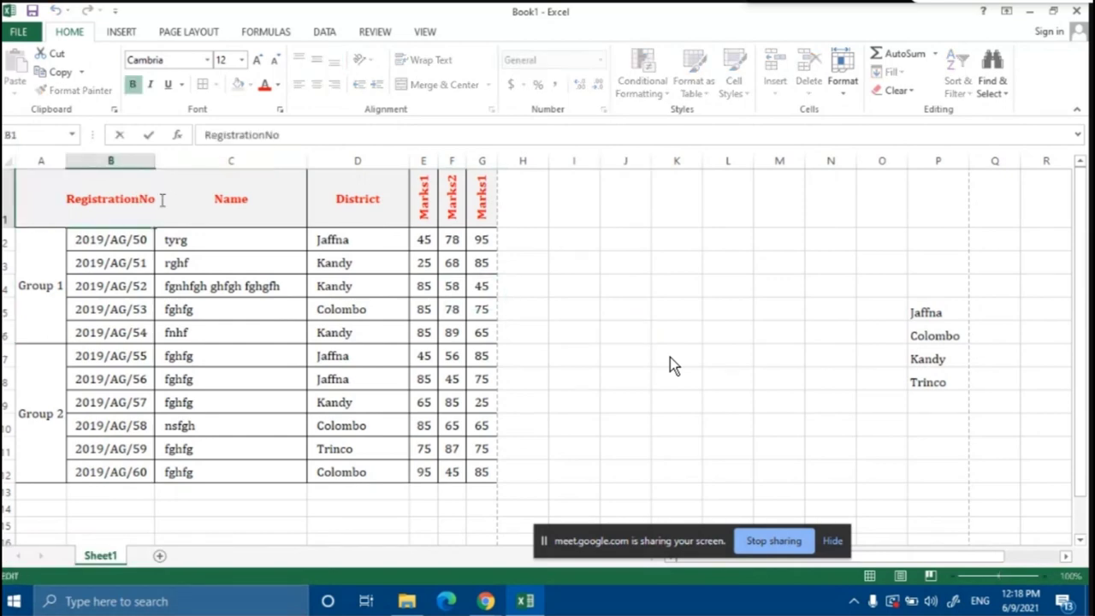
{"action": "key", "text": "BackSpace"}
{"action": "type", "text": "umber"}
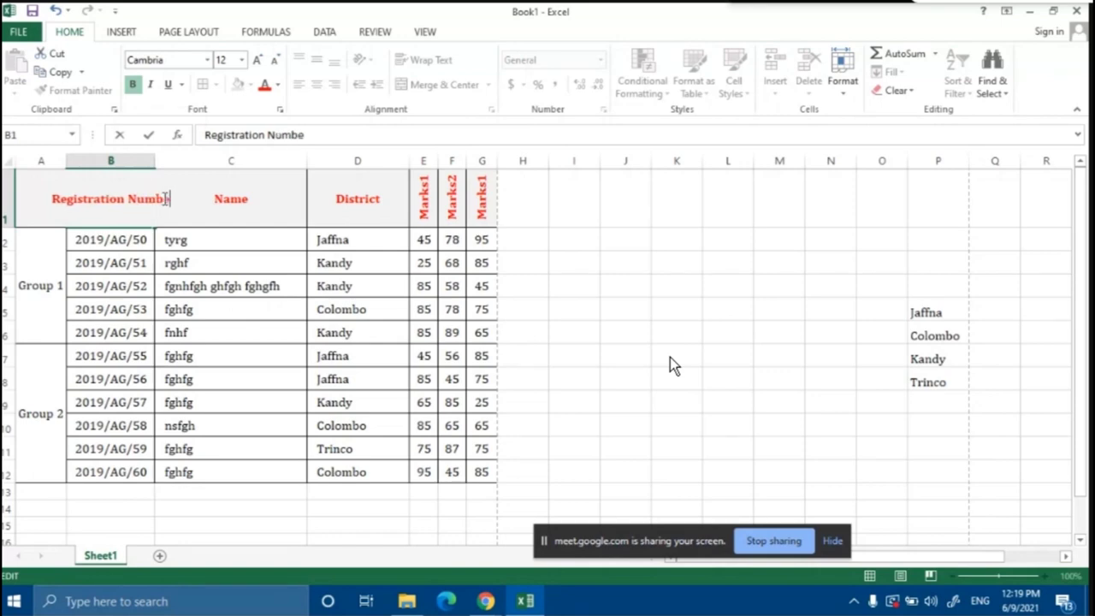
{"action": "left_click", "coordinate": [552, 288]}
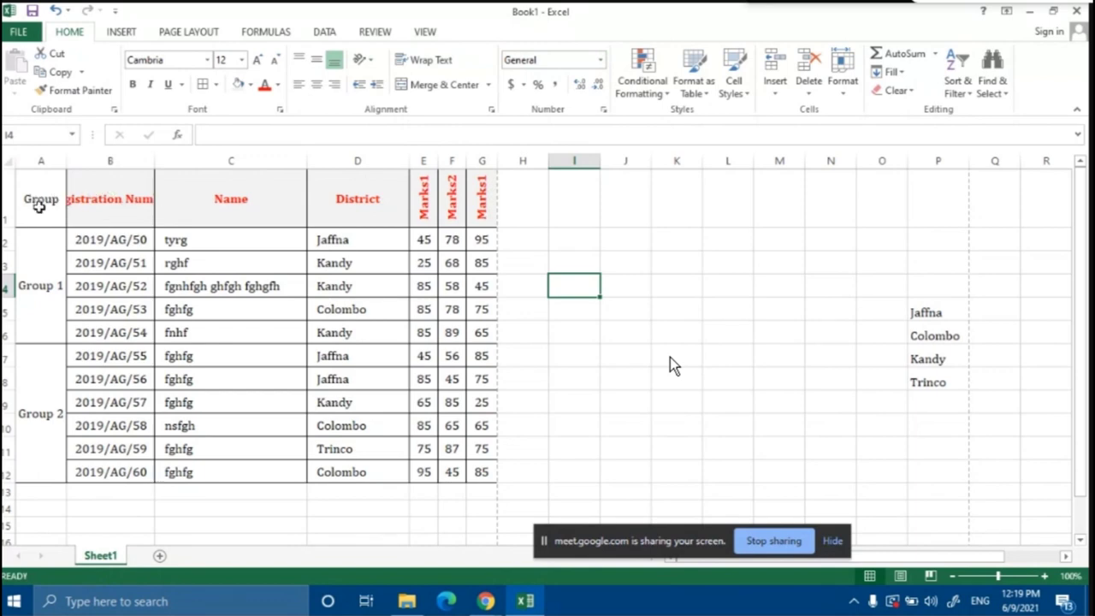
Wrap the Registration Number heading onto two lines in B1
{"action": "left_click", "coordinate": [128, 210]}
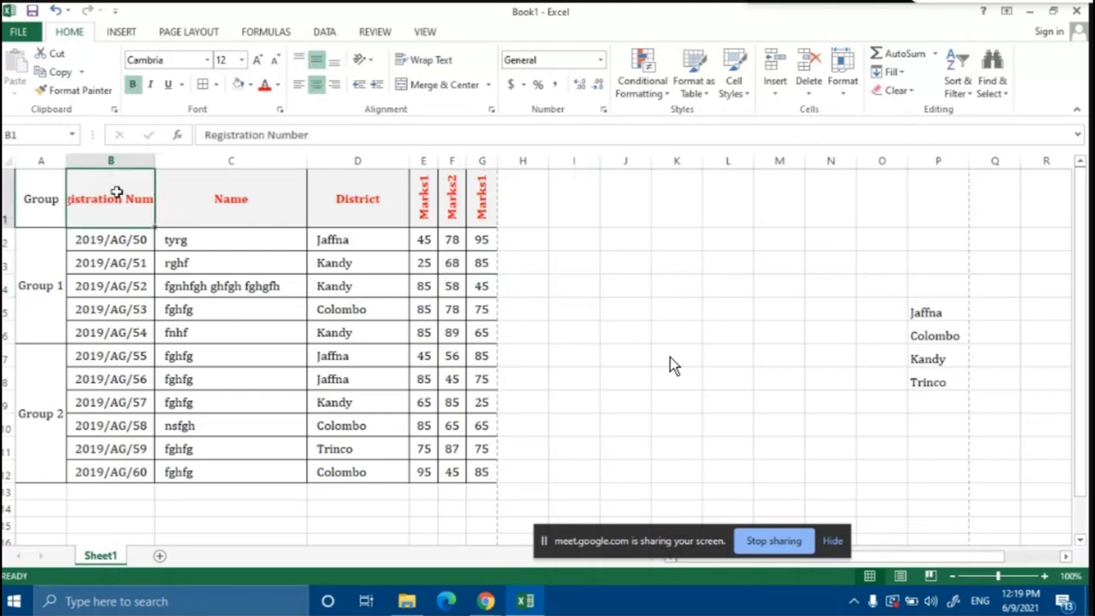
{"action": "left_click", "coordinate": [426, 61]}
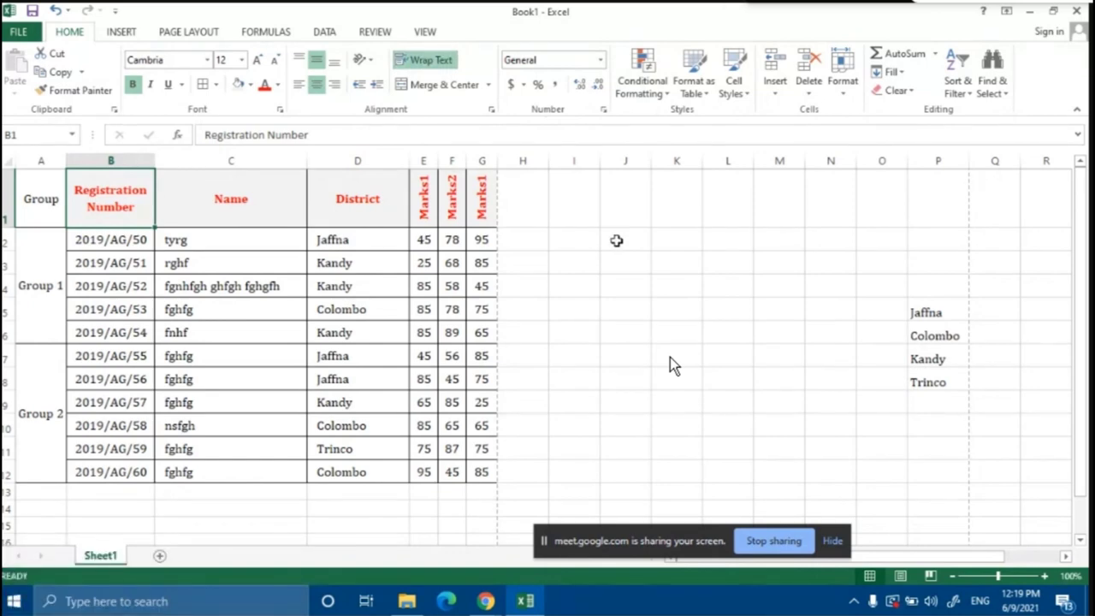
{"action": "left_click", "coordinate": [604, 272]}
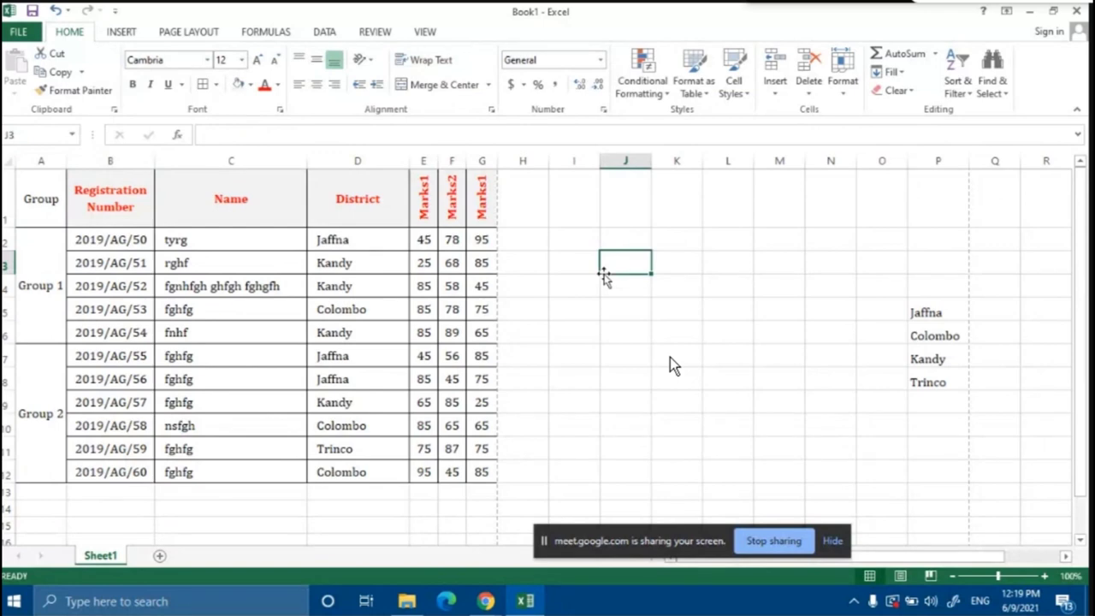
Enter the long sample text 'bvcbvb fbgfs fg fgh sgd fgad gad g' in J1
{"action": "left_click", "coordinate": [627, 207]}
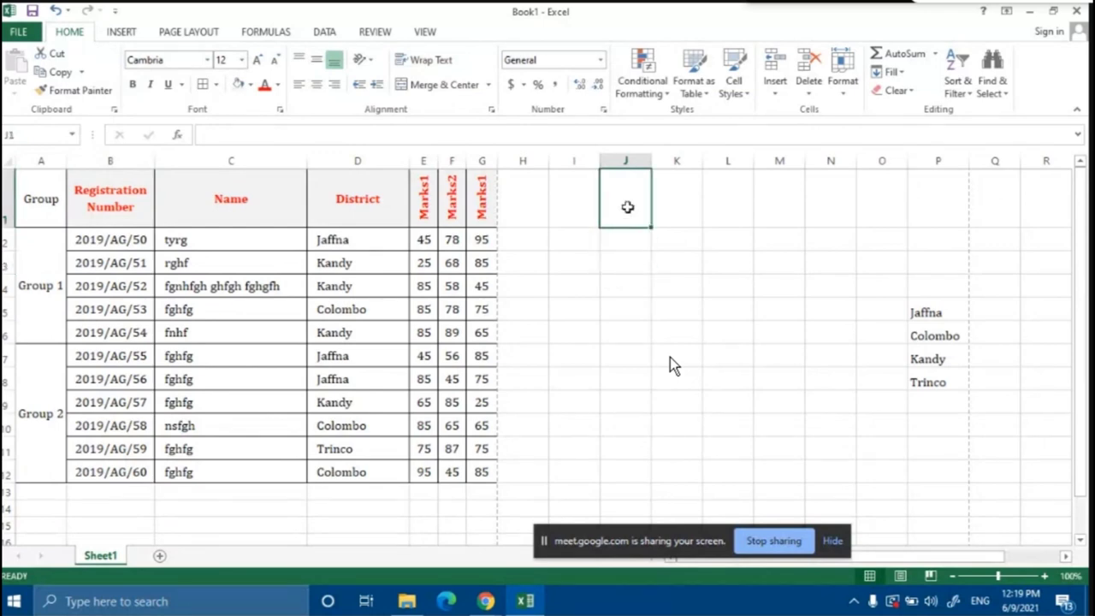
{"action": "type", "text": "rgj/irjtgirwtiwrhjirh"}
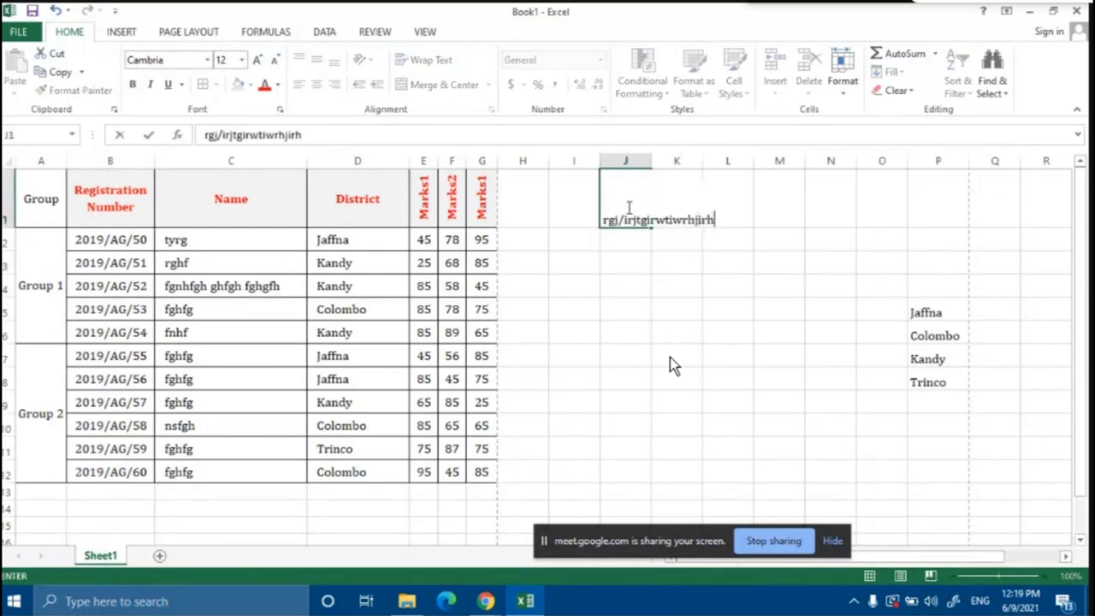
{"action": "type", "text": "tjbrjhrujh"}
{"action": "key", "text": "BackSpace"}
{"action": "key", "text": "BackSpace"}
{"action": "key", "text": "BackSpace"}
{"action": "key", "text": "BackSpace"}
{"action": "key", "text": "BackSpace"}
{"action": "key", "text": "BackSpace"}
{"action": "key", "text": "BackSpace"}
{"action": "key", "text": "BackSpace"}
{"action": "key", "text": "BackSpace"}
{"action": "key", "text": "BackSpace"}
{"action": "key", "text": "BackSpace"}
{"action": "key", "text": "BackSpace"}
{"action": "key", "text": "BackSpace"}
{"action": "key", "text": "BackSpace"}
{"action": "key", "text": "BackSpace"}
{"action": "key", "text": "BackSpace"}
{"action": "key", "text": "BackSpace"}
{"action": "key", "text": "BackSpace"}
{"action": "key", "text": "BackSpace"}
{"action": "key", "text": "BackSpace"}
{"action": "key", "text": "BackSpace"}
{"action": "key", "text": "BackSpace"}
{"action": "key", "text": "BackSpace"}
{"action": "key", "text": "BackSpace"}
{"action": "key", "text": "BackSpace"}
{"action": "key", "text": "BackSpace"}
{"action": "key", "text": "BackSpace"}
{"action": "key", "text": "BackSpace"}
{"action": "key", "text": "BackSpace"}
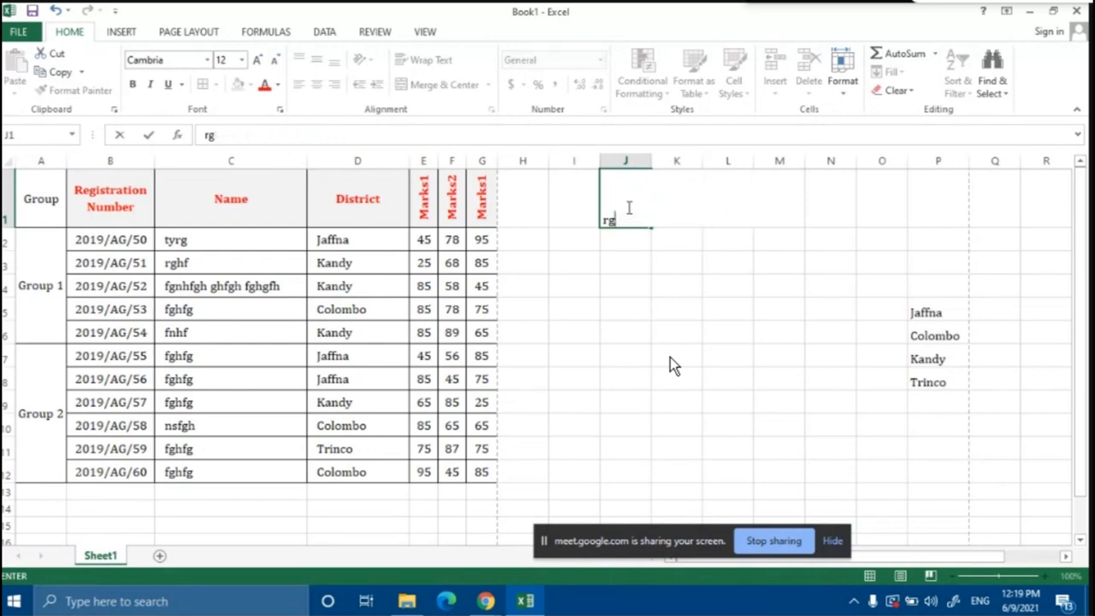
{"action": "type", "text": "bvcbvb fbgfs fg fgh sgd fgad gad "}
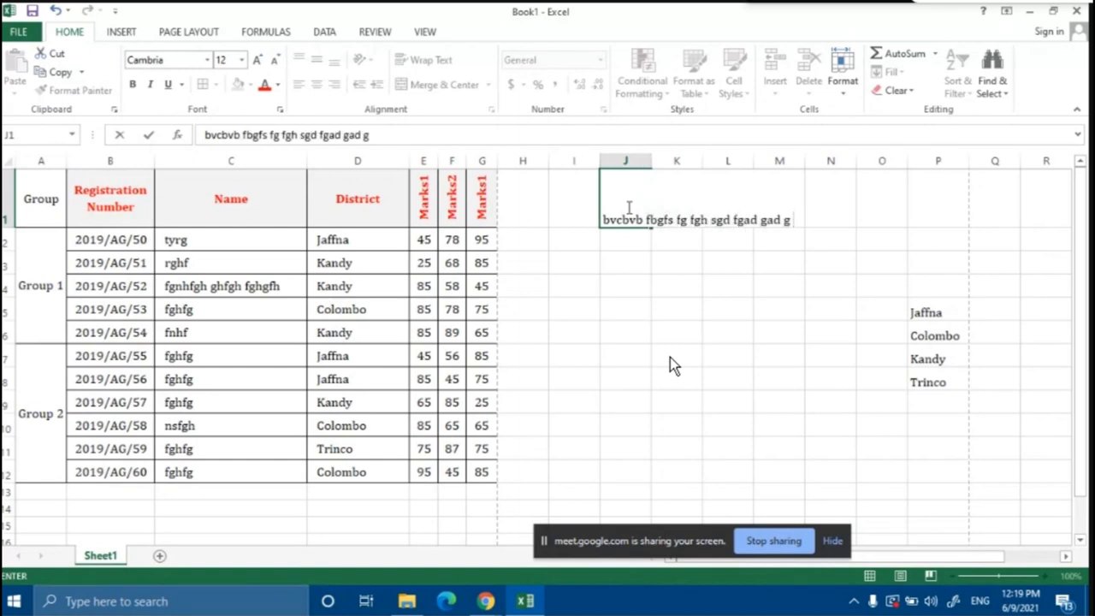
{"action": "type", "text": "g"}
{"action": "left_click", "coordinate": [655, 240]}
{"action": "left_click", "coordinate": [663, 264]}
{"action": "left_click", "coordinate": [680, 285]}
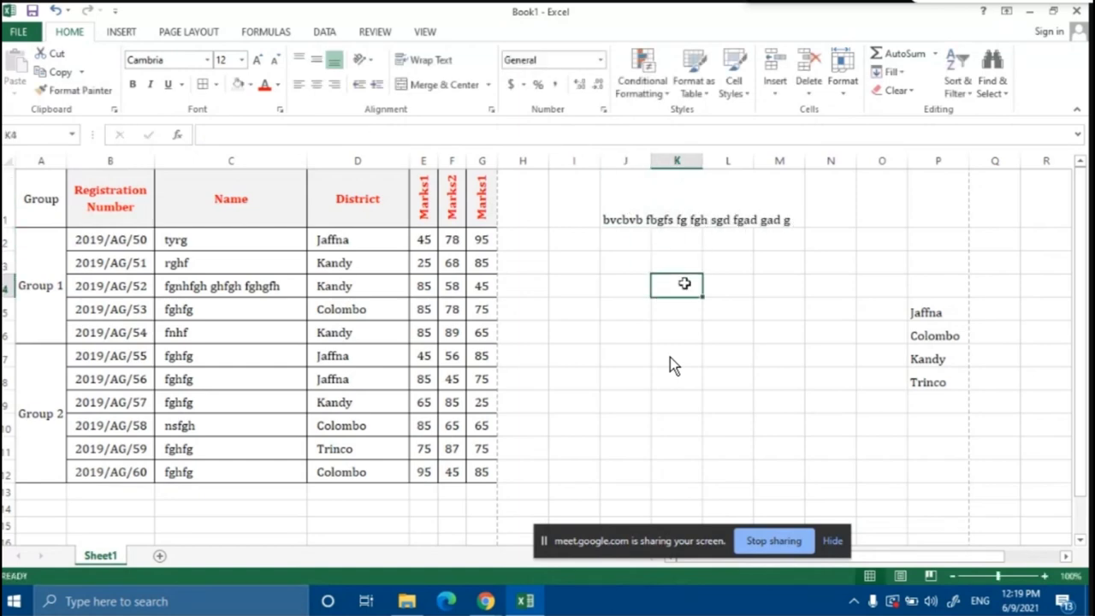
{"action": "left_click", "coordinate": [639, 224]}
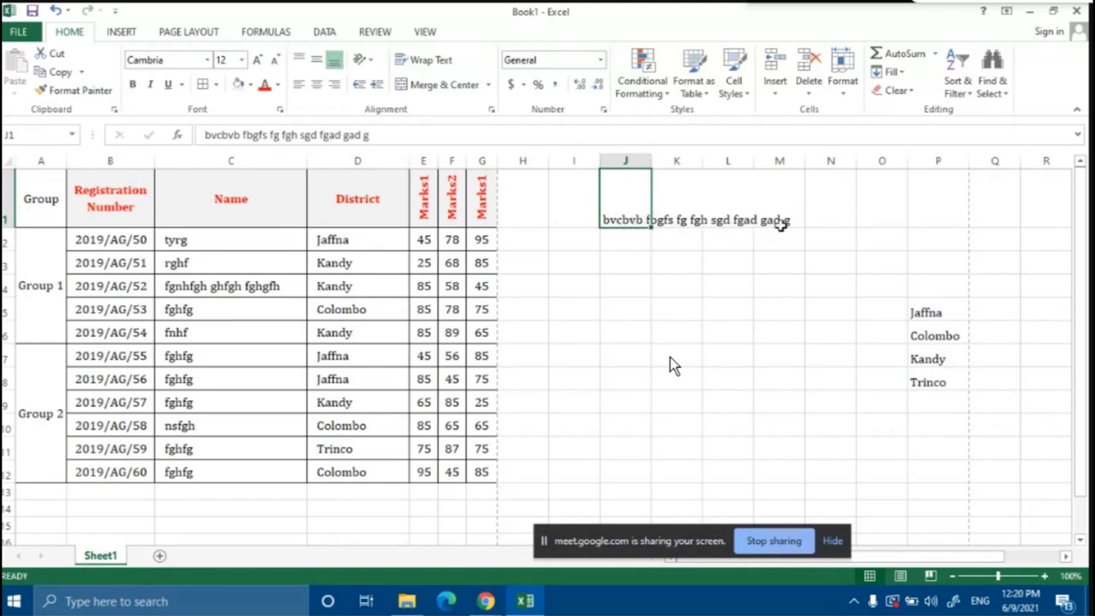
{"action": "left_click", "coordinate": [830, 212]}
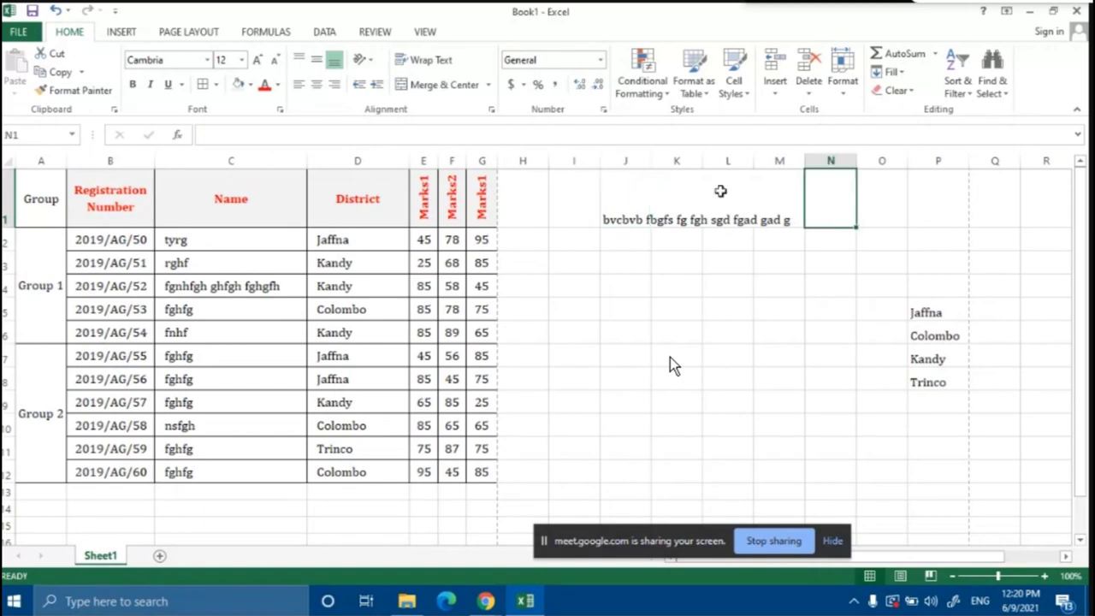
Type 'fogfig' in K1 and 'rwerwe' in L1, cutting off J1's text
{"action": "left_click", "coordinate": [695, 188]}
{"action": "type", "text": "fogfig"}
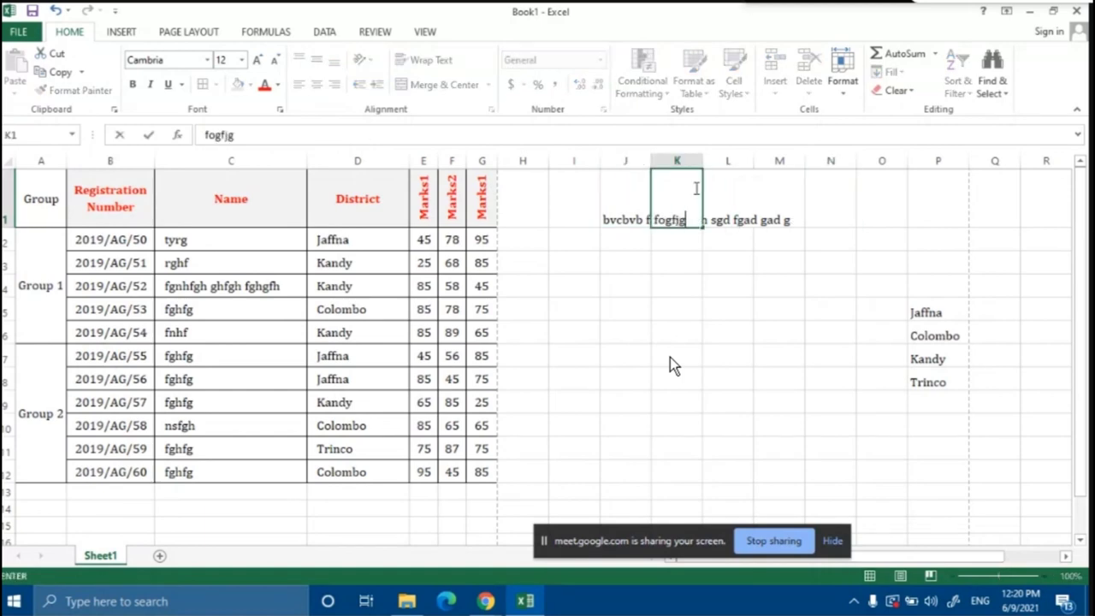
{"action": "key", "text": "Tab"}
{"action": "type", "text": "rwerwe"}
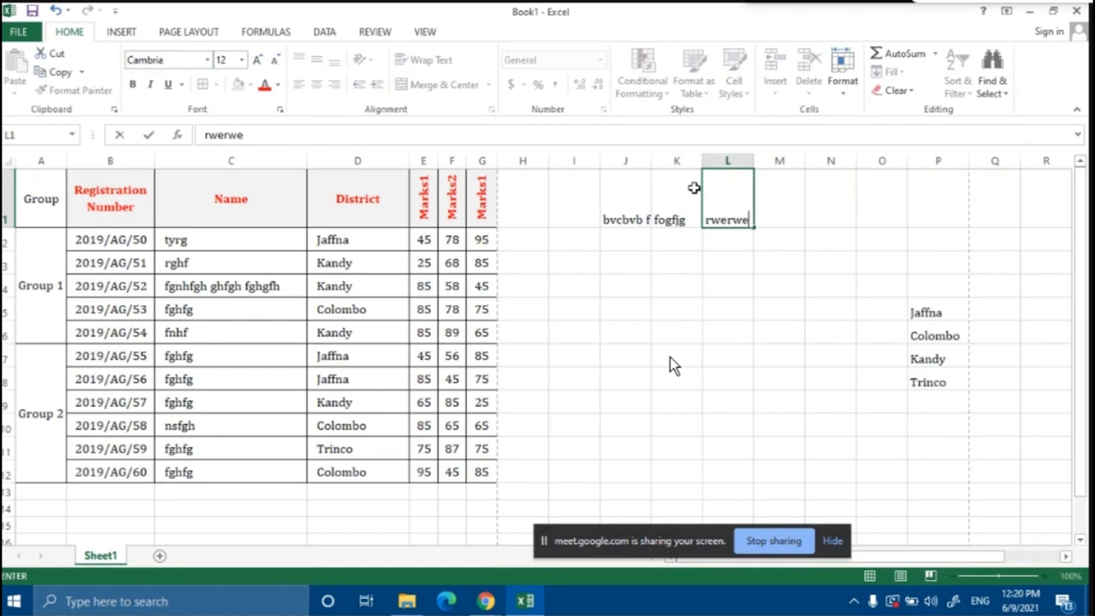
{"action": "key", "text": "Tab"}
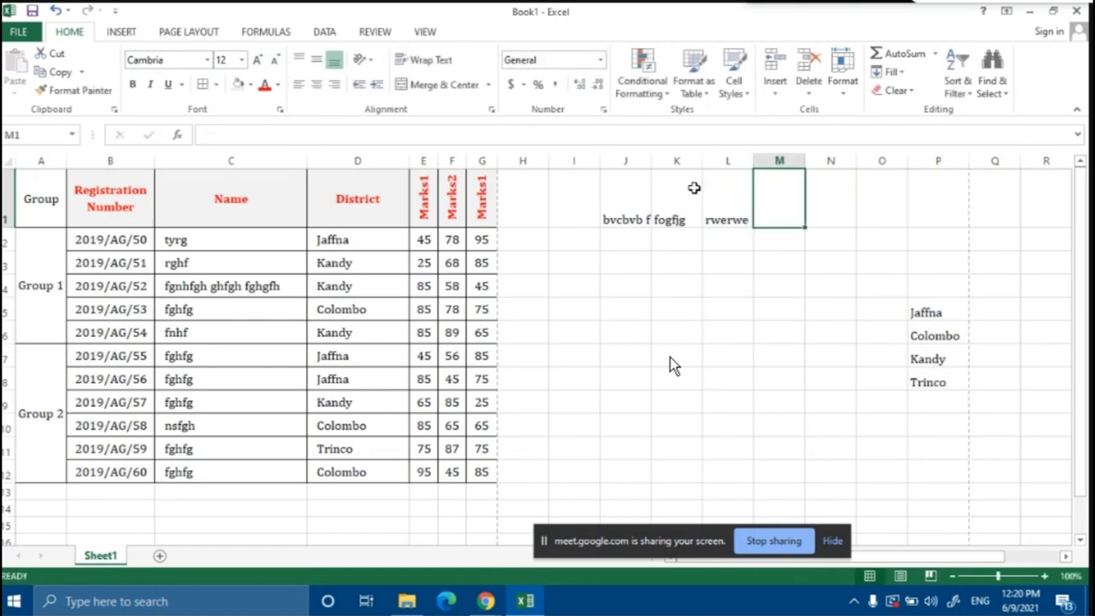
{"action": "left_click", "coordinate": [629, 214]}
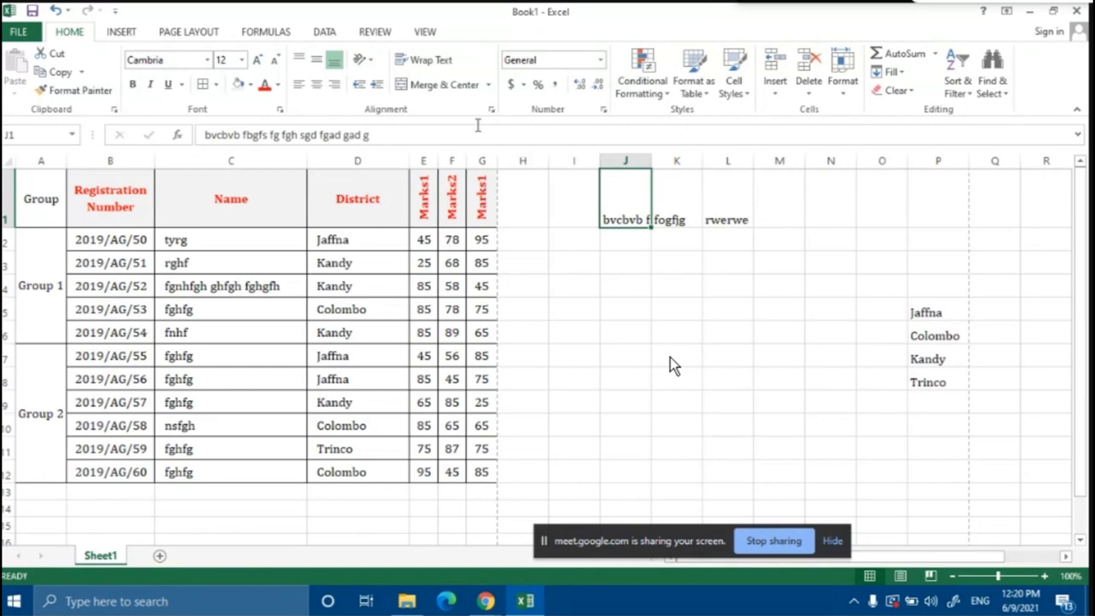
Wrap J1's long text and widen column J so it shows on three lines
{"action": "left_click", "coordinate": [425, 59]}
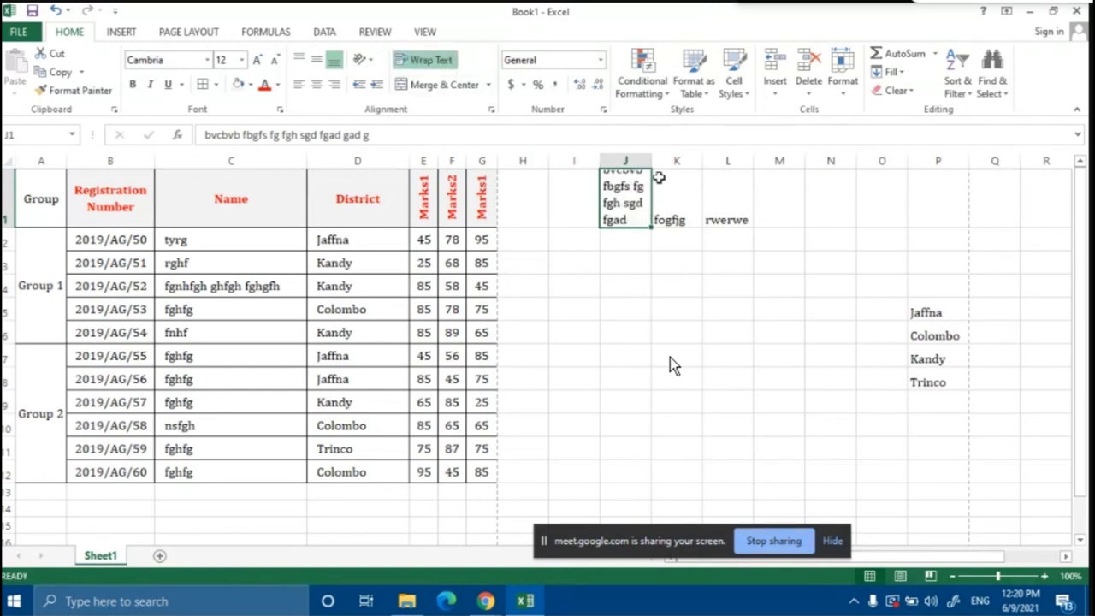
{"action": "left_click_drag", "start_coordinate": [651, 161], "coordinate": [678, 162]}
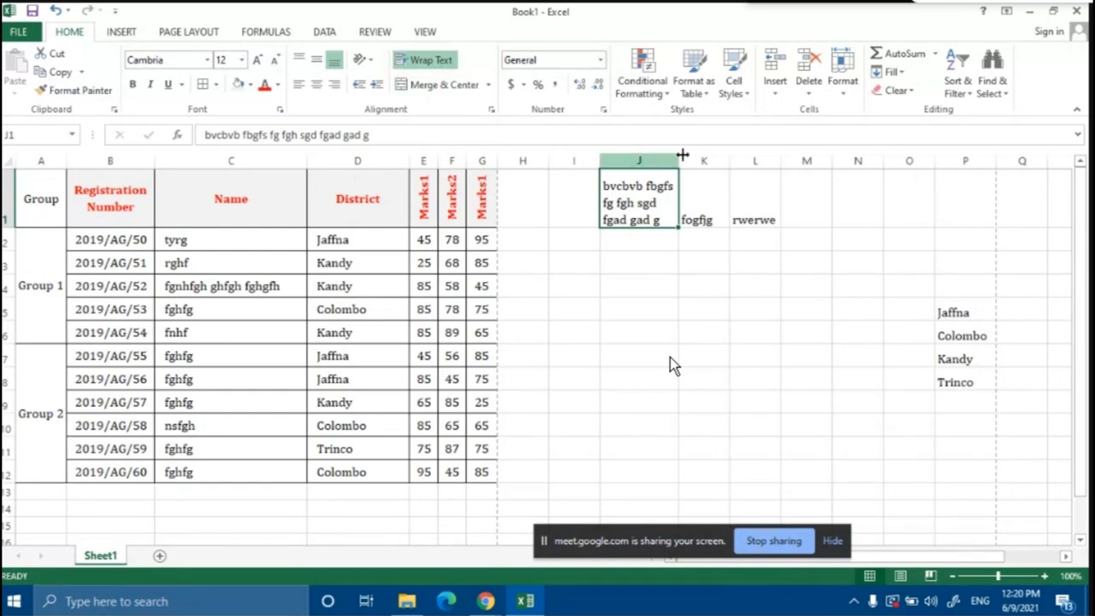
{"action": "left_click", "coordinate": [649, 308]}
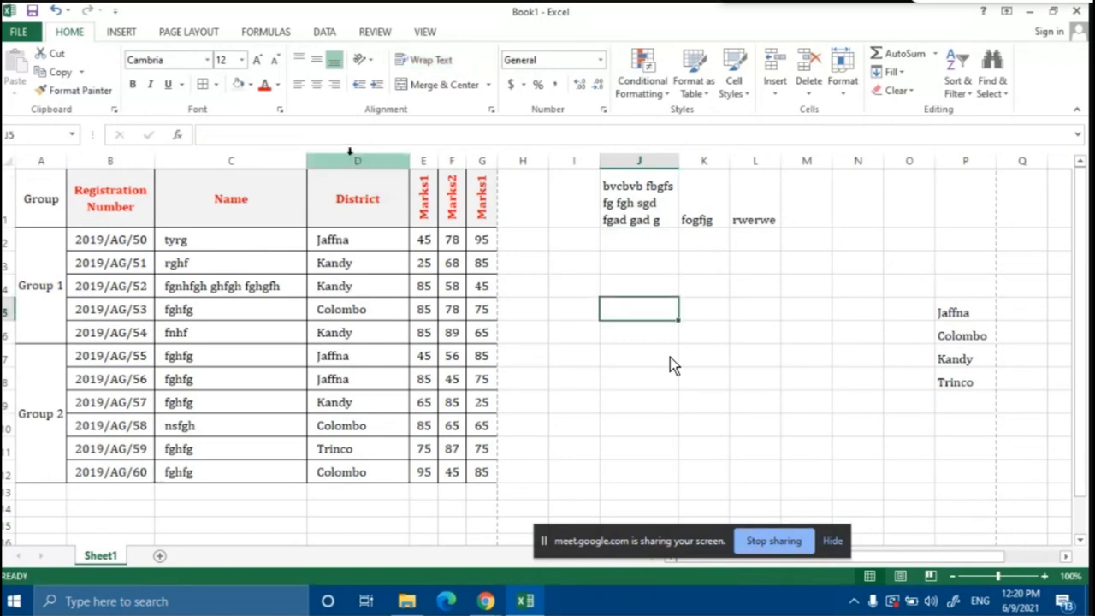
Insert a blank column E before Marks1, shifting the Marks columns to F–H
{"action": "left_click", "coordinate": [423, 160]}
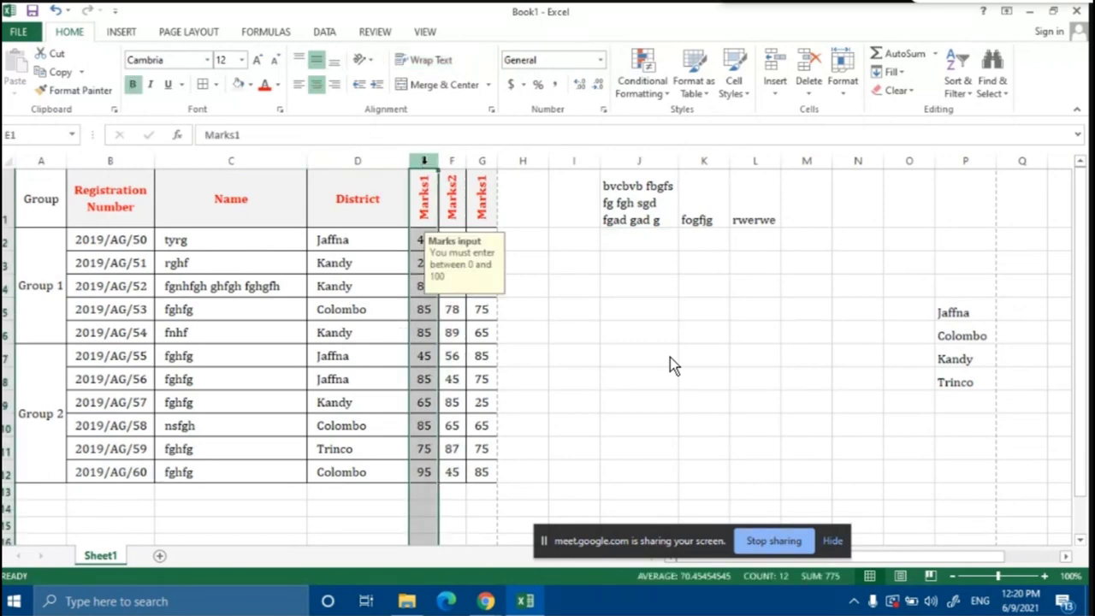
{"action": "left_click", "coordinate": [663, 292]}
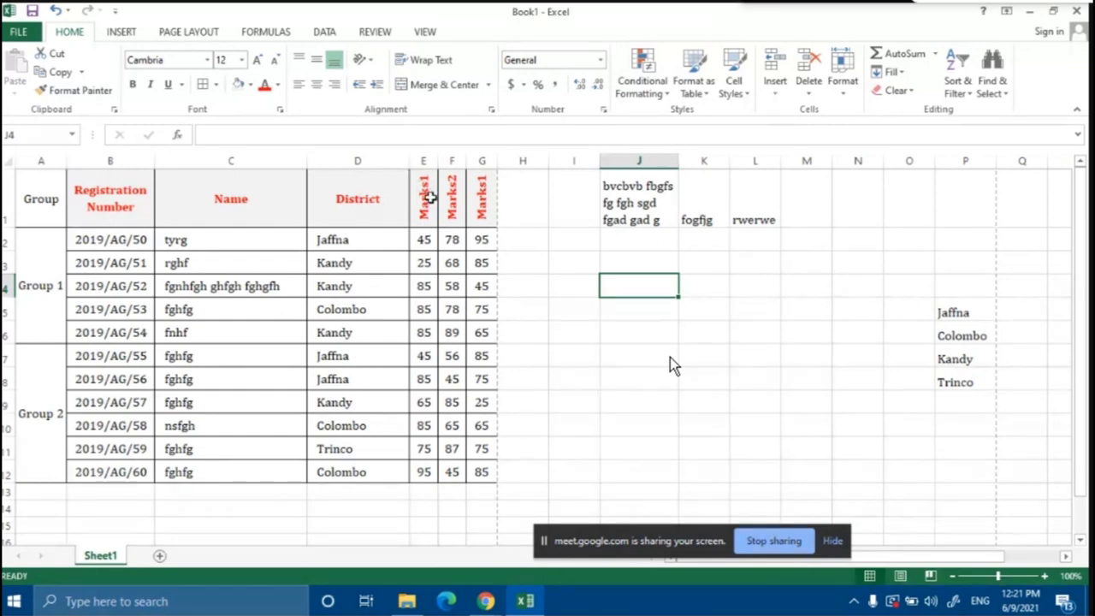
{"action": "left_click", "coordinate": [424, 160]}
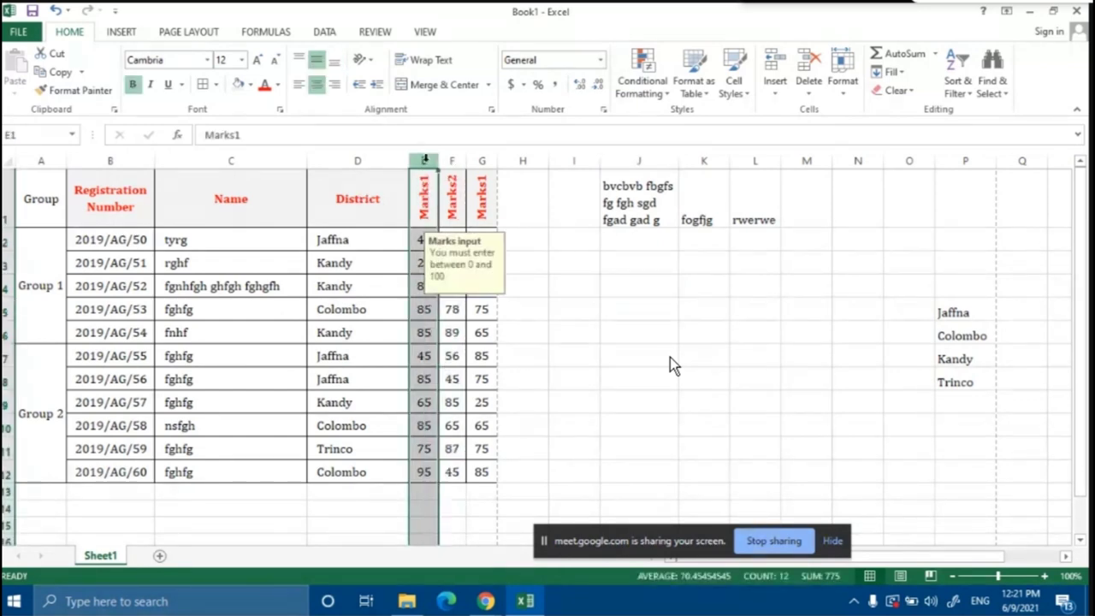
{"action": "right_click", "coordinate": [424, 160]}
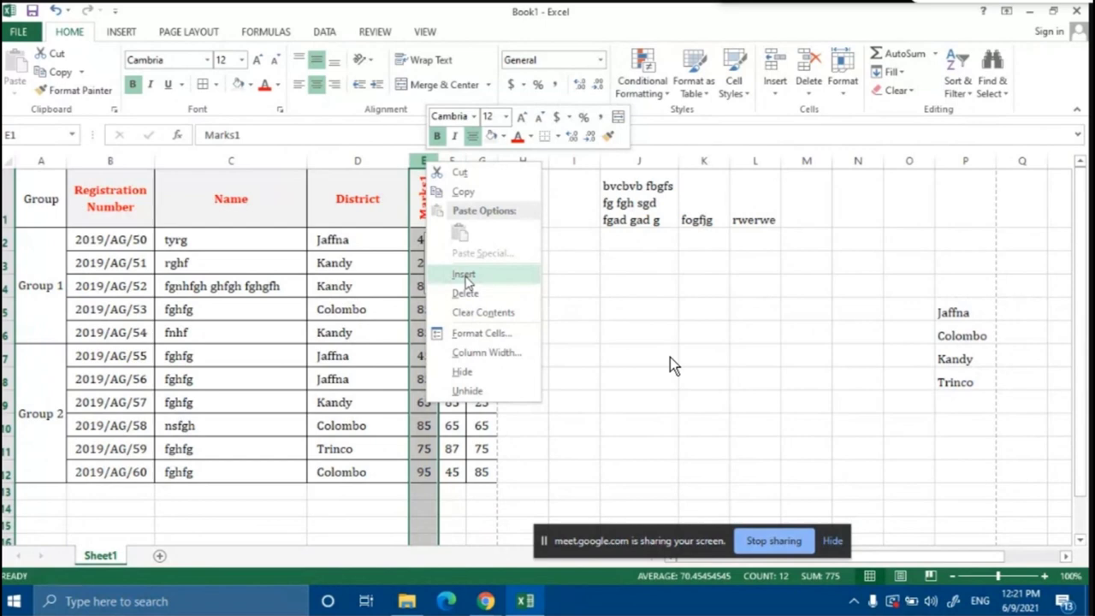
{"action": "left_click", "coordinate": [680, 29]}
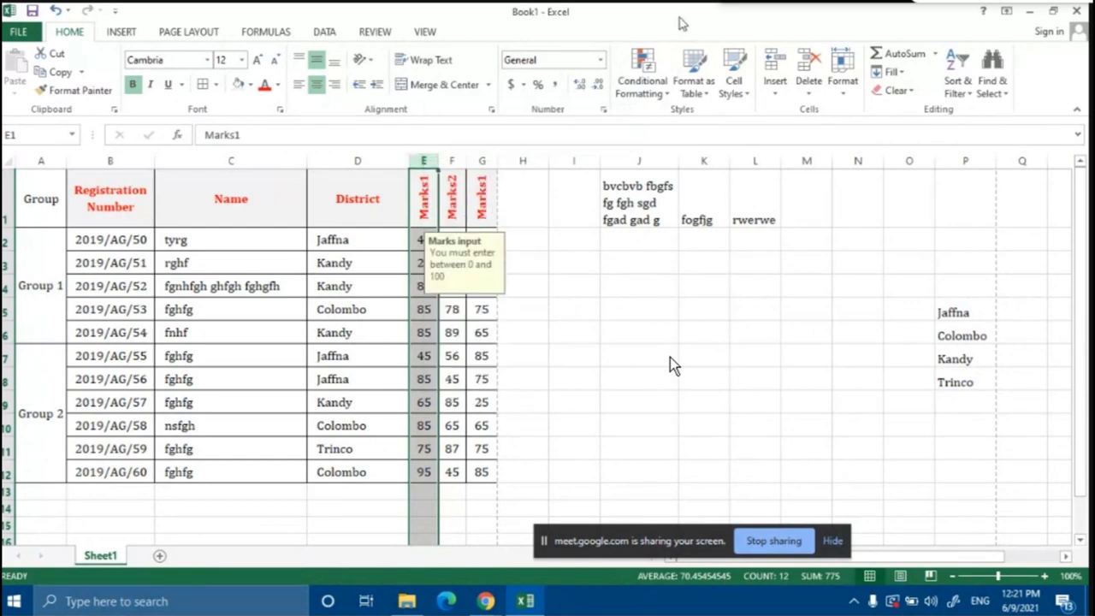
{"action": "left_click", "coordinate": [774, 94]}
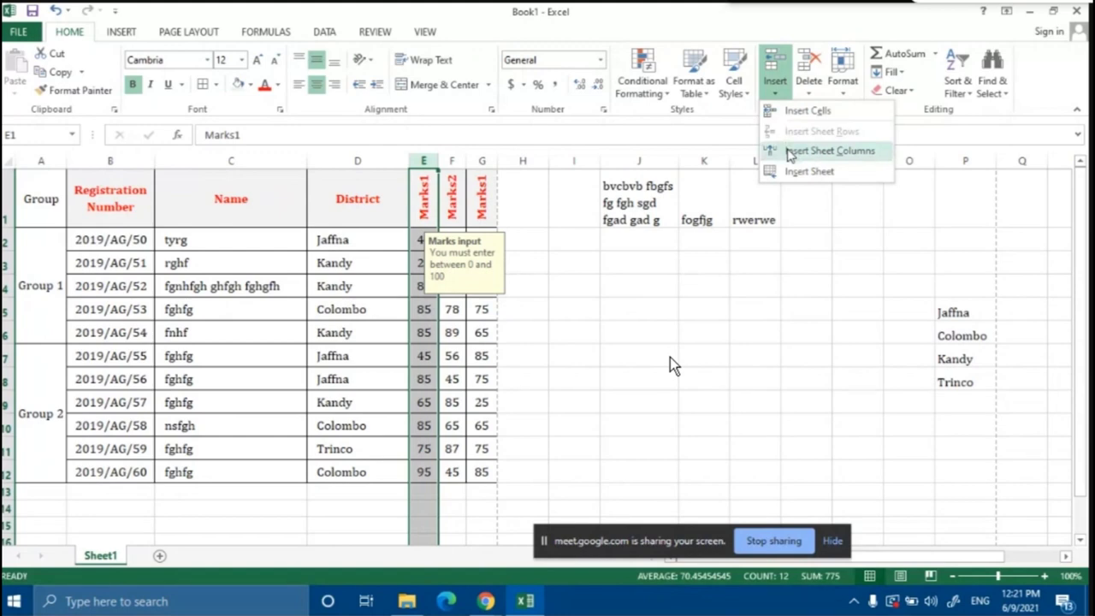
{"action": "right_click", "coordinate": [424, 208]}
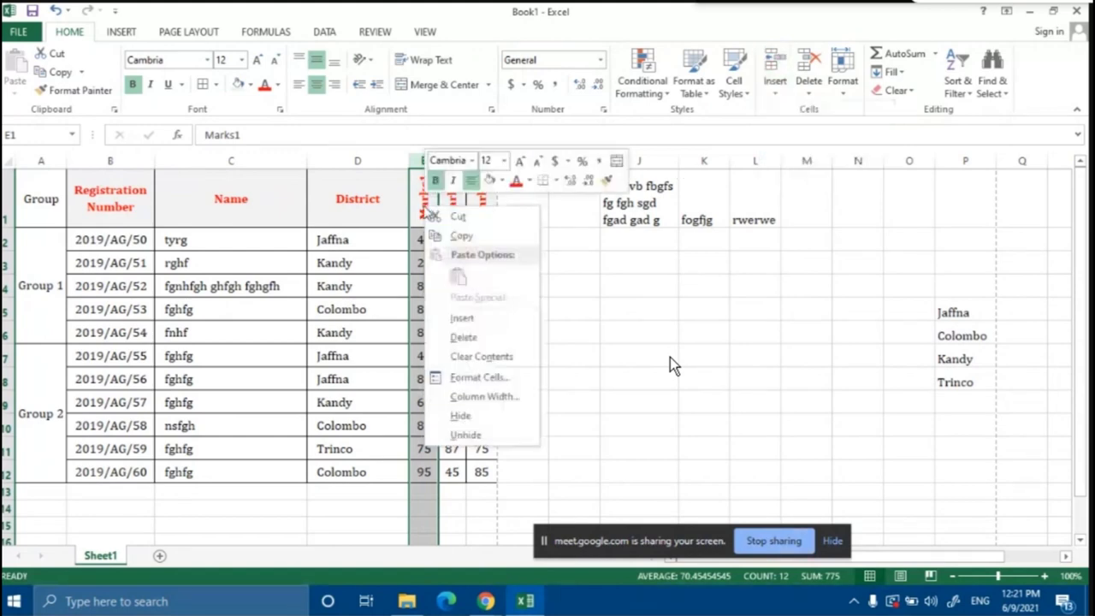
{"action": "left_click", "coordinate": [462, 317]}
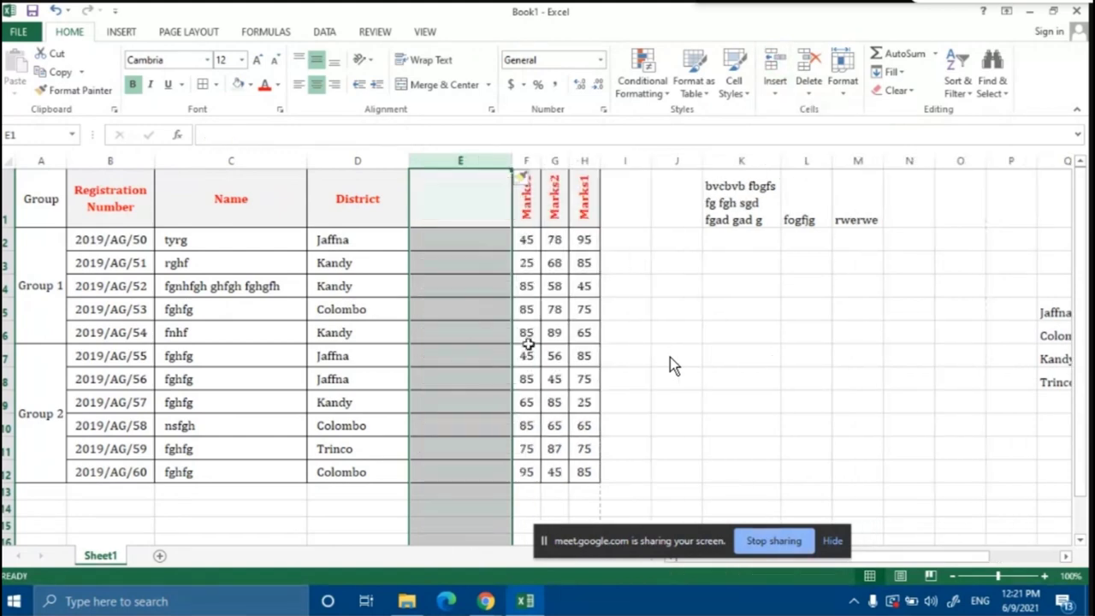
Narrow the new column E and give it the heading 'Payment'
{"action": "left_click", "coordinate": [476, 261]}
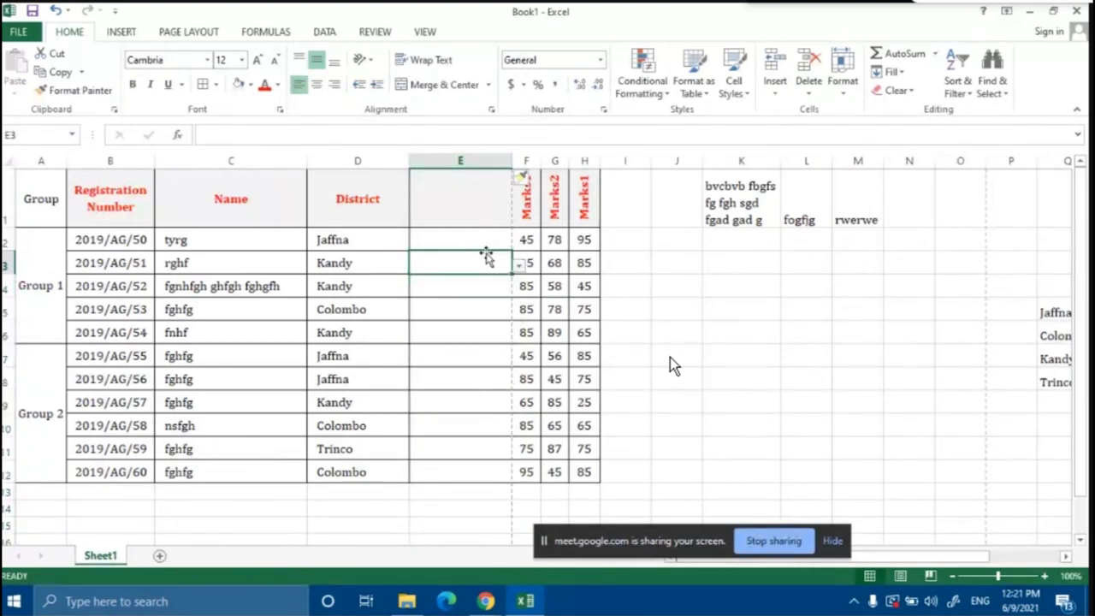
{"action": "left_click_drag", "start_coordinate": [513, 162], "coordinate": [485, 162]}
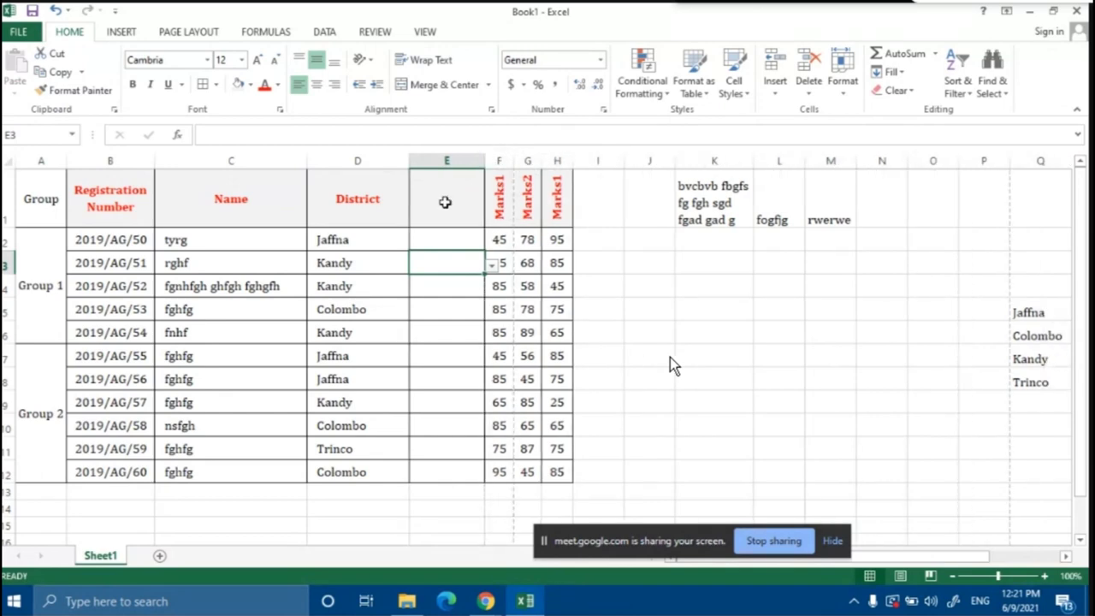
{"action": "left_click", "coordinate": [444, 202]}
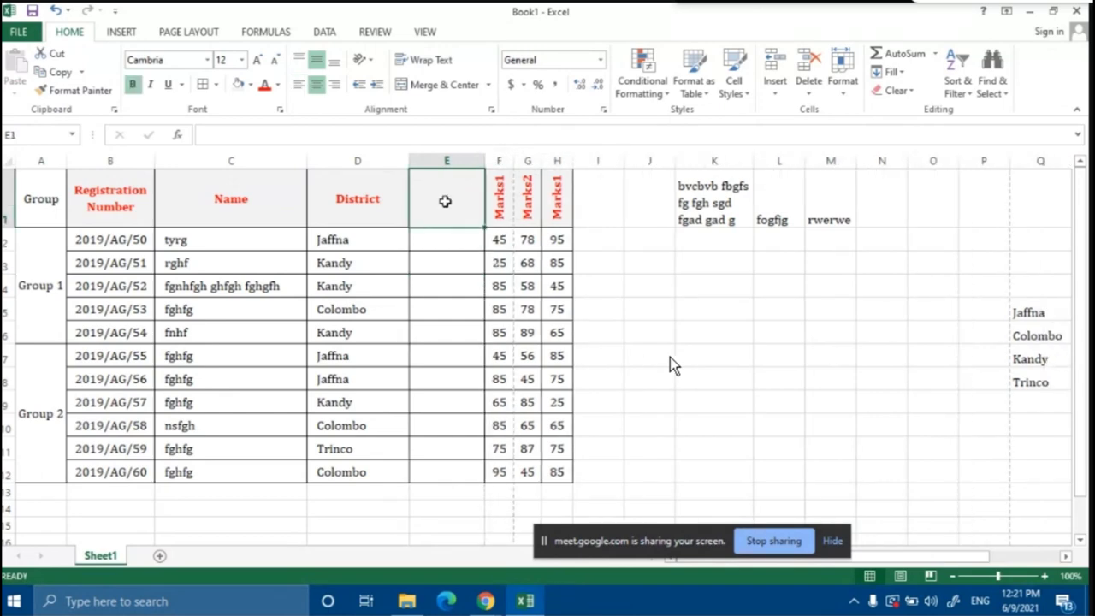
{"action": "type", "text": "Payment"}
{"action": "left_click", "coordinate": [447, 240]}
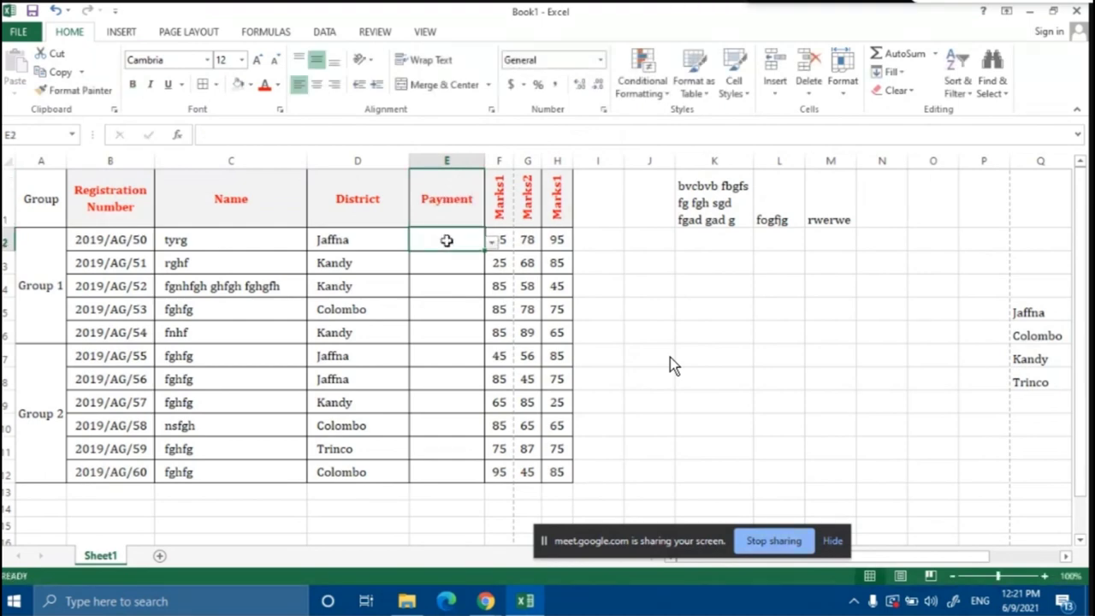
Try 9646 in E2, cancel the list validation error, and select column E
{"action": "type", "text": "9646"}
{"action": "key", "text": "Return"}
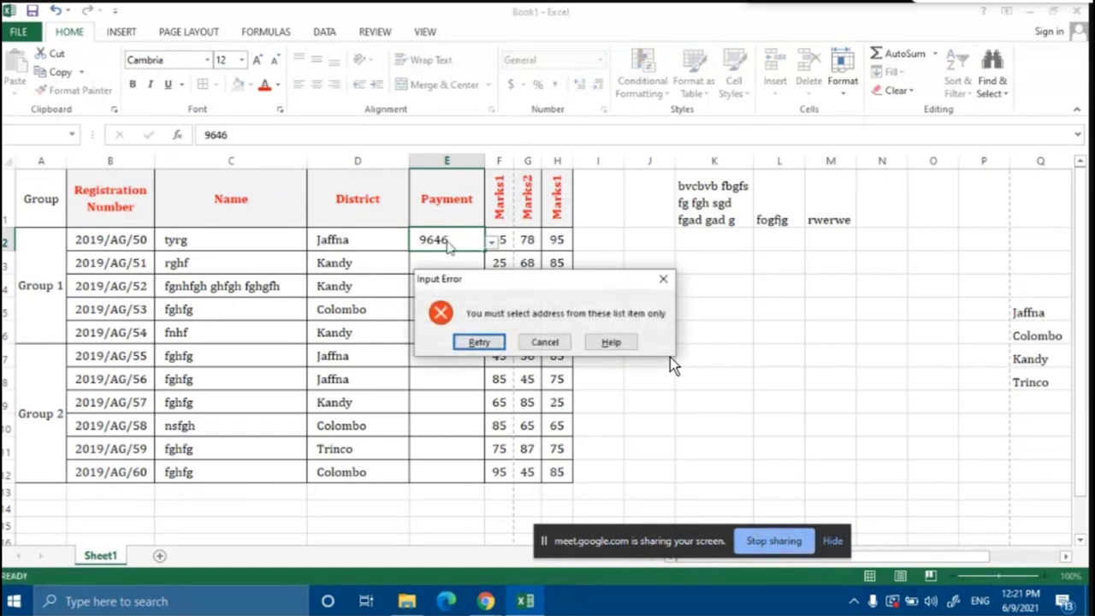
{"action": "left_click", "coordinate": [545, 342]}
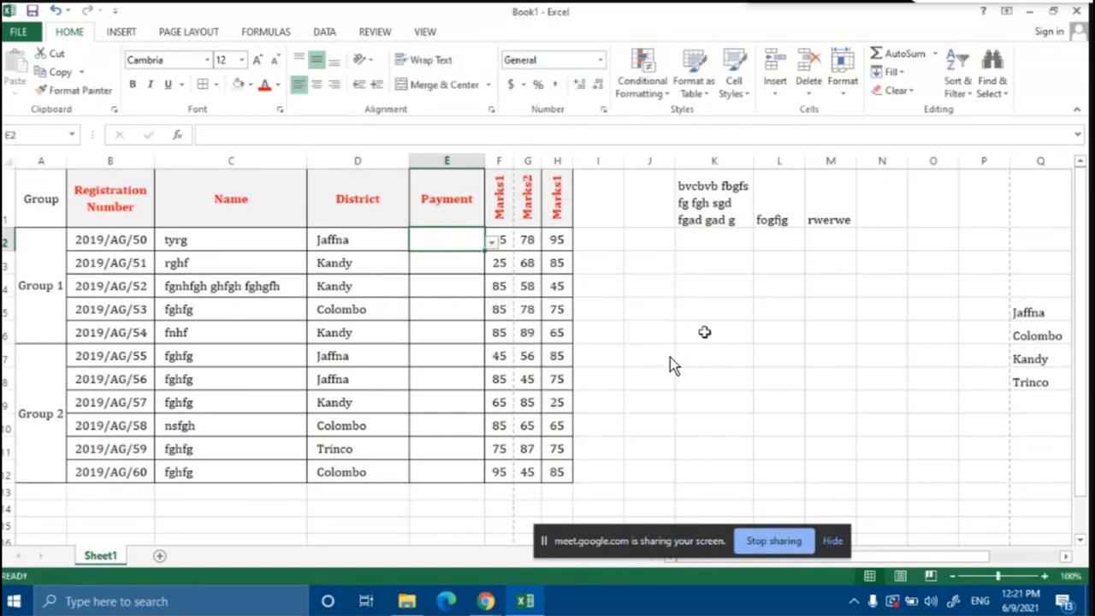
{"action": "left_click", "coordinate": [705, 331]}
{"action": "left_click", "coordinate": [446, 160]}
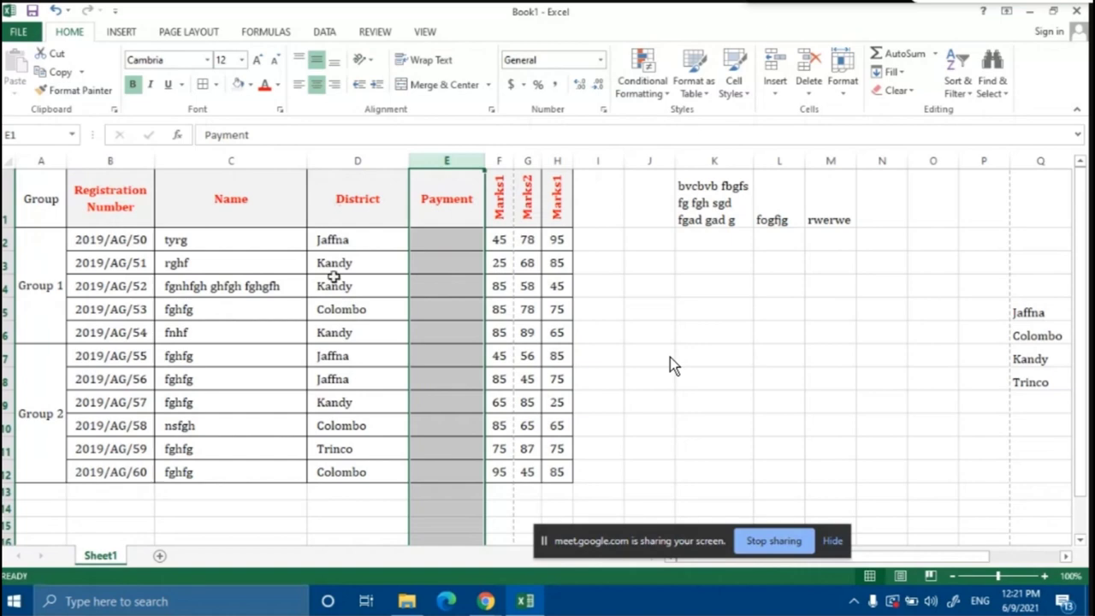
Set the Payment column's data validation to allow Any value across the selection
{"action": "left_click", "coordinate": [330, 31]}
{"action": "left_click", "coordinate": [657, 89]}
{"action": "left_click", "coordinate": [664, 113]}
{"action": "left_click", "coordinate": [477, 343]}
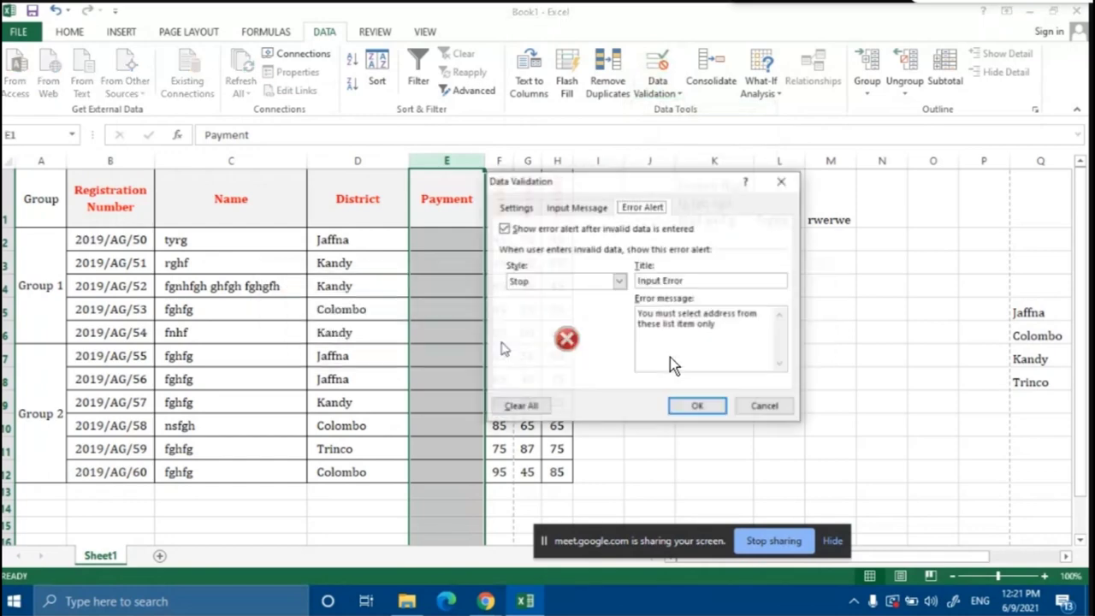
{"action": "left_click", "coordinate": [515, 207]}
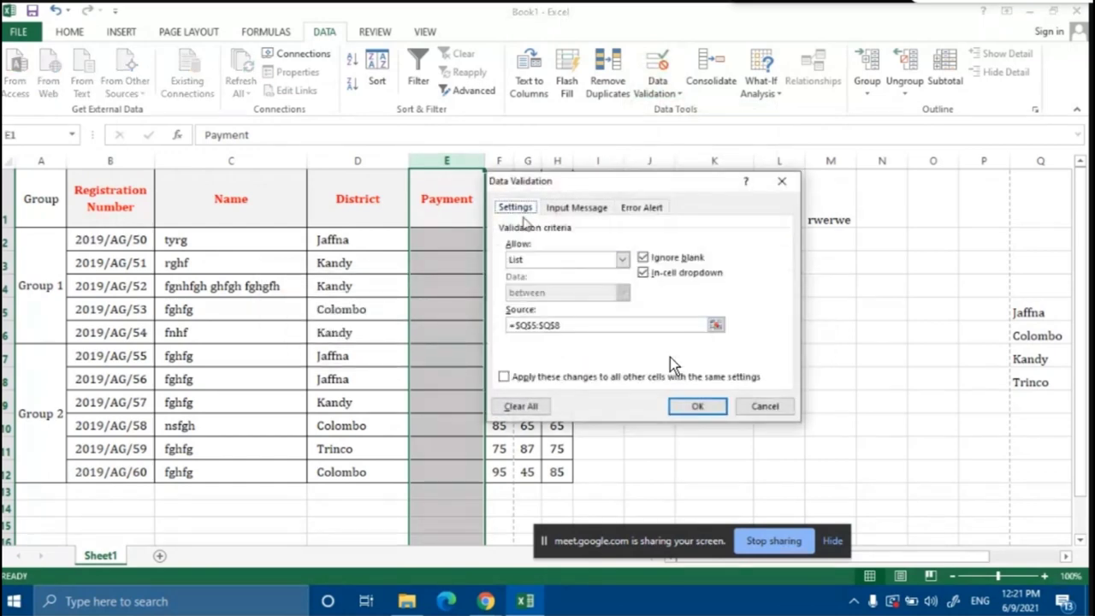
{"action": "left_click", "coordinate": [623, 259]}
{"action": "left_click", "coordinate": [569, 272]}
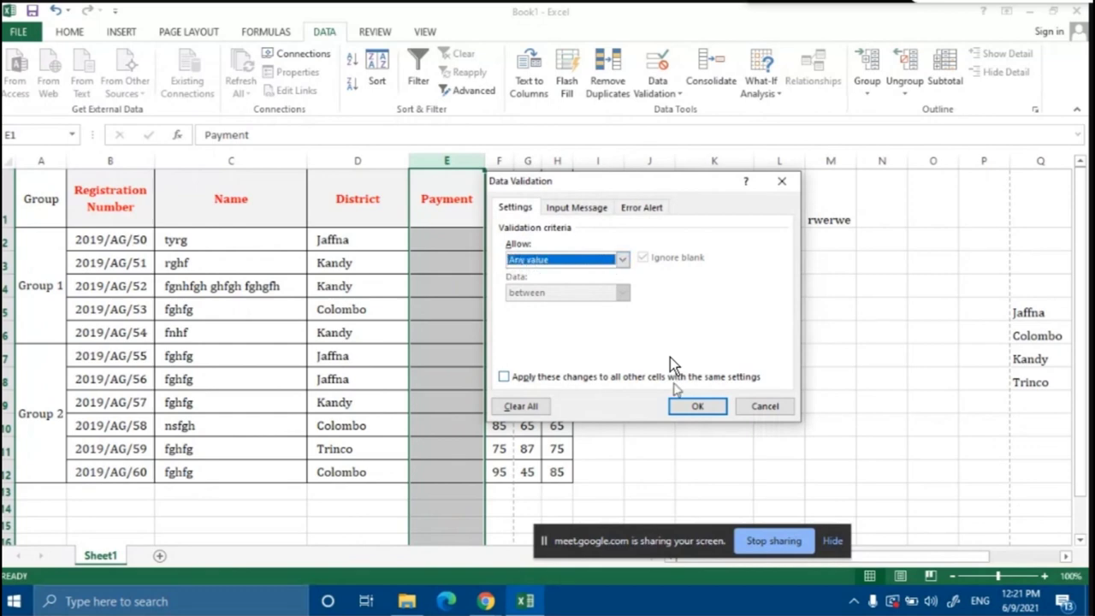
{"action": "left_click", "coordinate": [688, 405]}
{"action": "left_click", "coordinate": [444, 244]}
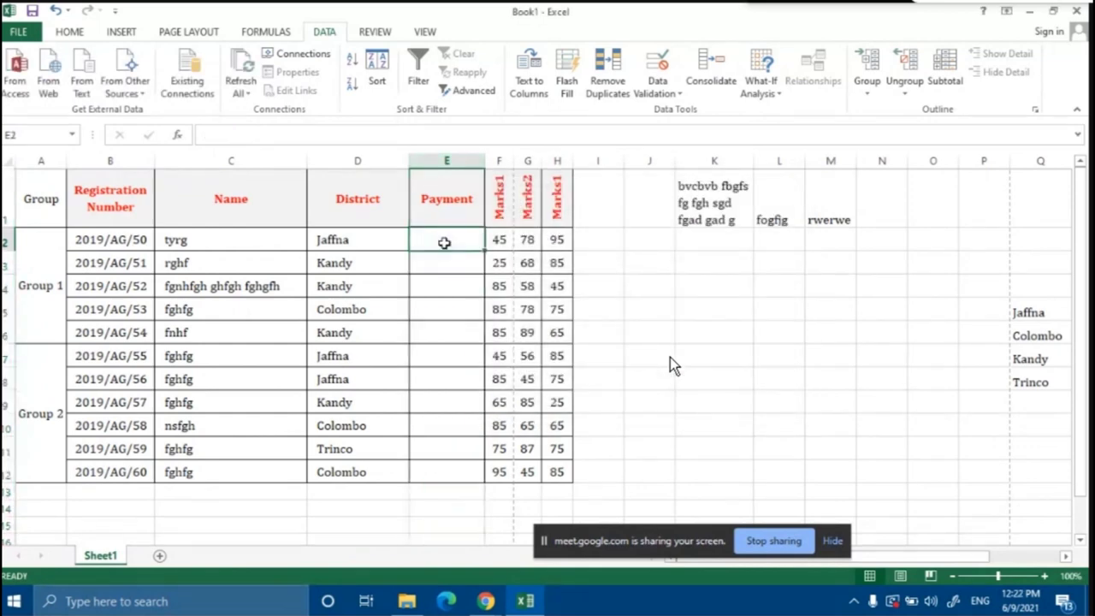
Enter payments 5800, 6500, 7500, 6500 and 8500 in E2 to E6
{"action": "type", "text": "5800"}
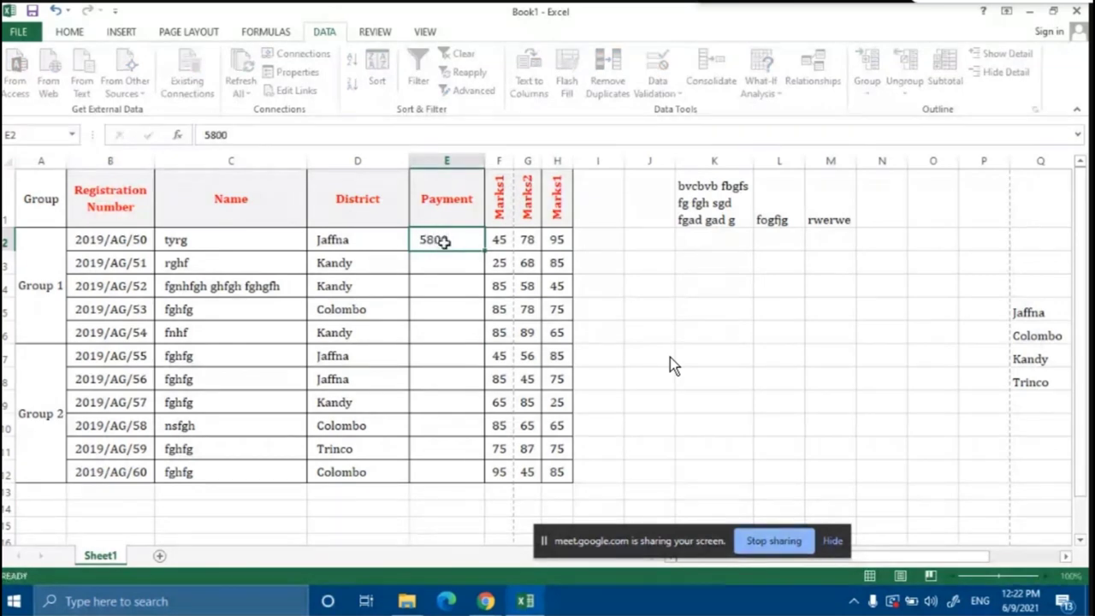
{"action": "key", "text": "Return"}
{"action": "type", "text": "6500"}
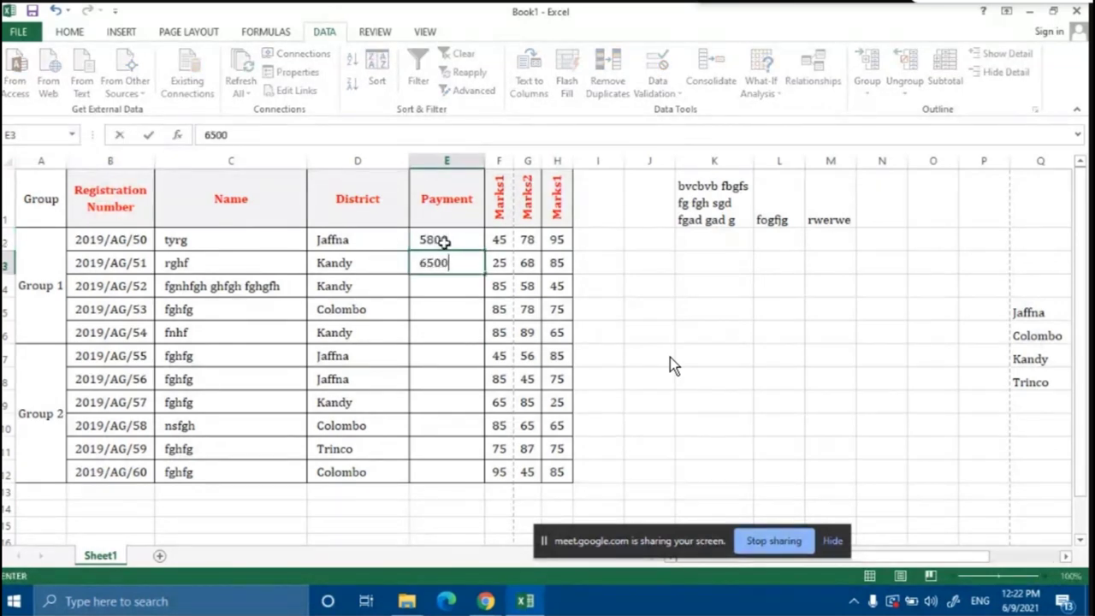
{"action": "key", "text": "Return"}
{"action": "type", "text": "7500"}
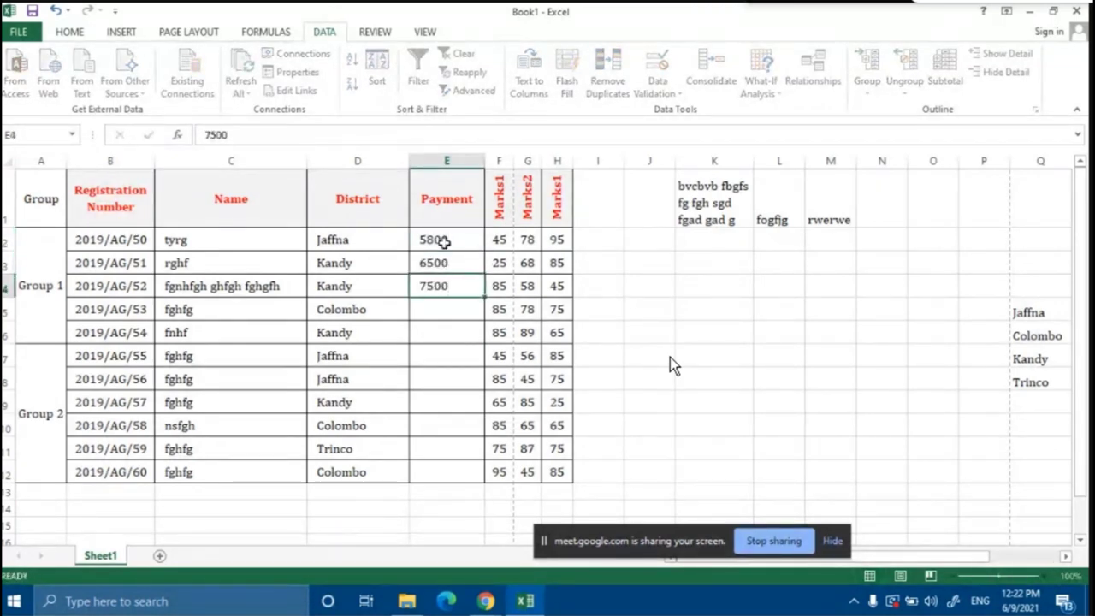
{"action": "key", "text": "Return"}
{"action": "type", "text": "6500"}
{"action": "key", "text": "Return"}
{"action": "type", "text": "8500"}
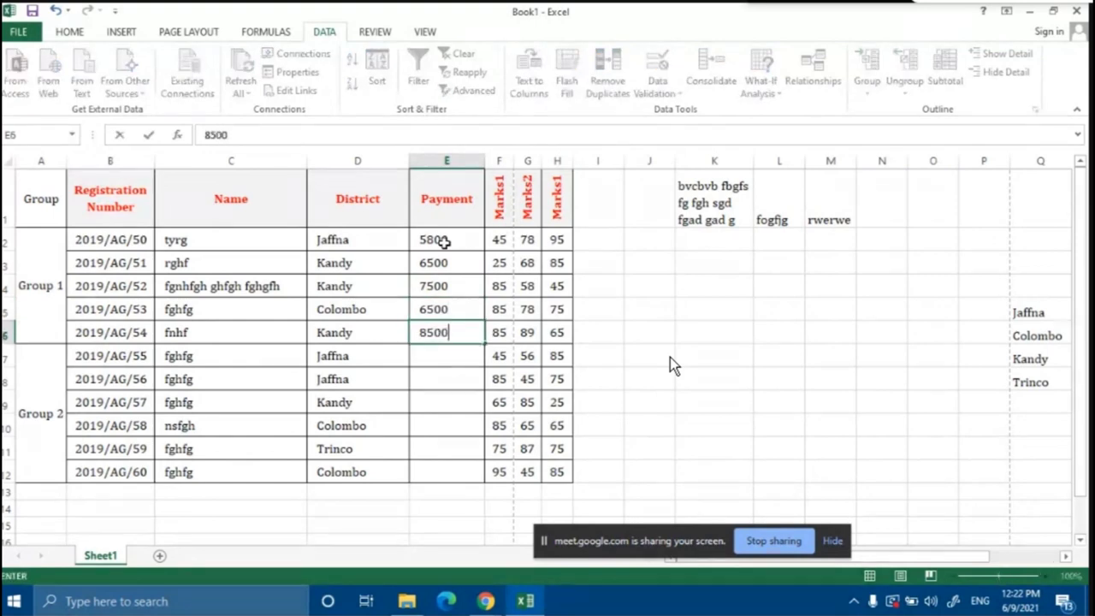
{"action": "key", "text": "Return"}
Enter payments 5000, 7000, 9520, 6500, 8530 and 9500 in E7 to E12
{"action": "type", "text": "5000"}
{"action": "key", "text": "Return"}
{"action": "type", "text": "700"}
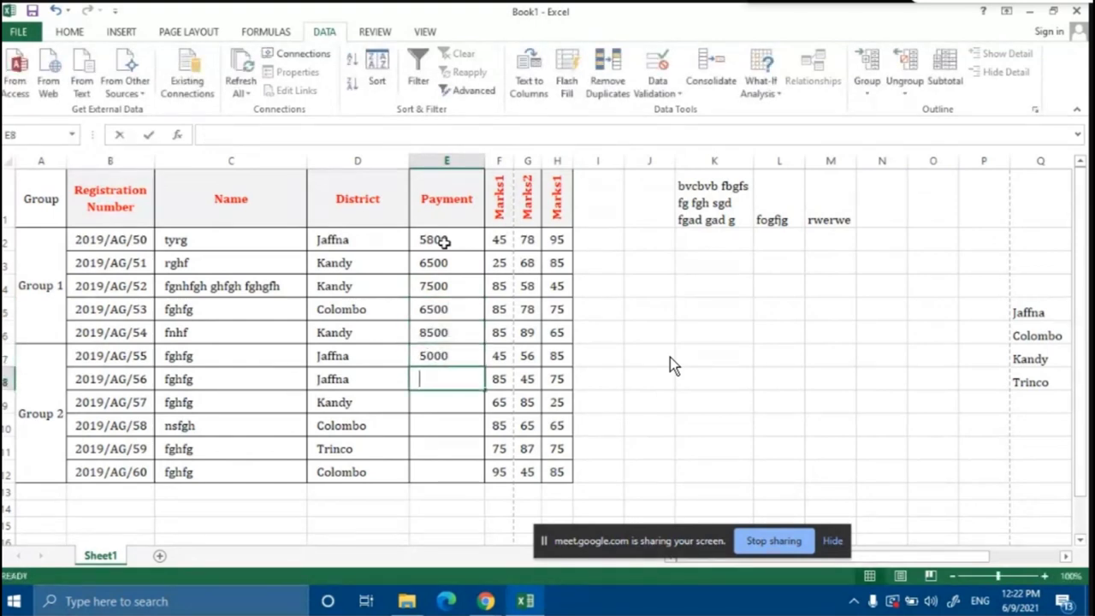
{"action": "type", "text": "00"}
{"action": "key", "text": "Return"}
{"action": "type", "text": "9520"}
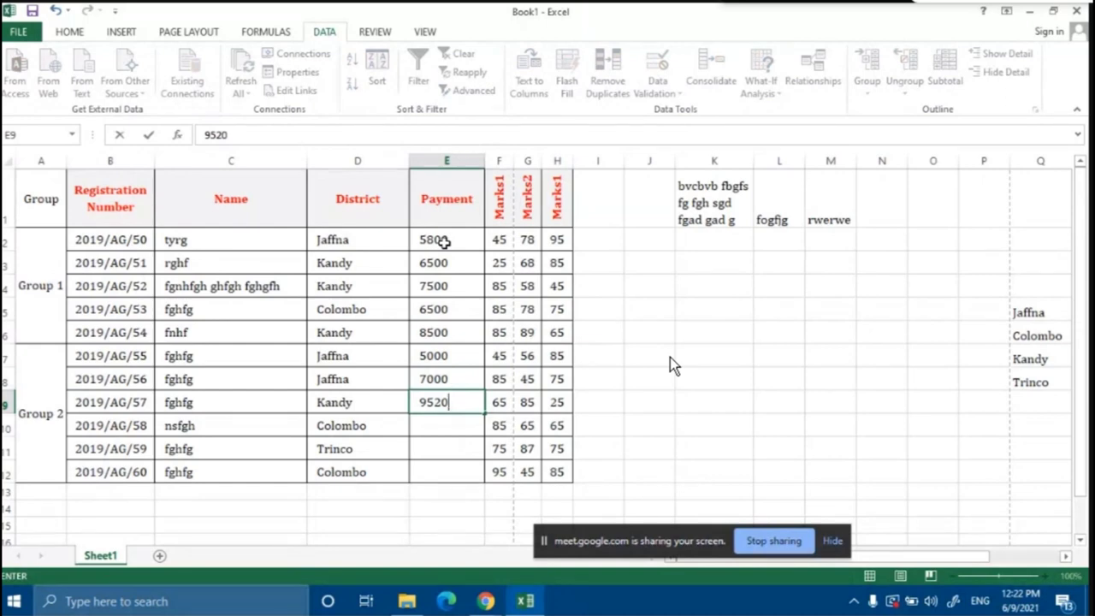
{"action": "key", "text": "Return"}
{"action": "type", "text": "6500"}
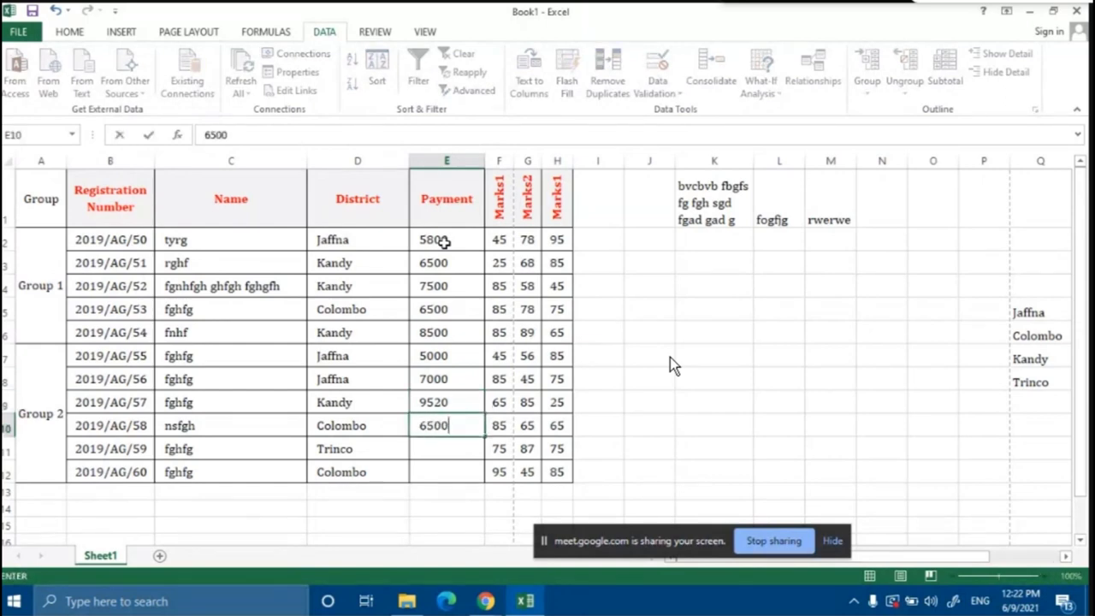
{"action": "key", "text": "Return"}
{"action": "type", "text": "8530"}
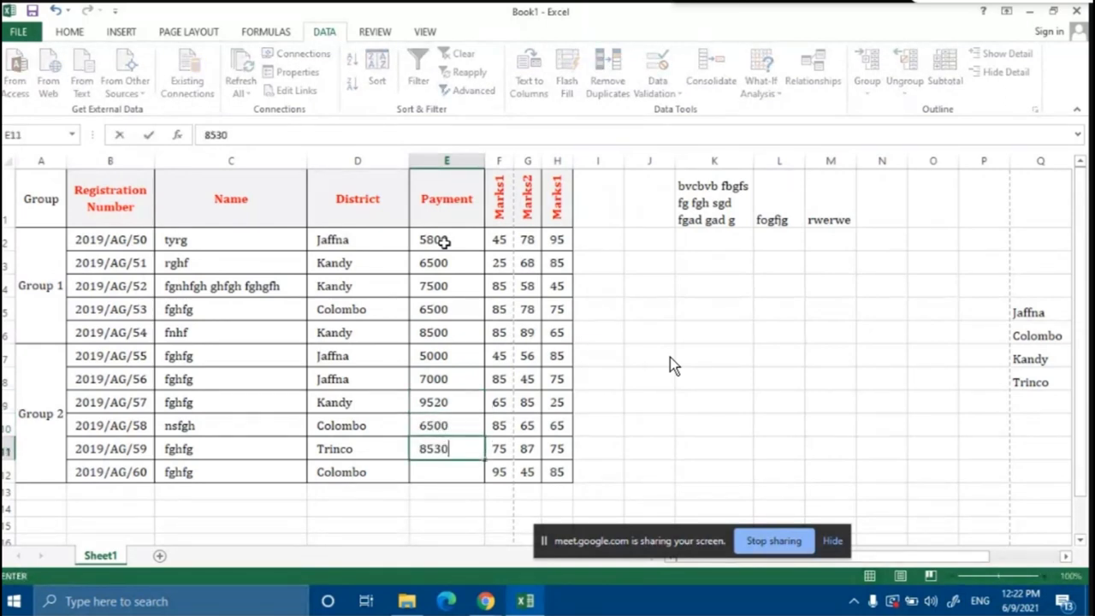
{"action": "key", "text": "Return"}
{"action": "type", "text": "9500"}
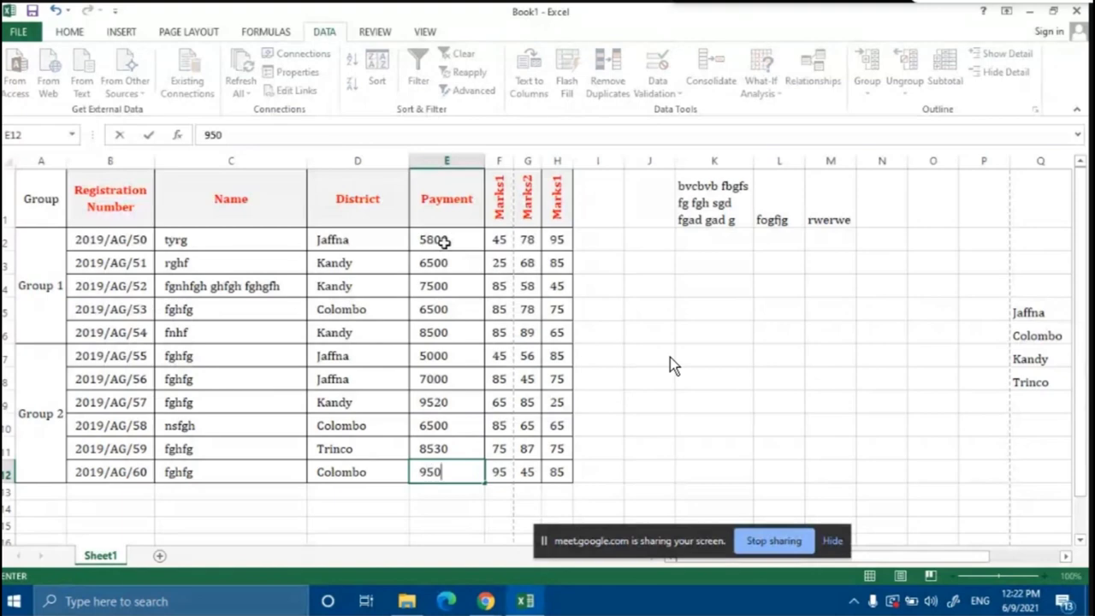
{"action": "left_click", "coordinate": [710, 351]}
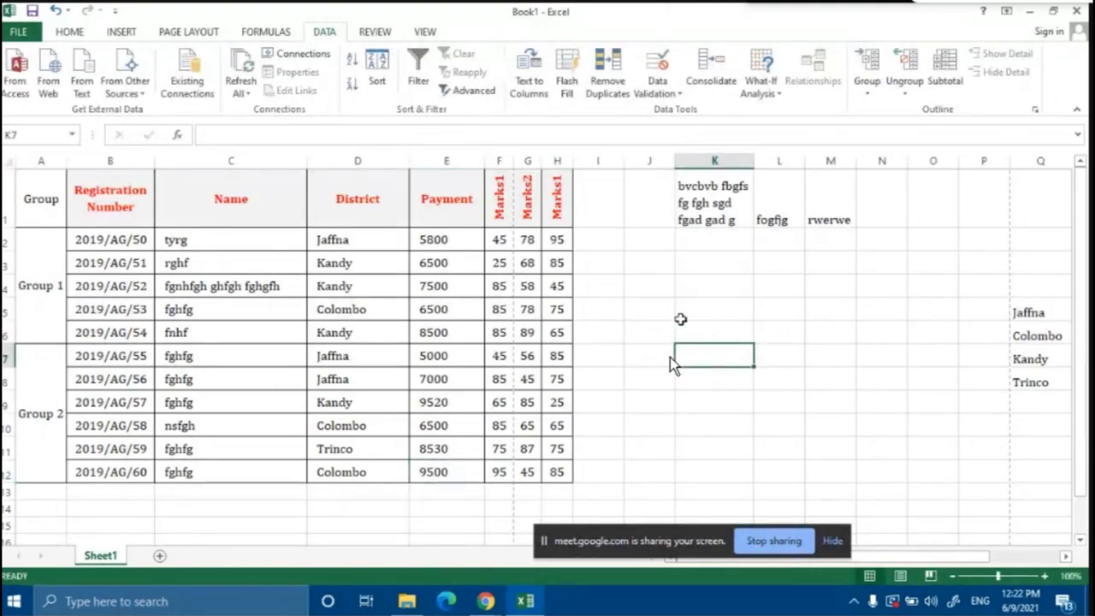
{"action": "left_click_drag", "start_coordinate": [451, 242], "coordinate": [454, 462]}
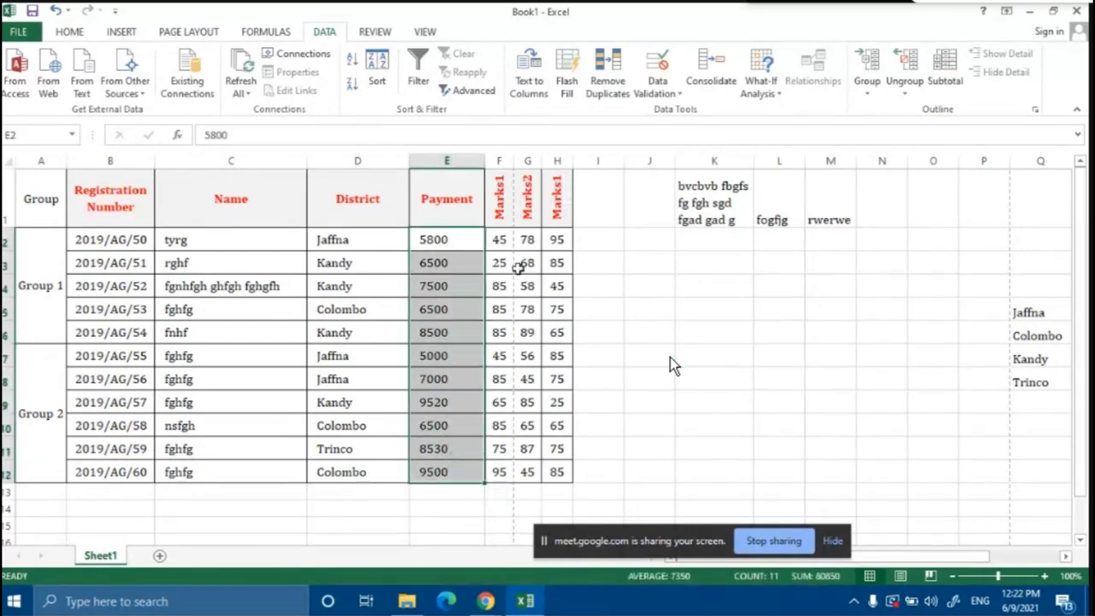
Right-align the Payment amounts in E2:E12 and reselect them
{"action": "left_click", "coordinate": [75, 32]}
{"action": "left_click", "coordinate": [334, 85]}
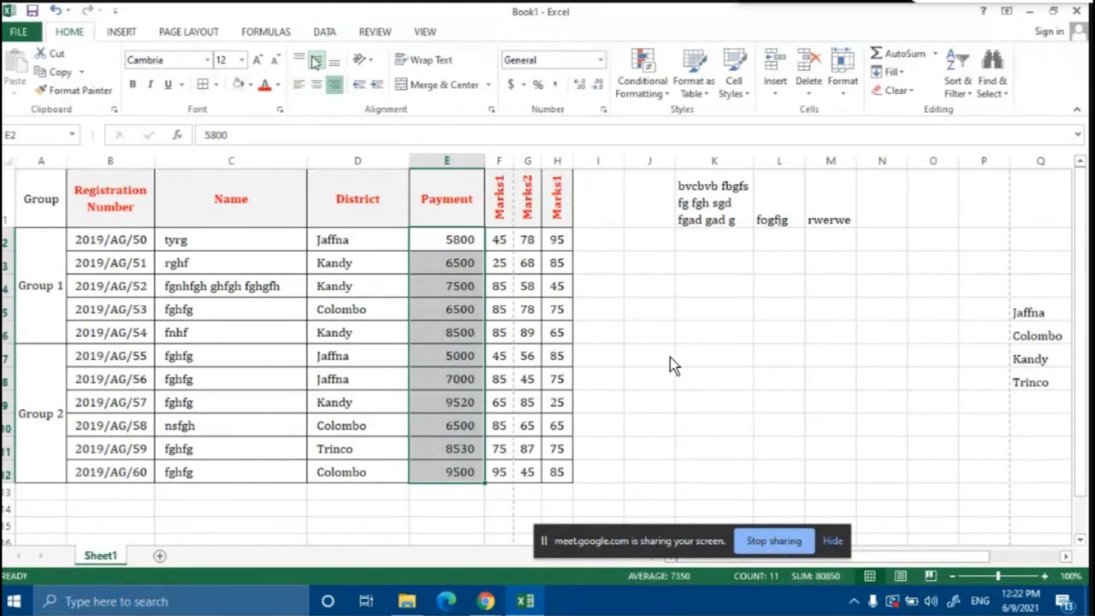
{"action": "left_click", "coordinate": [788, 385]}
{"action": "left_click_drag", "start_coordinate": [457, 244], "coordinate": [472, 467]}
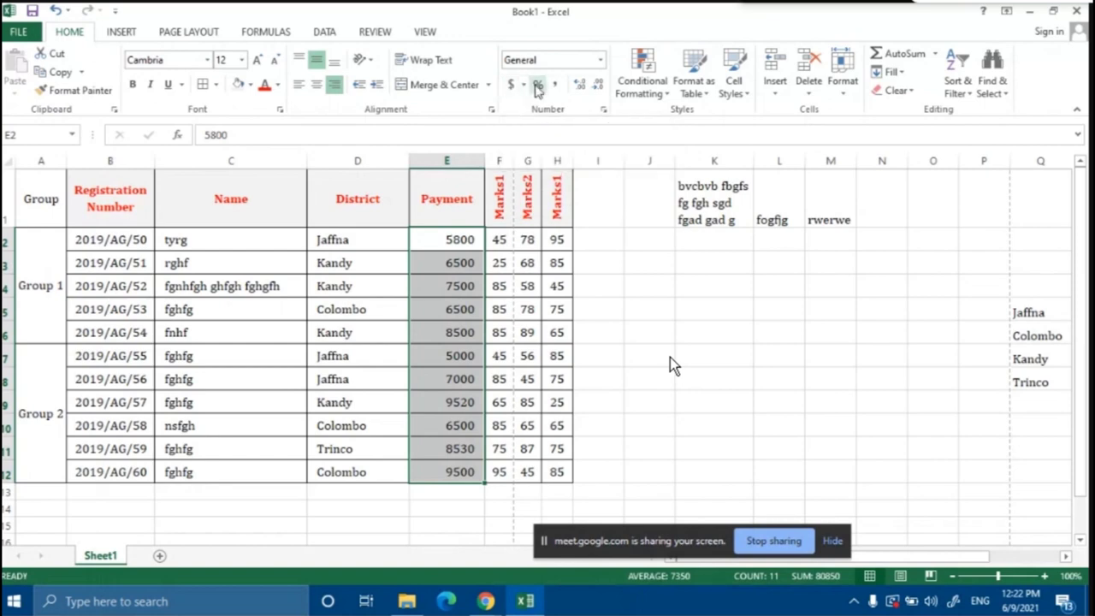
Give the Payment amounts two decimal places and apply Comma Style thousands separators
{"action": "left_click", "coordinate": [579, 86]}
{"action": "left_click", "coordinate": [580, 87]}
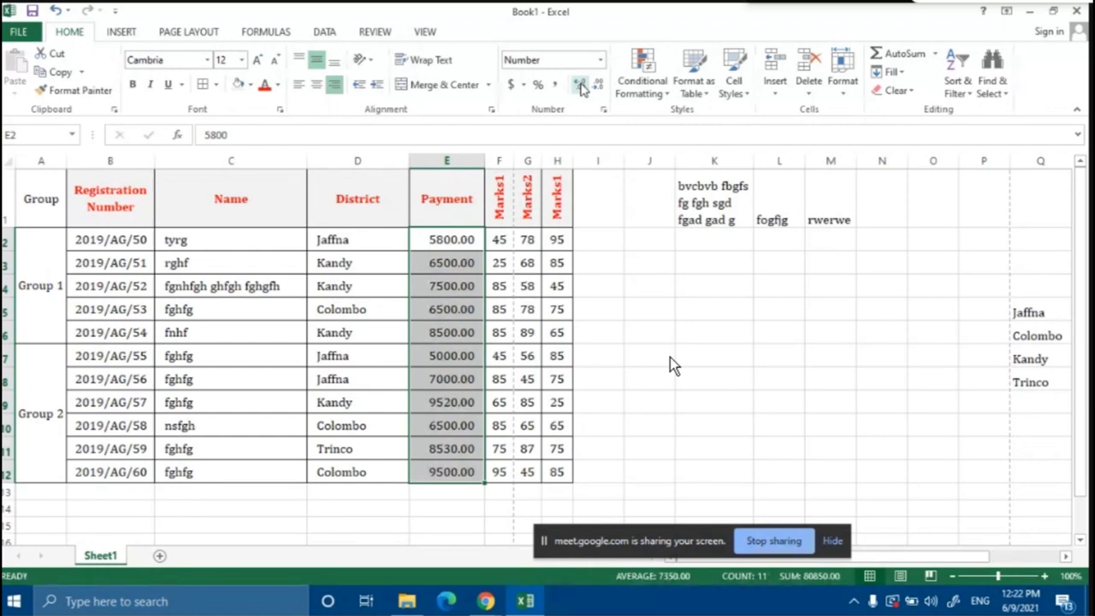
{"action": "left_click", "coordinate": [597, 87]}
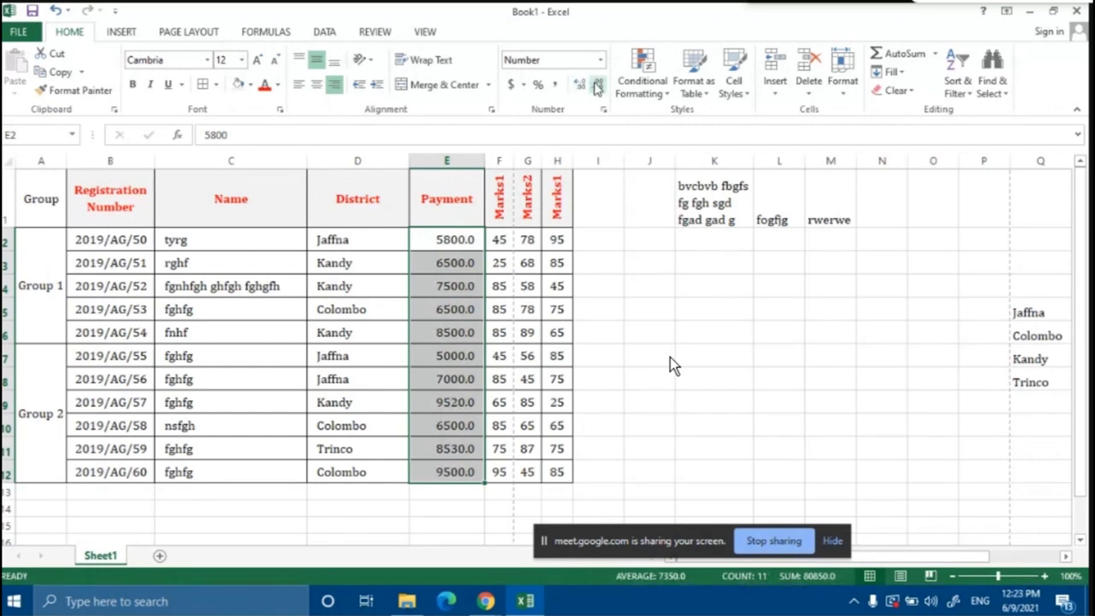
{"action": "left_click", "coordinate": [580, 86]}
{"action": "left_click", "coordinate": [597, 86]}
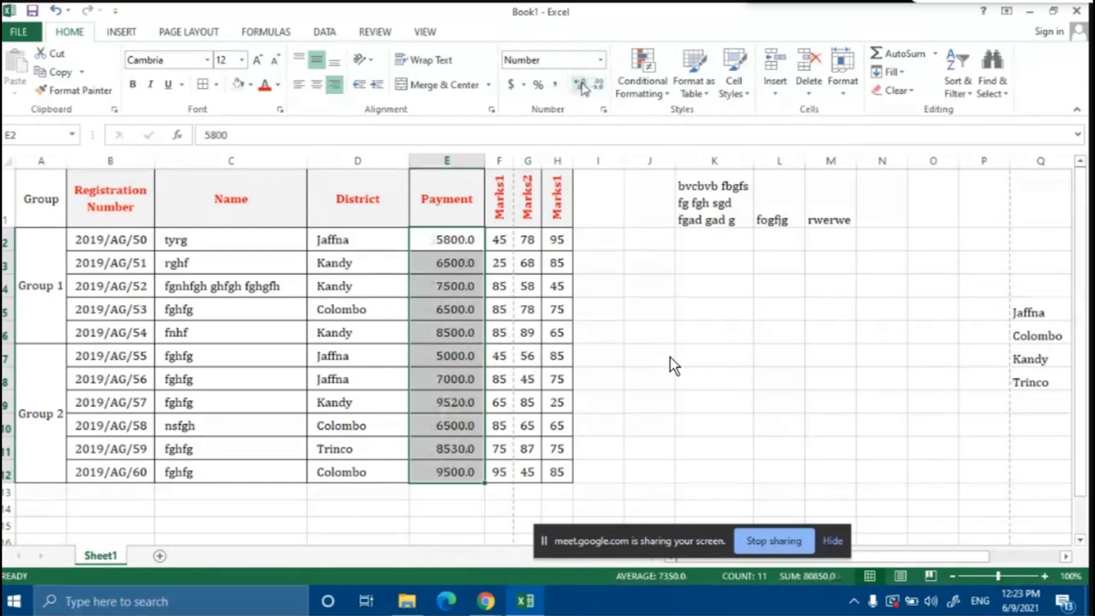
{"action": "left_click", "coordinate": [582, 85]}
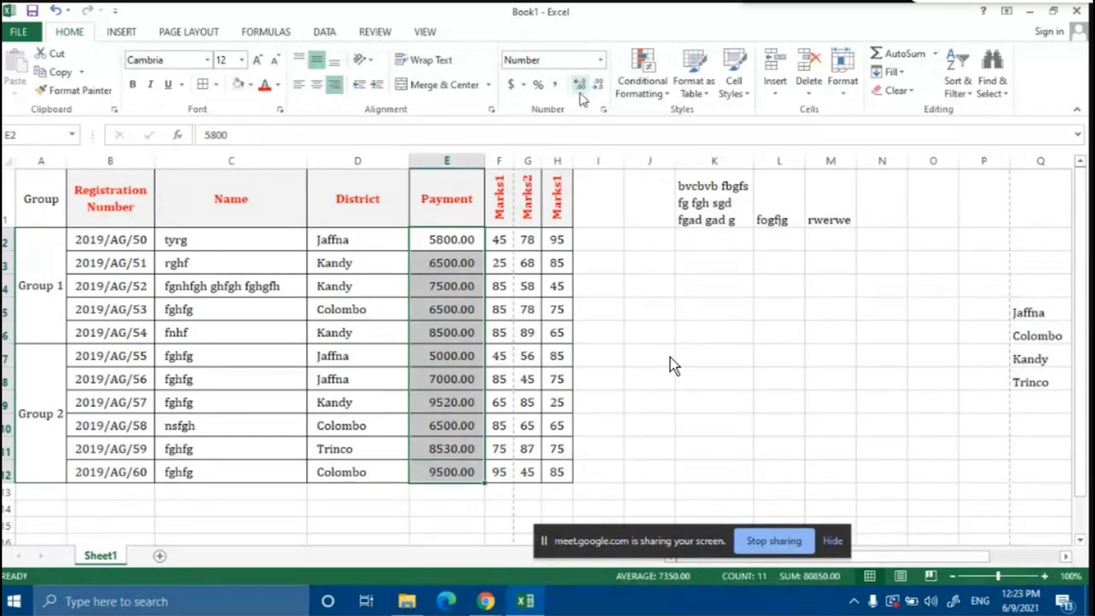
{"action": "left_click", "coordinate": [557, 86]}
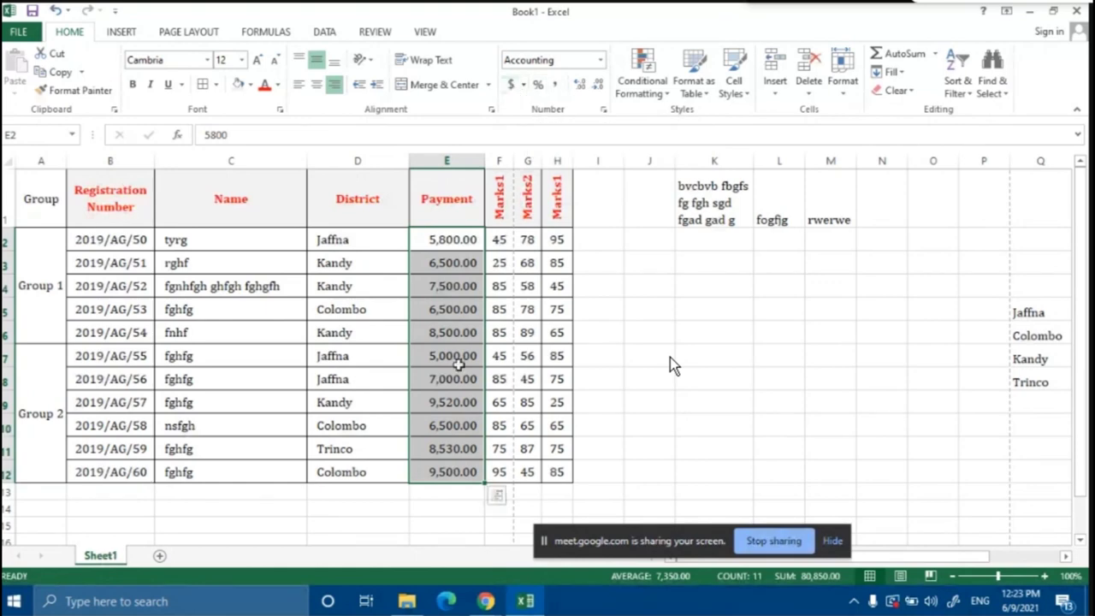
Apply the $ English (United States) Accounting format to the Payment amounts
{"action": "left_click", "coordinate": [524, 85]}
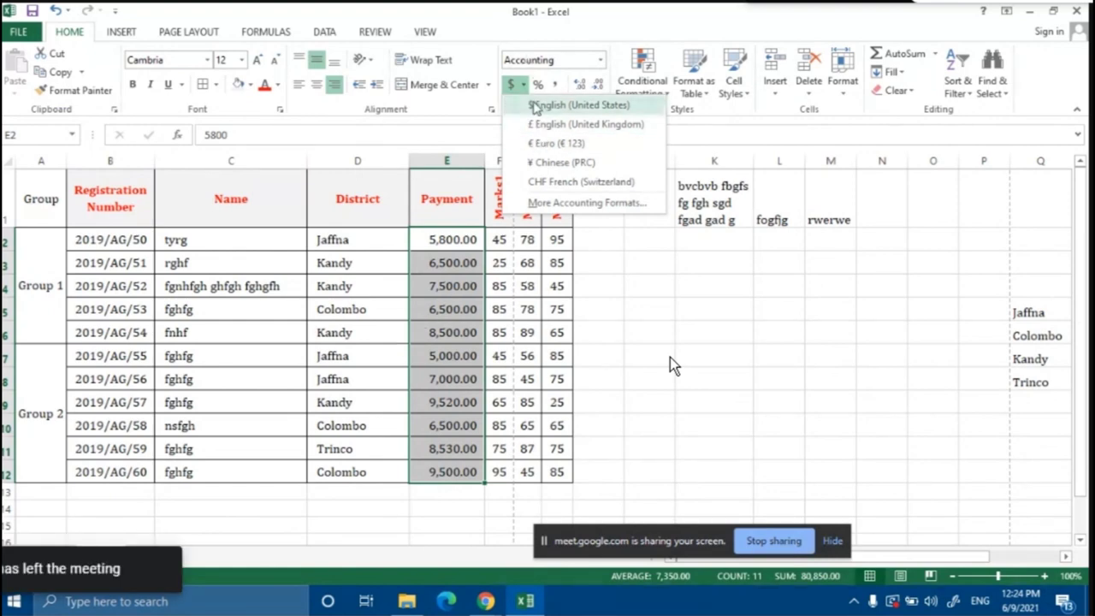
{"action": "left_click", "coordinate": [432, 244]}
{"action": "double_click", "coordinate": [431, 240]}
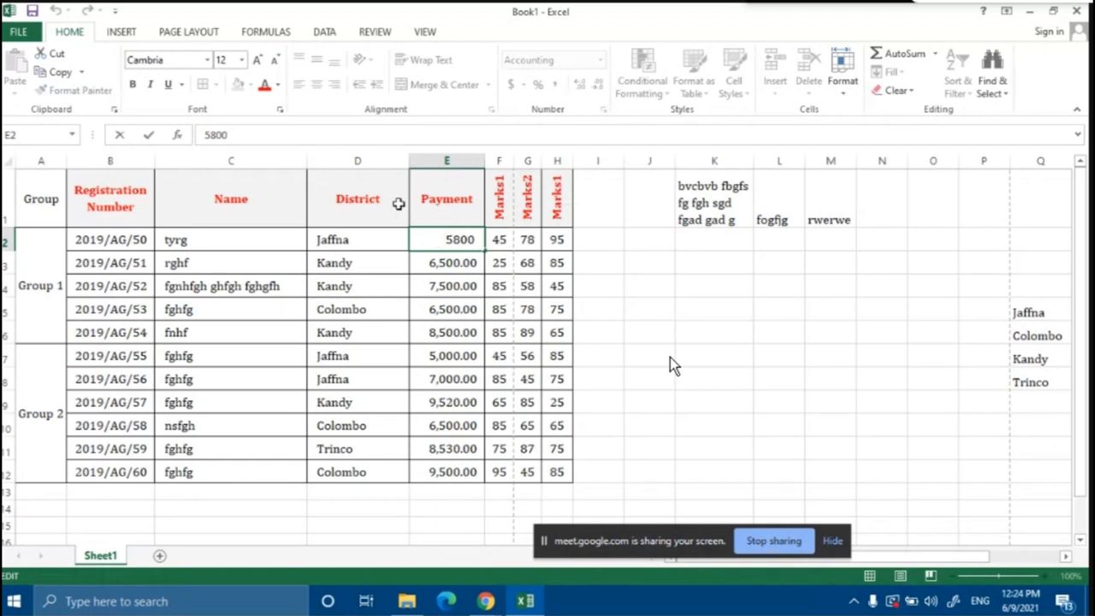
{"action": "key", "text": "ctrl+Return"}
{"action": "key", "text": "ctrl+shift+Down"}
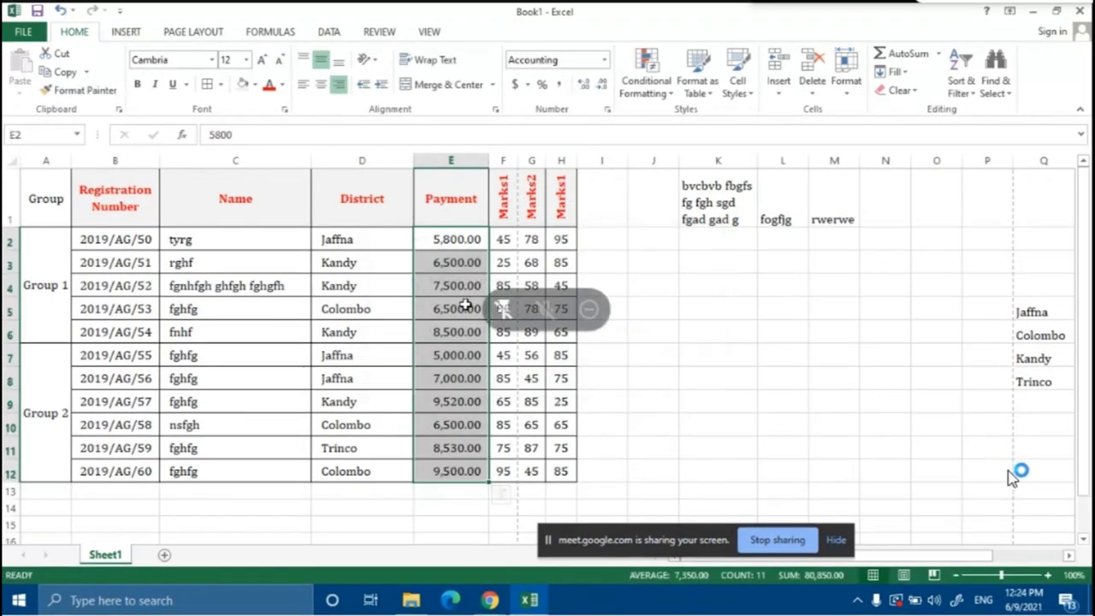
{"action": "left_click", "coordinate": [527, 84]}
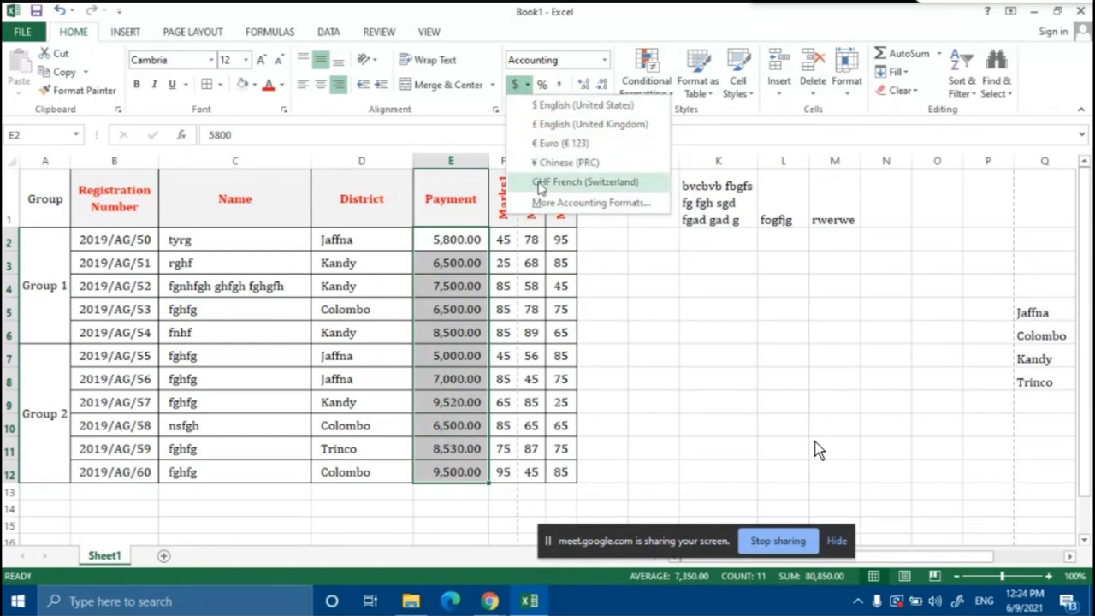
{"action": "left_click", "coordinate": [539, 106]}
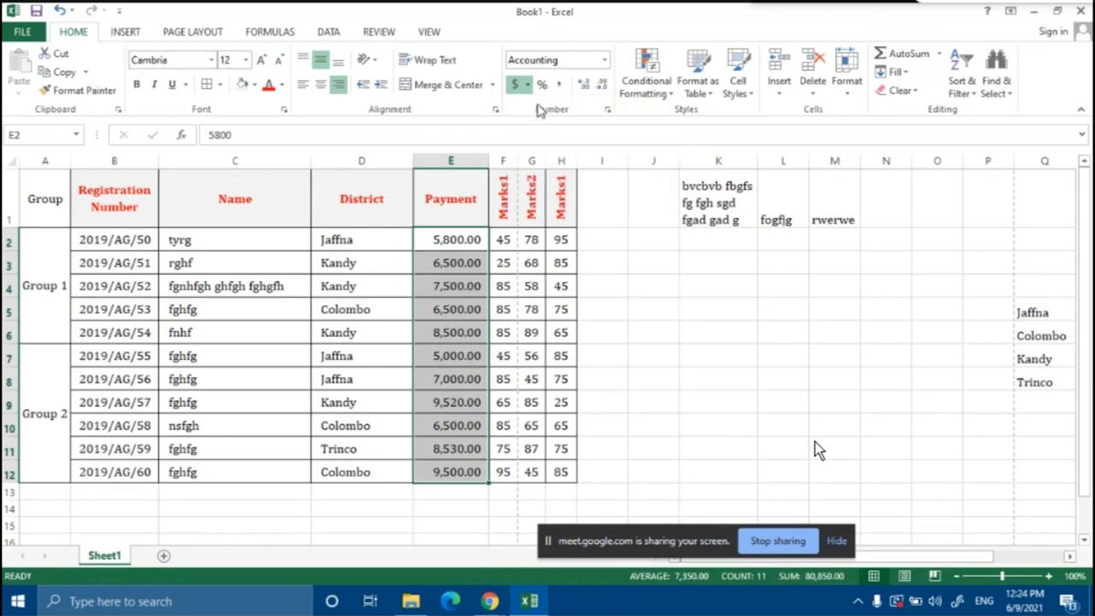
{"action": "left_click", "coordinate": [689, 352]}
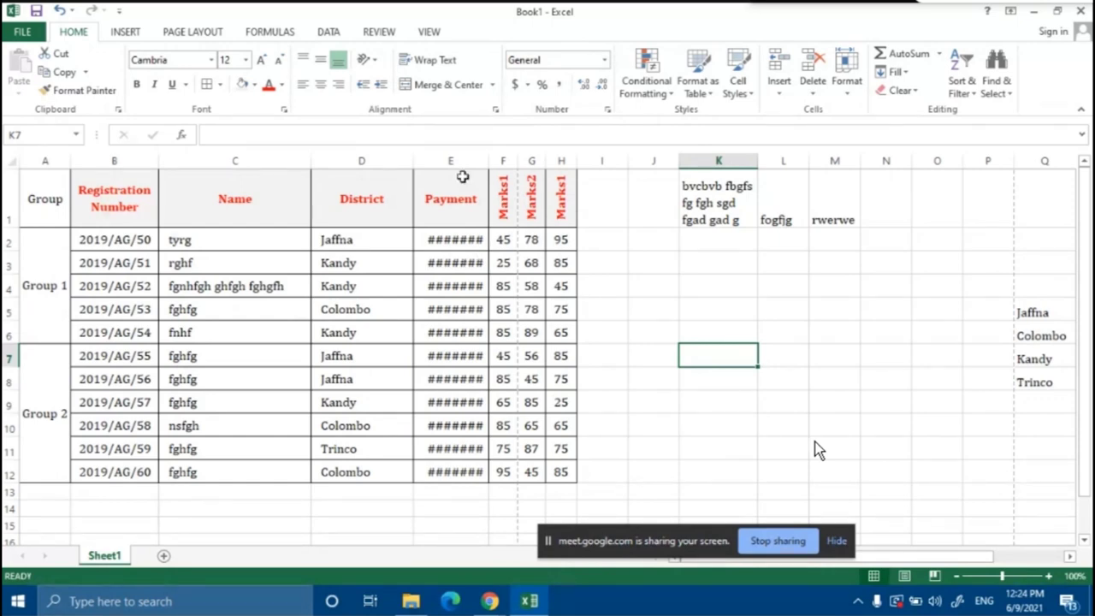
Widen column E so all Payment amounts show fully, then reselect E2:E11
{"action": "left_click_drag", "start_coordinate": [488, 161], "coordinate": [508, 160]}
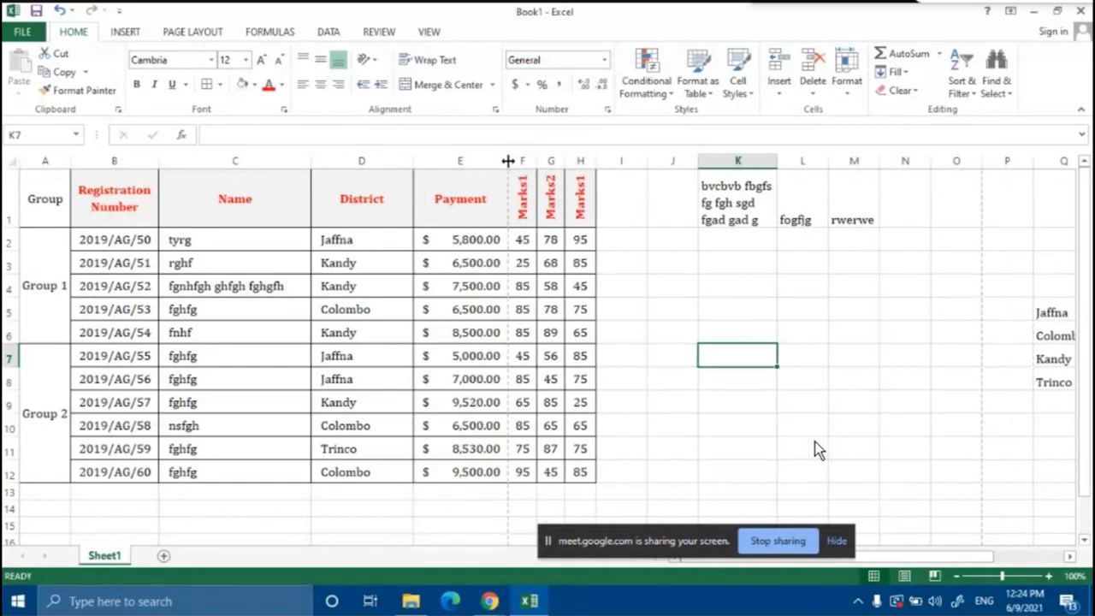
{"action": "left_click", "coordinate": [659, 281]}
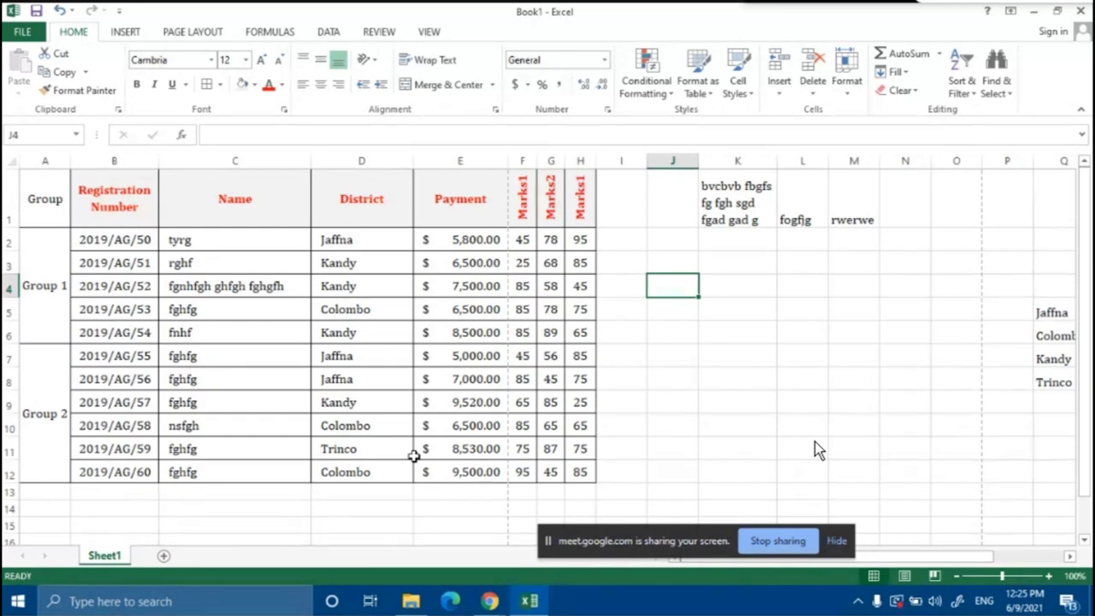
{"action": "left_click_drag", "start_coordinate": [456, 239], "coordinate": [465, 469]}
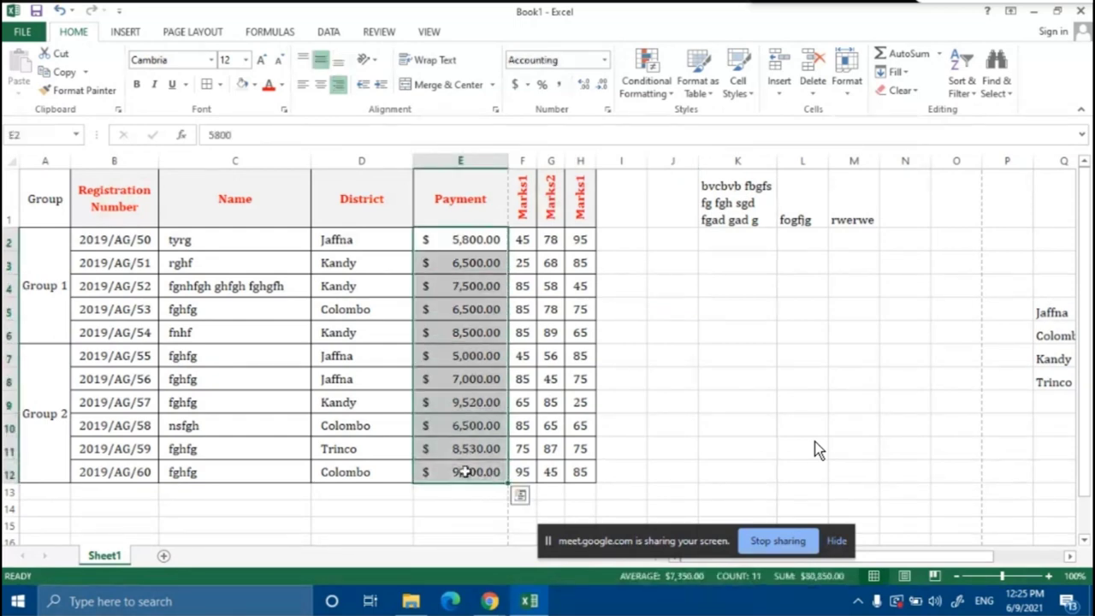
Bring up the Format Cells dialog (Ctrl+1) for the selected Payment amounts
{"action": "left_click", "coordinate": [528, 87]}
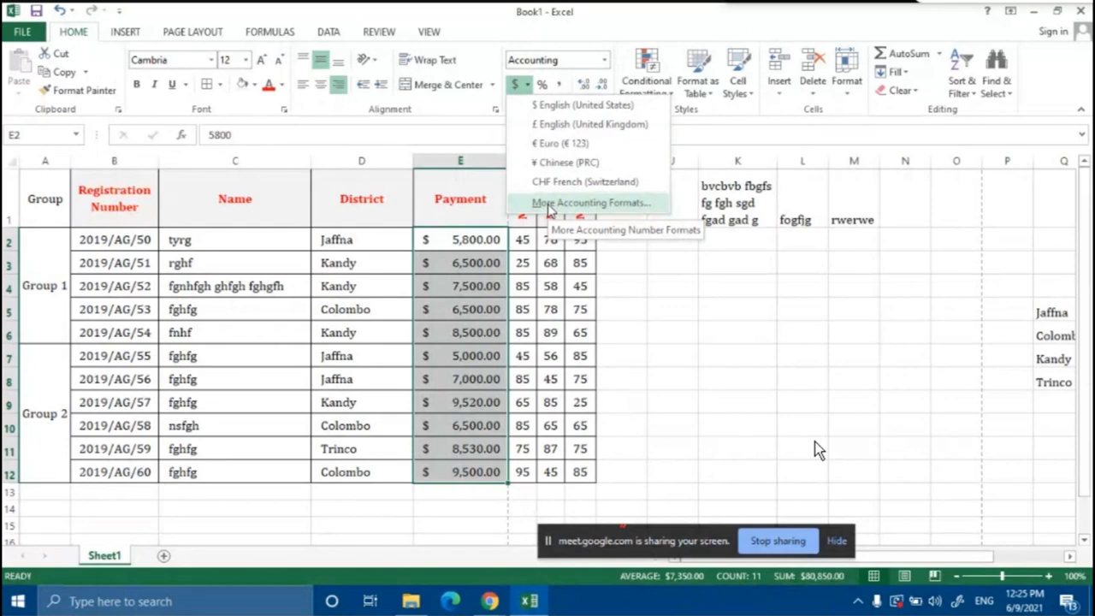
{"action": "left_click", "coordinate": [612, 12]}
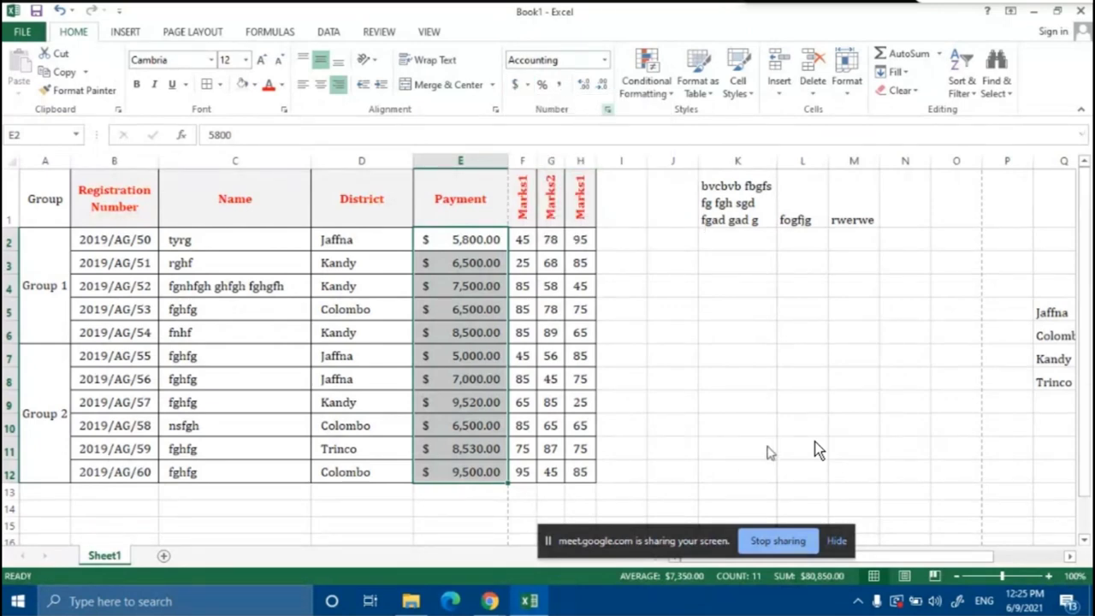
{"action": "key", "text": "ctrl+1"}
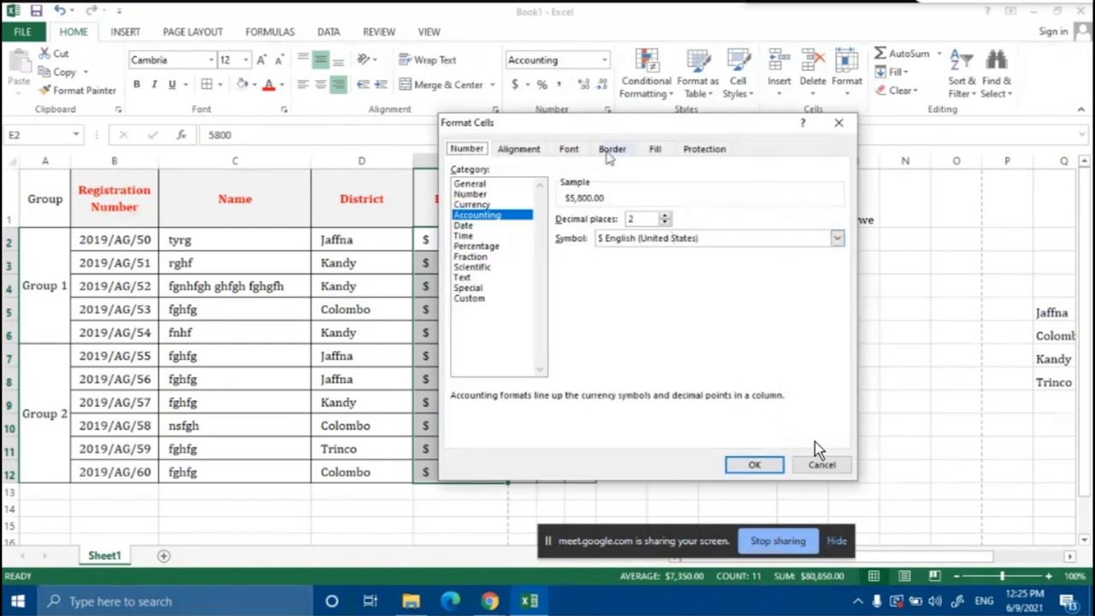
{"action": "left_click_drag", "start_coordinate": [609, 124], "coordinate": [734, 155]}
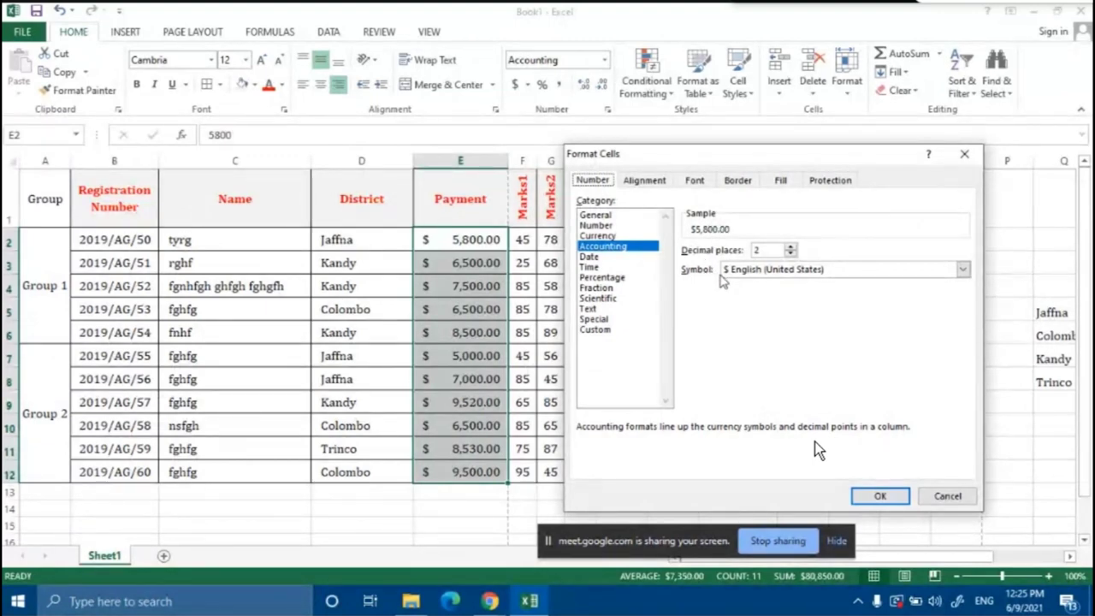
Set the Accounting symbol to Rs. Tamil (Sri Lanka) for the Payment amounts
{"action": "left_click", "coordinate": [962, 268]}
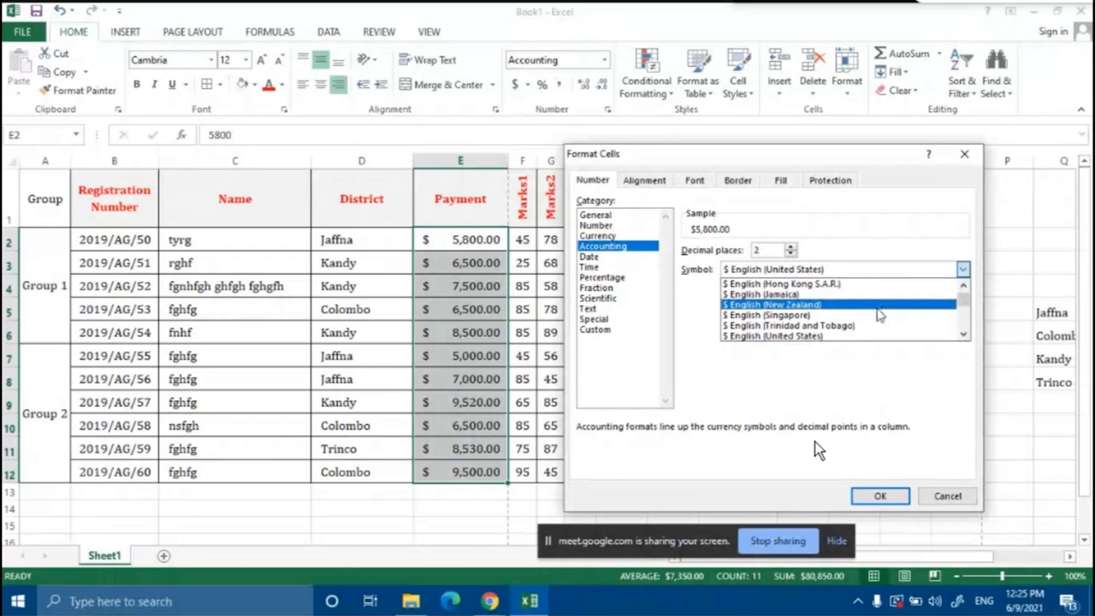
{"action": "scroll", "coordinate": [880, 314], "scroll_direction": "down", "scroll_amount": 10}
{"action": "scroll", "coordinate": [832, 325], "scroll_direction": "down", "scroll_amount": 10}
{"action": "scroll", "coordinate": [829, 330], "scroll_direction": "down", "scroll_amount": 10}
{"action": "left_click_drag", "start_coordinate": [964, 306], "coordinate": [965, 335]}
{"action": "scroll", "coordinate": [872, 325], "scroll_direction": "up", "scroll_amount": 6}
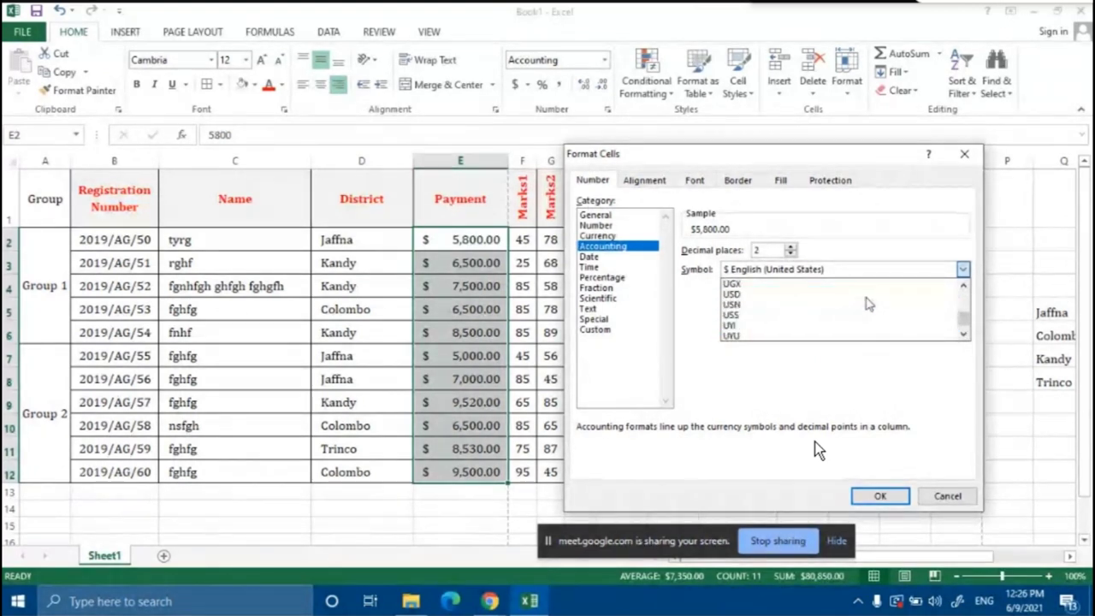
{"action": "scroll", "coordinate": [868, 304], "scroll_direction": "up", "scroll_amount": 6}
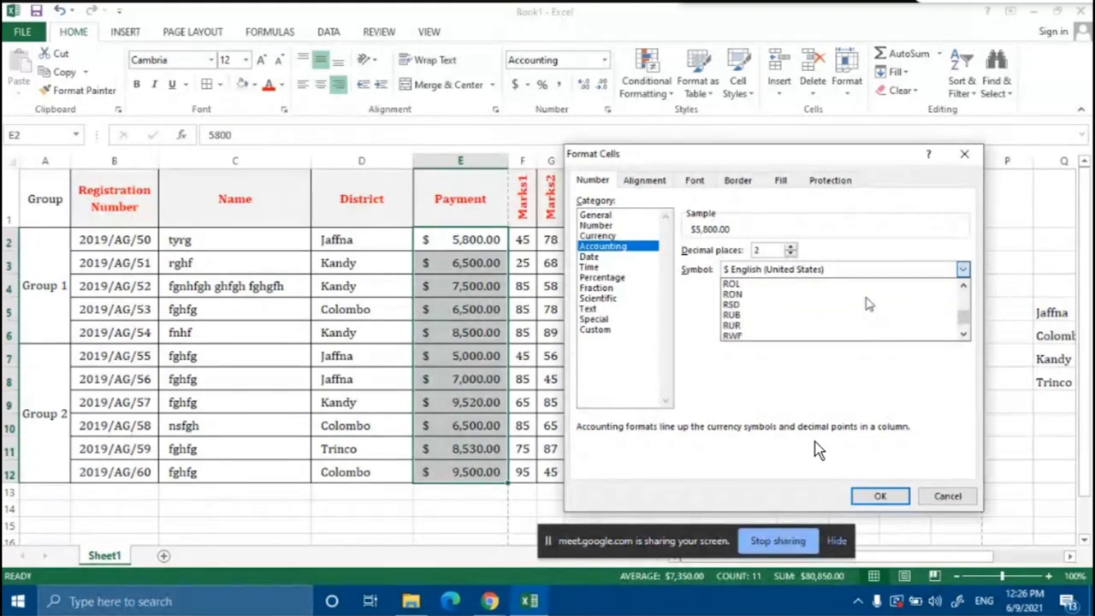
{"action": "scroll", "coordinate": [868, 304], "scroll_direction": "up", "scroll_amount": 9}
{"action": "scroll", "coordinate": [868, 303], "scroll_direction": "up", "scroll_amount": 5}
{"action": "scroll", "coordinate": [868, 304], "scroll_direction": "up", "scroll_amount": 10}
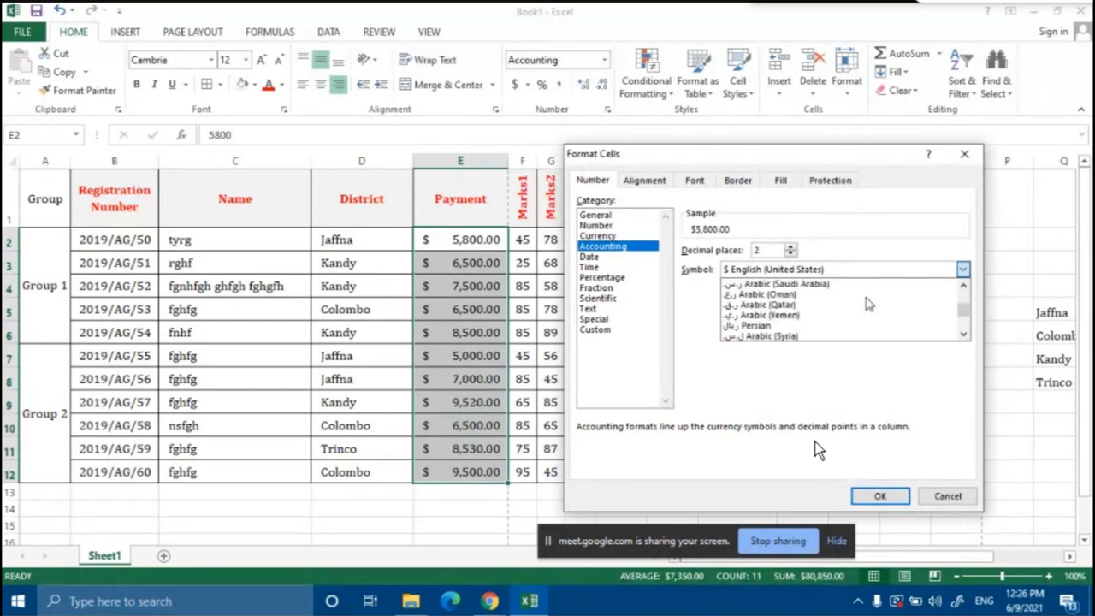
{"action": "scroll", "coordinate": [868, 303], "scroll_direction": "up", "scroll_amount": 10}
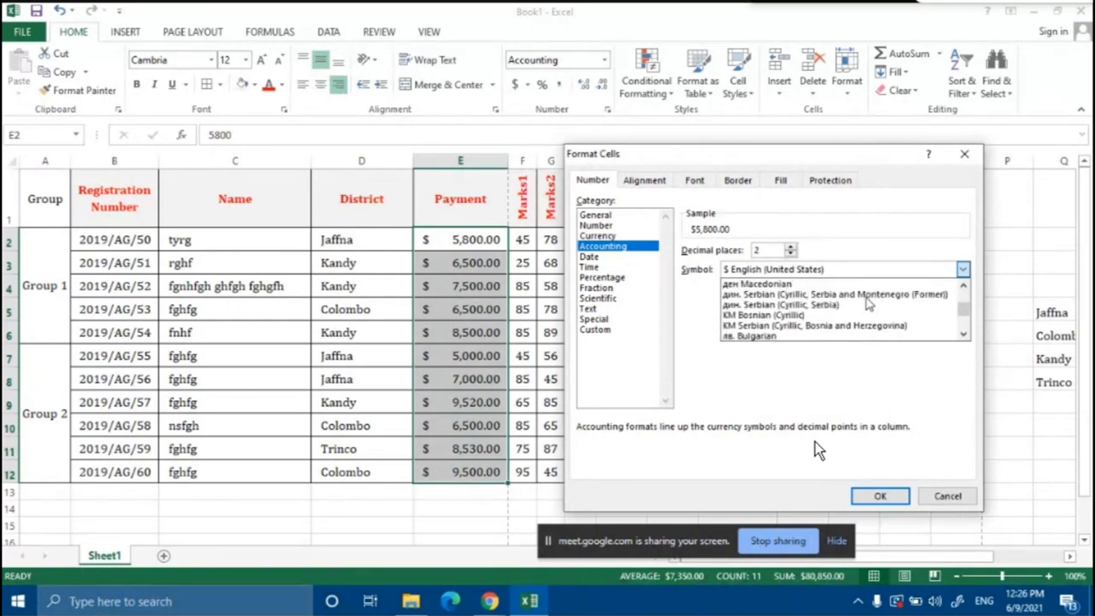
{"action": "scroll", "coordinate": [869, 304], "scroll_direction": "up", "scroll_amount": 5}
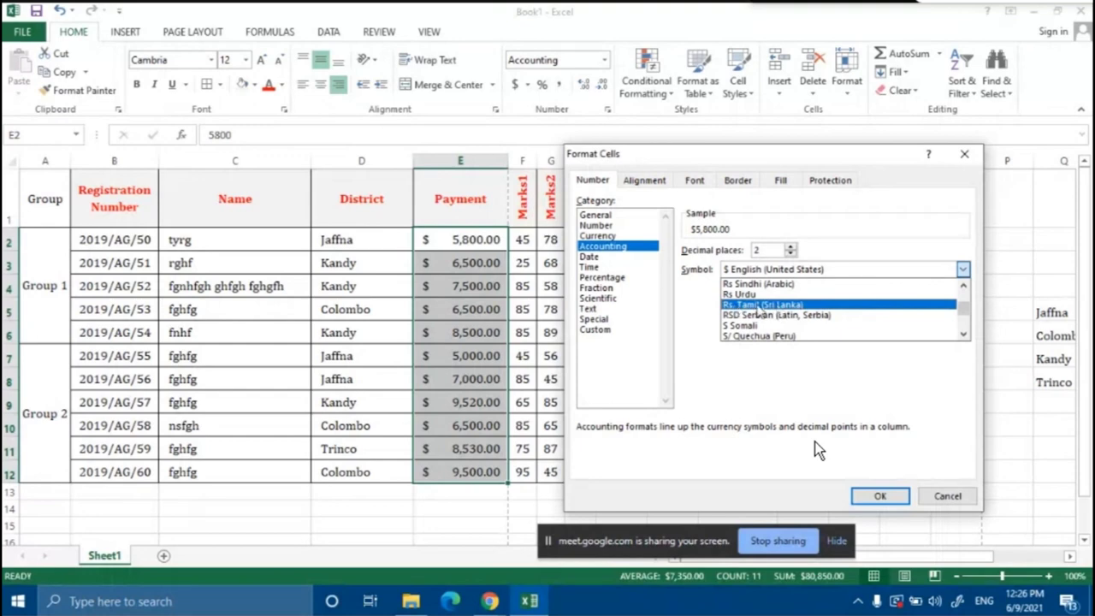
{"action": "left_click", "coordinate": [804, 306]}
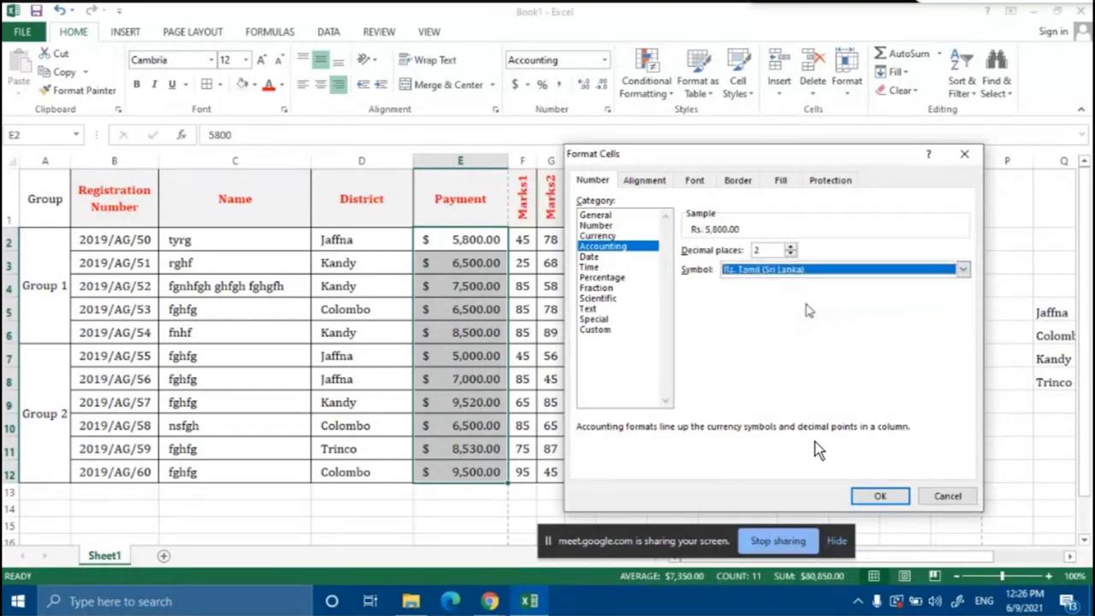
{"action": "left_click", "coordinate": [880, 497]}
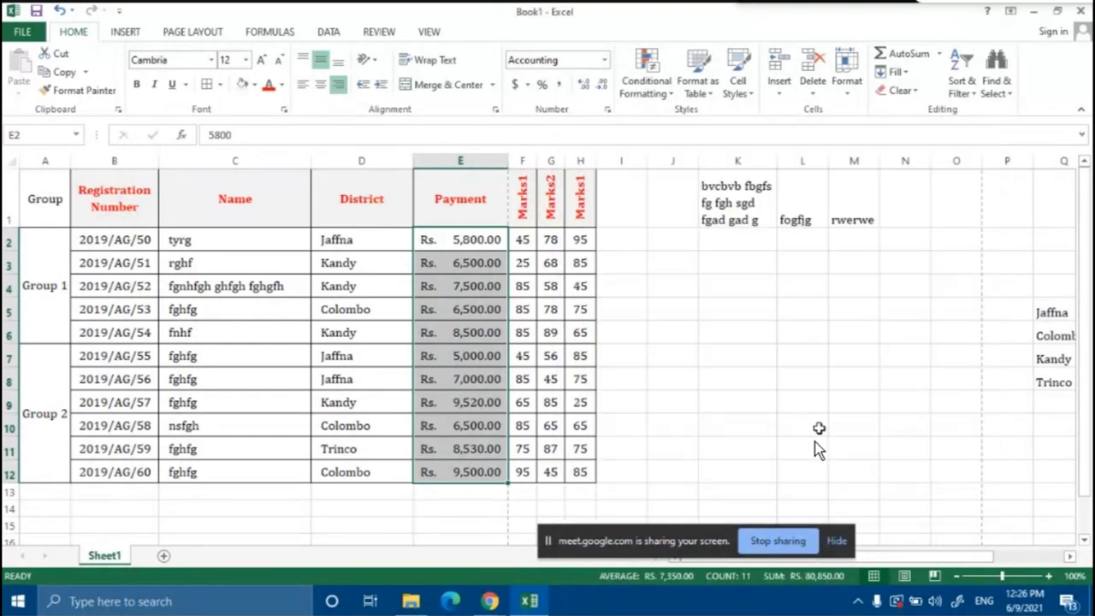
{"action": "left_click", "coordinate": [817, 424]}
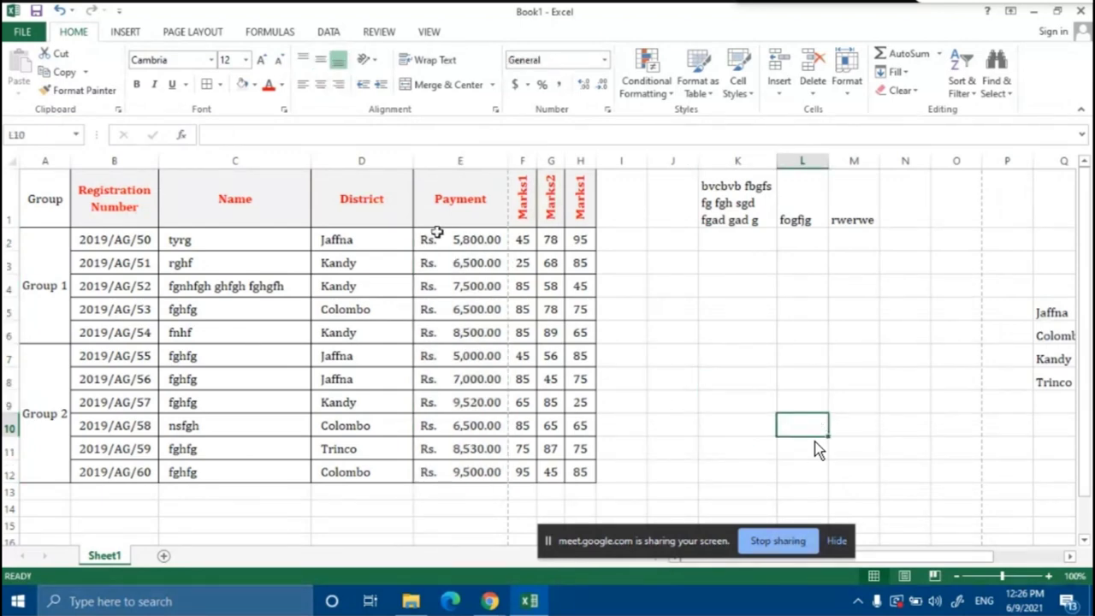
{"action": "left_click_drag", "start_coordinate": [437, 246], "coordinate": [459, 460]}
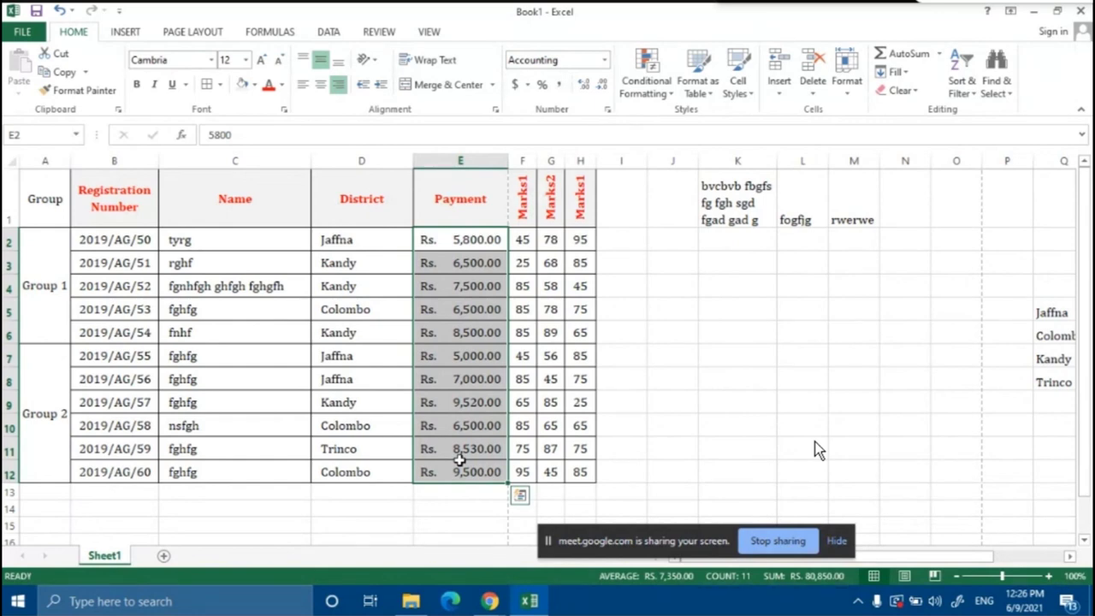
Insert a new column F before Marks1 with the header 'Payment 2'
{"action": "left_click", "coordinate": [689, 308]}
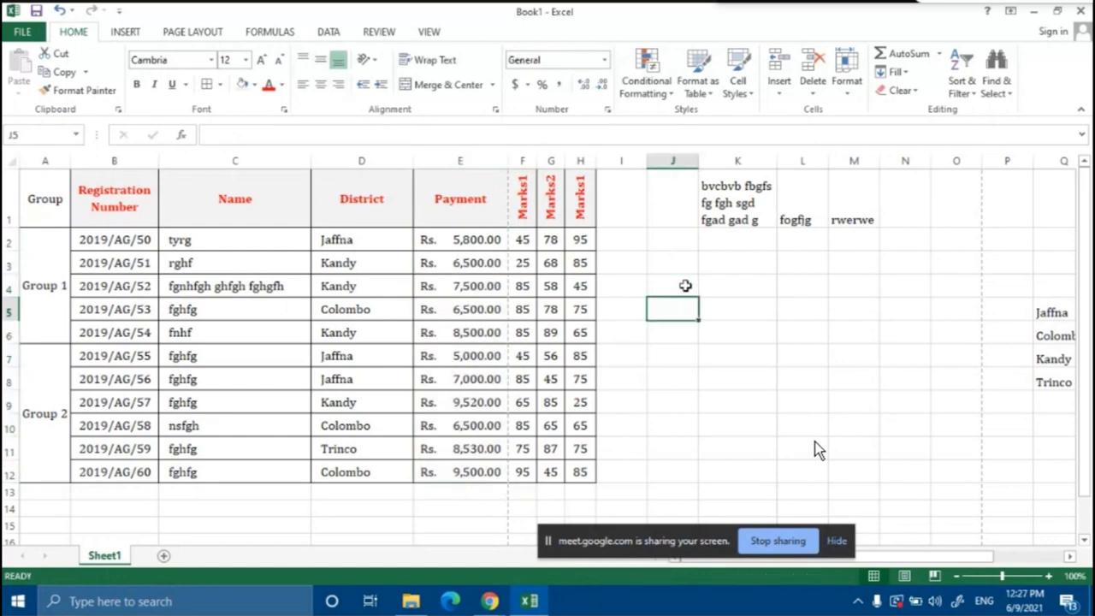
{"action": "left_click", "coordinate": [525, 154]}
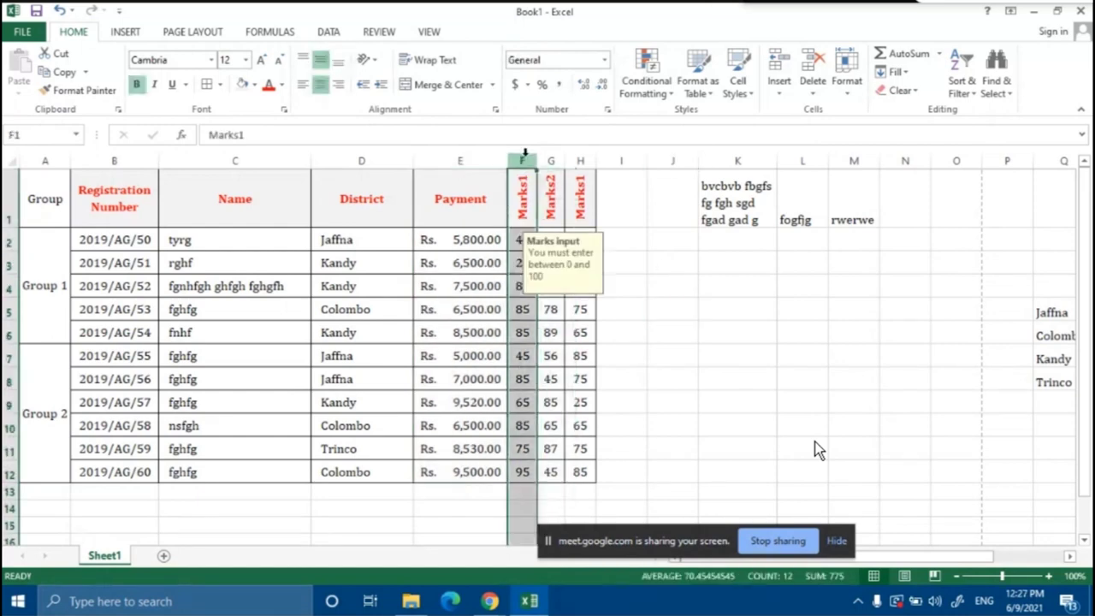
{"action": "right_click", "coordinate": [521, 159]}
{"action": "left_click", "coordinate": [562, 266]}
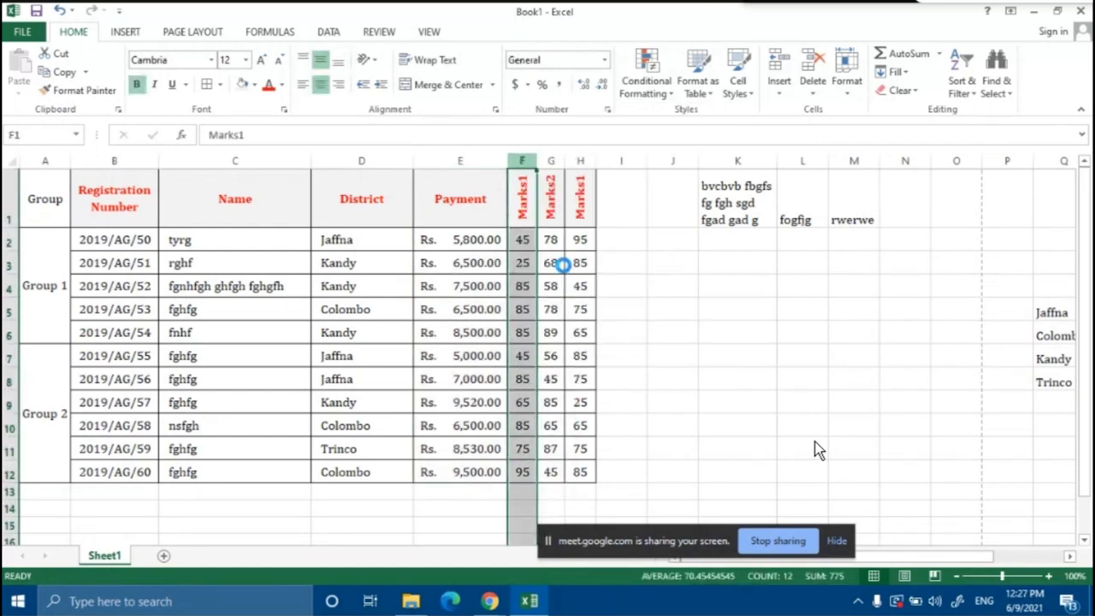
{"action": "left_click", "coordinate": [562, 264]}
{"action": "left_click", "coordinate": [568, 199]}
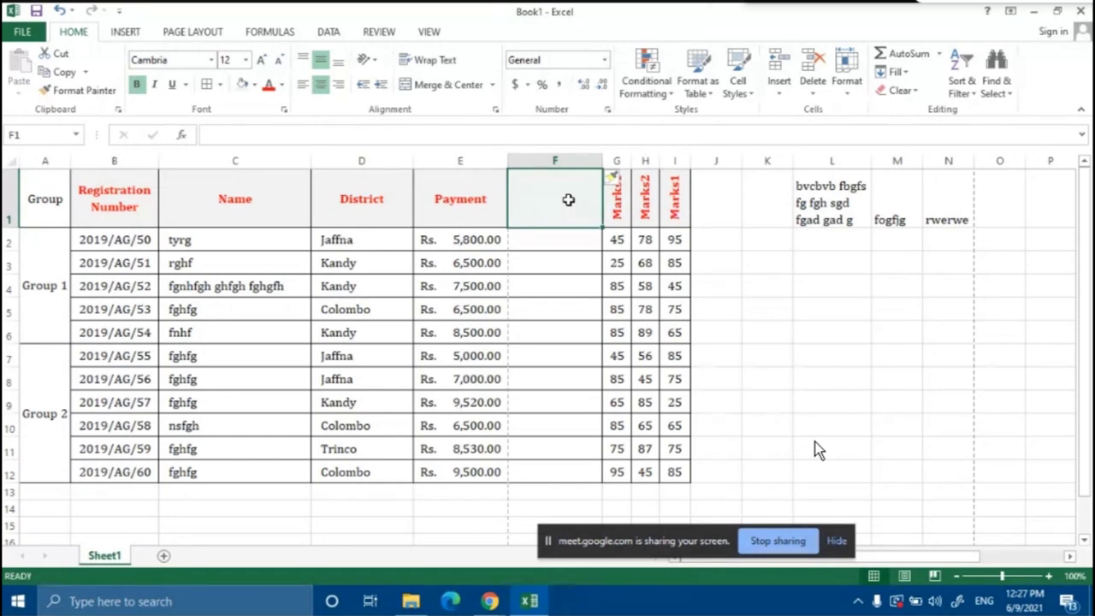
{"action": "type", "text": "Payment"}
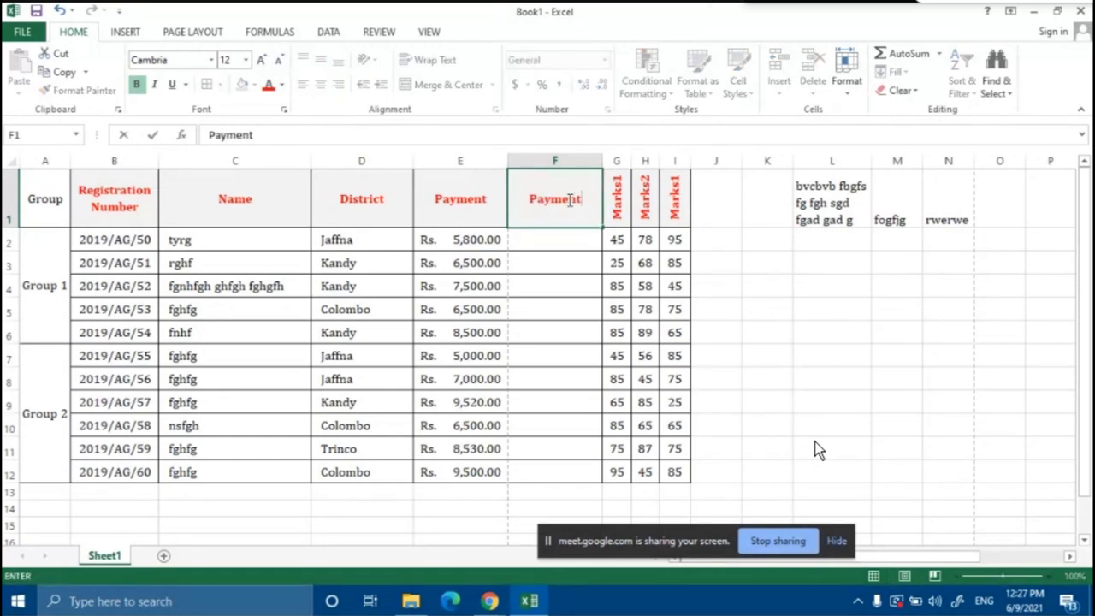
{"action": "type", "text": " 2"}
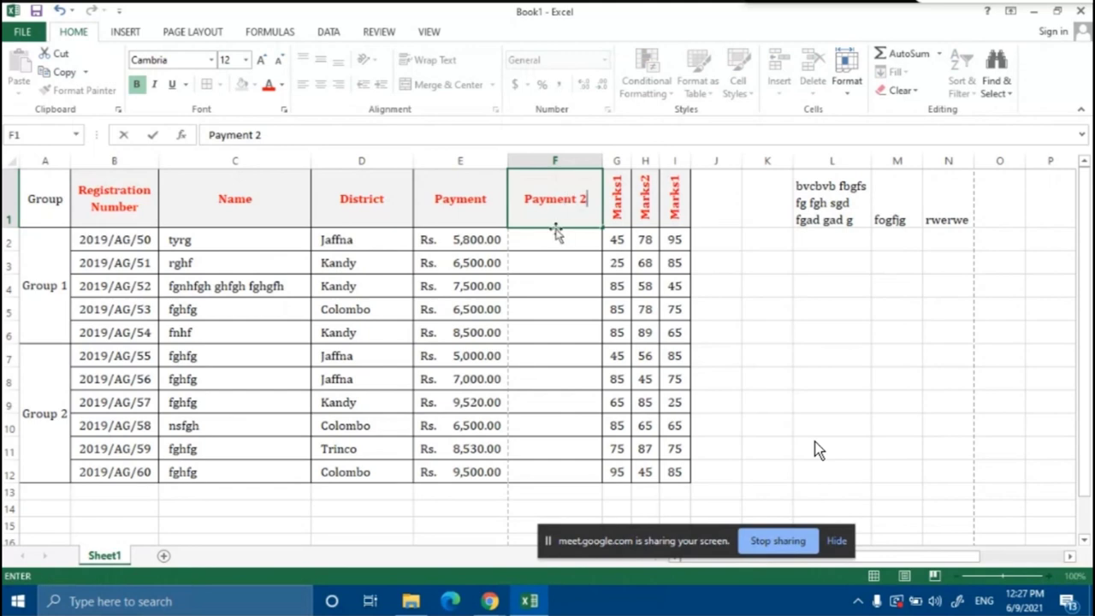
{"action": "left_click", "coordinate": [555, 235]}
Enter 8444, 494, 4654, 456, 4564, 456, 564, 484, 545, 48 and 7489 down column F
{"action": "type", "text": "8"}
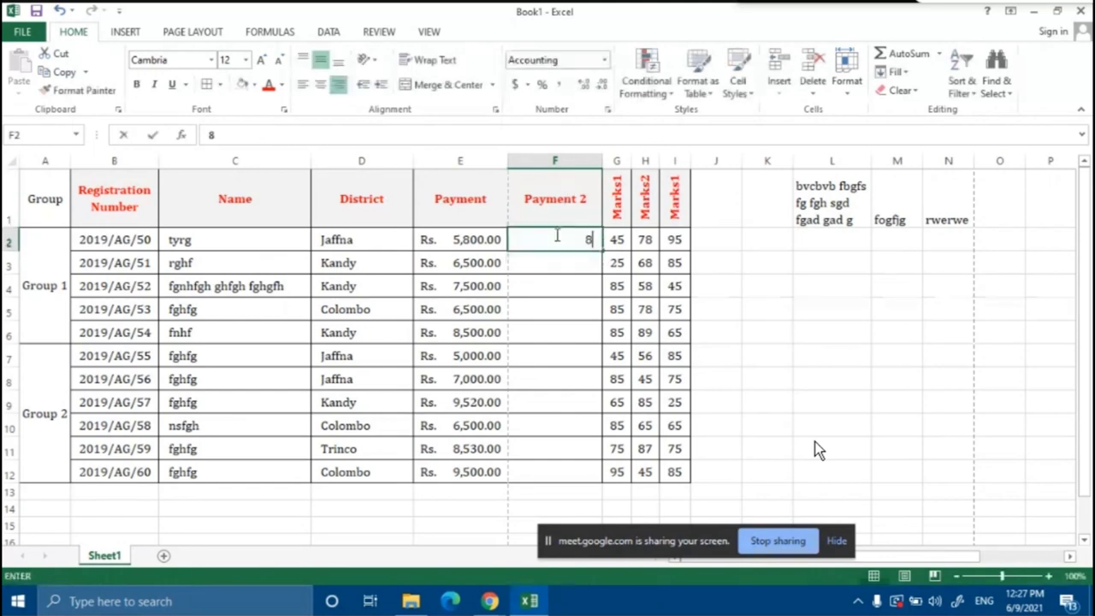
{"action": "type", "text": "444"}
{"action": "key", "text": "Return"}
{"action": "type", "text": "494 4654 456 4564 456 564 484 545 48"}
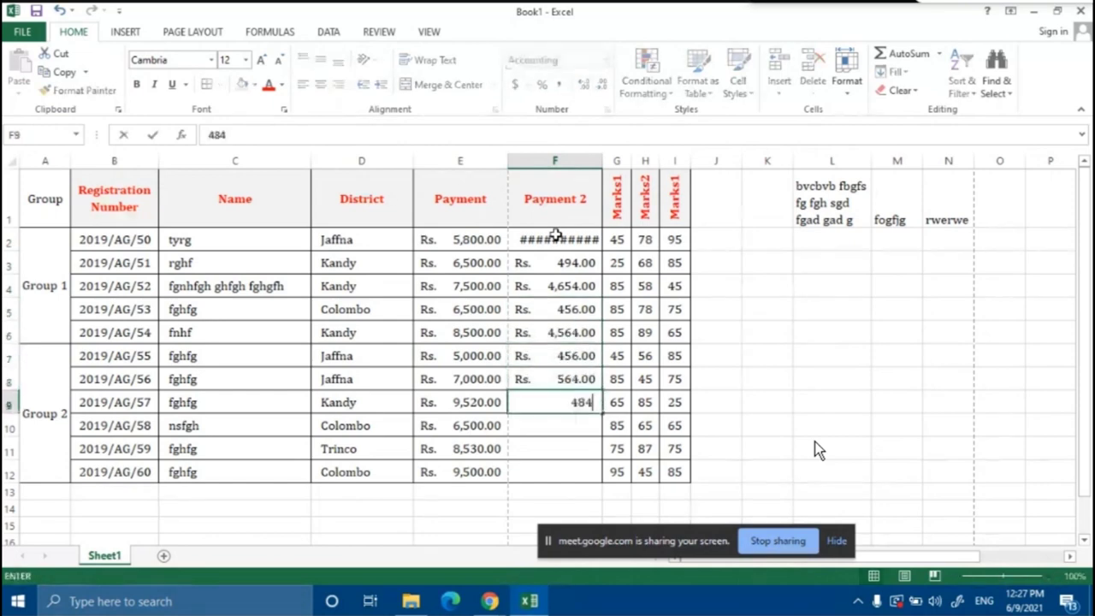
{"action": "key", "text": "Return"}
{"action": "type", "text": "7489"}
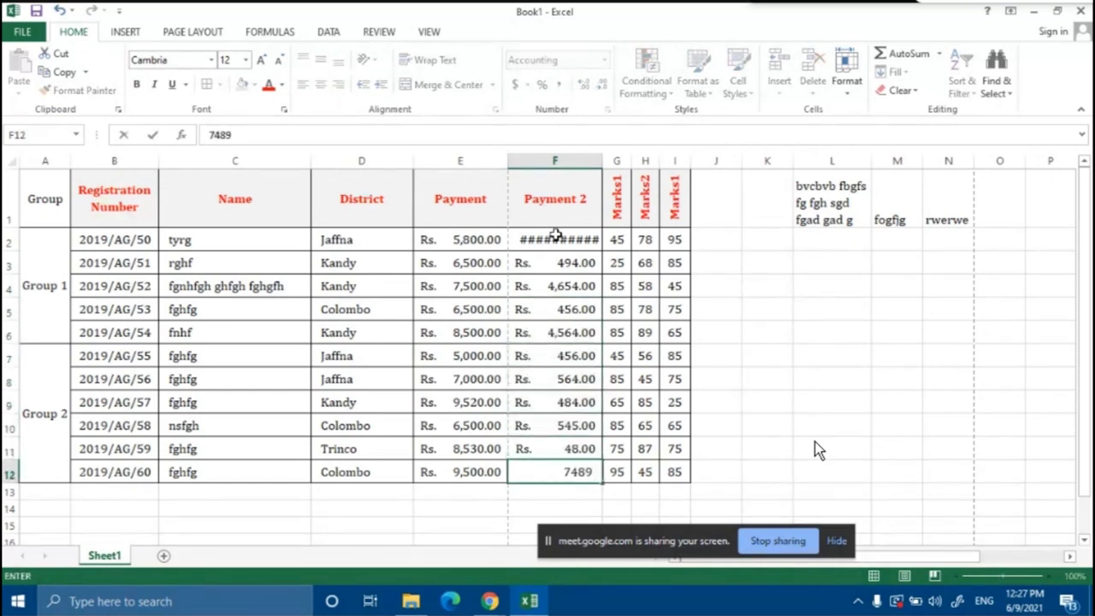
{"action": "left_click", "coordinate": [714, 266]}
Replace the F2 value with 46 and select the Payment 2 amounts F2:F12
{"action": "left_click", "coordinate": [556, 239]}
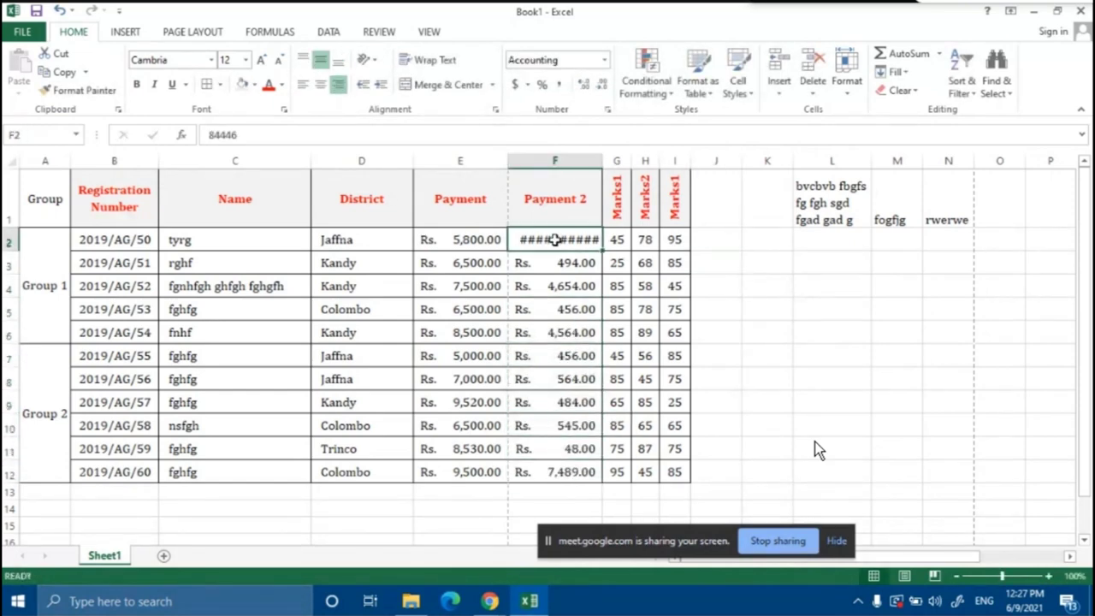
{"action": "type", "text": "46"}
{"action": "left_click", "coordinate": [744, 323]}
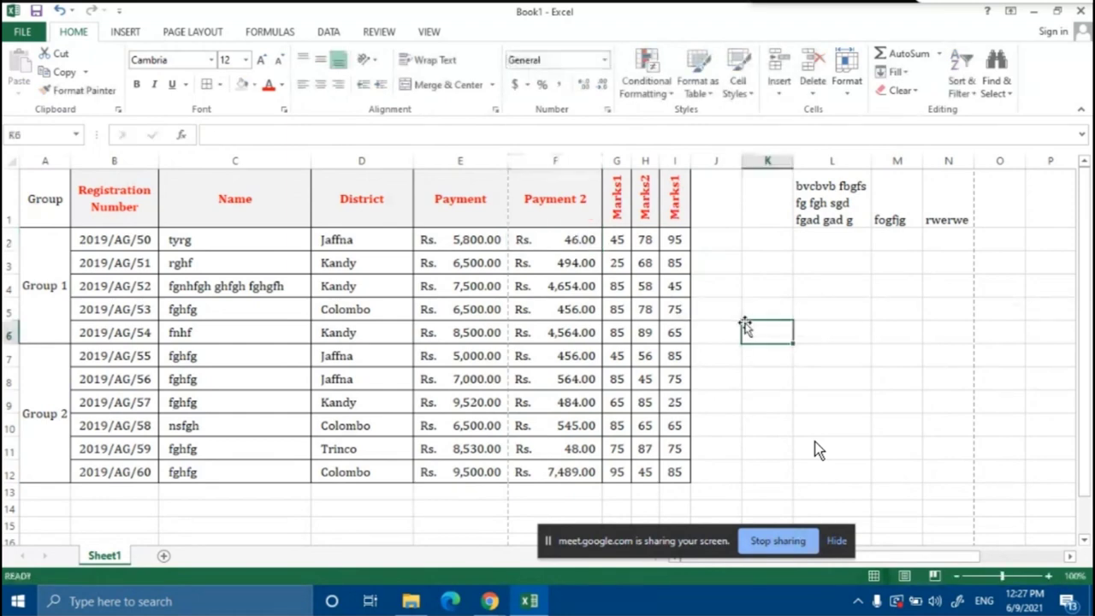
{"action": "left_click", "coordinate": [535, 241]}
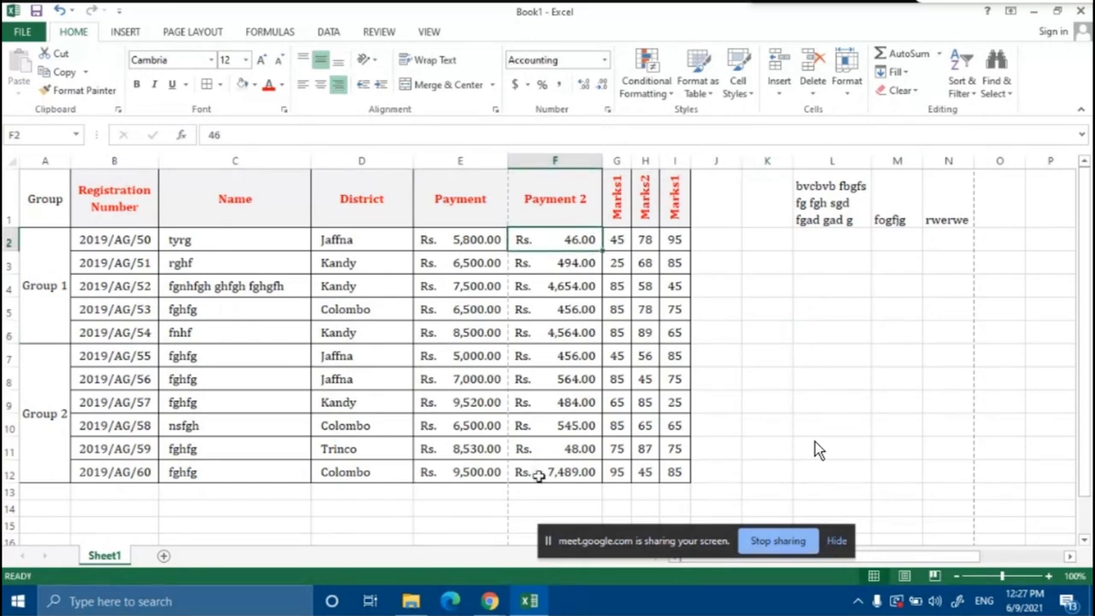
{"action": "left_click_drag", "start_coordinate": [557, 241], "coordinate": [558, 471]}
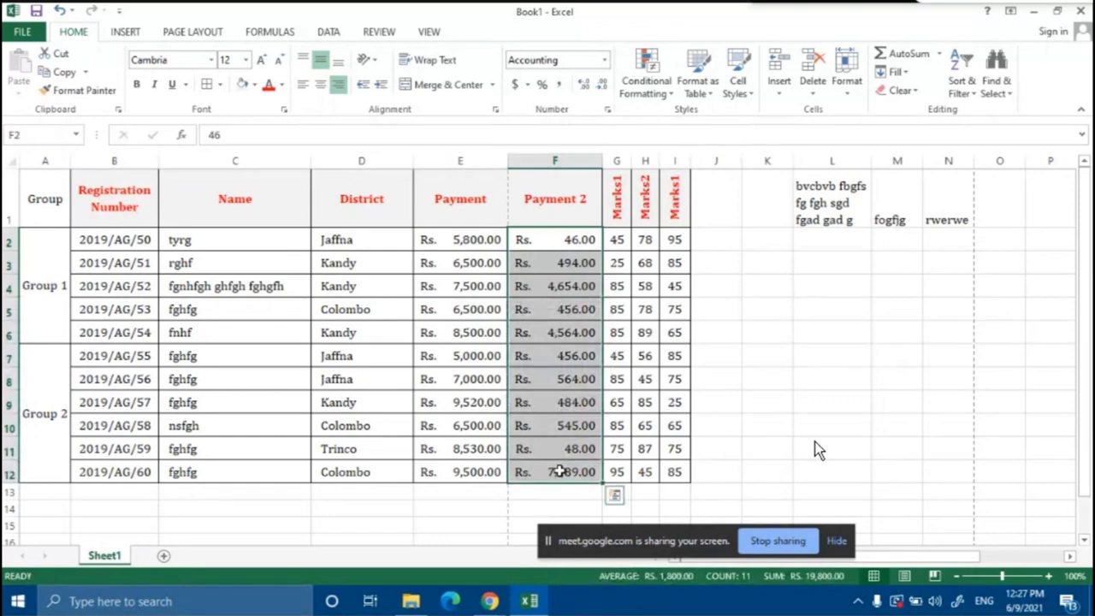
Format Payment 2 (F2:F12) as $ English (United States) Accounting, then reselect the Payment amounts
{"action": "left_click", "coordinate": [527, 85]}
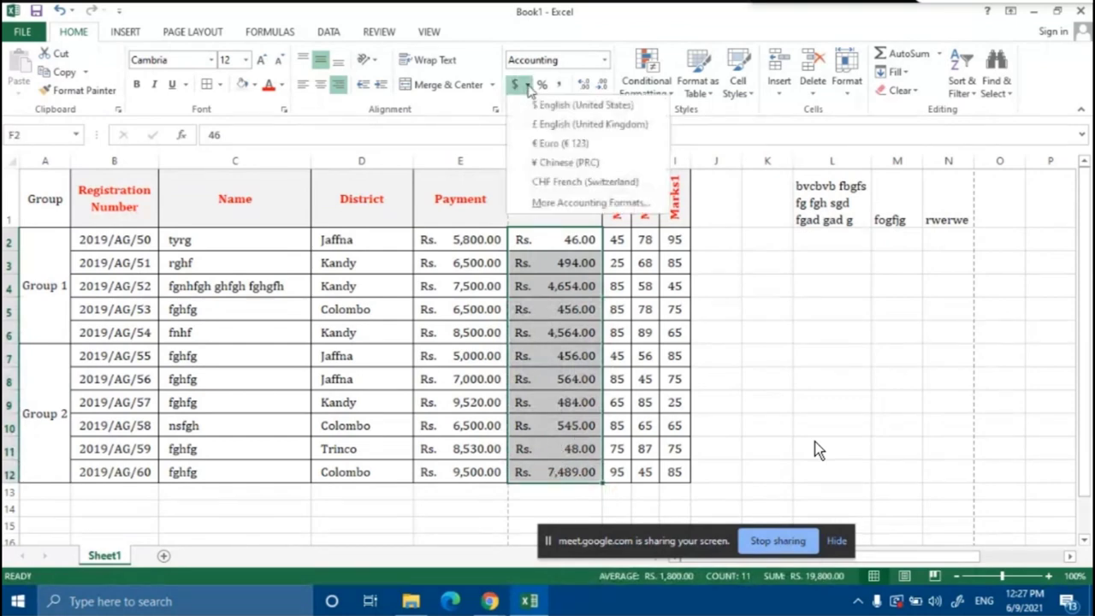
{"action": "left_click", "coordinate": [582, 104]}
{"action": "left_click", "coordinate": [836, 333]}
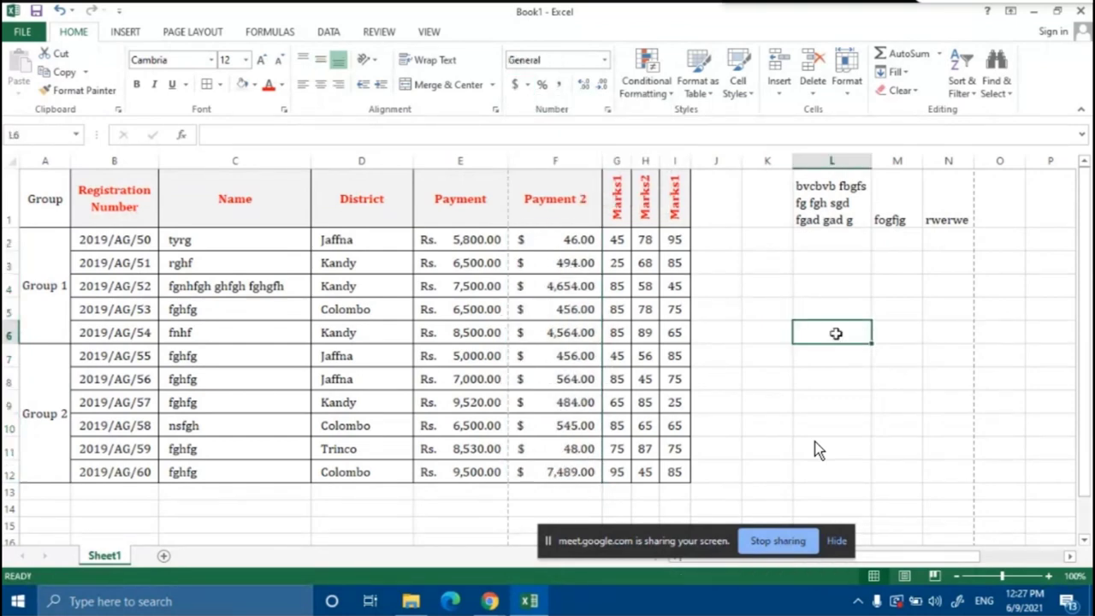
{"action": "left_click_drag", "start_coordinate": [552, 240], "coordinate": [576, 471]}
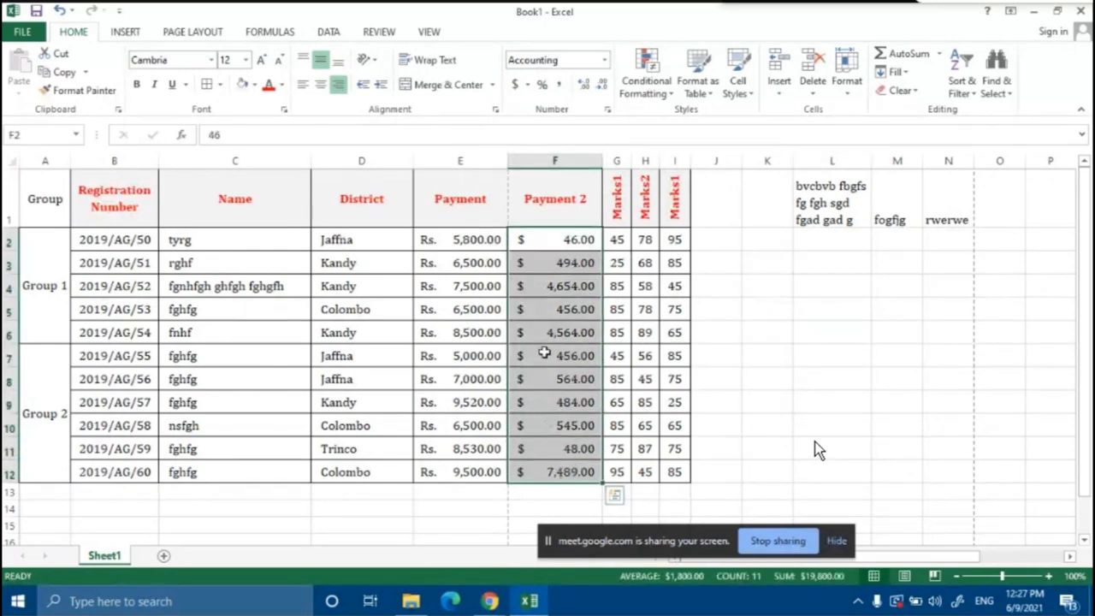
{"action": "left_click_drag", "start_coordinate": [431, 239], "coordinate": [447, 469]}
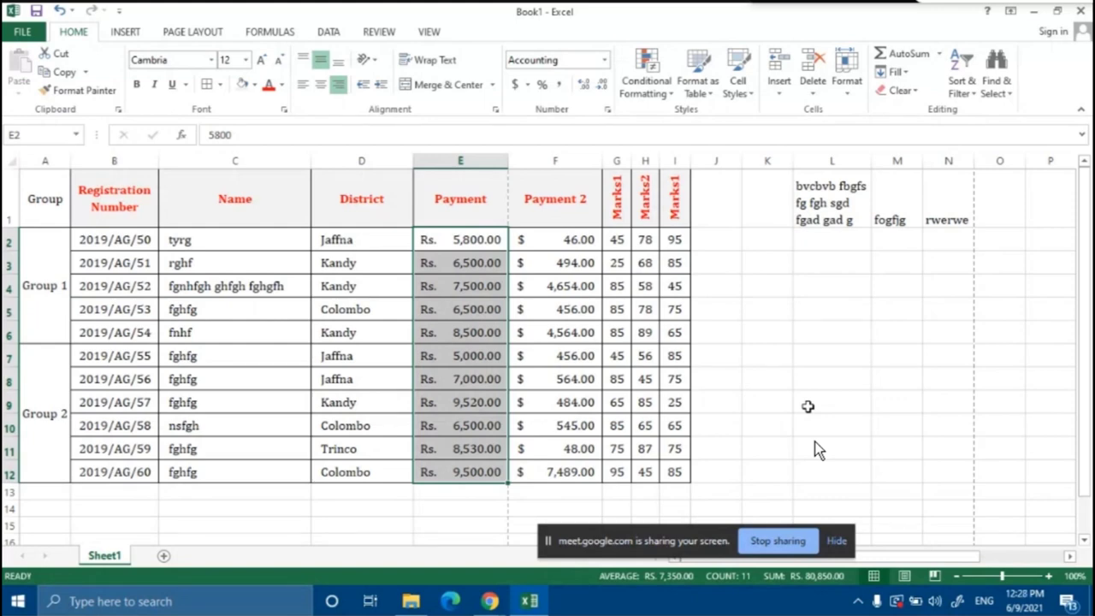
Deselect the Payment cells and browse the Insert and Page Layout ribbon tabs
{"action": "left_click", "coordinate": [807, 406]}
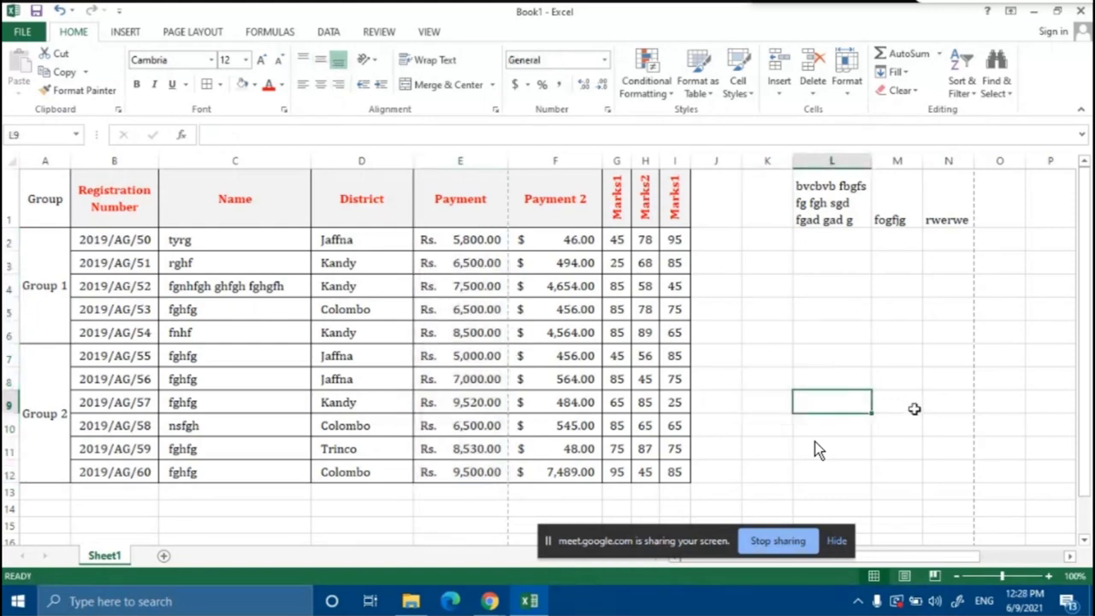
{"action": "left_click", "coordinate": [914, 409]}
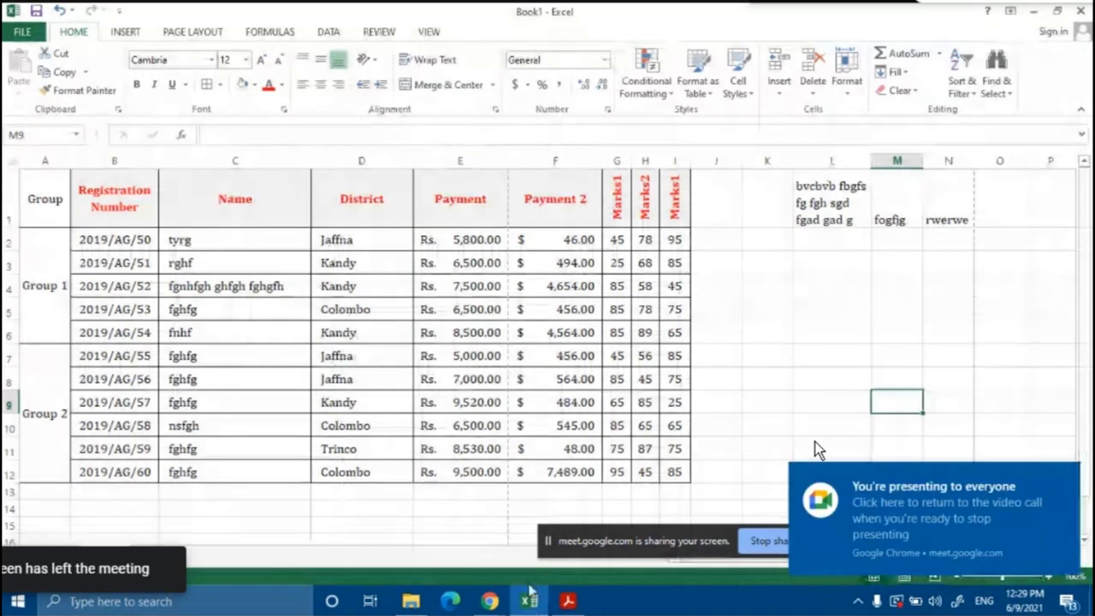
{"action": "left_click", "coordinate": [720, 385]}
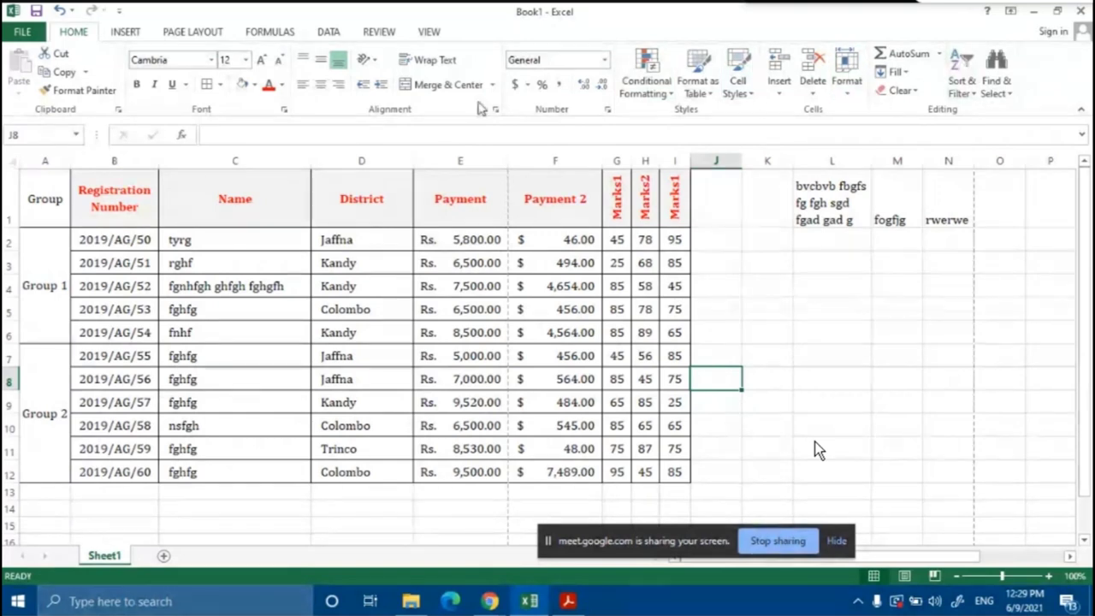
{"action": "left_click", "coordinate": [135, 33]}
{"action": "left_click", "coordinate": [177, 34]}
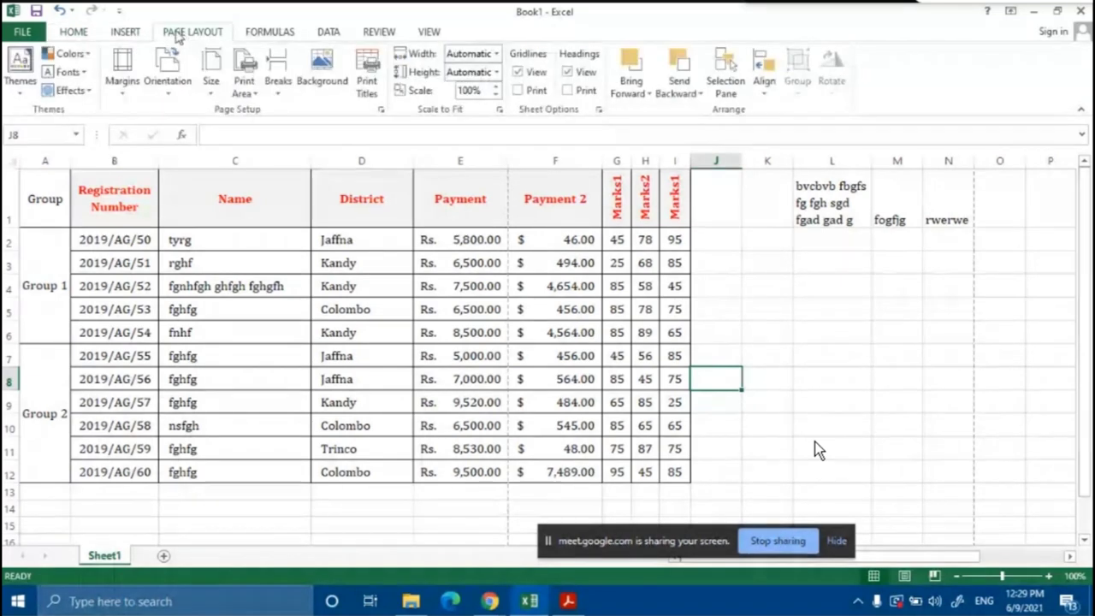
{"action": "left_click", "coordinate": [134, 34]}
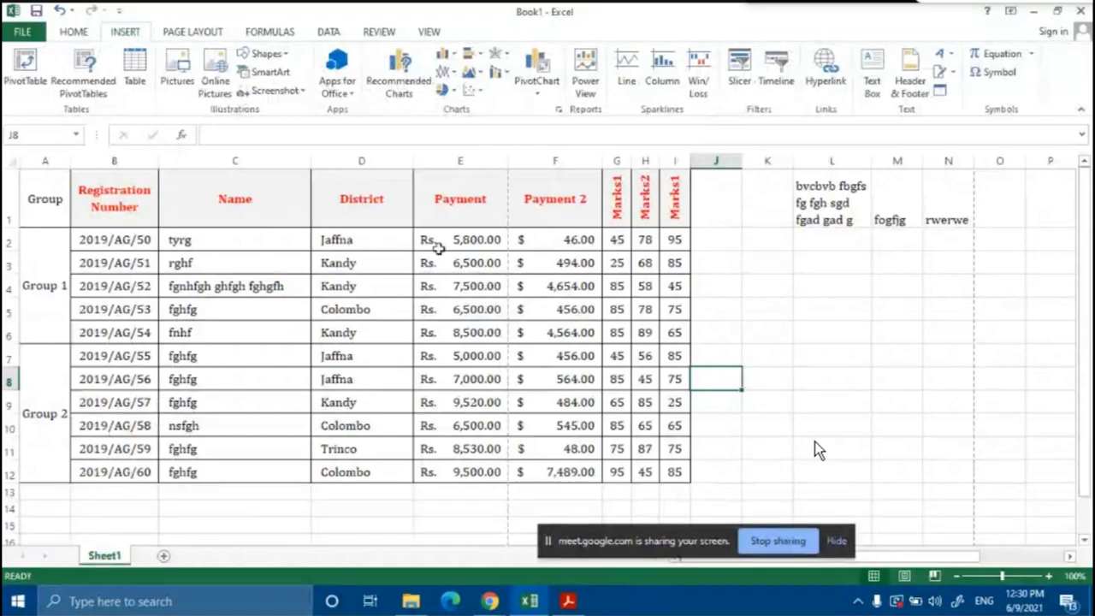
{"action": "left_click", "coordinate": [767, 287]}
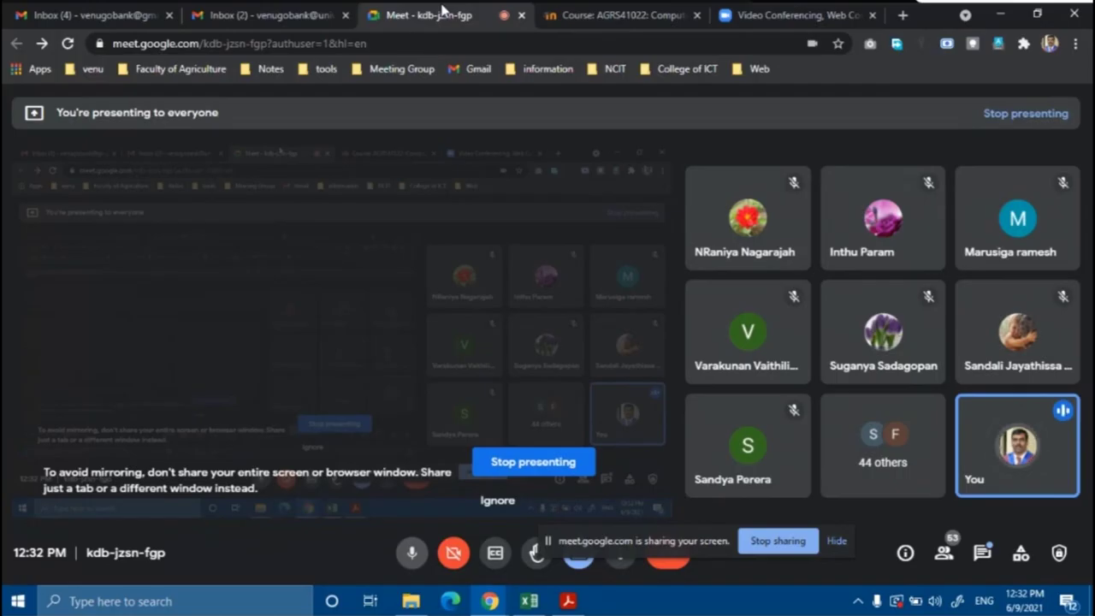